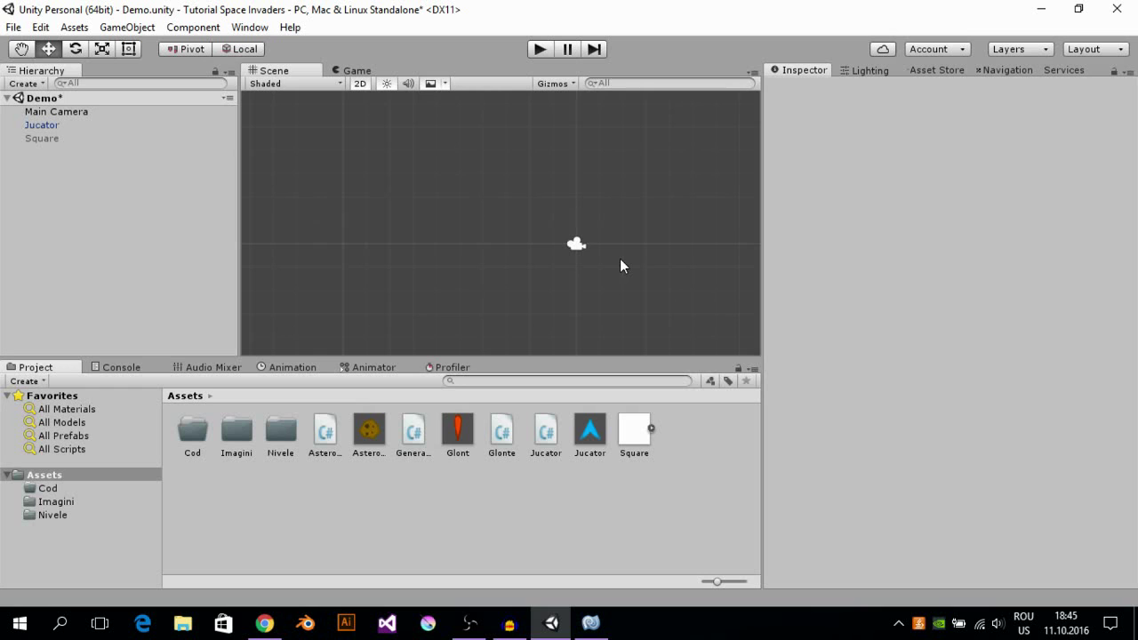
Step: Drag the Inamic sprite from the Imagini folder into the Demo scene
{"action": "left_click", "coordinate": [270, 615]}
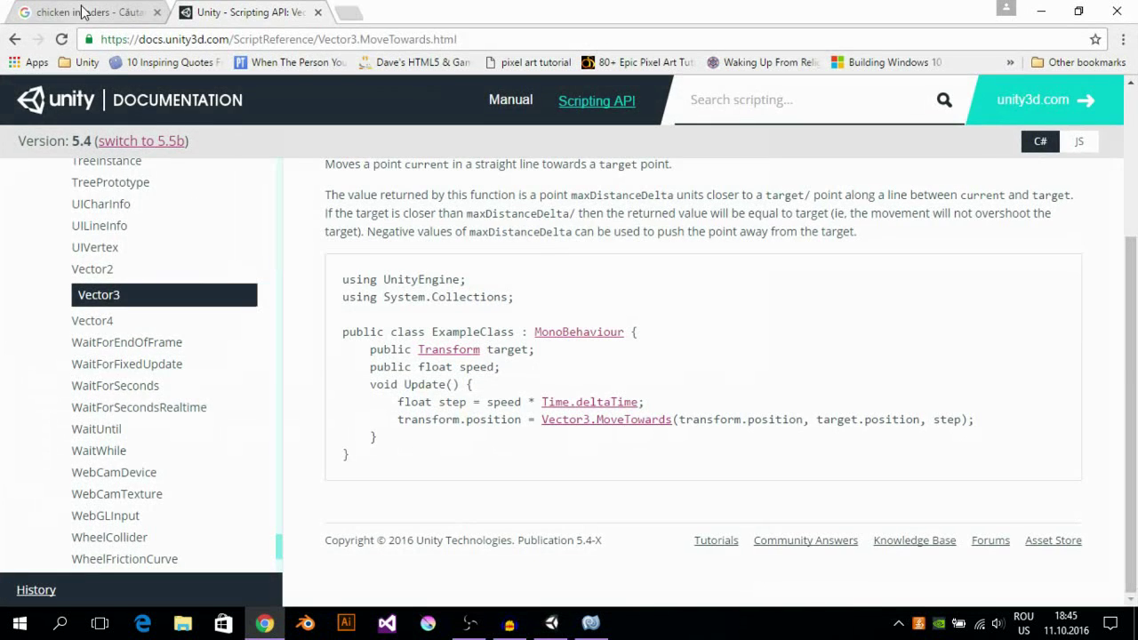
{"action": "left_click", "coordinate": [84, 12]}
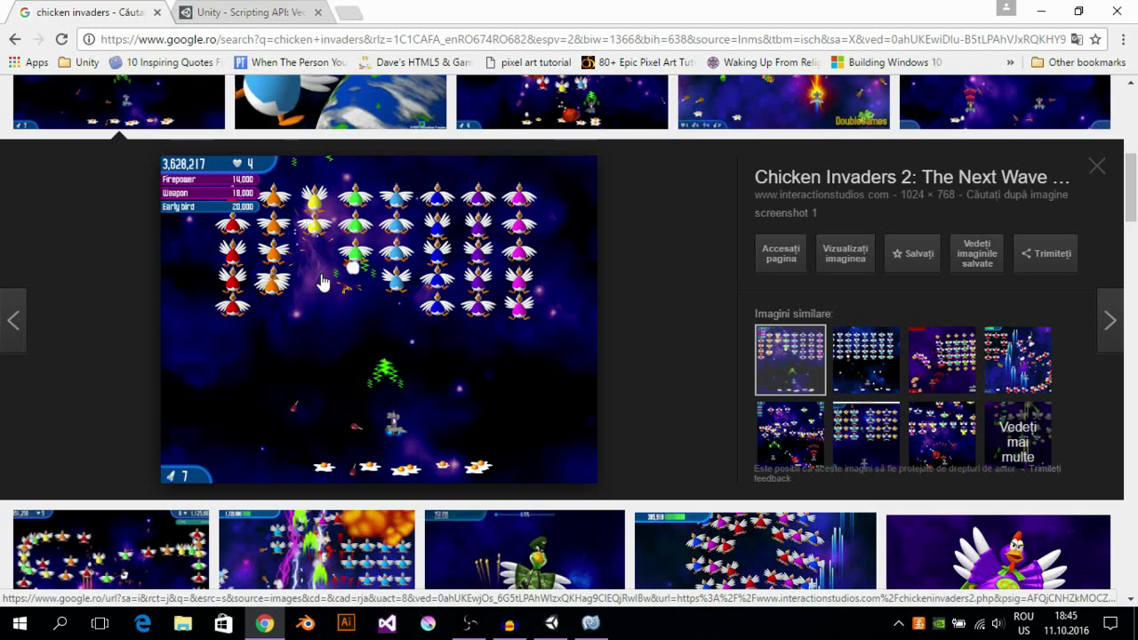
{"action": "left_click", "coordinate": [559, 627]}
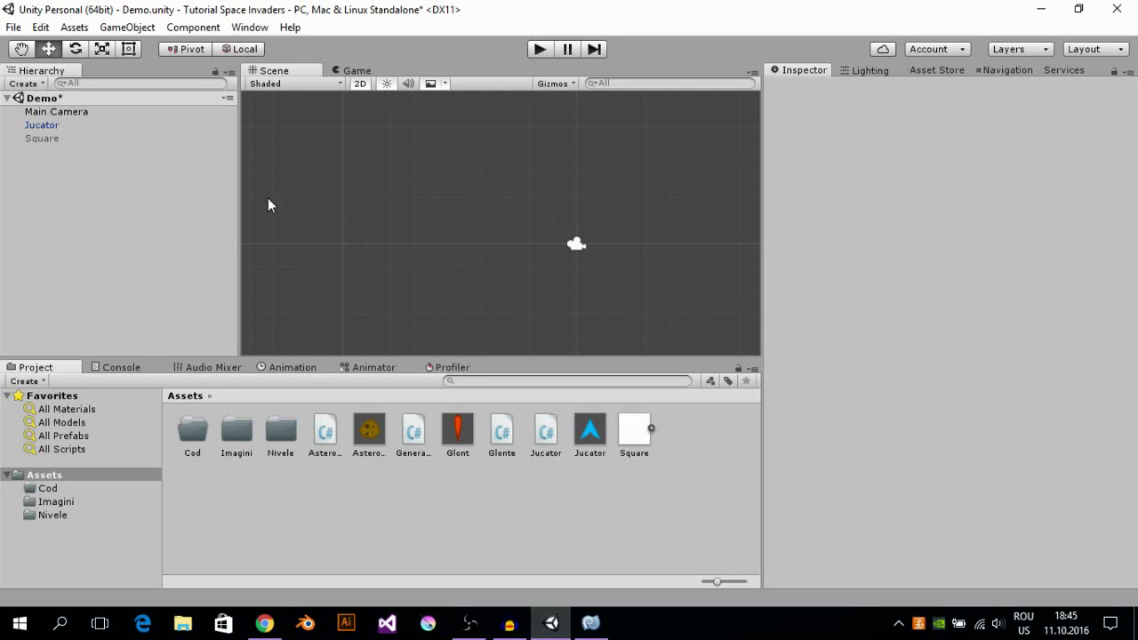
{"action": "double_click", "coordinate": [245, 432]}
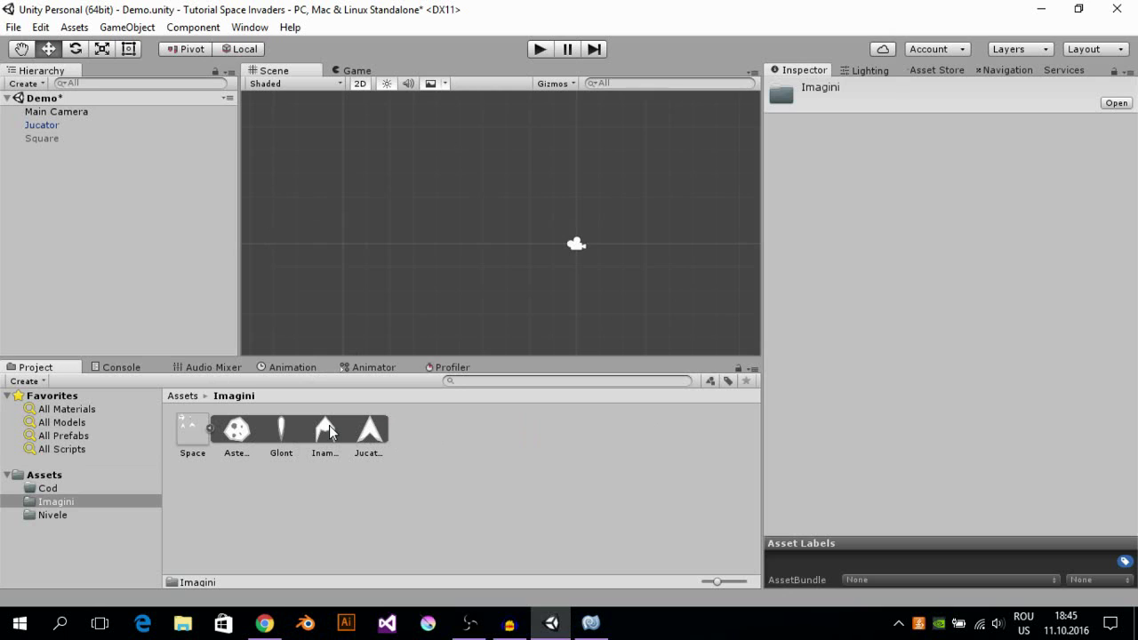
{"action": "left_click_drag", "start_coordinate": [326, 430], "coordinate": [518, 230]}
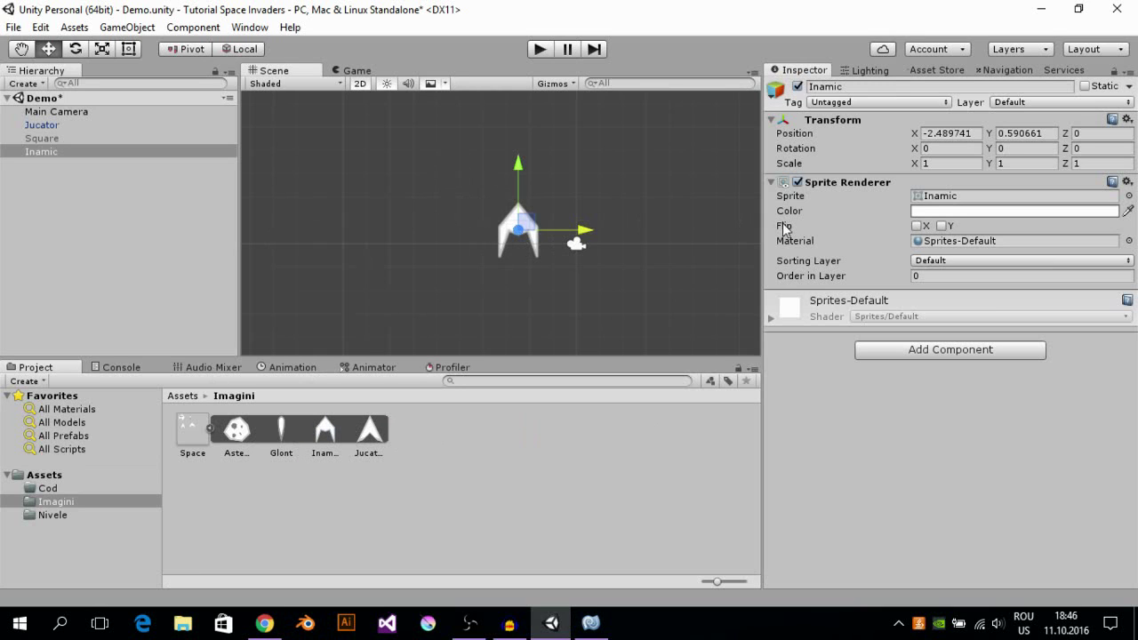
Step: Tint the Inamic sprite yellow, FFE200, in its Sprite Renderer color
{"action": "left_click", "coordinate": [1102, 214]}
{"action": "left_click_drag", "start_coordinate": [851, 324], "coordinate": [855, 222]}
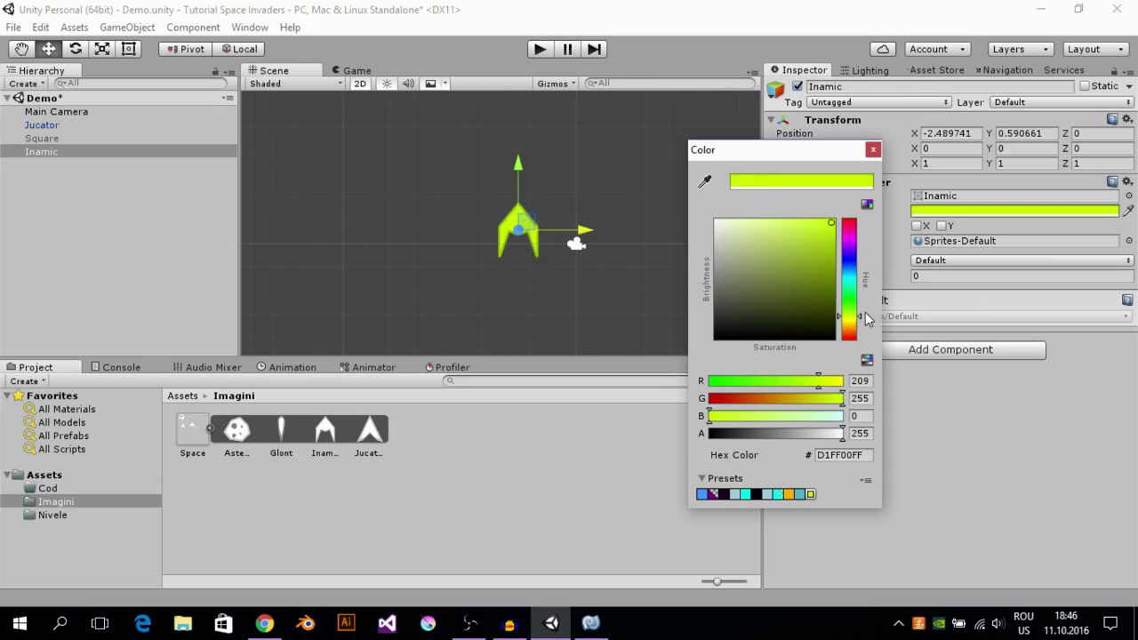
{"action": "left_click_drag", "start_coordinate": [858, 318], "coordinate": [855, 328]}
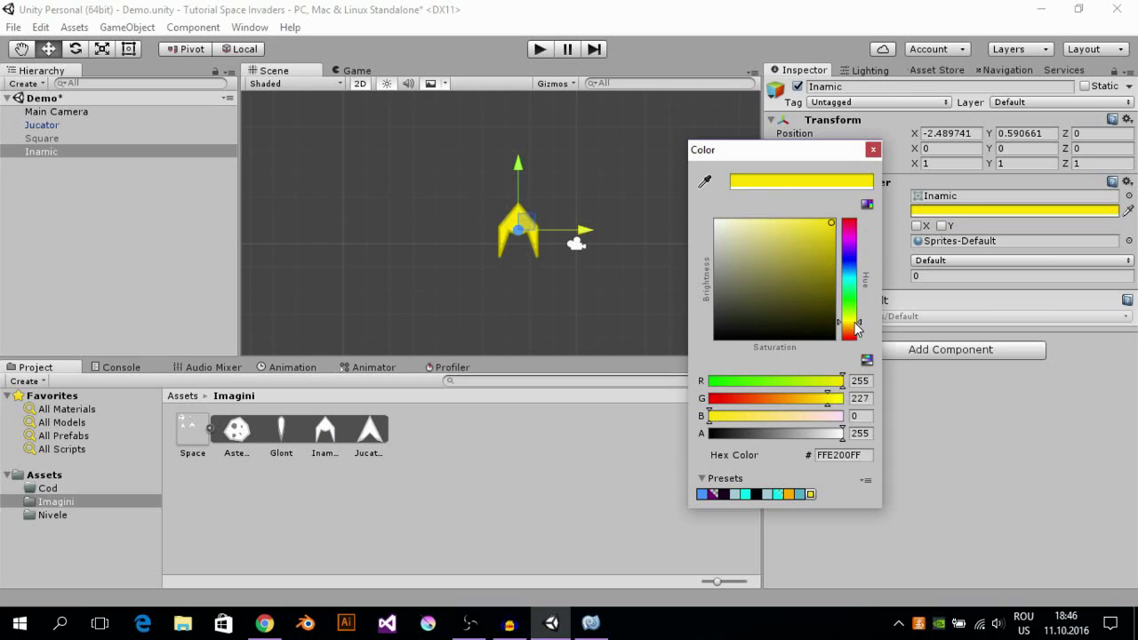
{"action": "left_click", "coordinate": [871, 151]}
Step: Give Inamic a Polygon Collider 2D from Physics 2D and tick Is Trigger
{"action": "left_click", "coordinate": [919, 351]}
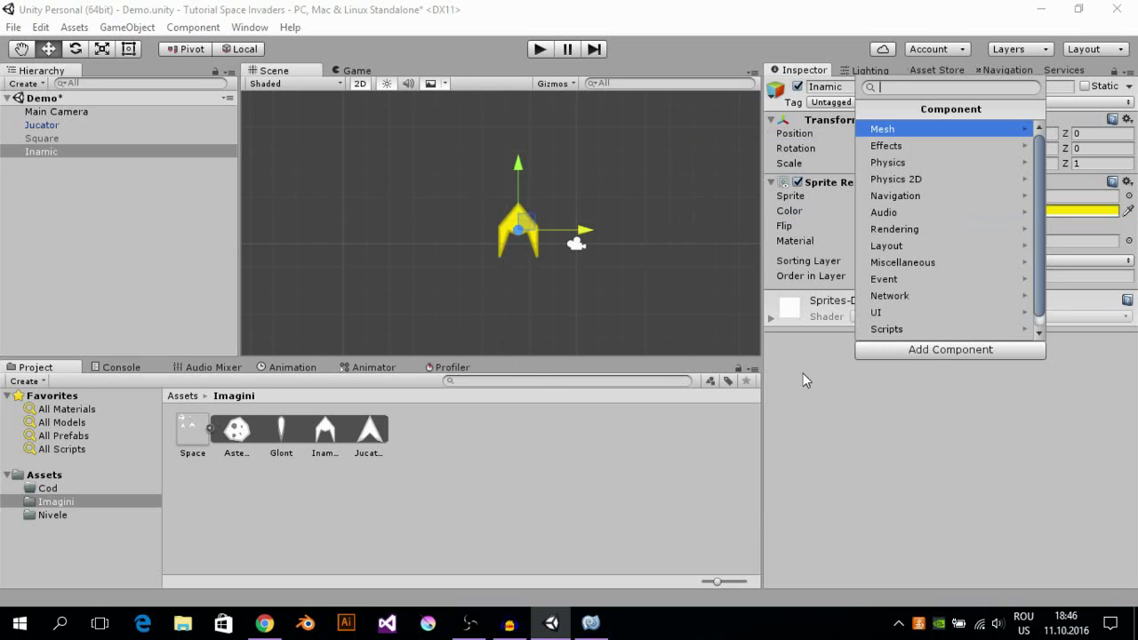
{"action": "left_click", "coordinate": [916, 179]}
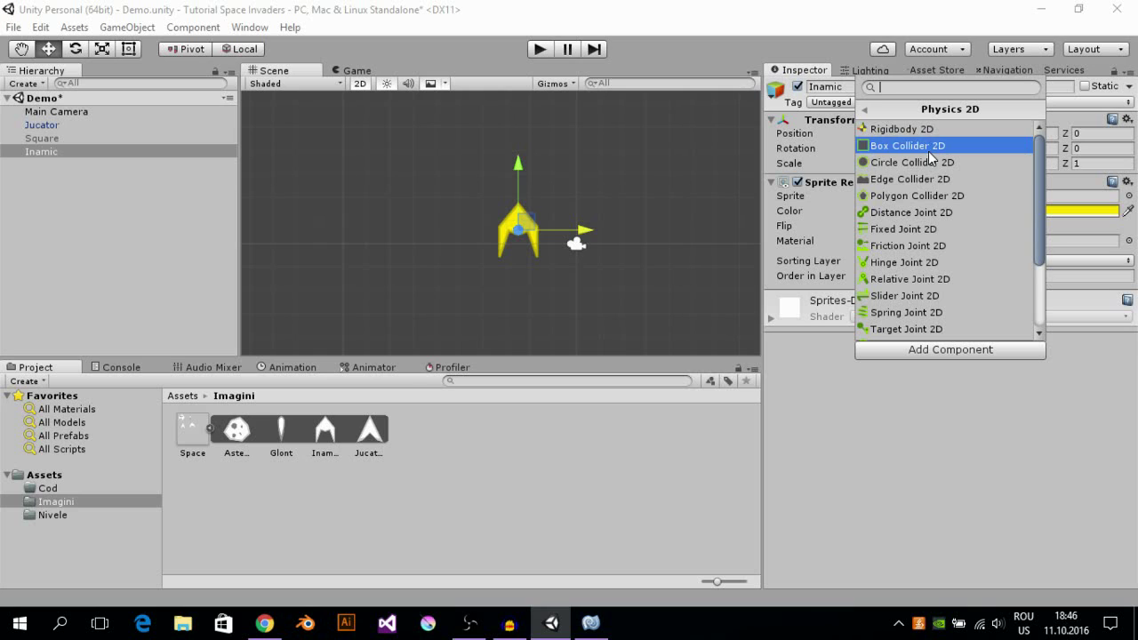
{"action": "left_click", "coordinate": [958, 207]}
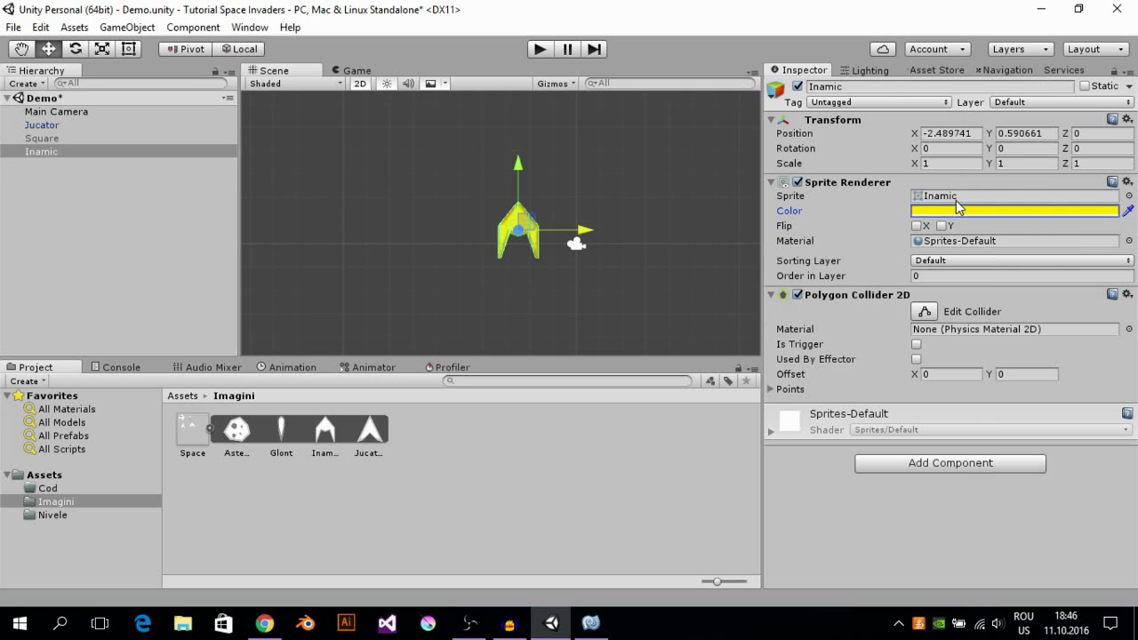
{"action": "left_click", "coordinate": [916, 344]}
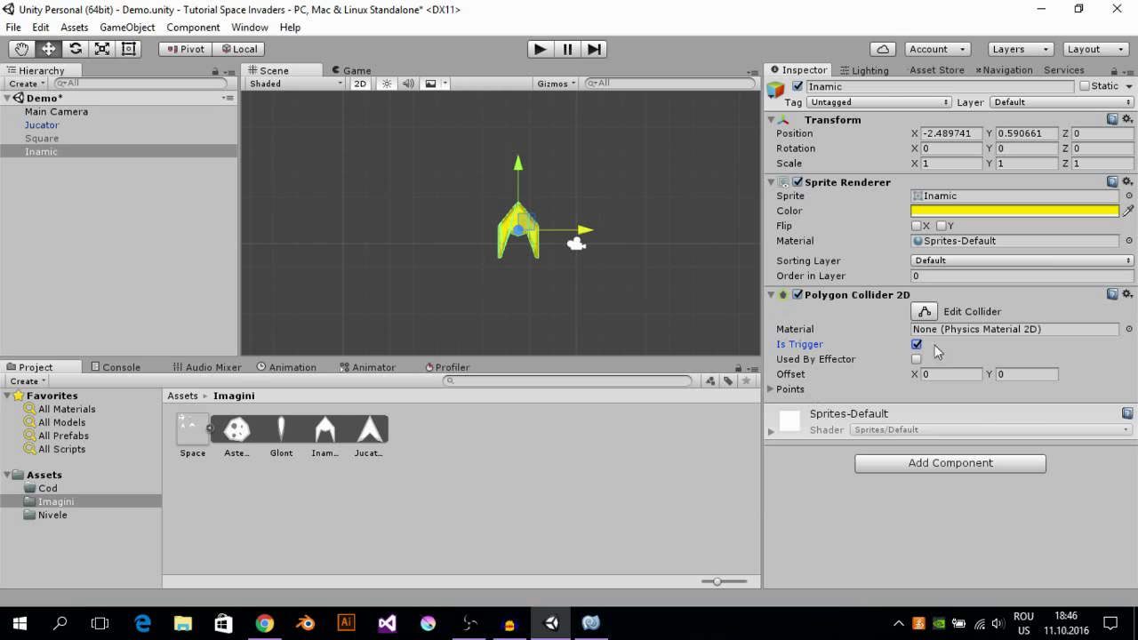
{"action": "left_click", "coordinate": [888, 463]}
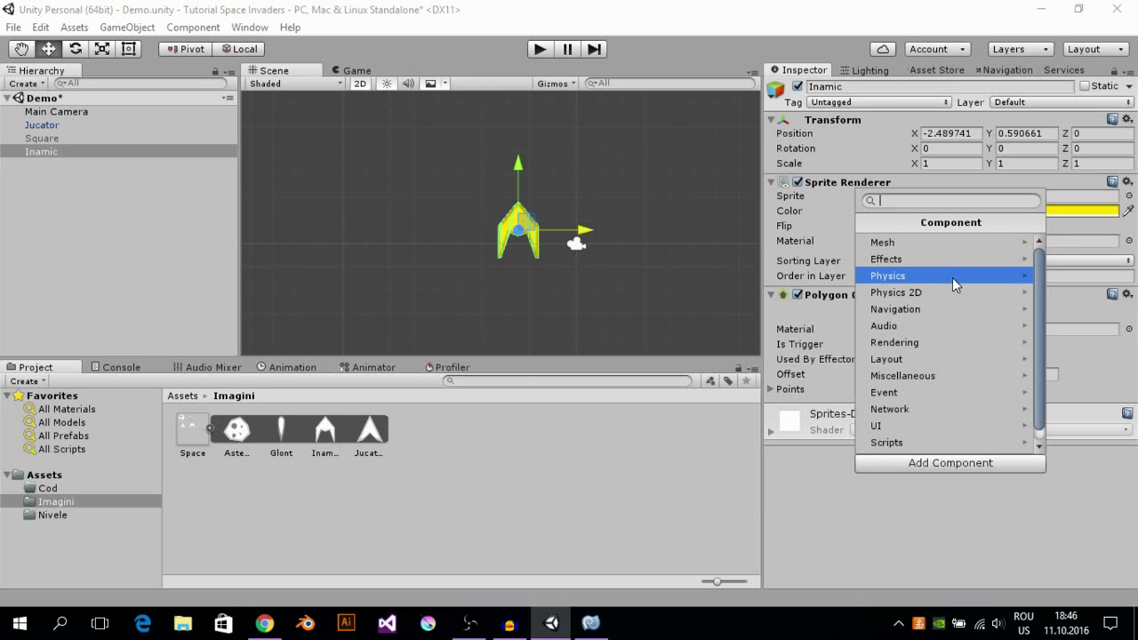
Step: Create a new C# script named Inamic and attach it to the enemy
{"action": "scroll", "coordinate": [918, 440], "scroll_direction": "down", "scroll_amount": 1}
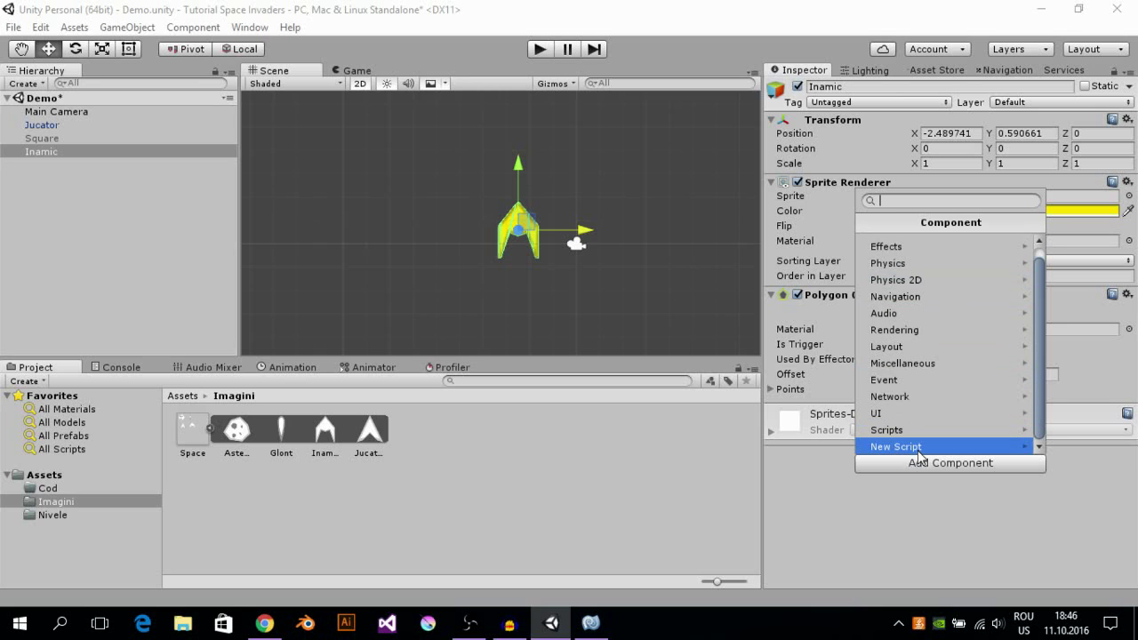
{"action": "left_click", "coordinate": [918, 448]}
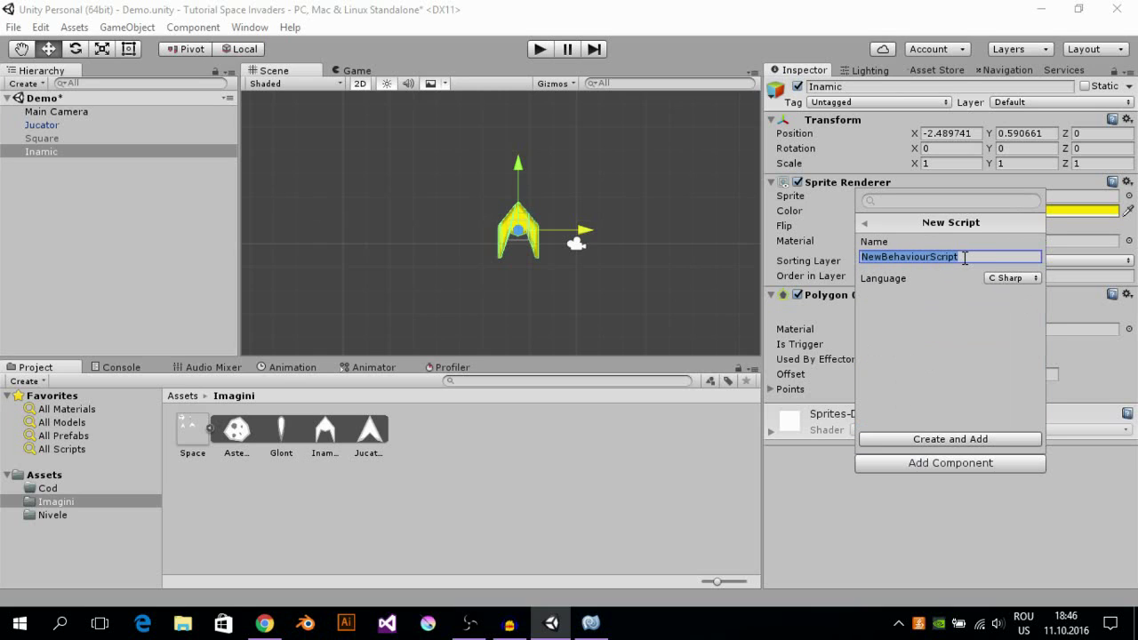
{"action": "type", "text": "Inamic"}
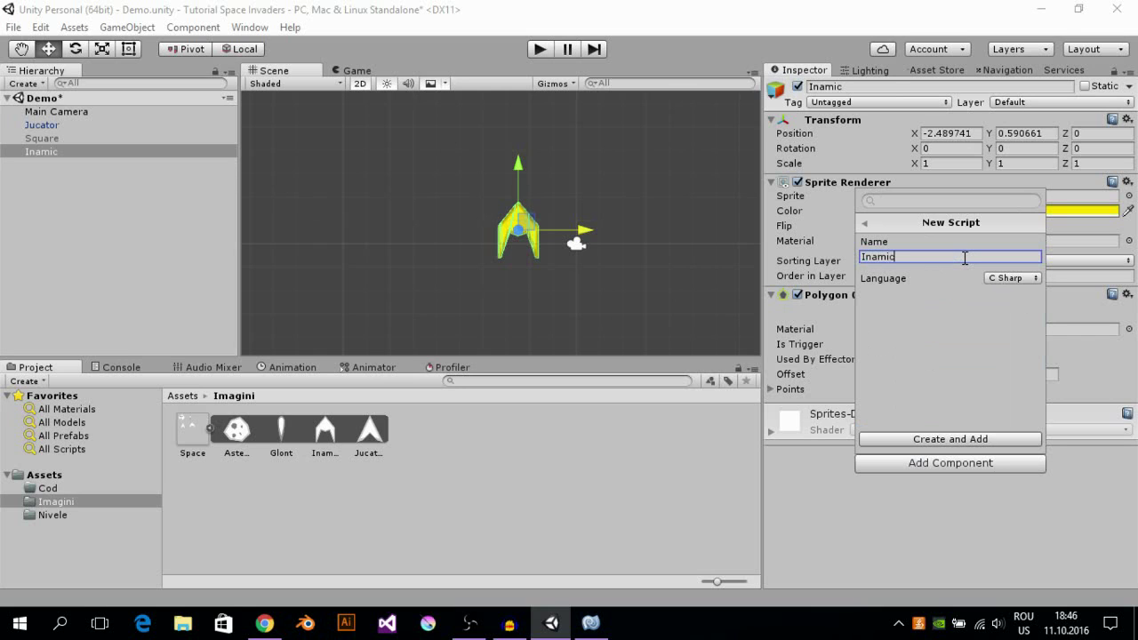
{"action": "key", "text": "Return"}
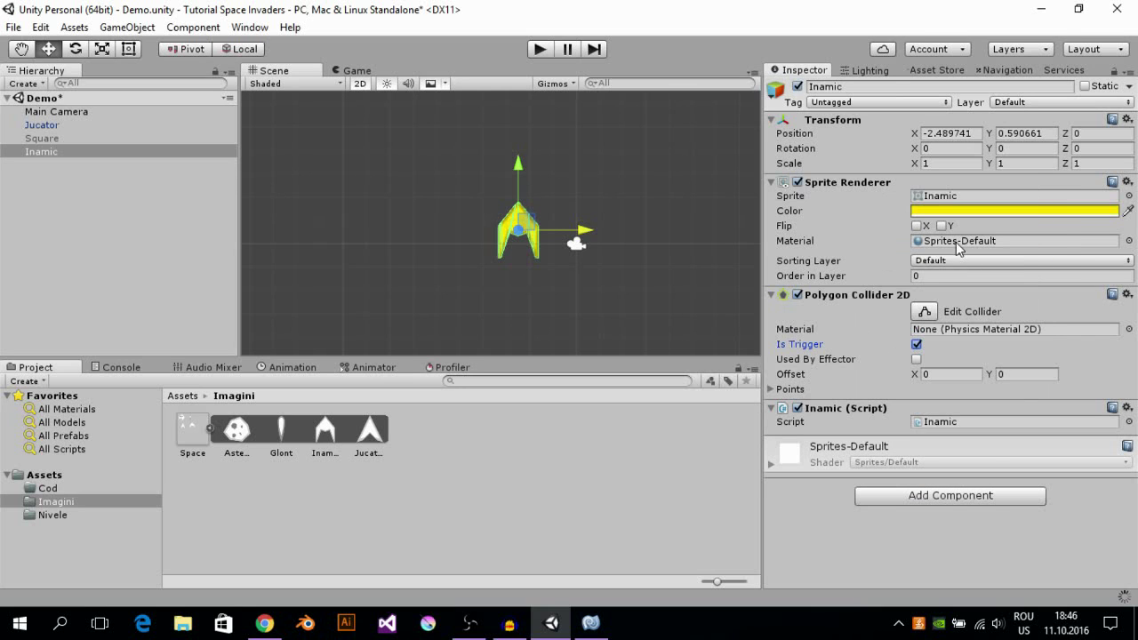
Step: Bring up Inamic.cs in MonoDevelop, maximized, with the code text enlarged
{"action": "left_click", "coordinate": [940, 421]}
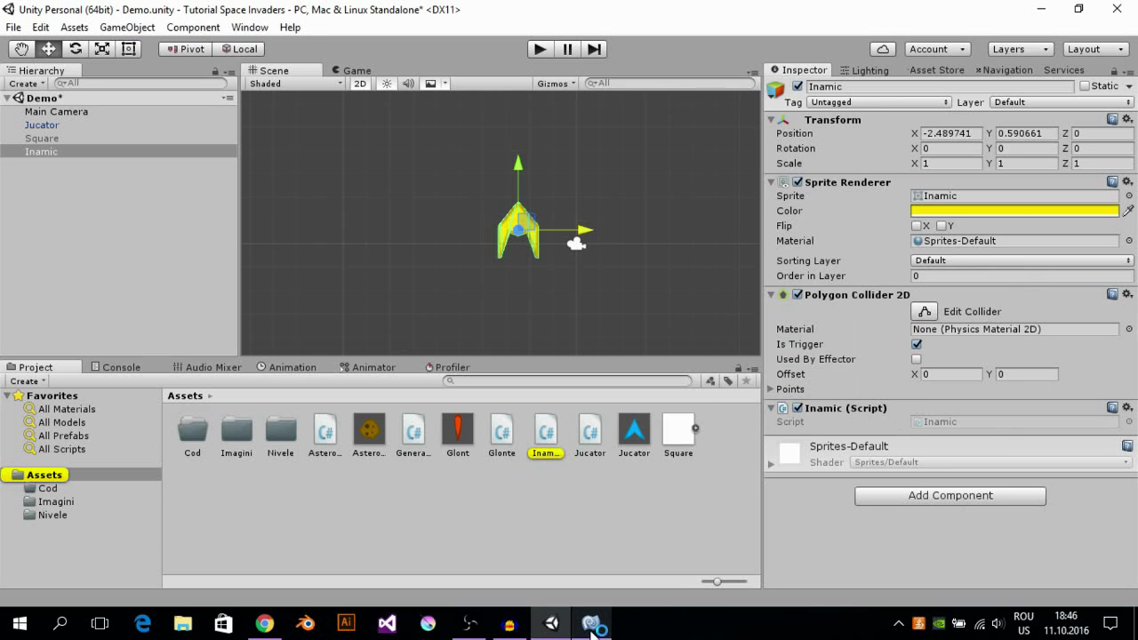
{"action": "mouse_move", "coordinate": [590, 621]}
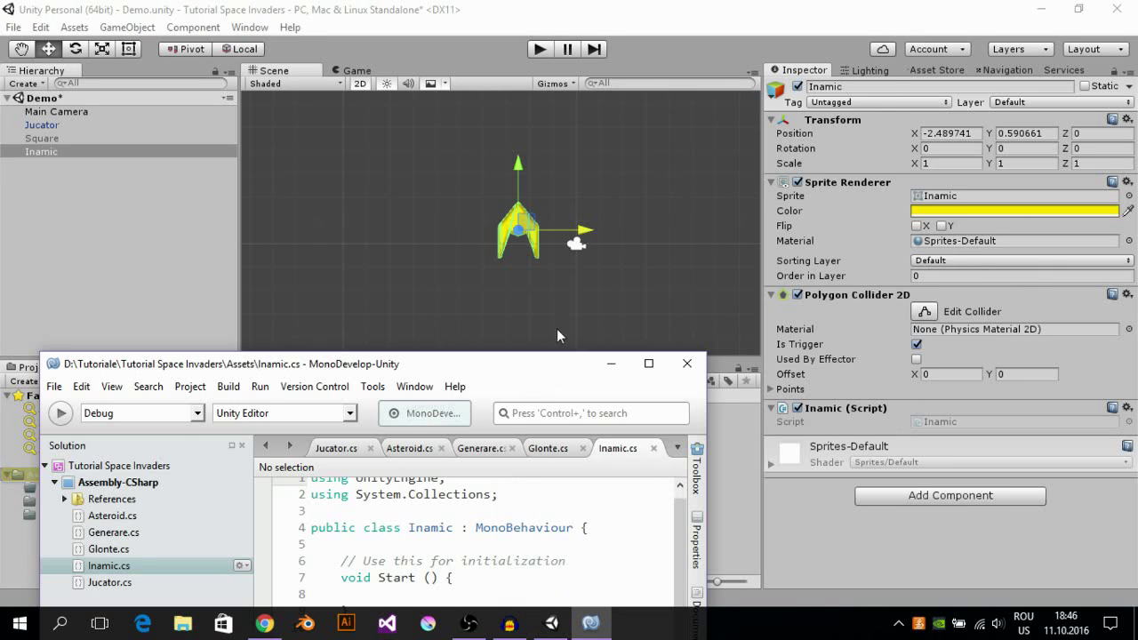
{"action": "left_click_drag", "start_coordinate": [566, 370], "coordinate": [825, 8]}
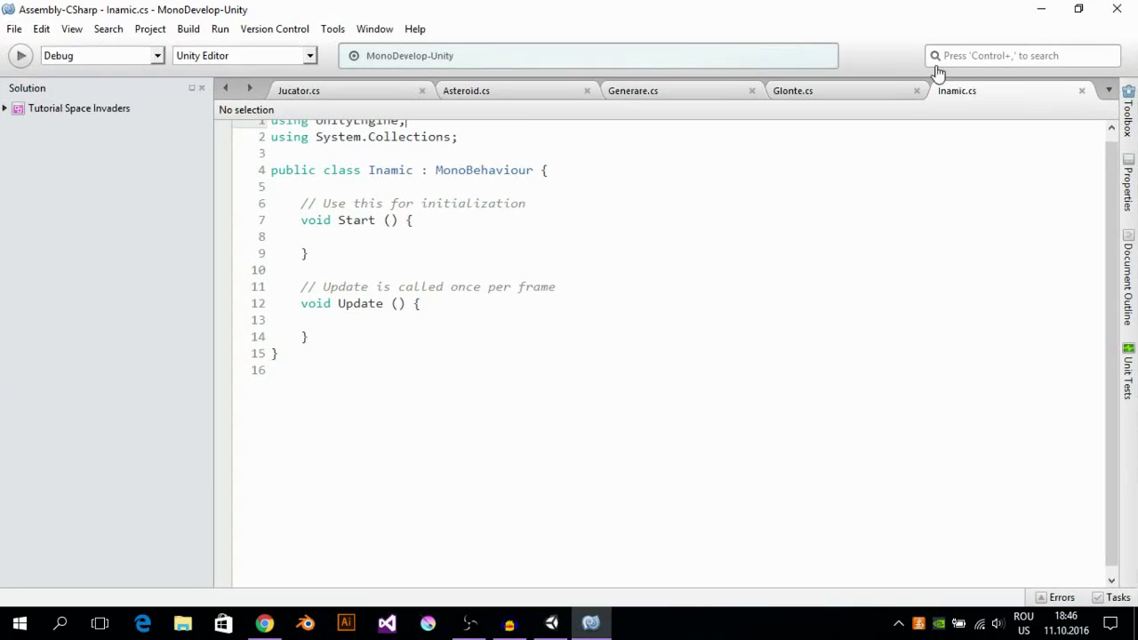
{"action": "scroll", "coordinate": [507, 222], "scroll_direction": "up", "scroll_amount": 1, "text": "ctrl"}
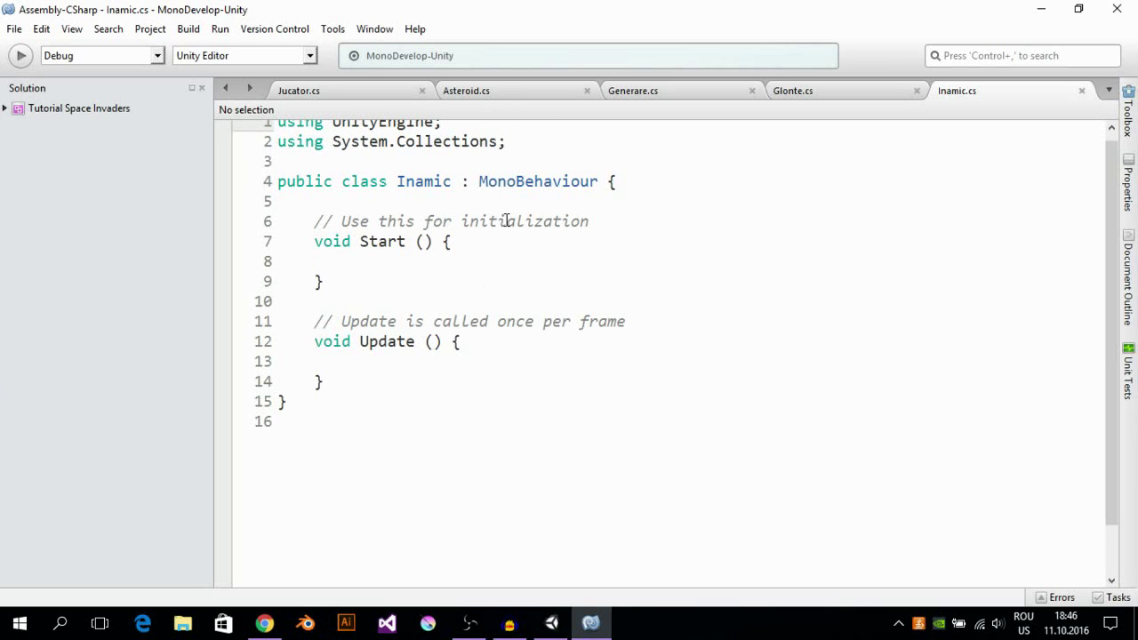
{"action": "scroll", "coordinate": [528, 223], "scroll_direction": "up", "scroll_amount": 1, "text": "ctrl"}
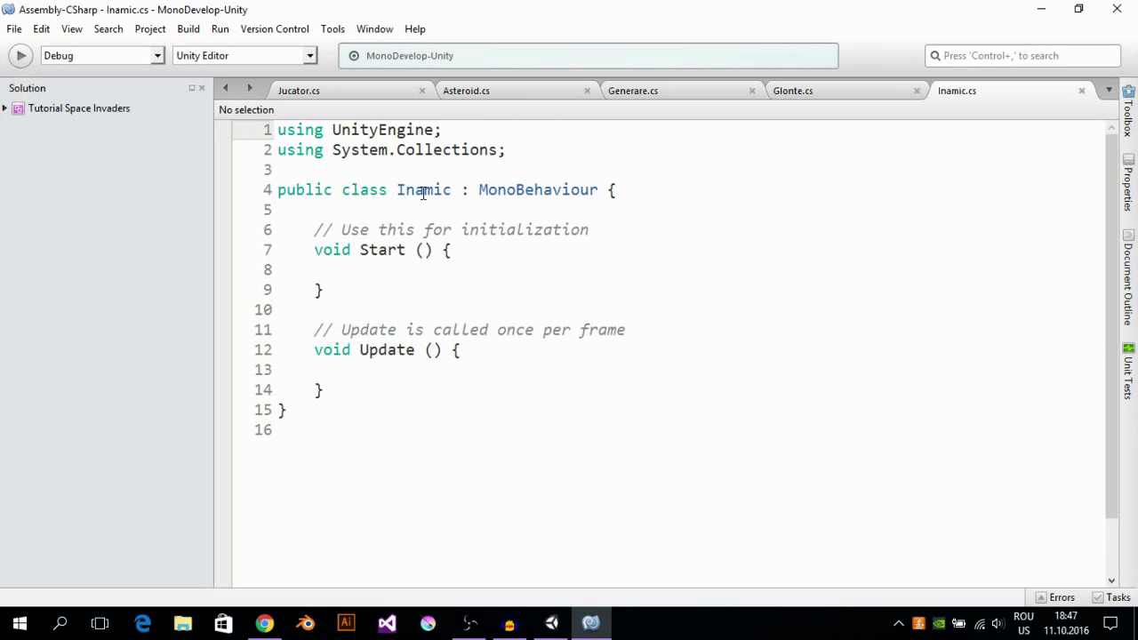
{"action": "mouse_move", "coordinate": [423, 191]}
{"action": "left_click", "coordinate": [609, 206]}
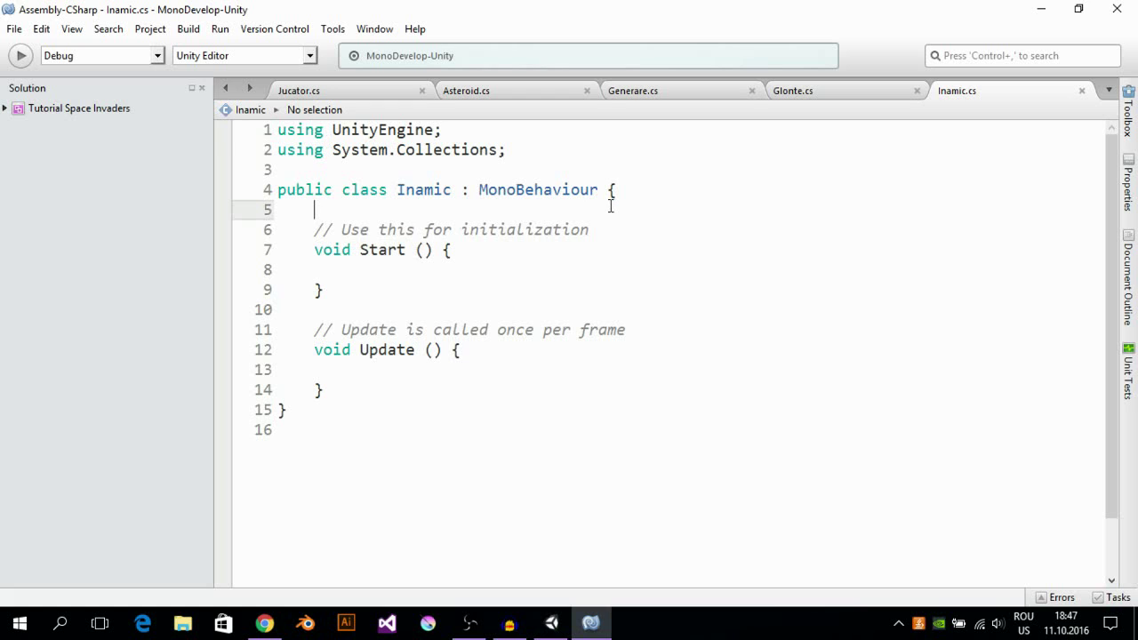
Step: Declare fields public float viteza = 4f and public GameObject glonte in Inamic.cs
{"action": "key", "text": "Return"}
{"action": "key", "text": "Return"}
{"action": "key", "text": "Up"}
{"action": "type", "text": "p"}
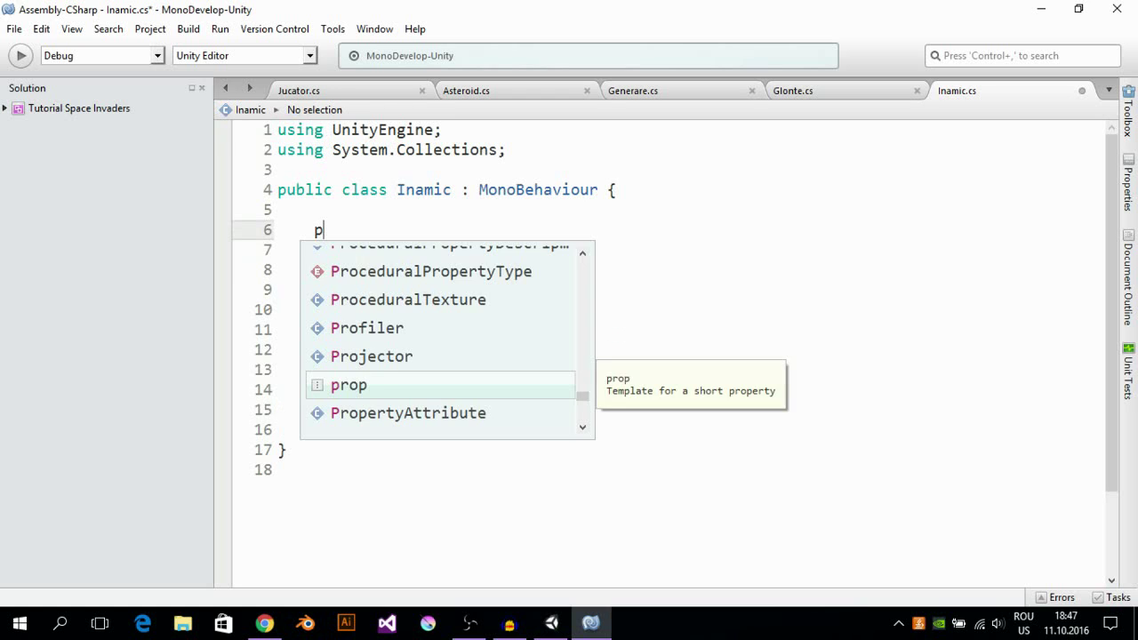
{"action": "type", "text": "ubli"}
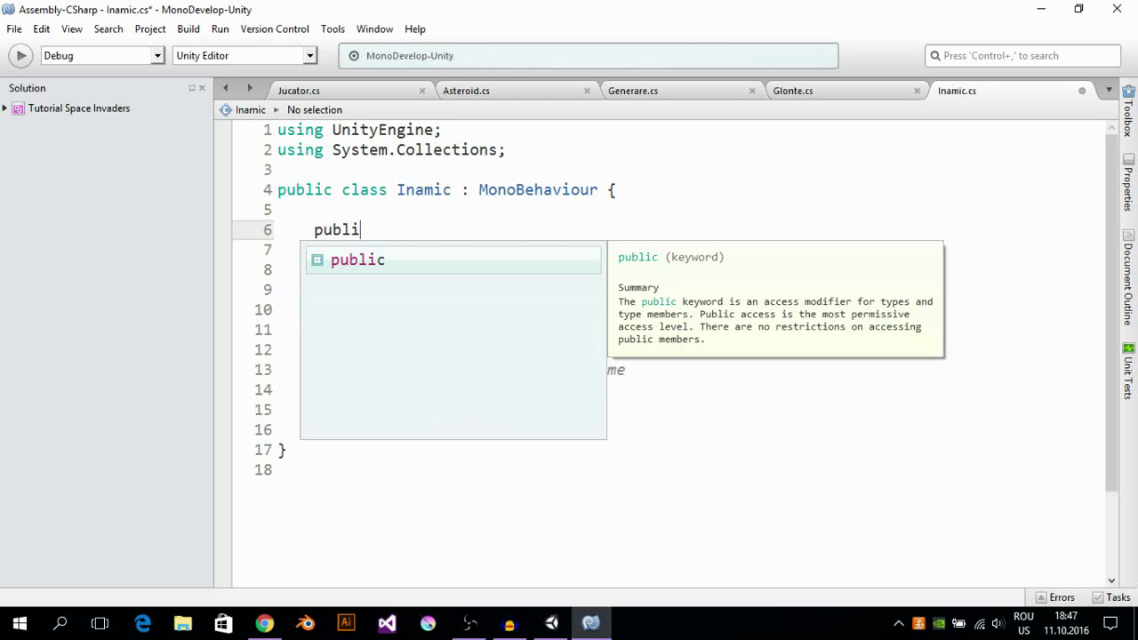
{"action": "type", "text": "c fl"}
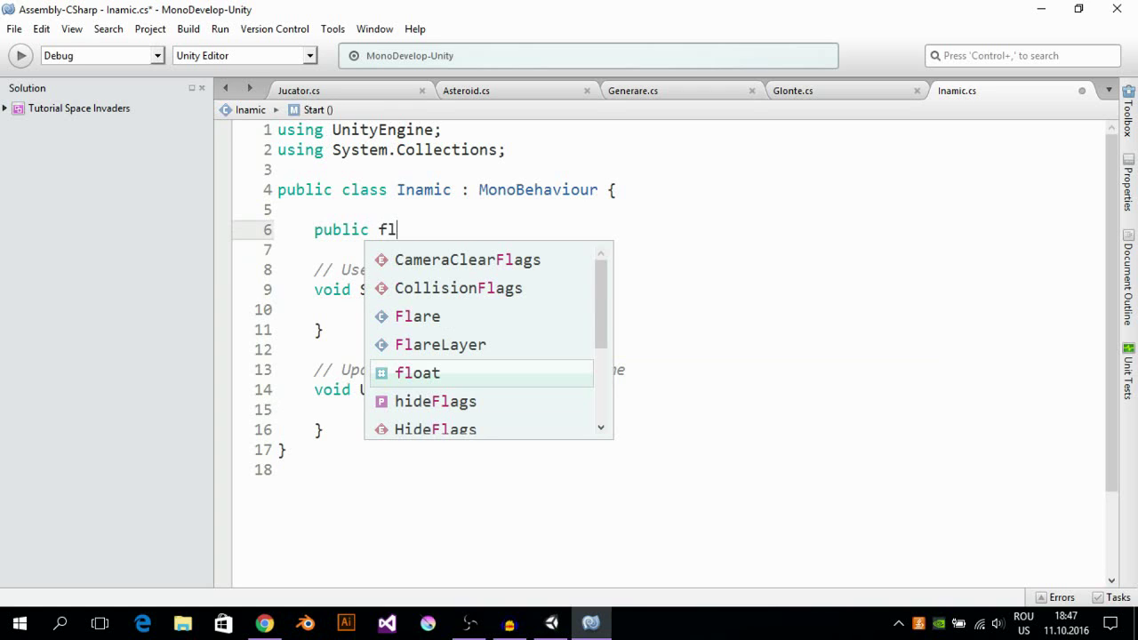
{"action": "type", "text": "oat"}
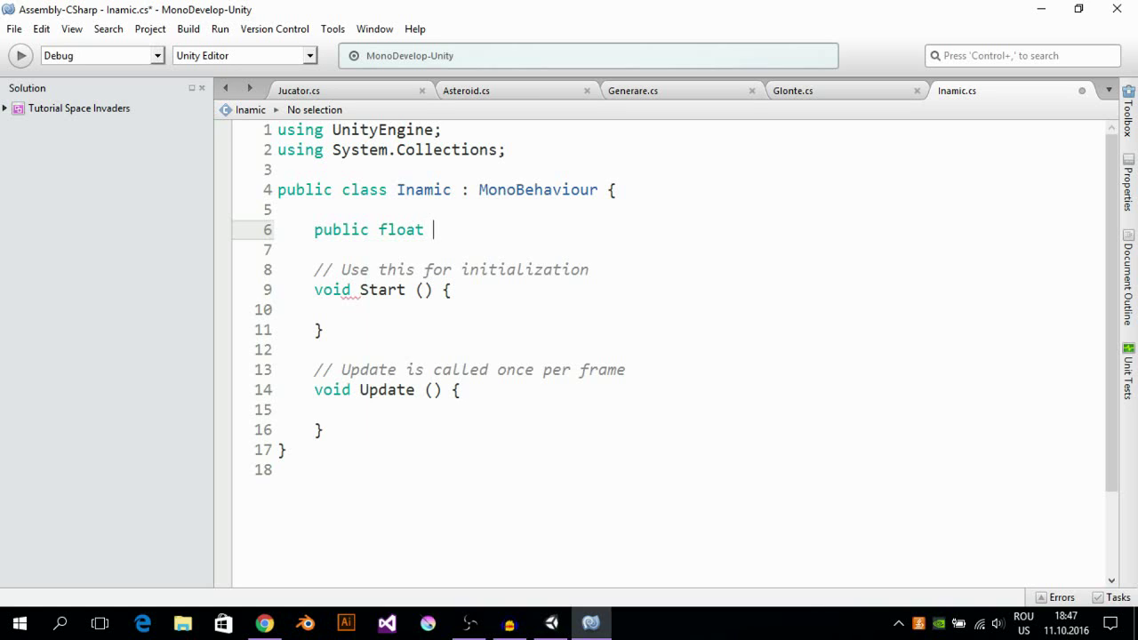
{"action": "type", "text": " vite"}
{"action": "type", "text": "za = "}
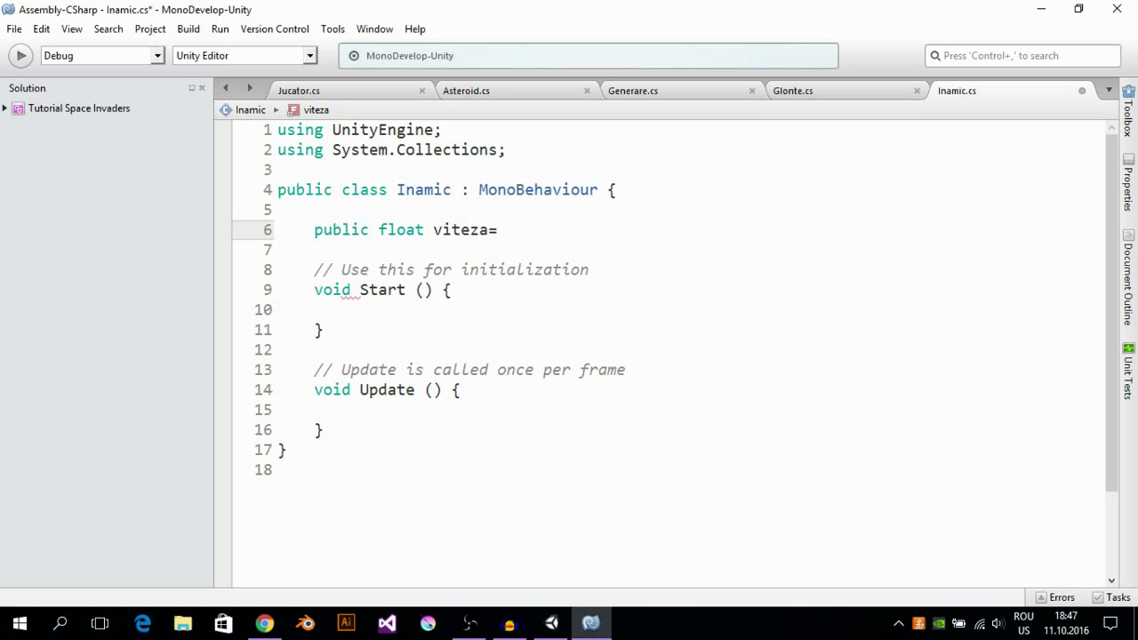
{"action": "type", "text": "4f"}
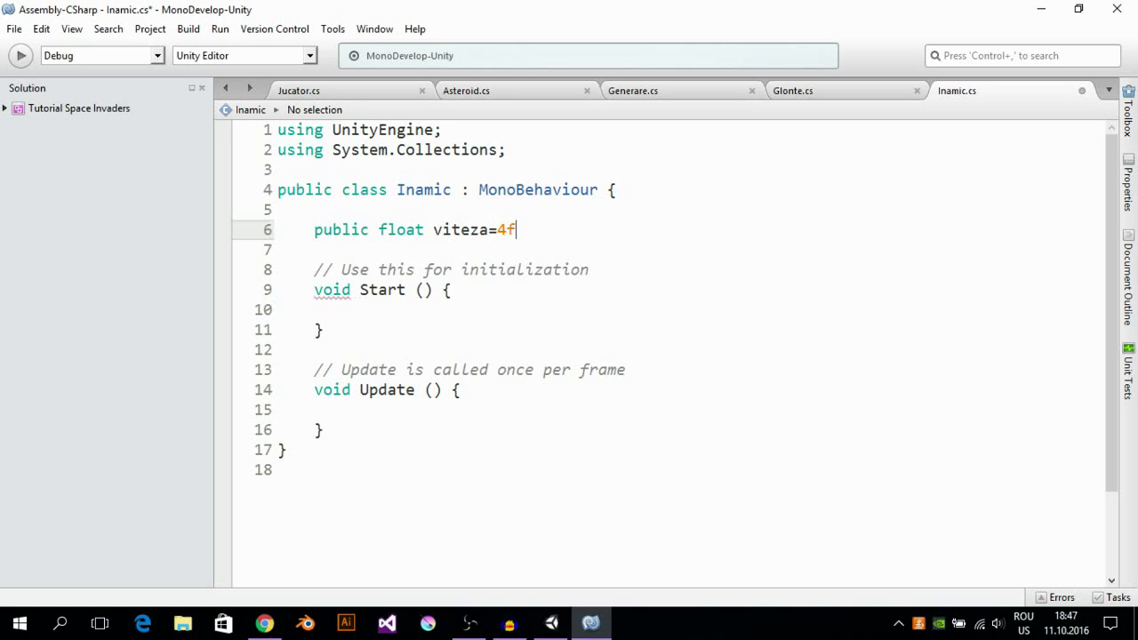
{"action": "type", "text": " 4f;"}
{"action": "key", "text": "Return"}
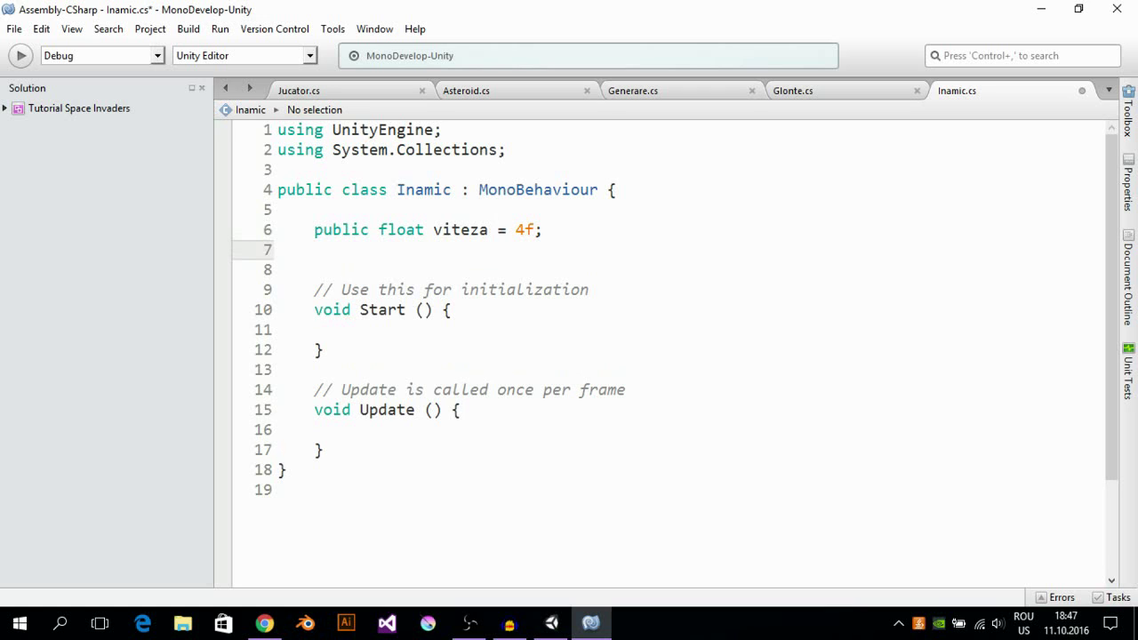
{"action": "type", "text": "pu"}
{"action": "key", "text": "Return"}
{"action": "type", "text": "public Gam"}
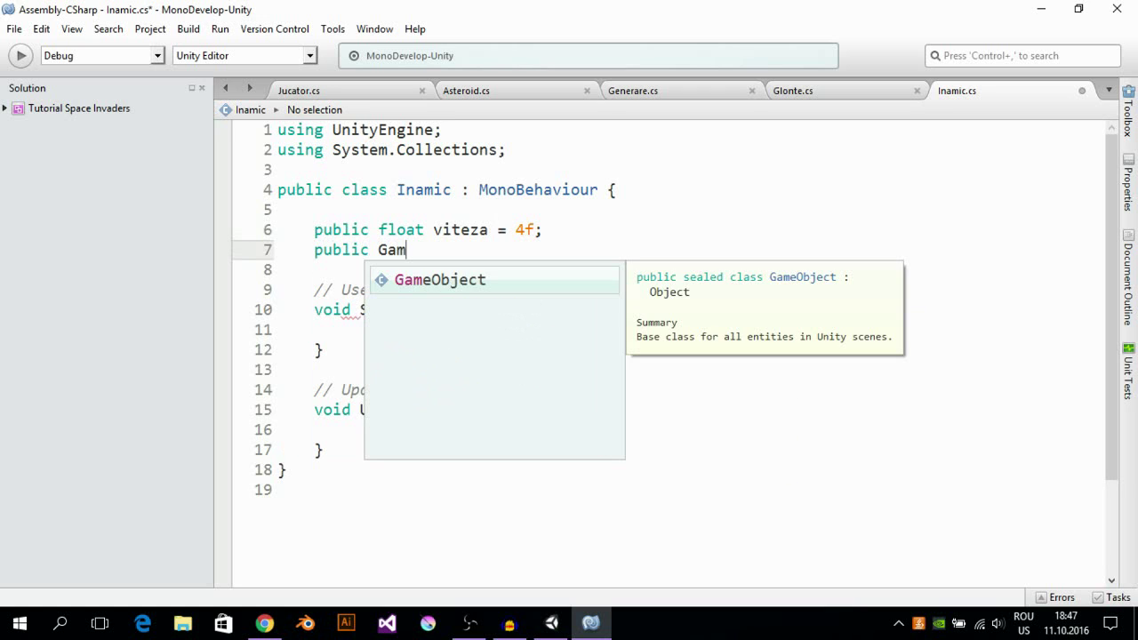
{"action": "type", "text": "eObject glo"}
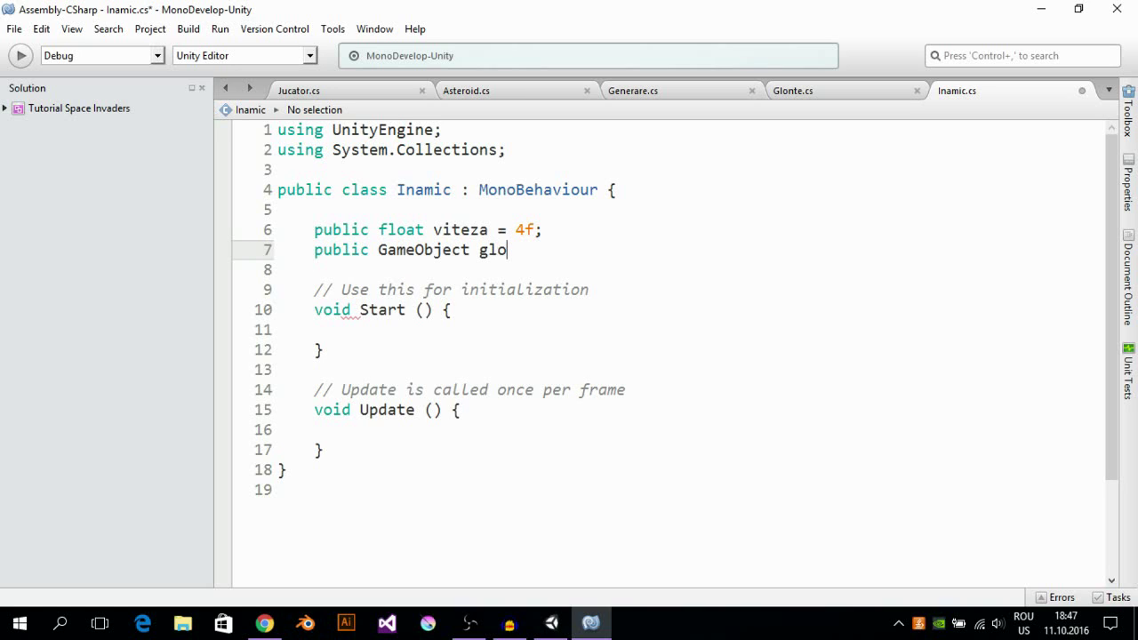
{"action": "type", "text": "nte;"}
{"action": "key", "text": "Return"}
{"action": "key", "text": "Return"}
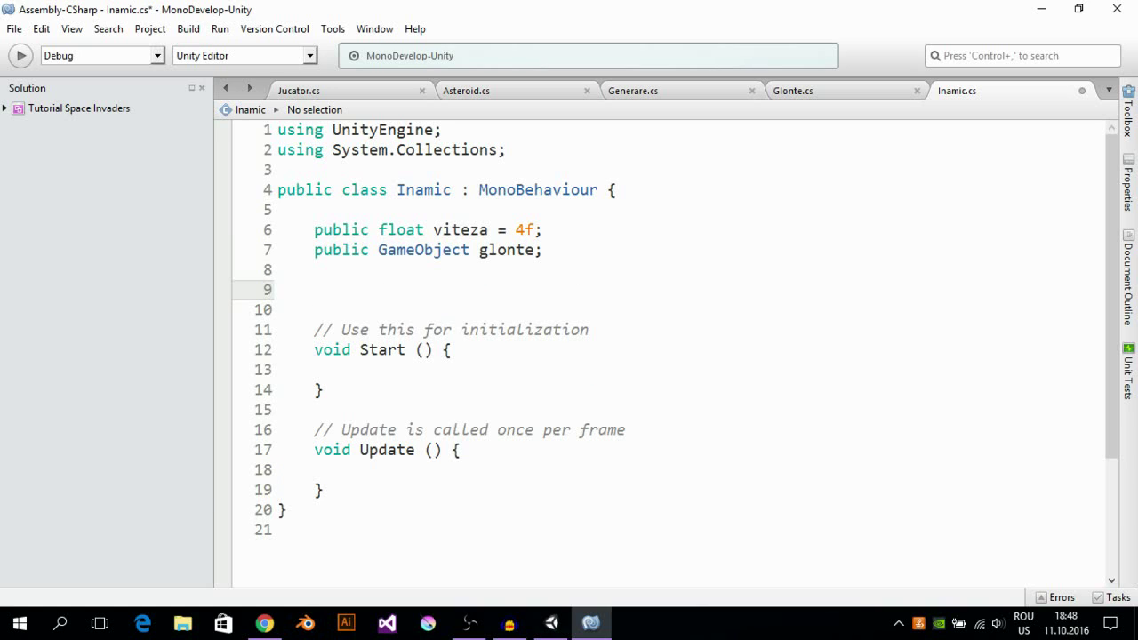
Step: Declare public float intervalDeIncarcare = 3f below the glonte field
{"action": "type", "text": "p"}
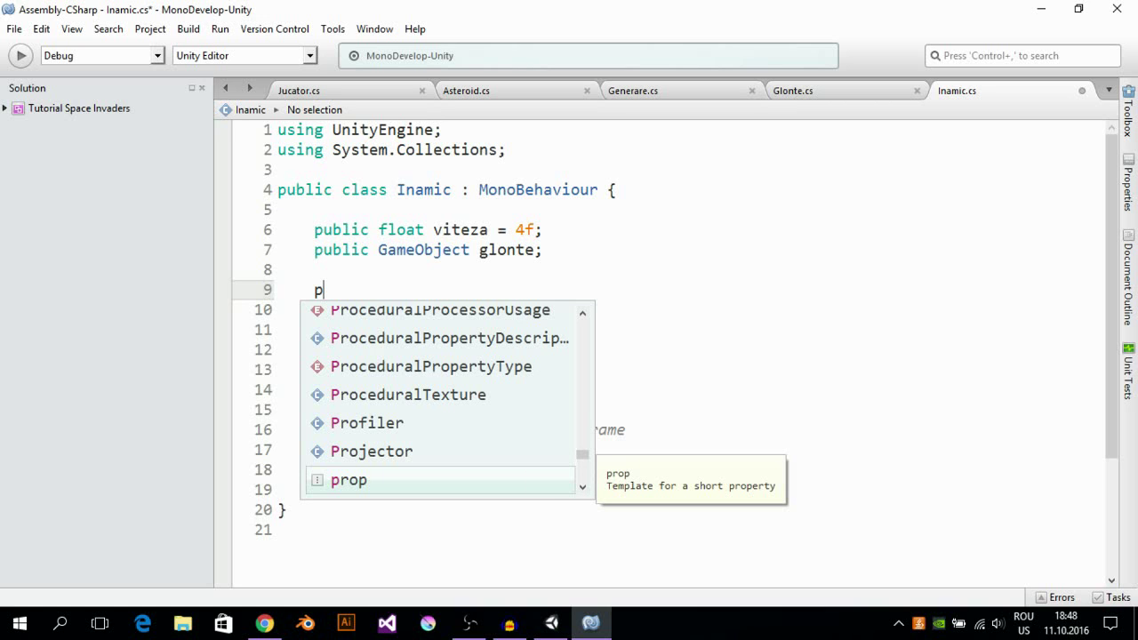
{"action": "type", "text": "u"}
{"action": "key", "text": "Return"}
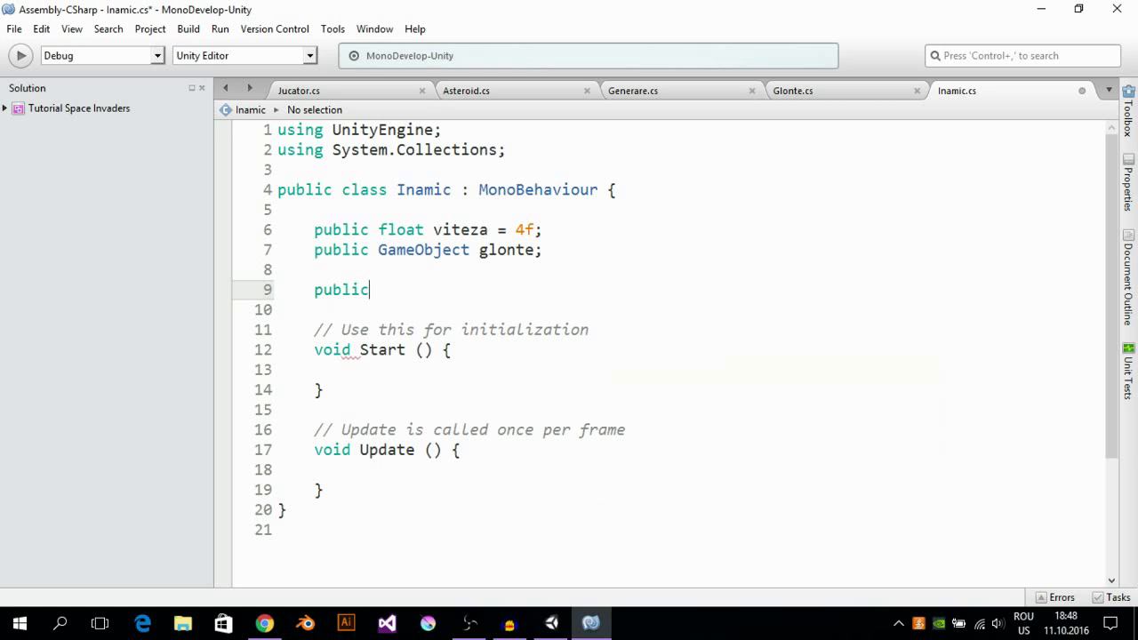
{"action": "type", "text": " flo"}
{"action": "key", "text": "Return"}
{"action": "type", "text": "in"}
{"action": "type", "text": "terval"}
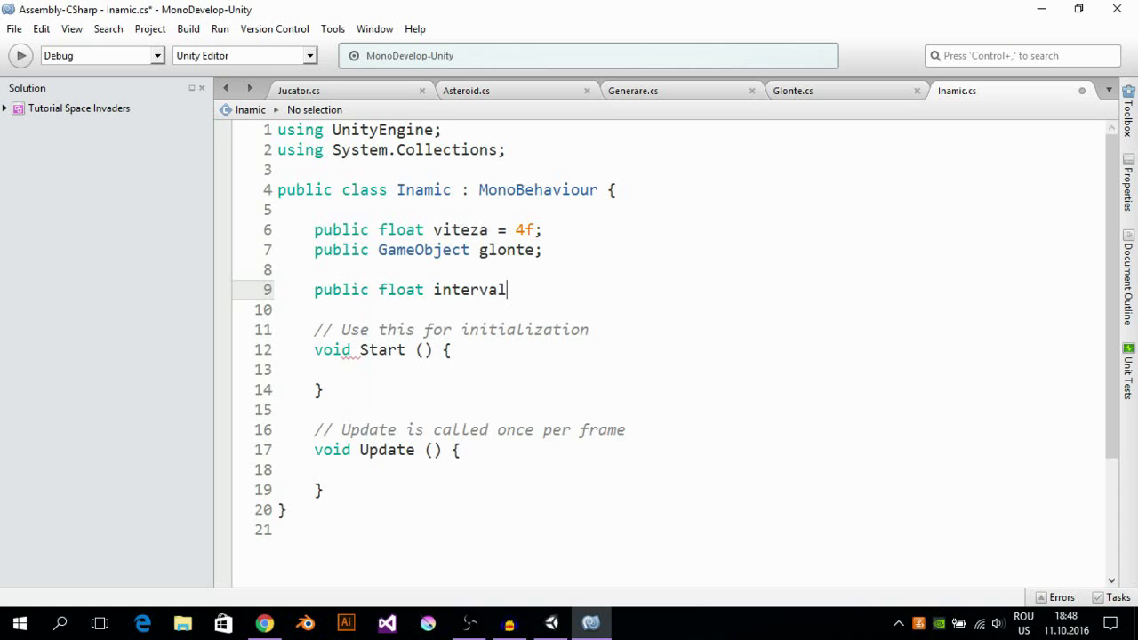
{"action": "type", "text": "DeInca"}
{"action": "type", "text": "rcare"}
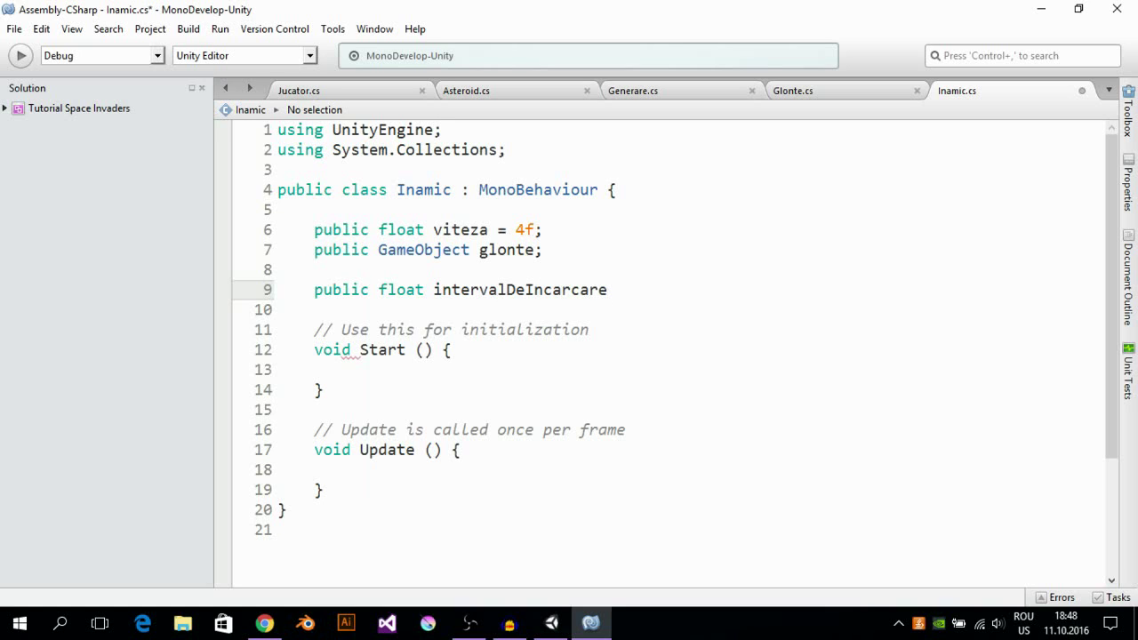
{"action": "type", "text": "="}
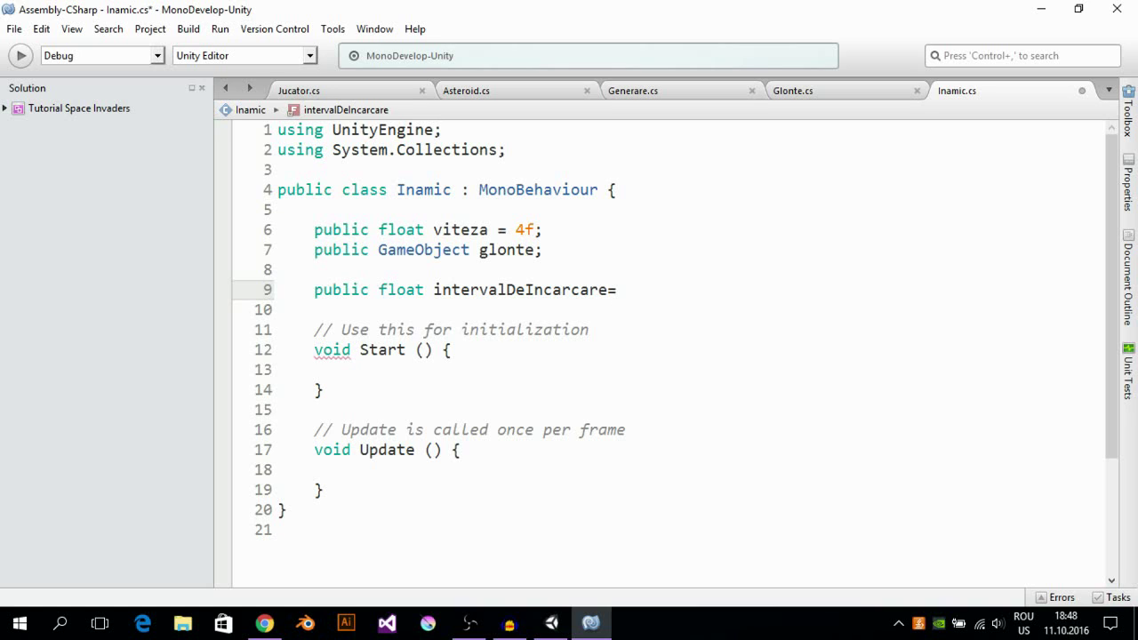
{"action": "type", "text": "3f;"}
{"action": "key", "text": "Return"}
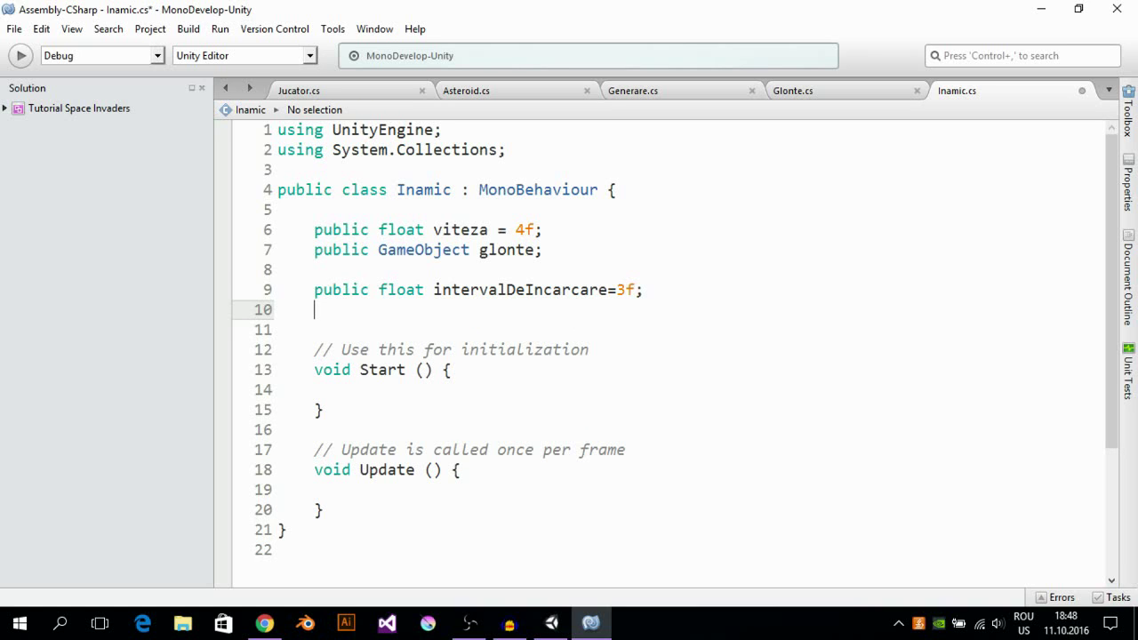
Step: Add a float timpDeTragere field beneath intervalDeIncarcare
{"action": "type", "text": "flo"}
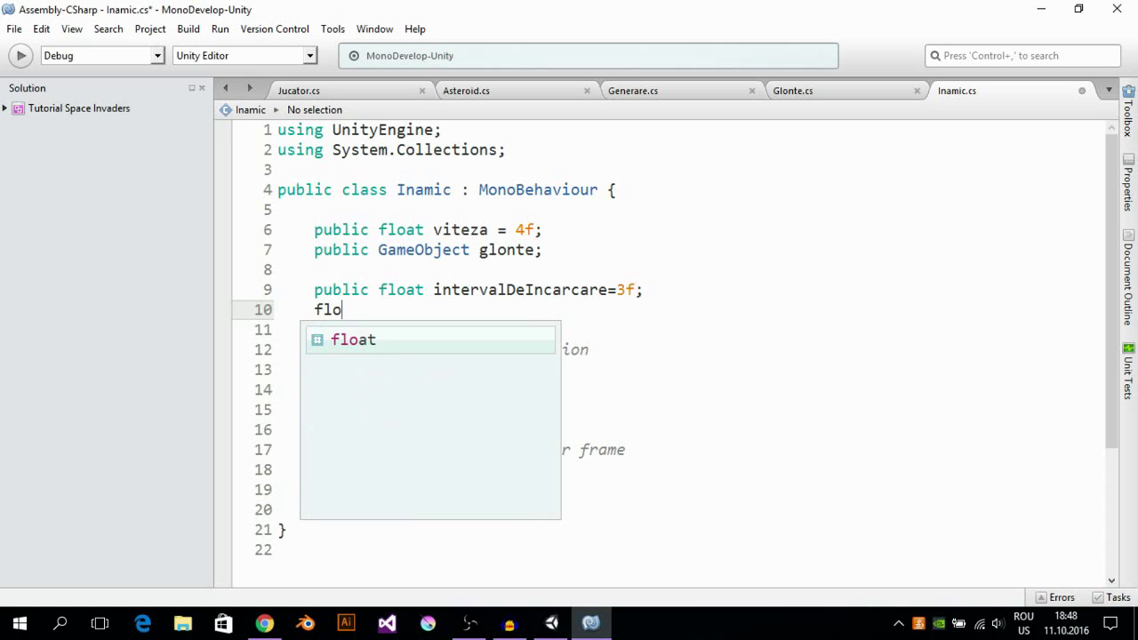
{"action": "key", "text": "Return"}
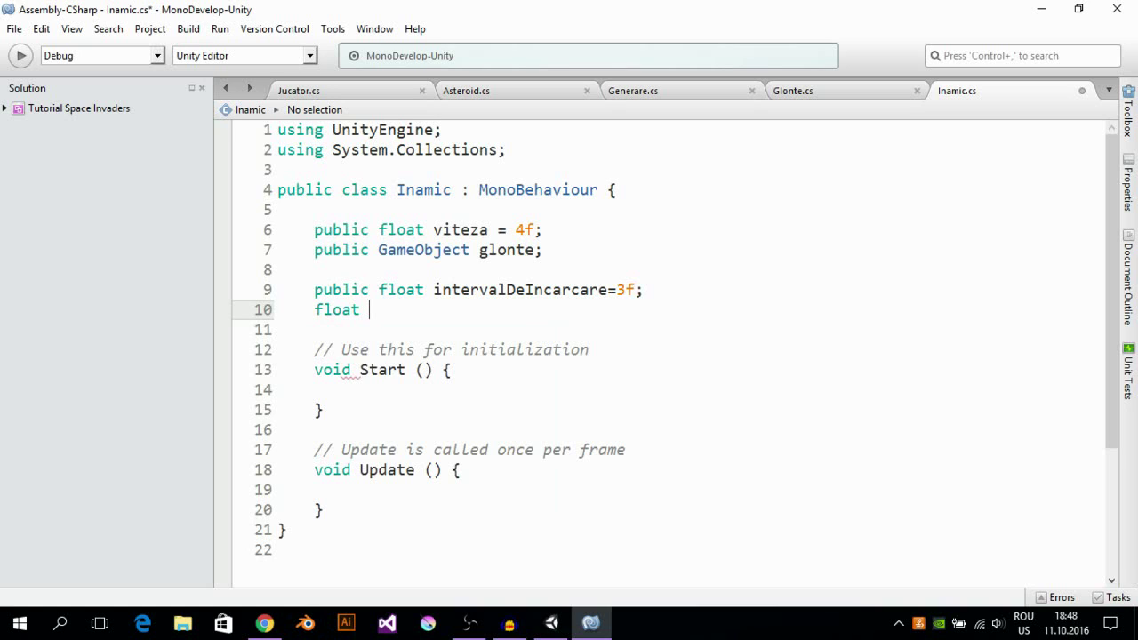
{"action": "type", "text": "timp"}
{"action": "type", "text": "d"}
{"action": "key", "text": "BackSpace"}
{"action": "type", "text": "D"}
{"action": "type", "text": "eTrage"}
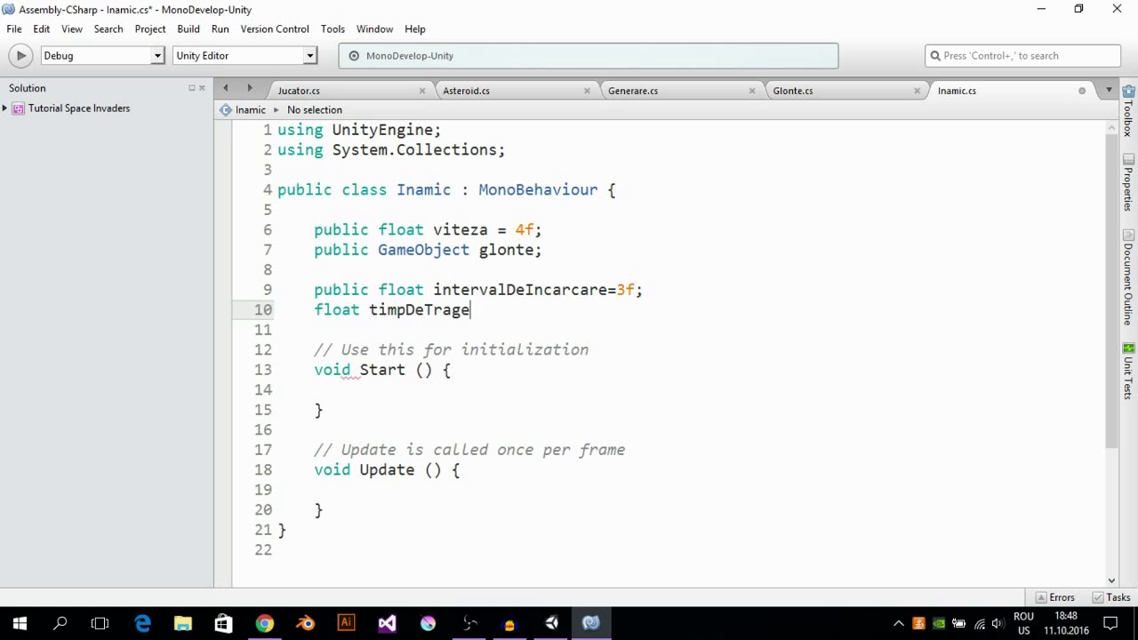
{"action": "type", "text": "re;"}
Step: Inside Update, write the condition if (Time.time > timpDeTragere)
{"action": "key", "text": "Down"}
{"action": "key", "text": "Down"}
{"action": "key", "text": "Down"}
{"action": "key", "text": "Up"}
{"action": "key", "text": "Up"}
{"action": "key", "text": "Down"}
{"action": "key", "text": "Down"}
{"action": "key", "text": "Down"}
{"action": "key", "text": "Down"}
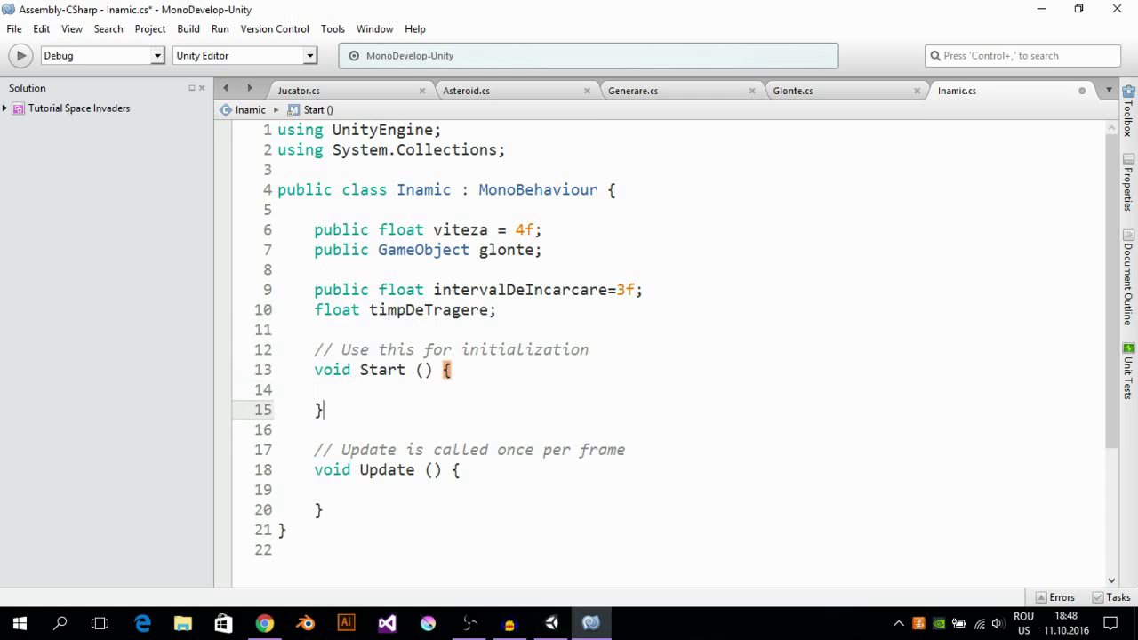
{"action": "key", "text": "Down"}
{"action": "key", "text": "Down"}
{"action": "key", "text": "Down"}
{"action": "key", "text": "Up"}
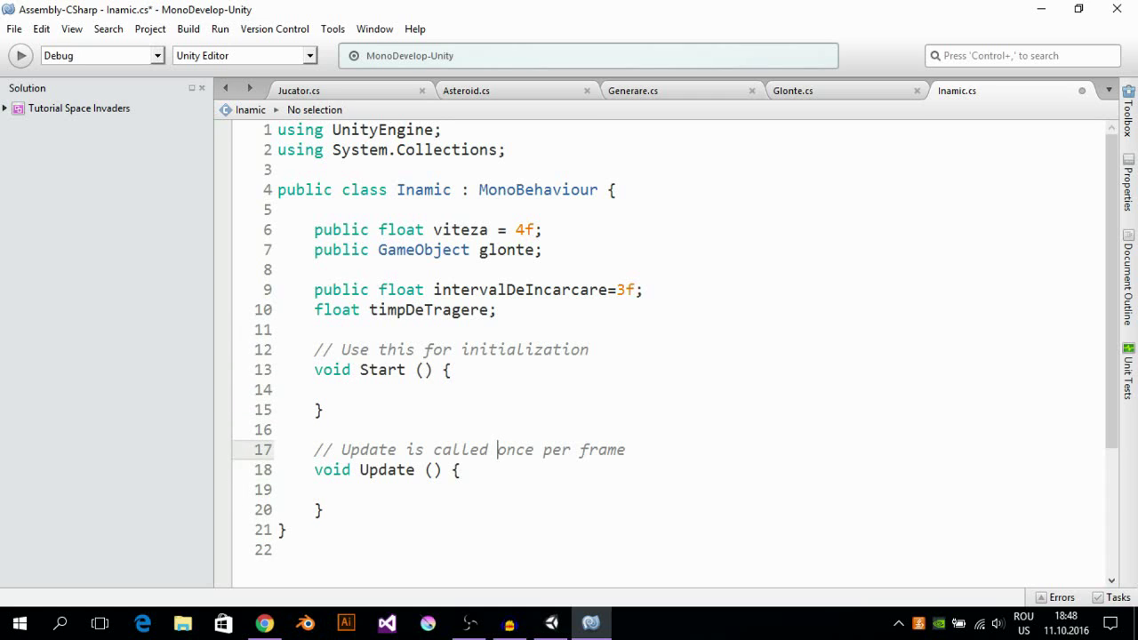
{"action": "key", "text": "Down"}
{"action": "key", "text": "Down"}
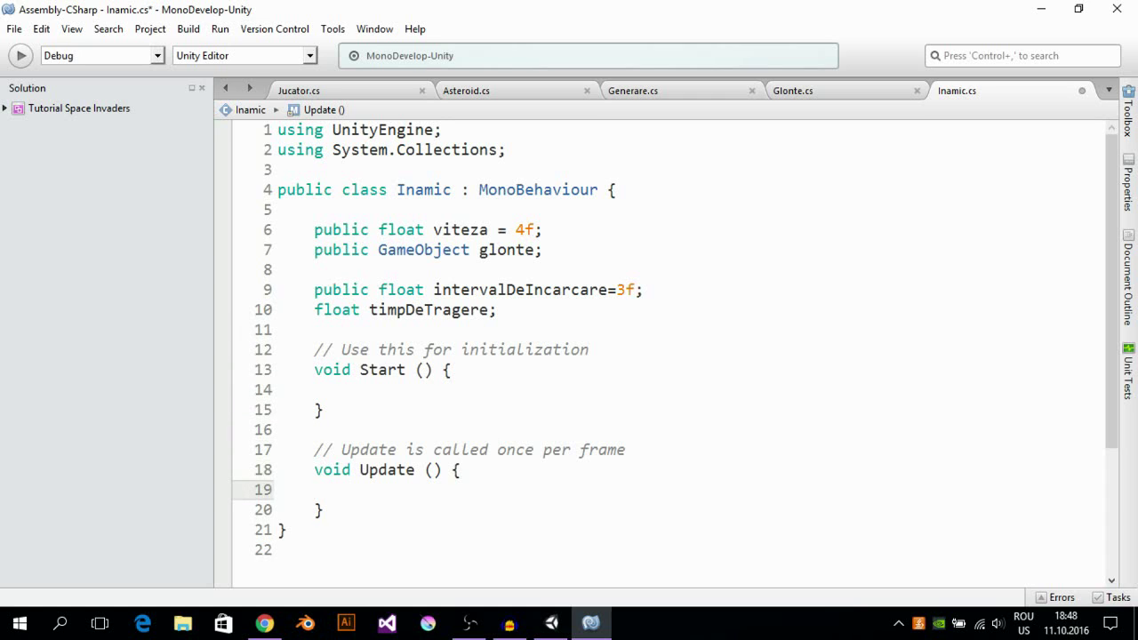
{"action": "type", "text": "if("}
{"action": "type", "text": "Ti"}
{"action": "key", "text": "Return"}
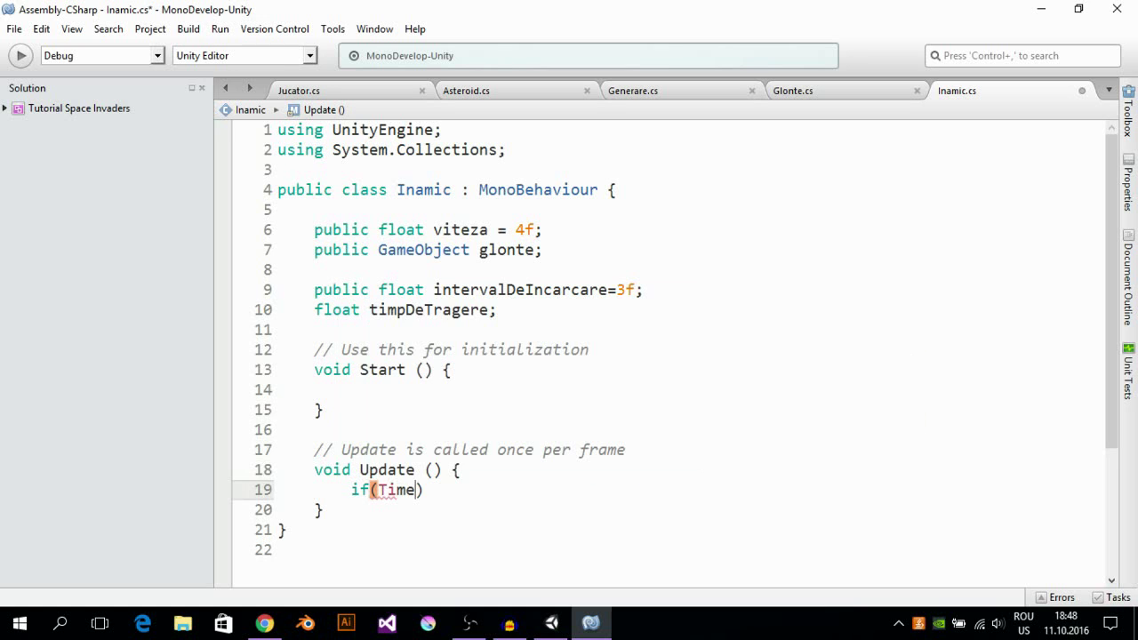
{"action": "type", "text": "."}
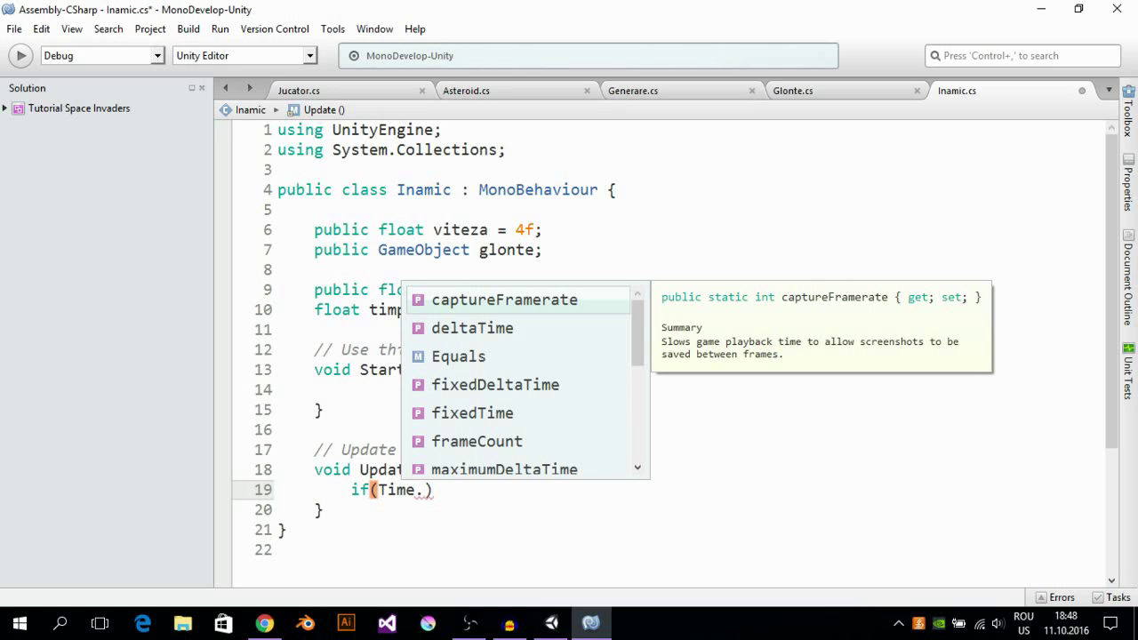
{"action": "key", "text": "Escape"}
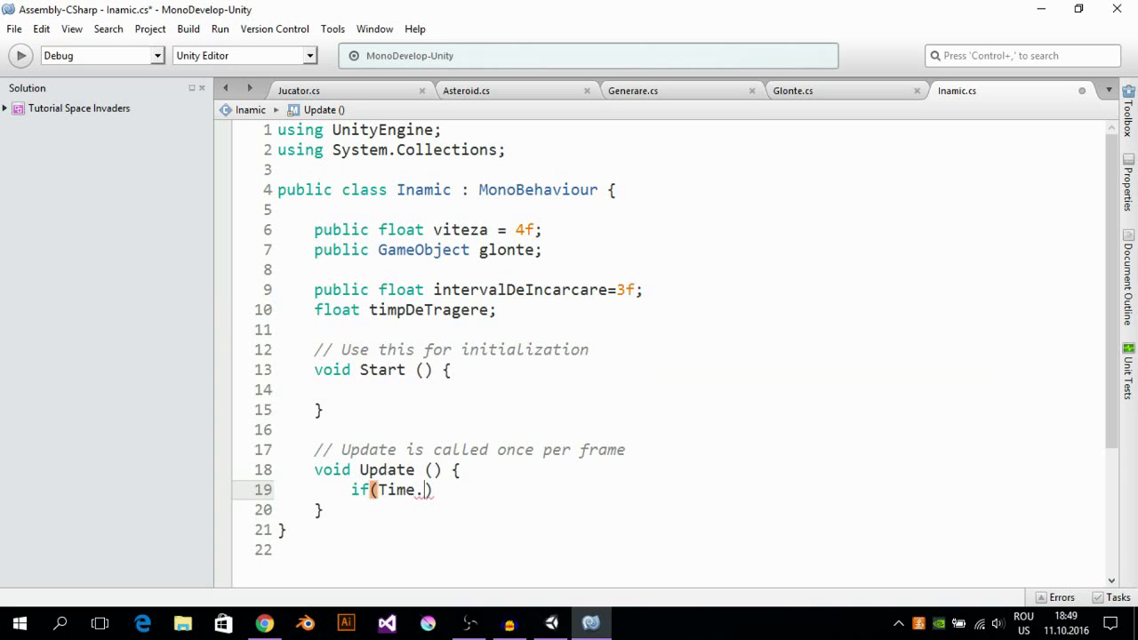
{"action": "type", "text": "ti"}
{"action": "key", "text": "Return"}
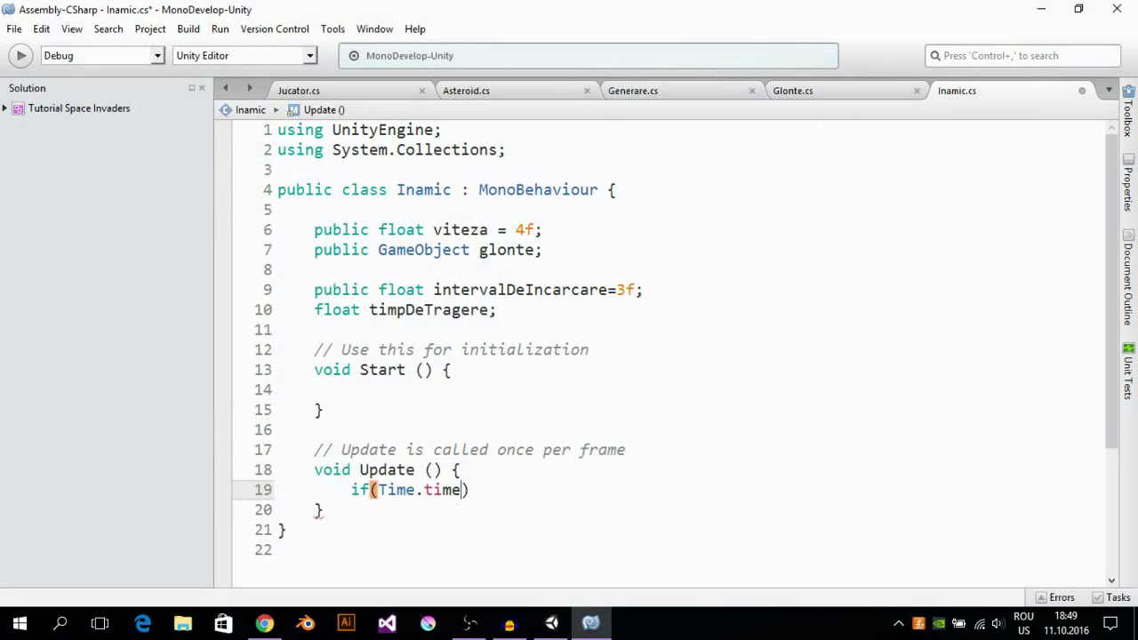
{"action": "type", "text": ">"}
{"action": "type", "text": "tim"}
{"action": "key", "text": "Return"}
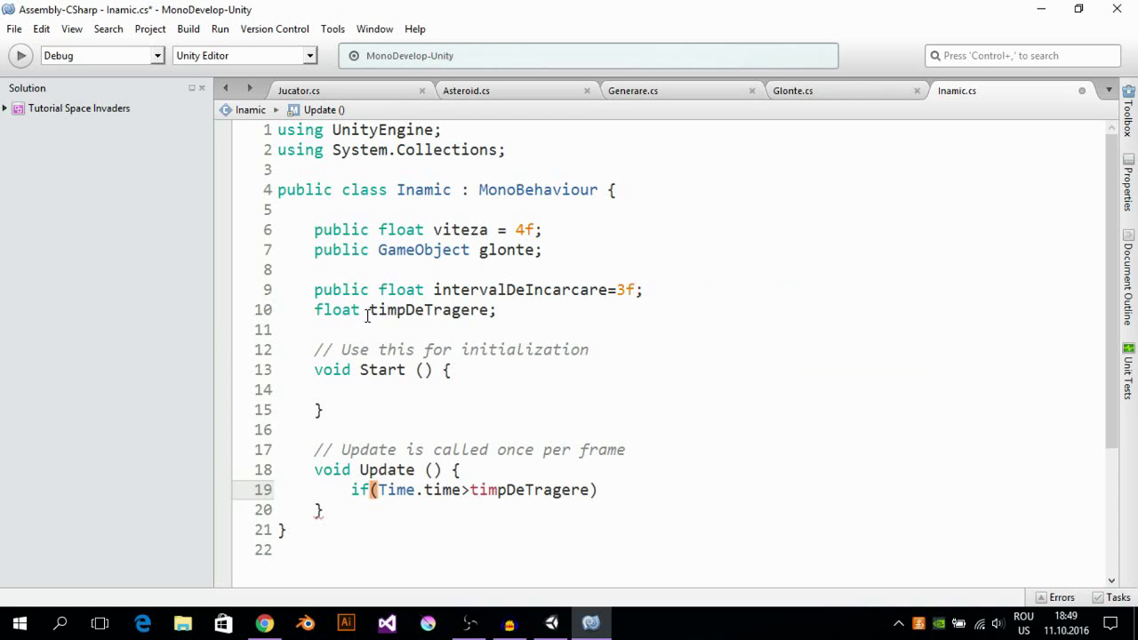
Step: Give the if condition an empty { } body with a blank line inside
{"action": "left_click_drag", "start_coordinate": [369, 309], "coordinate": [489, 309]}
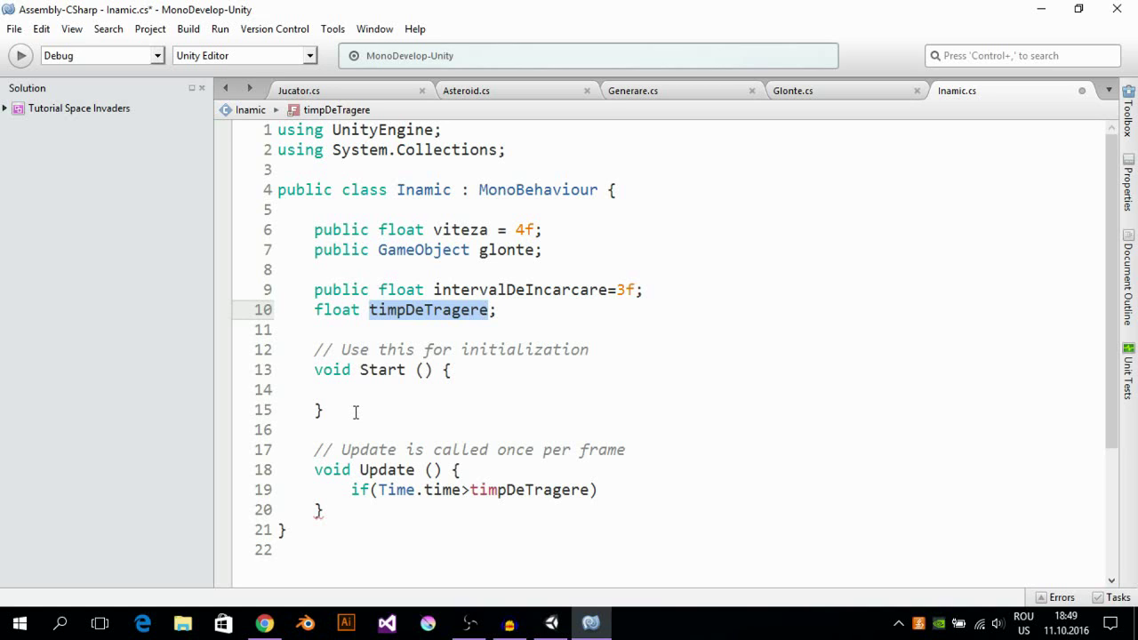
{"action": "left_click", "coordinate": [634, 492]}
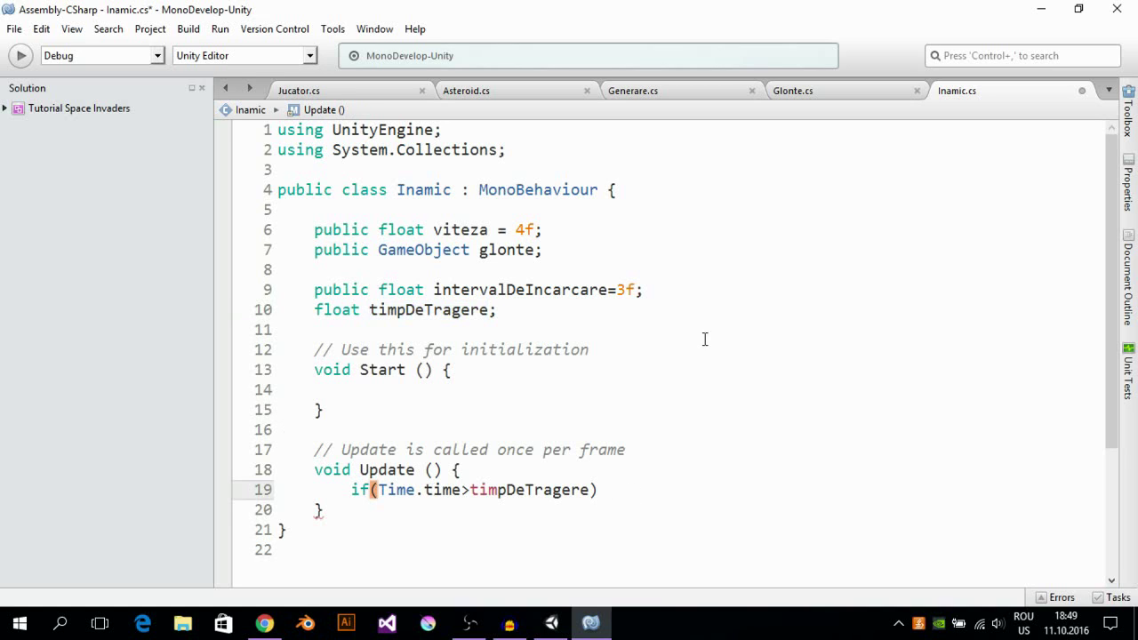
{"action": "type", "text": "{"}
{"action": "key", "text": "Return"}
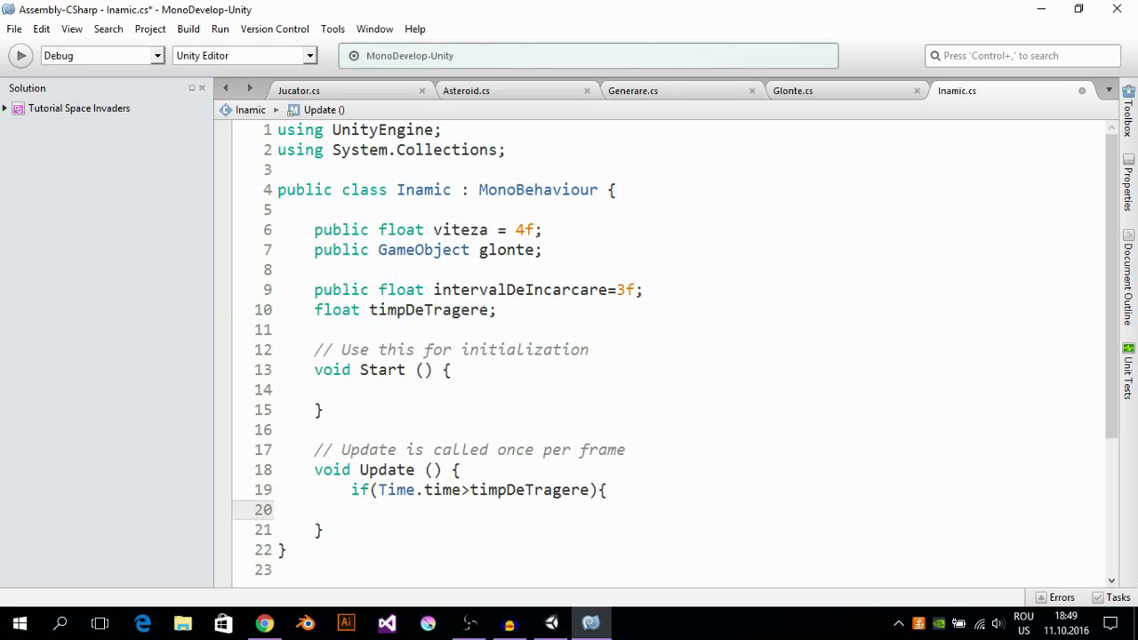
{"action": "key", "text": "Down"}
{"action": "key", "text": "Up"}
{"action": "type", "text": "}"}
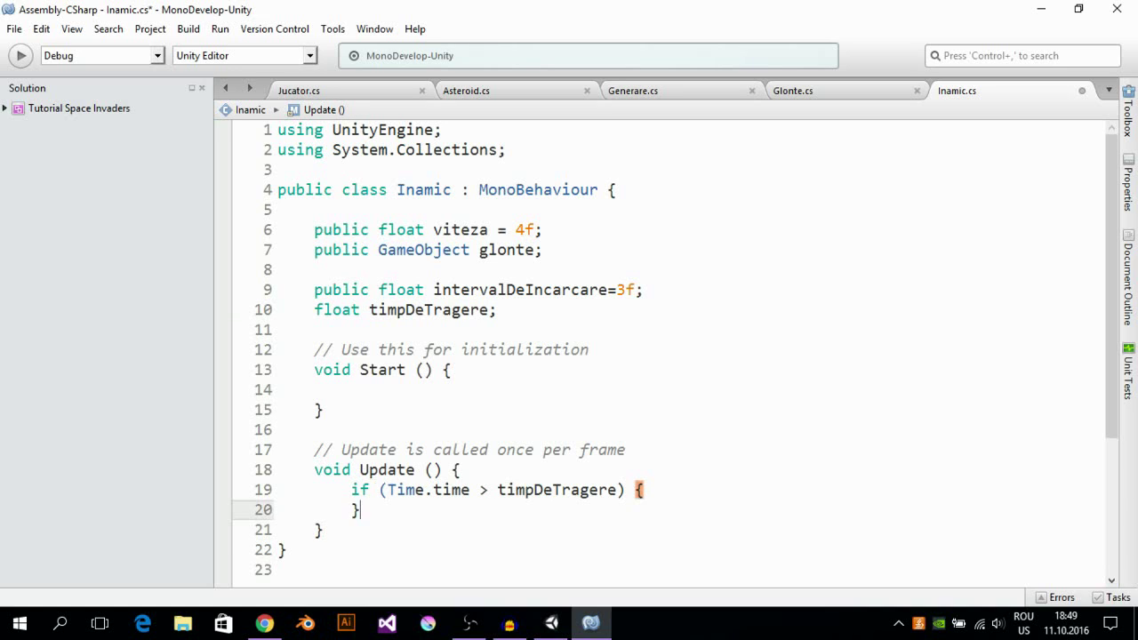
{"action": "key", "text": "Left"}
{"action": "key", "text": "Return"}
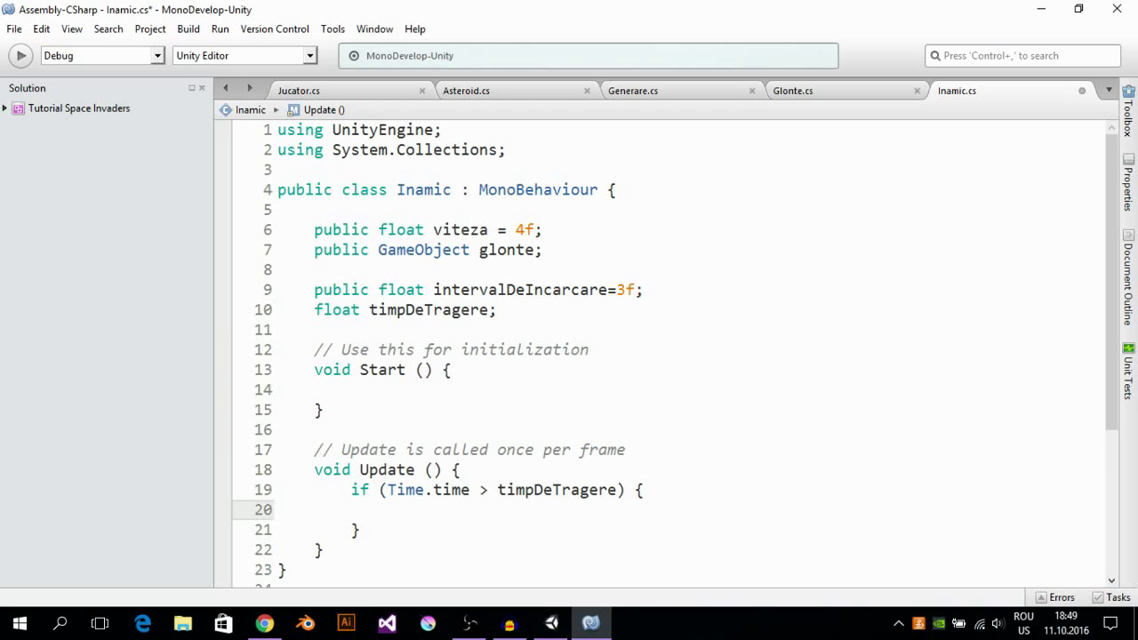
Step: Start the Instantiate call with glonte and transform.position arguments
{"action": "type", "text": "Ins"}
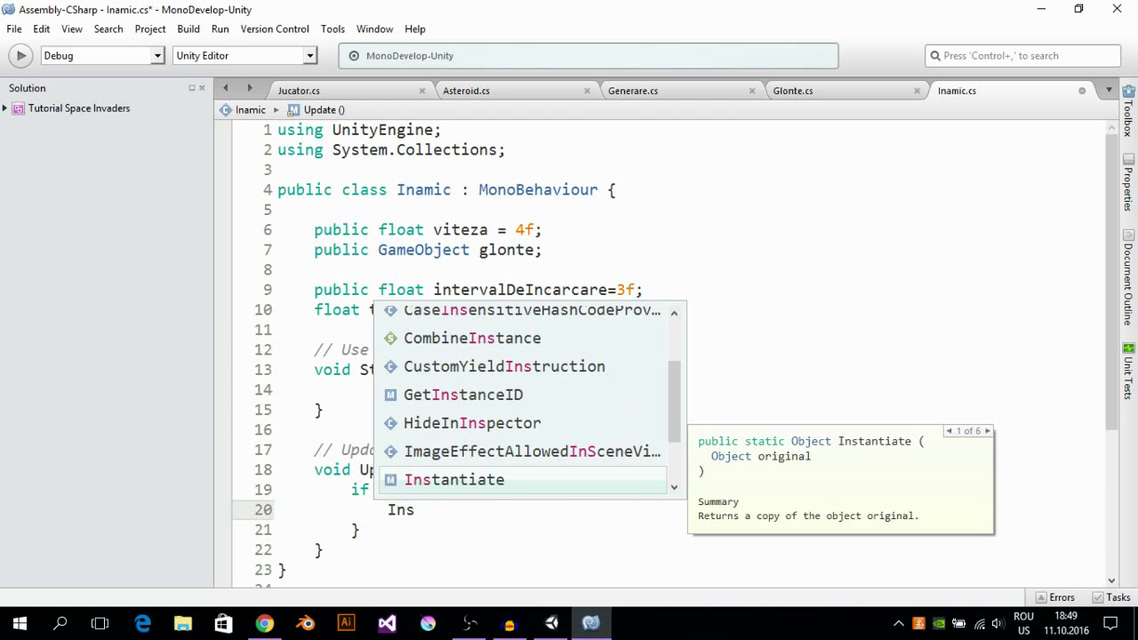
{"action": "key", "text": "Return"}
{"action": "type", "text": "("}
{"action": "key", "text": "Escape"}
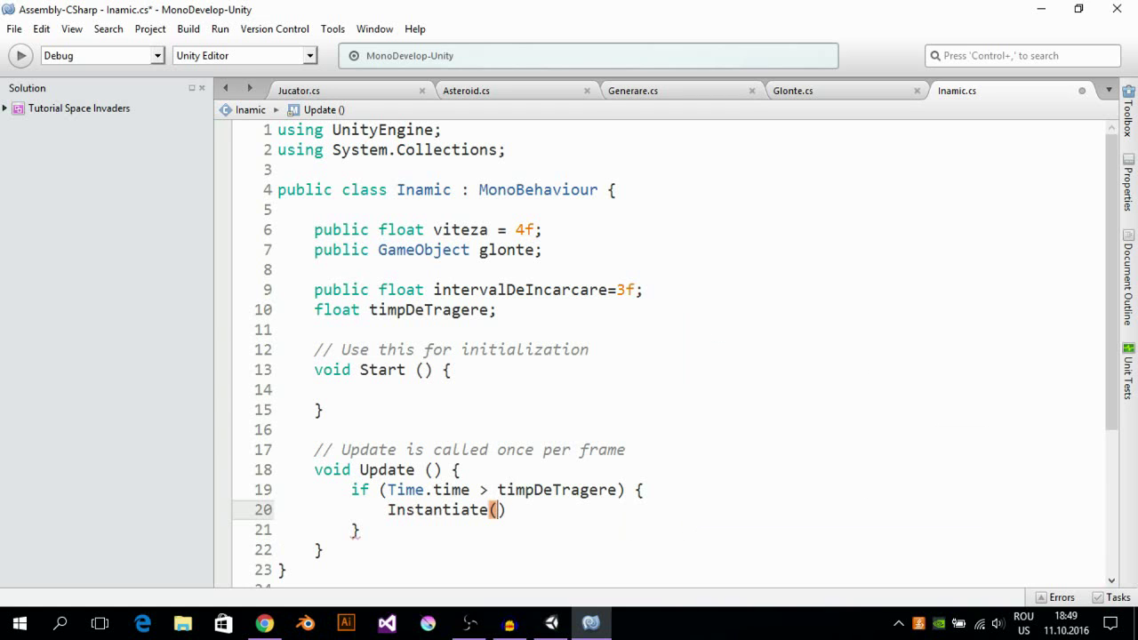
{"action": "type", "text": "glo"}
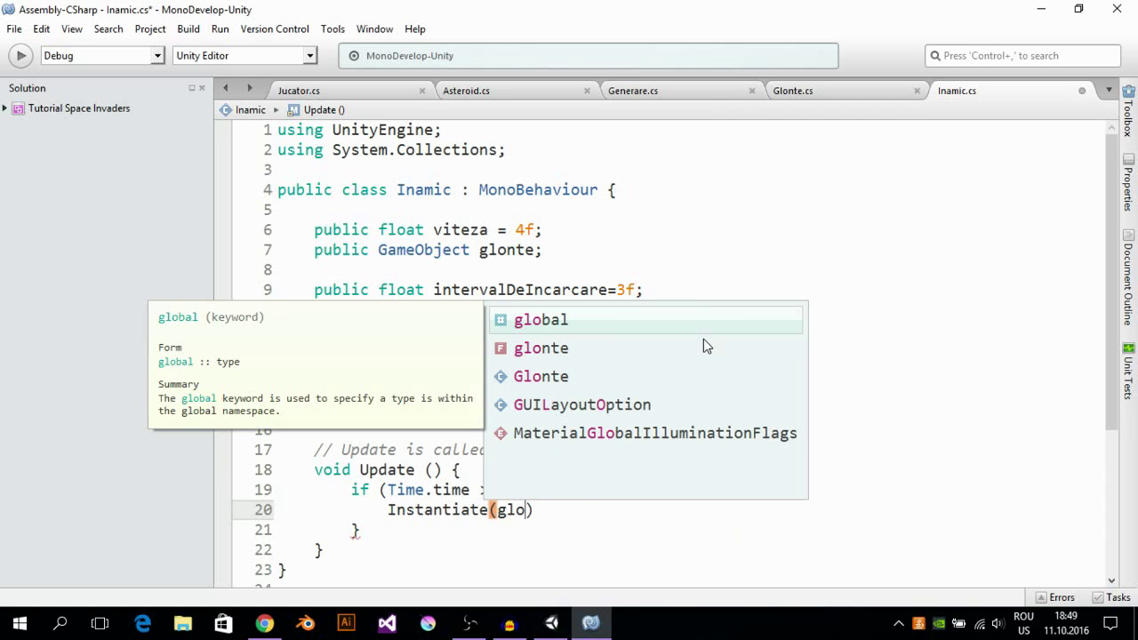
{"action": "double_click", "coordinate": [703, 346]}
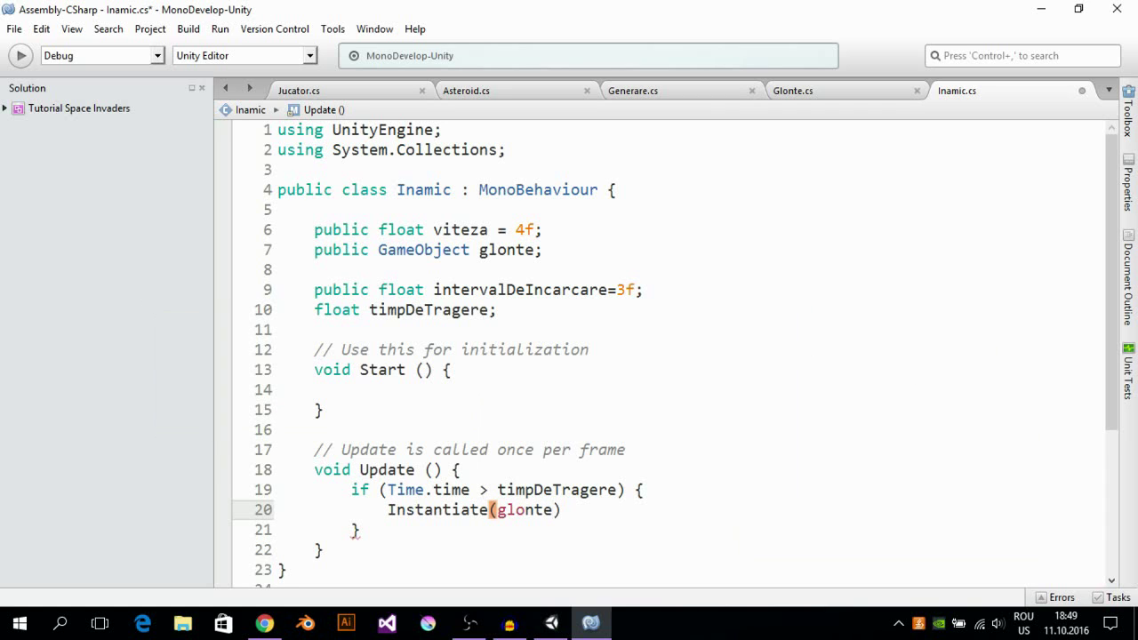
{"action": "type", "text": ","}
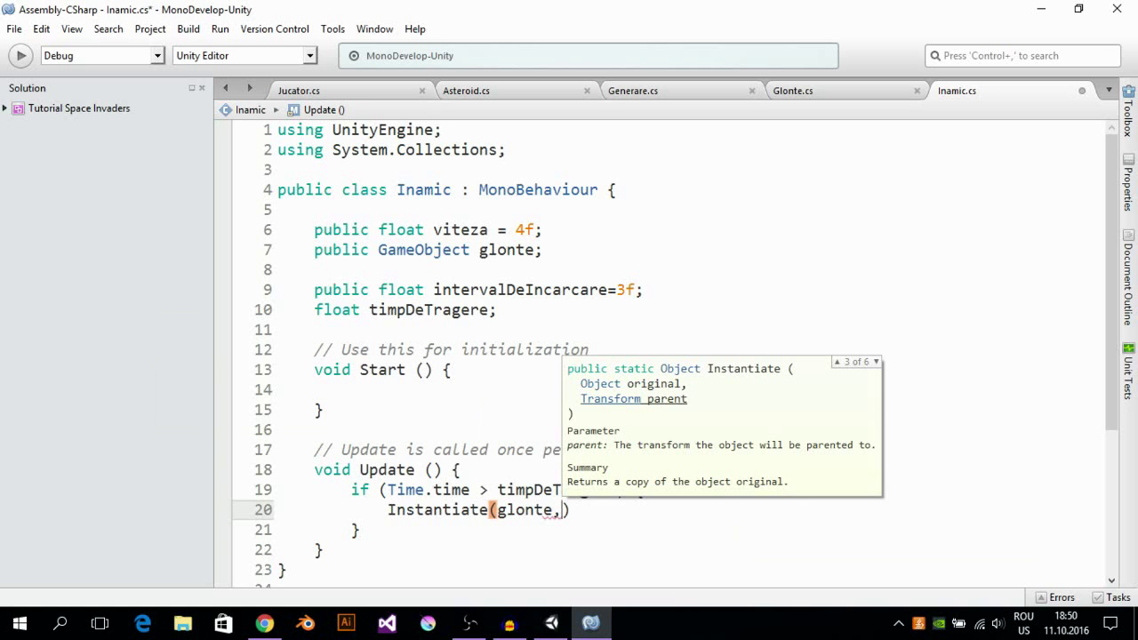
{"action": "type", "text": "tra"}
{"action": "key", "text": "Return"}
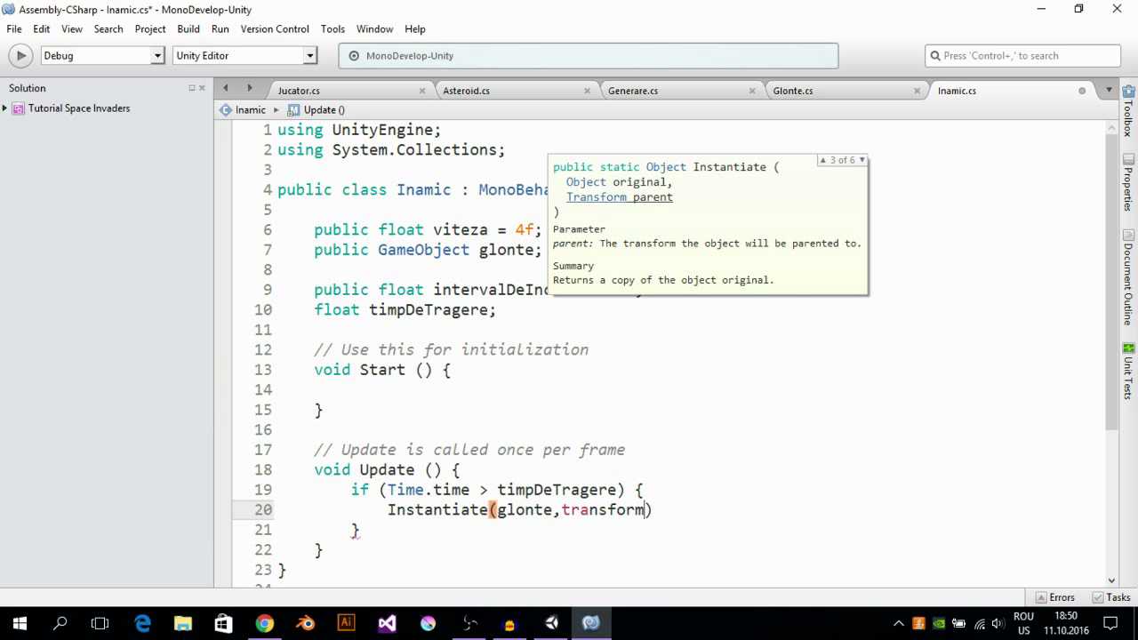
{"action": "type", "text": "."}
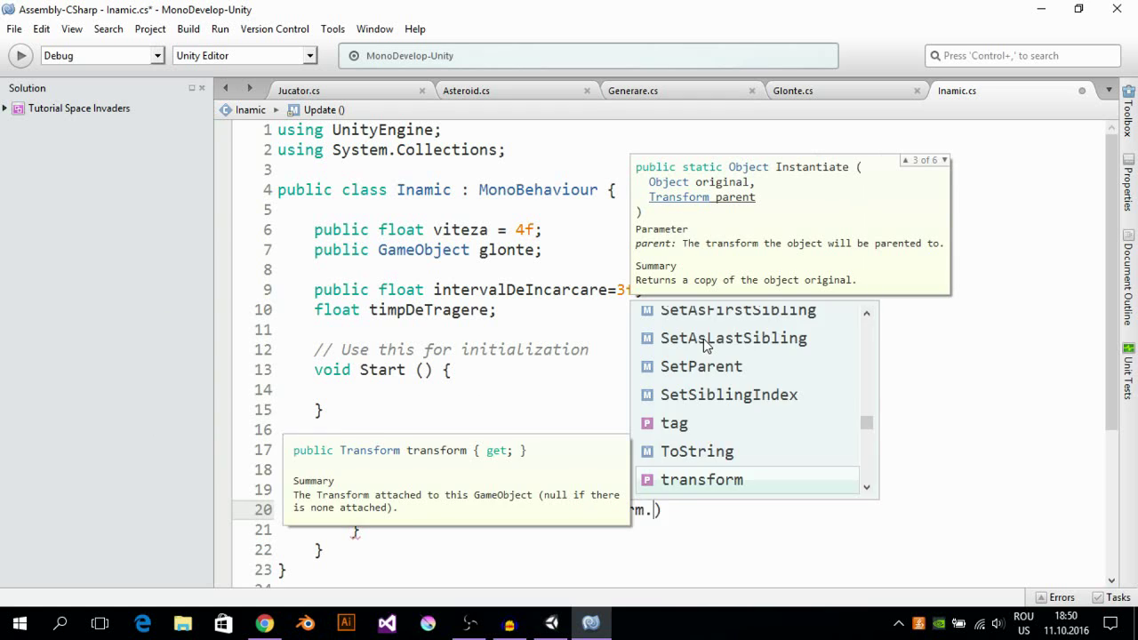
{"action": "type", "text": "po"}
{"action": "key", "text": "Return"}
{"action": "type", "text": "."}
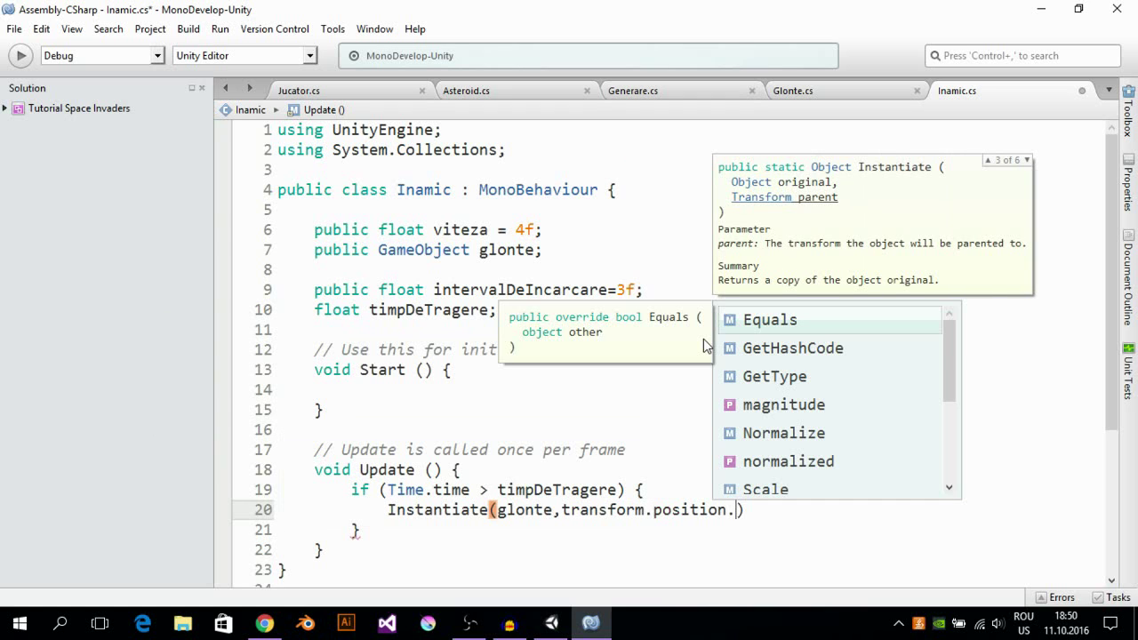
{"action": "key", "text": "BackSpace"}
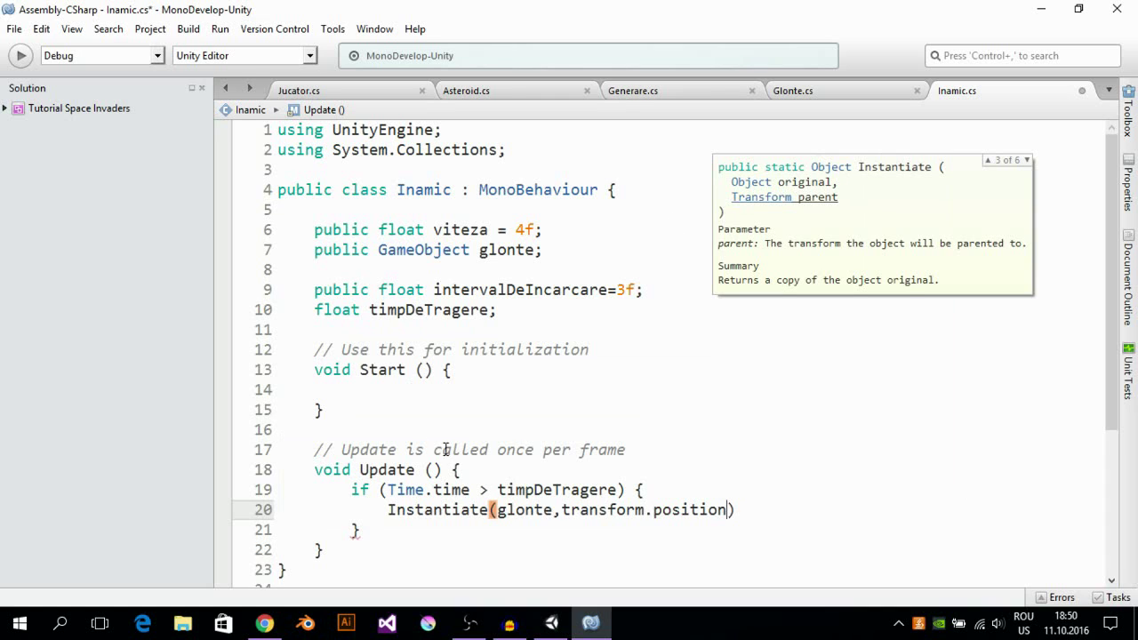
Step: Add glonte.transform.localRotation as the rotation argument and end the statement with );
{"action": "left_click_drag", "start_coordinate": [563, 510], "coordinate": [732, 512]}
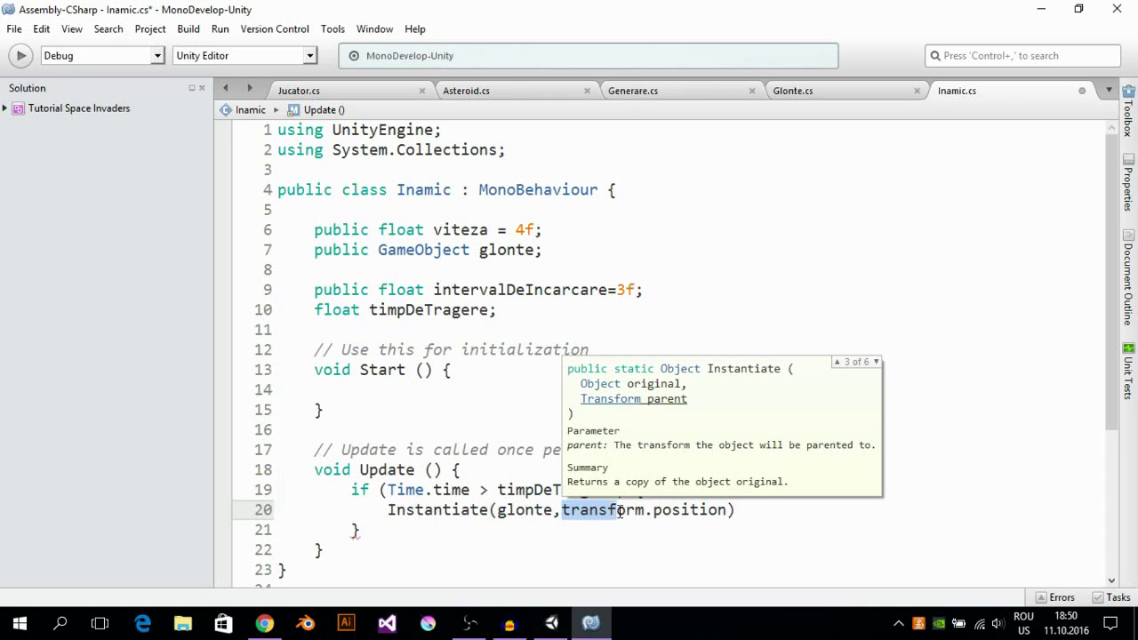
{"action": "left_click", "coordinate": [730, 515]}
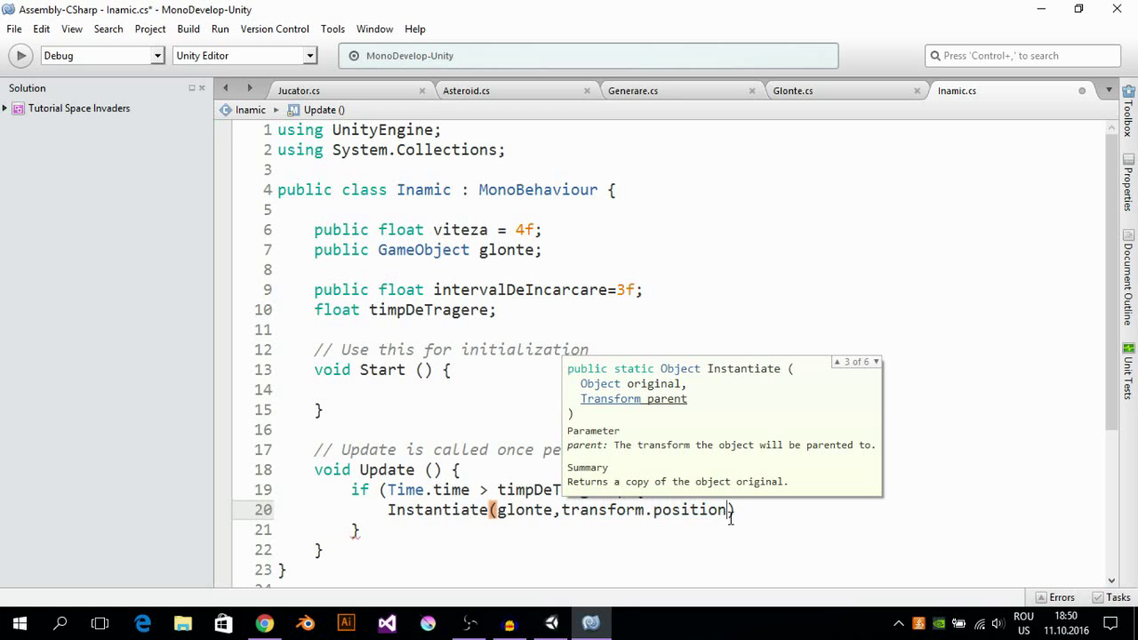
{"action": "type", "text": ",gl"}
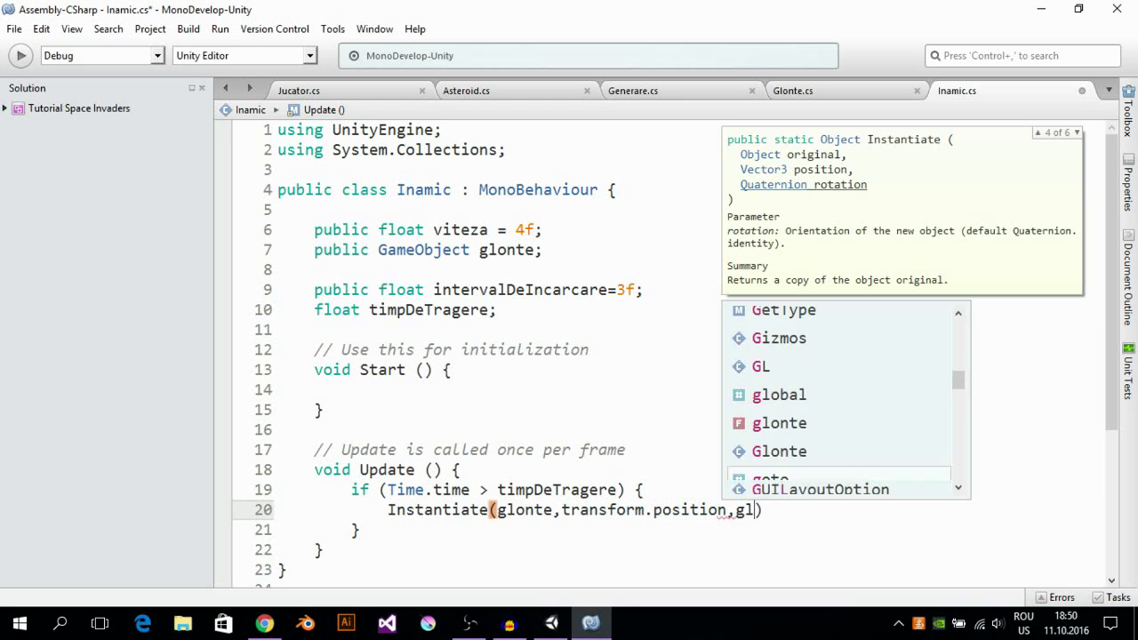
{"action": "type", "text": "o"}
{"action": "key", "text": "Down"}
{"action": "key", "text": "Return"}
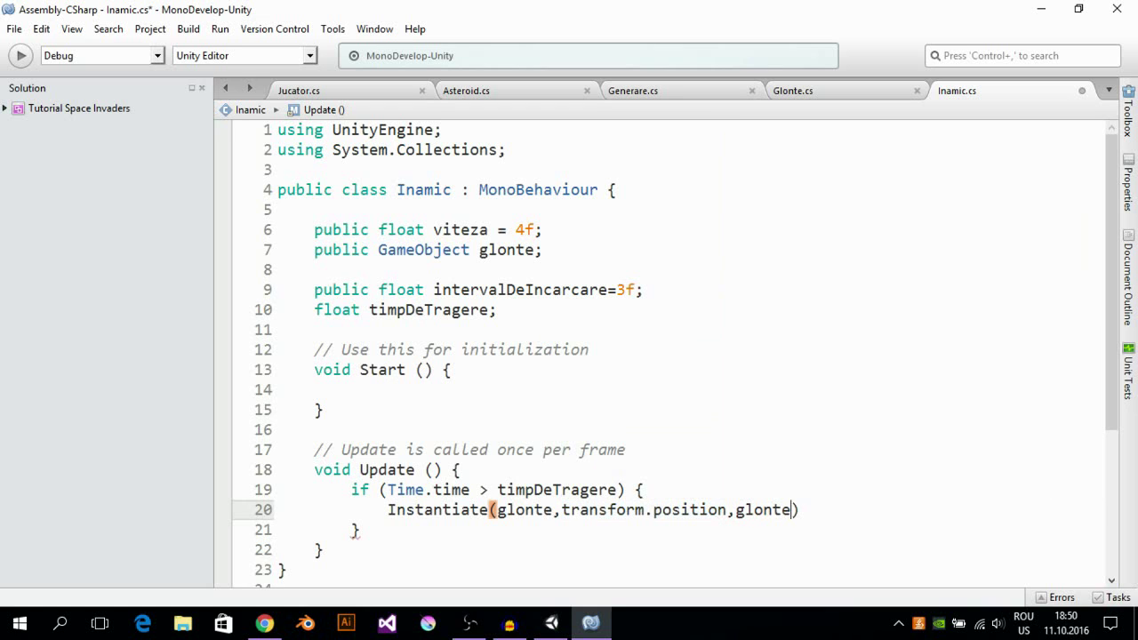
{"action": "type", "text": ".tra"}
{"action": "key", "text": "Return"}
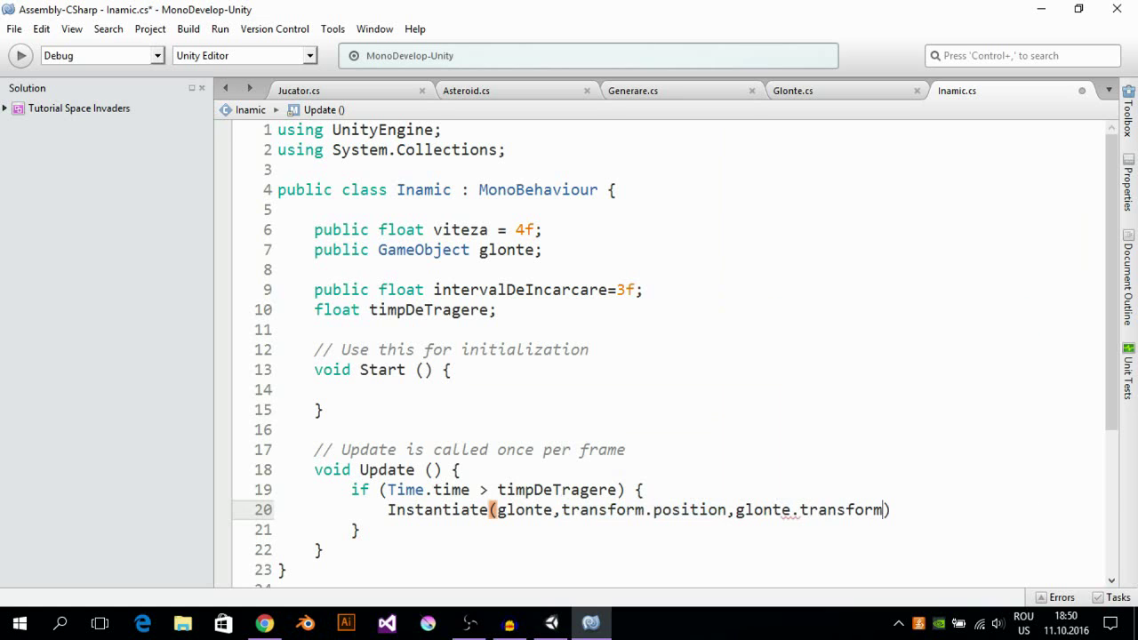
{"action": "type", "text": ".ro"}
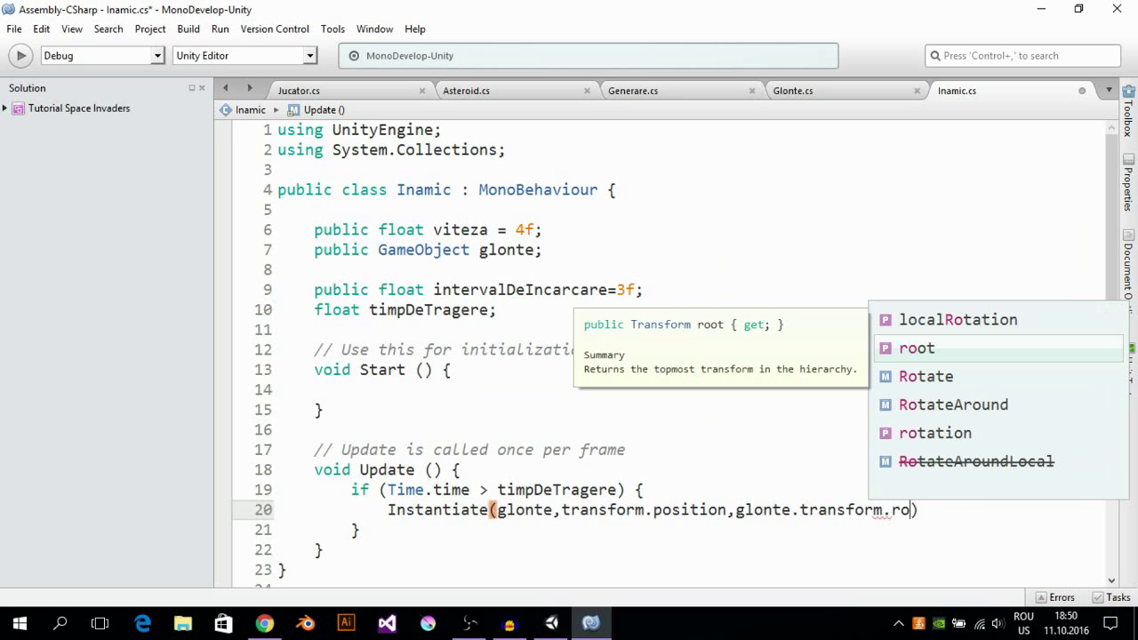
{"action": "key", "text": "Down"}
{"action": "key", "text": "Down"}
{"action": "key", "text": "Down"}
{"action": "key", "text": "Down"}
{"action": "key", "text": "Up"}
{"action": "key", "text": "Up"}
{"action": "key", "text": "Up"}
{"action": "key", "text": "Up"}
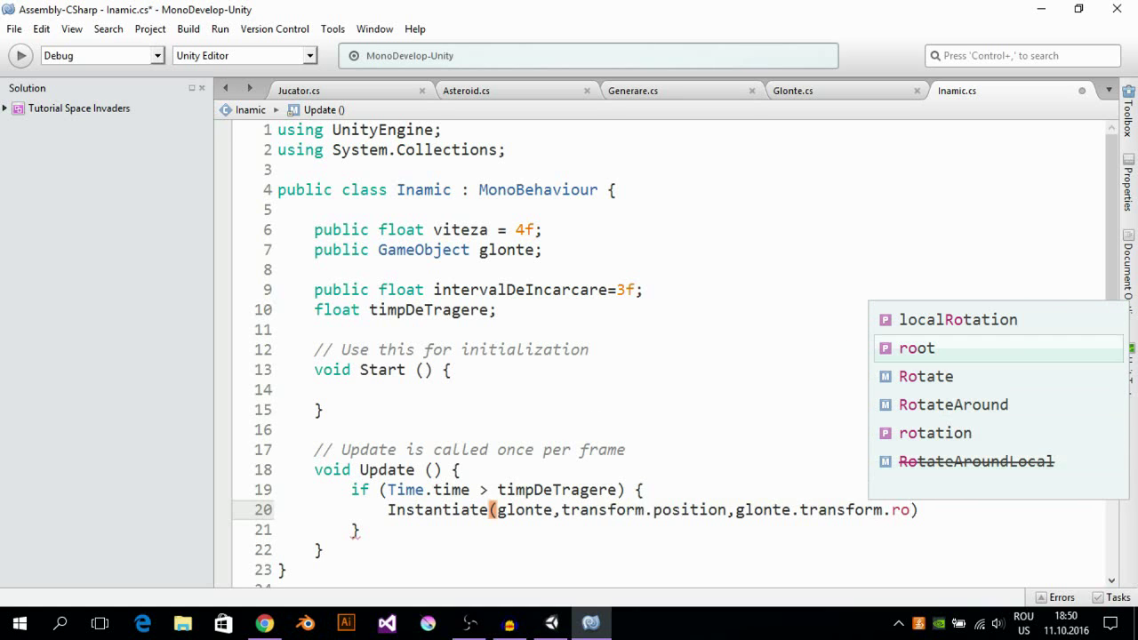
{"action": "key", "text": "Up"}
{"action": "key", "text": "Return"}
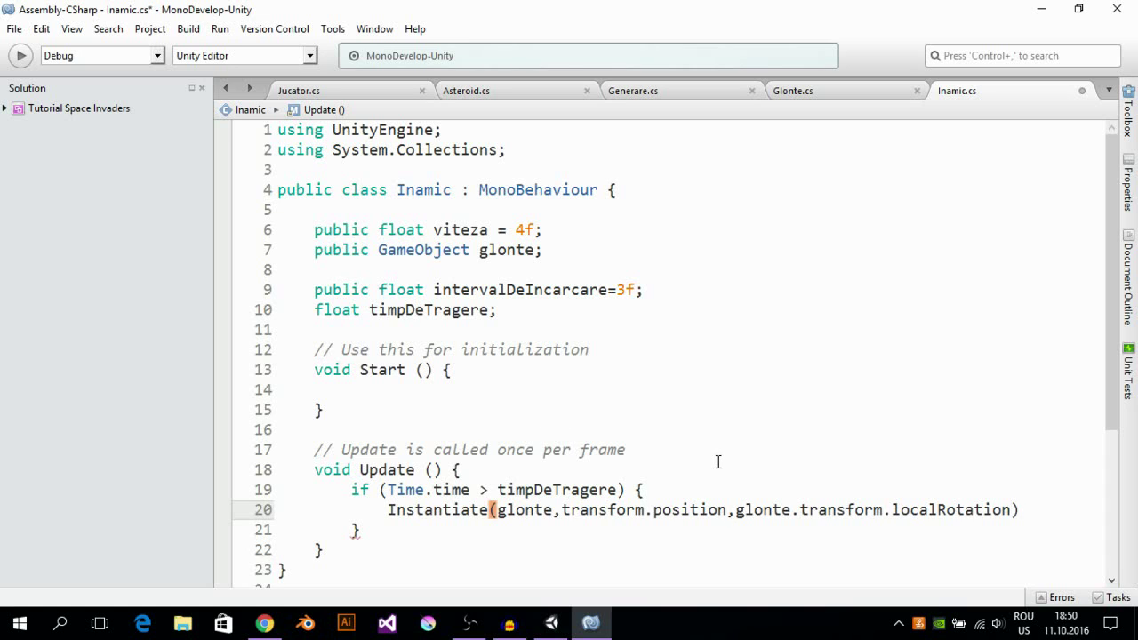
{"action": "type", "text": ");"}
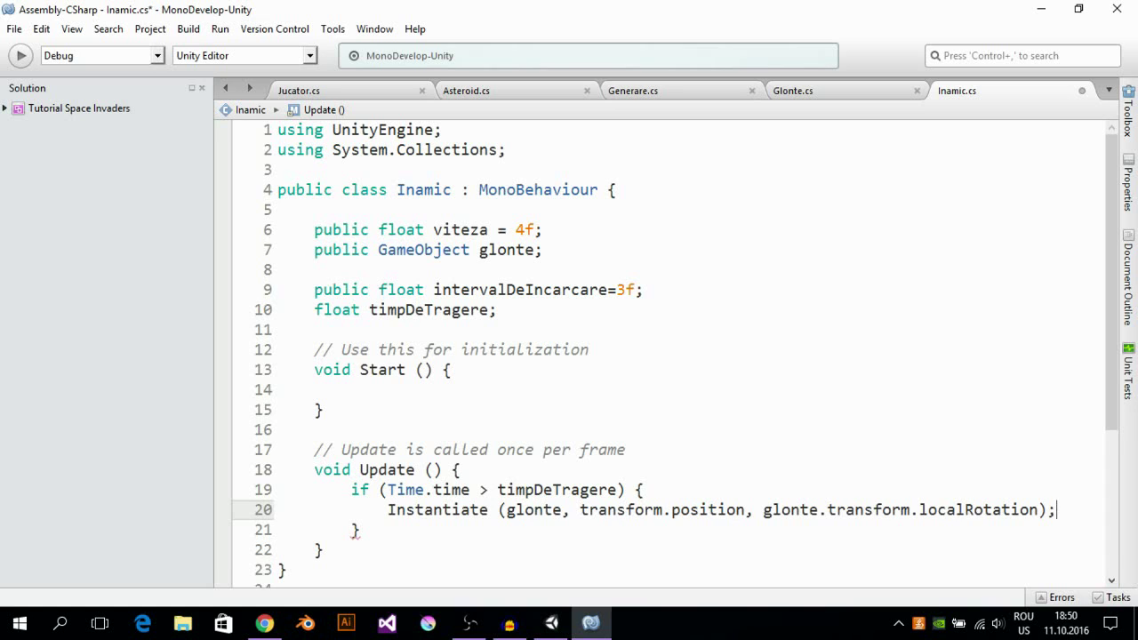
{"action": "key", "text": "Return"}
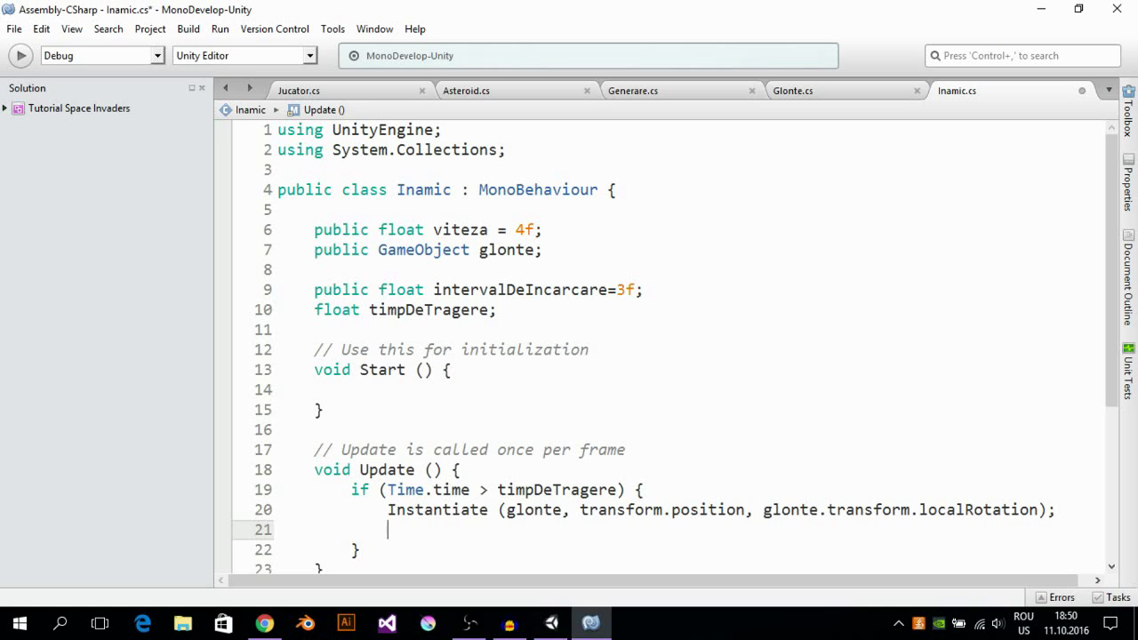
Step: Reset the timer with timpDeTragere = Time.time + intervalDeIncarcare; after the shot
{"action": "type", "text": "tim"}
{"action": "key", "text": "Return"}
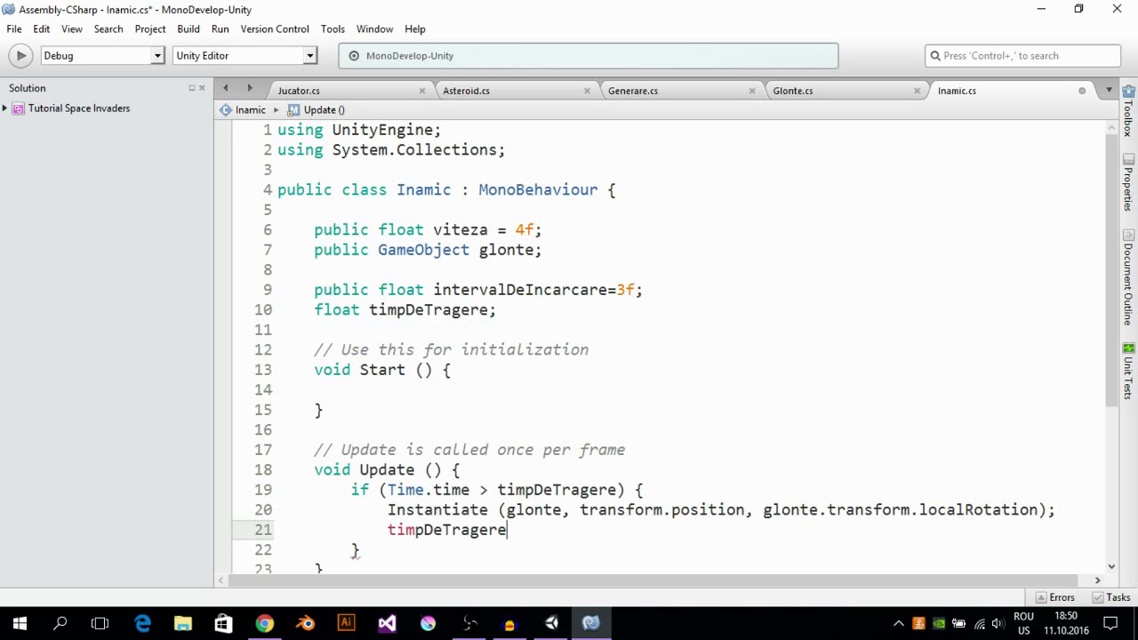
{"action": "type", "text": "=Ti"}
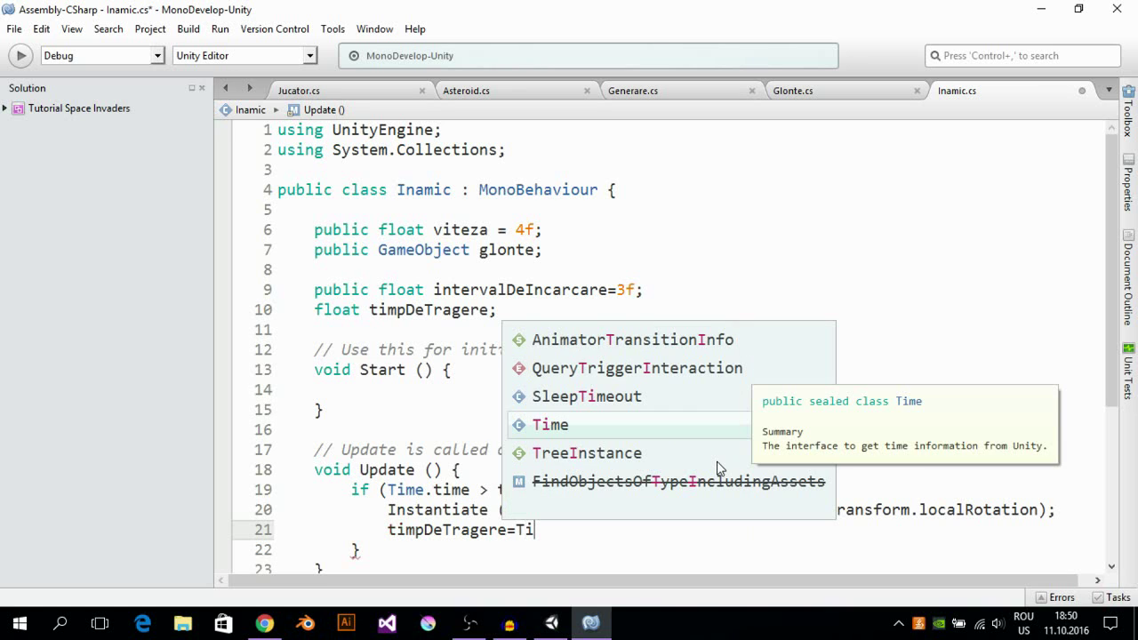
{"action": "key", "text": "Return"}
{"action": "type", "text": "."}
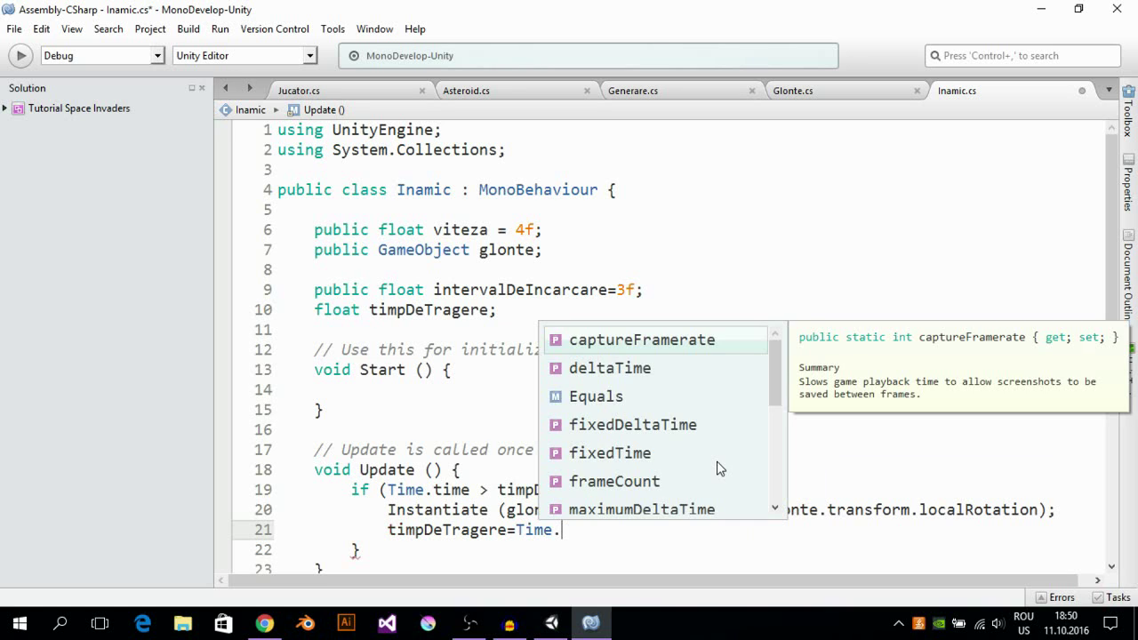
{"action": "type", "text": "t"}
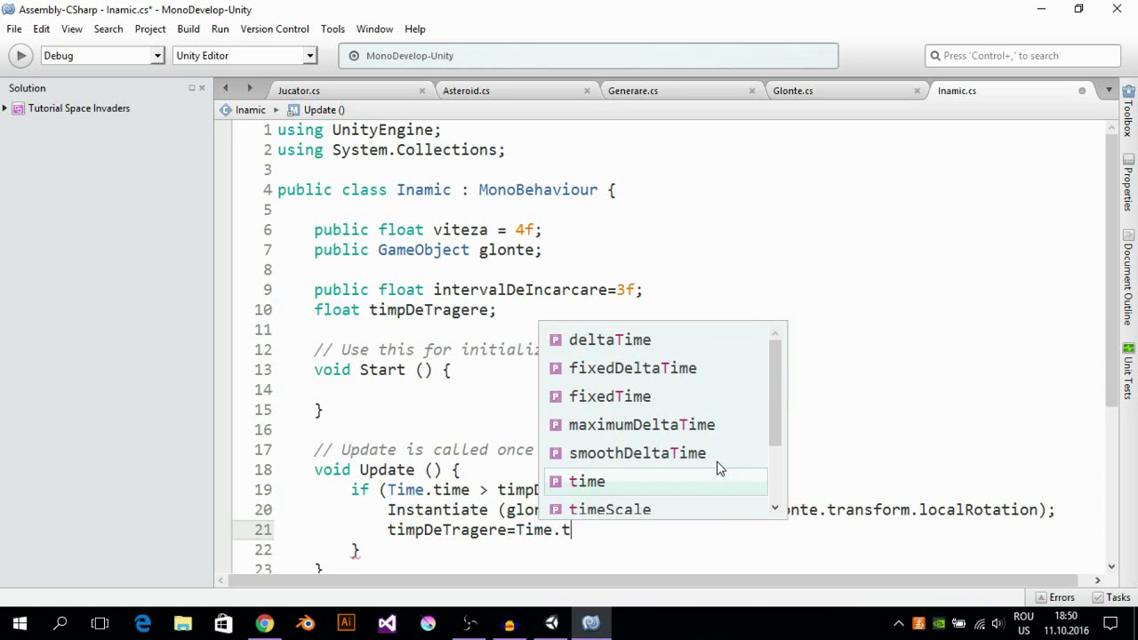
{"action": "type", "text": "i"}
{"action": "key", "text": "Return"}
{"action": "type", "text": "+"}
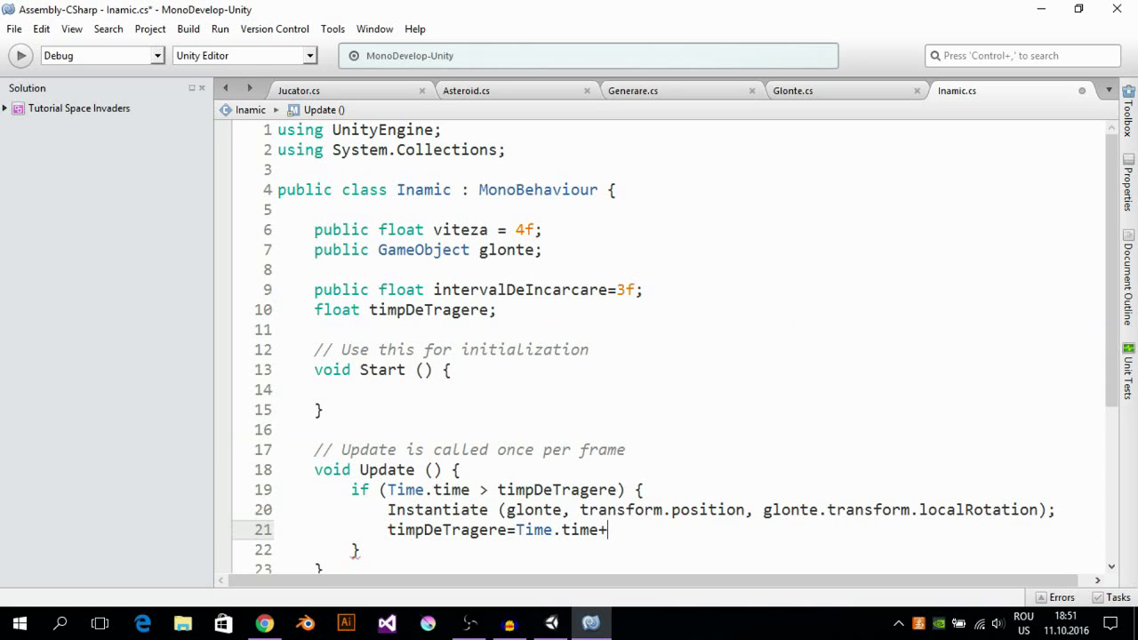
{"action": "type", "text": "inter"}
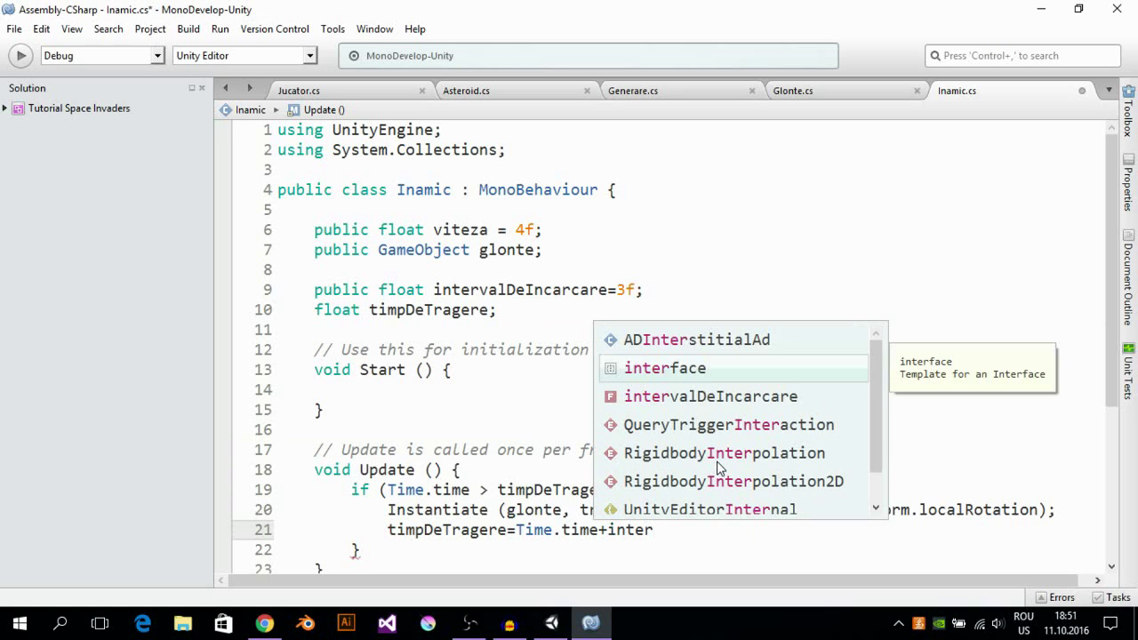
{"action": "key", "text": "Down"}
{"action": "key", "text": "Down"}
{"action": "key", "text": "Up"}
{"action": "key", "text": "Return"}
{"action": "type", "text": ";"}
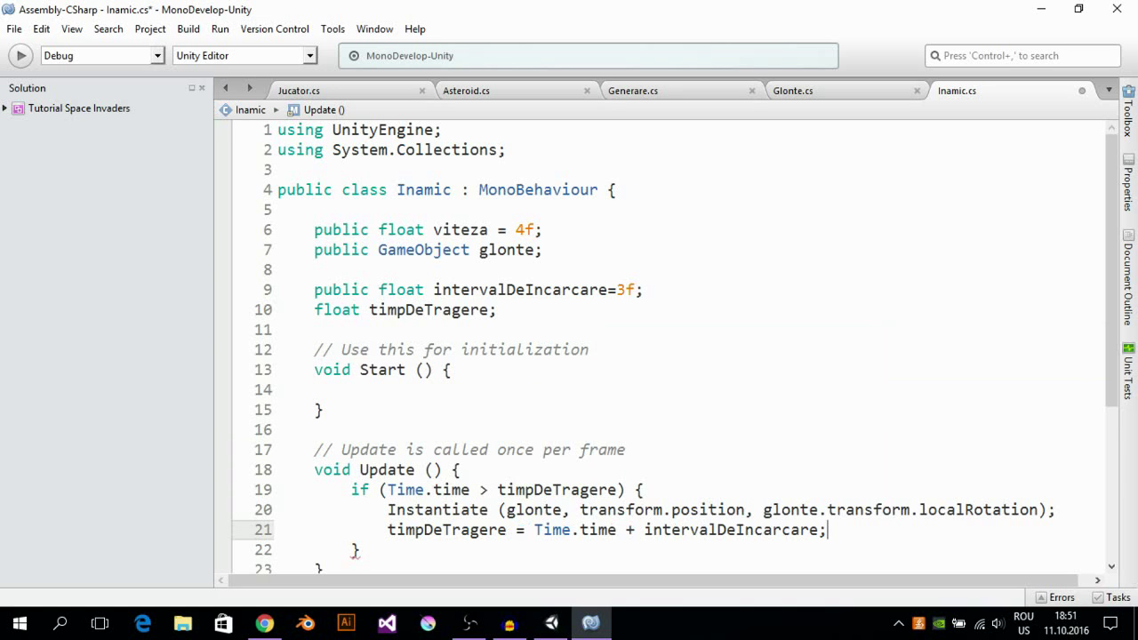
{"action": "key", "text": "Down"}
{"action": "key", "text": "Up"}
{"action": "key", "text": "Up"}
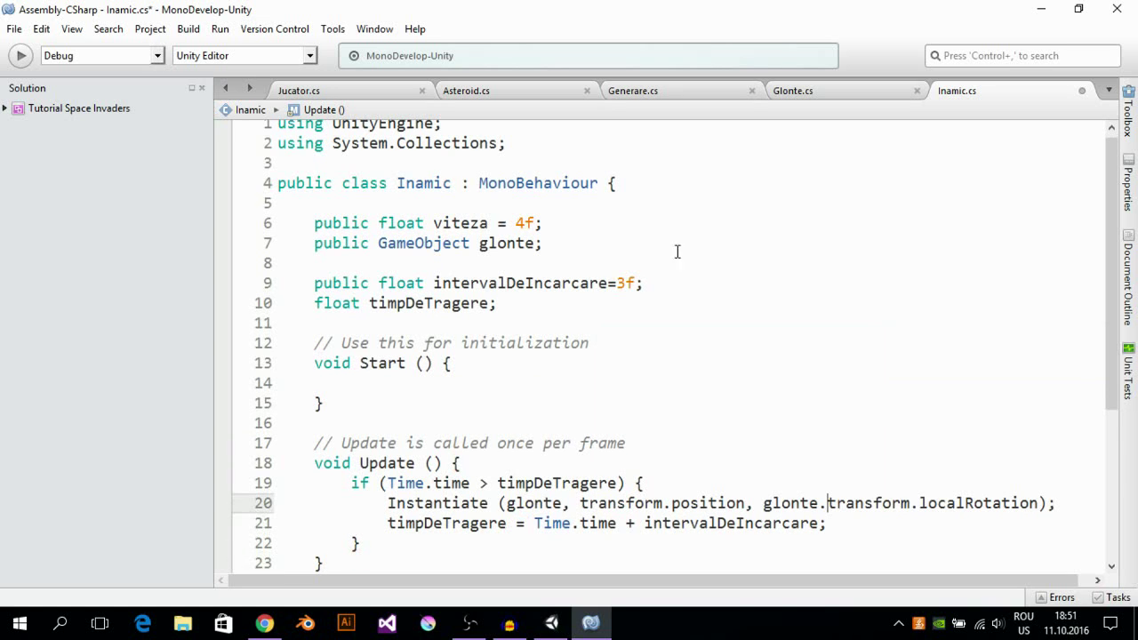
Step: Save Inamic.cs and go back to Unity's Imagini sprite folder
{"action": "left_click", "coordinate": [16, 29]}
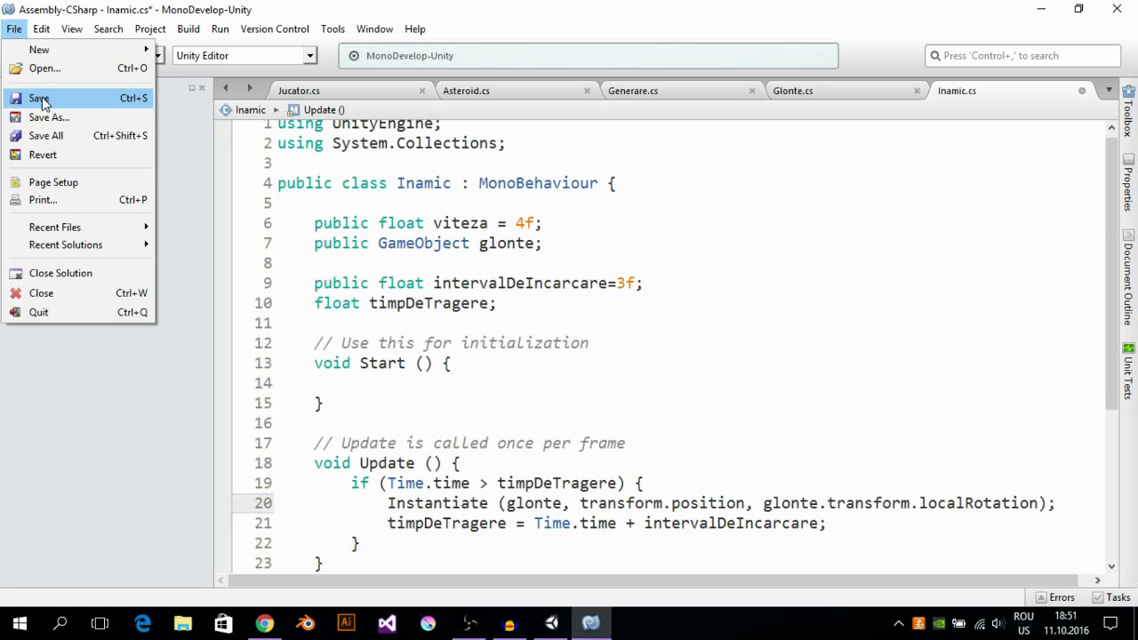
{"action": "left_click", "coordinate": [41, 97]}
{"action": "left_click", "coordinate": [1040, 9]}
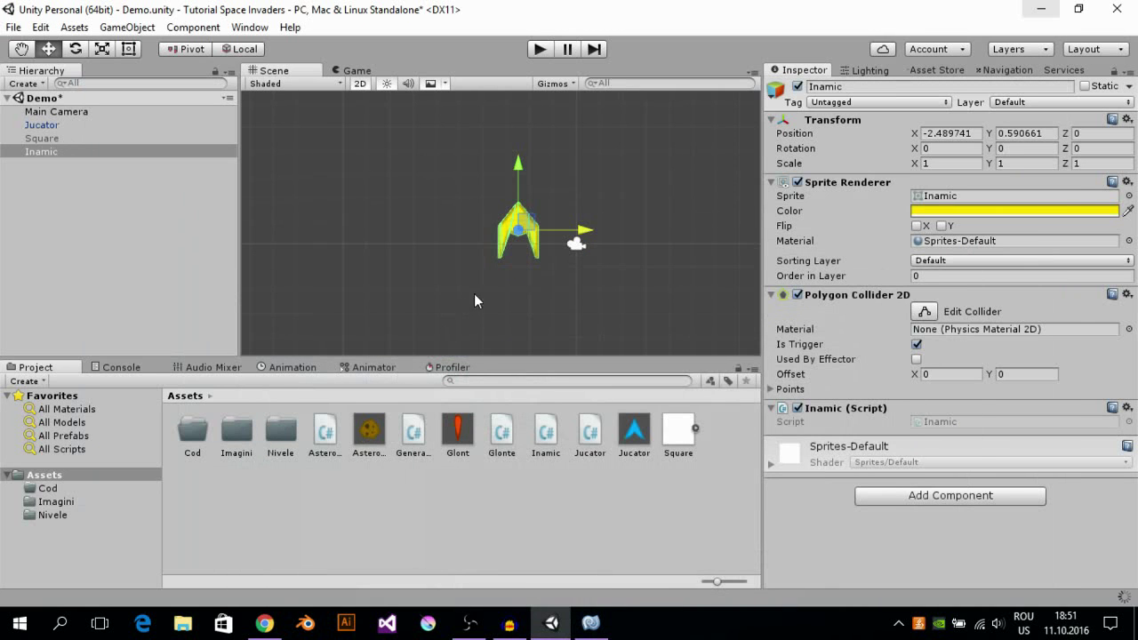
{"action": "left_click", "coordinate": [49, 502]}
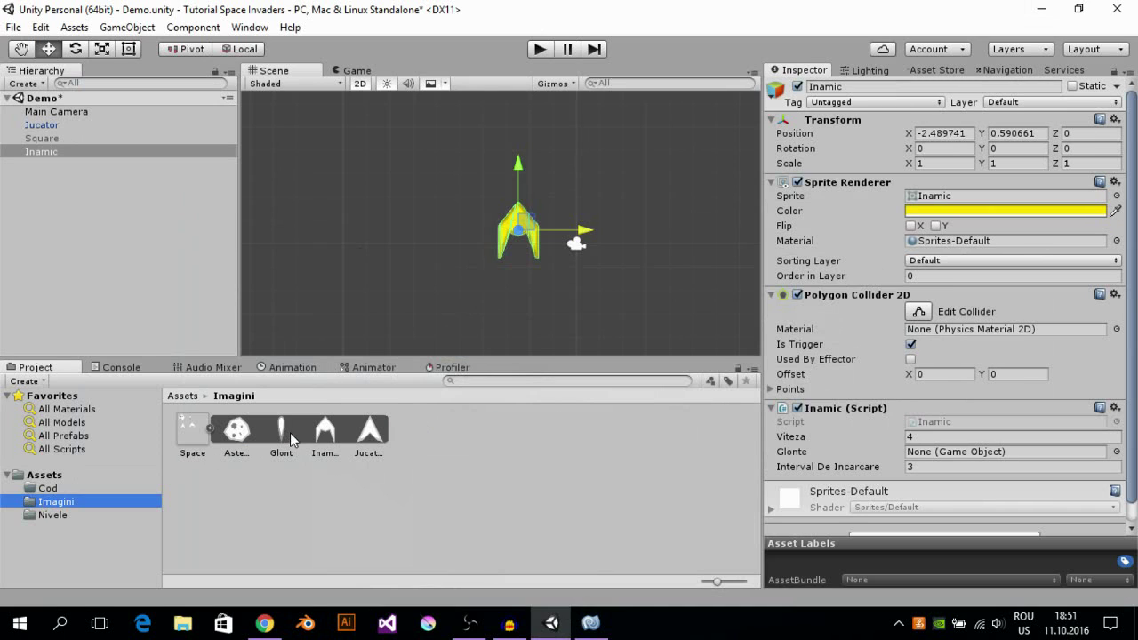
Step: Place the Glont bullet just below the enemy, rotated 180 on Z
{"action": "left_click_drag", "start_coordinate": [293, 433], "coordinate": [461, 196]}
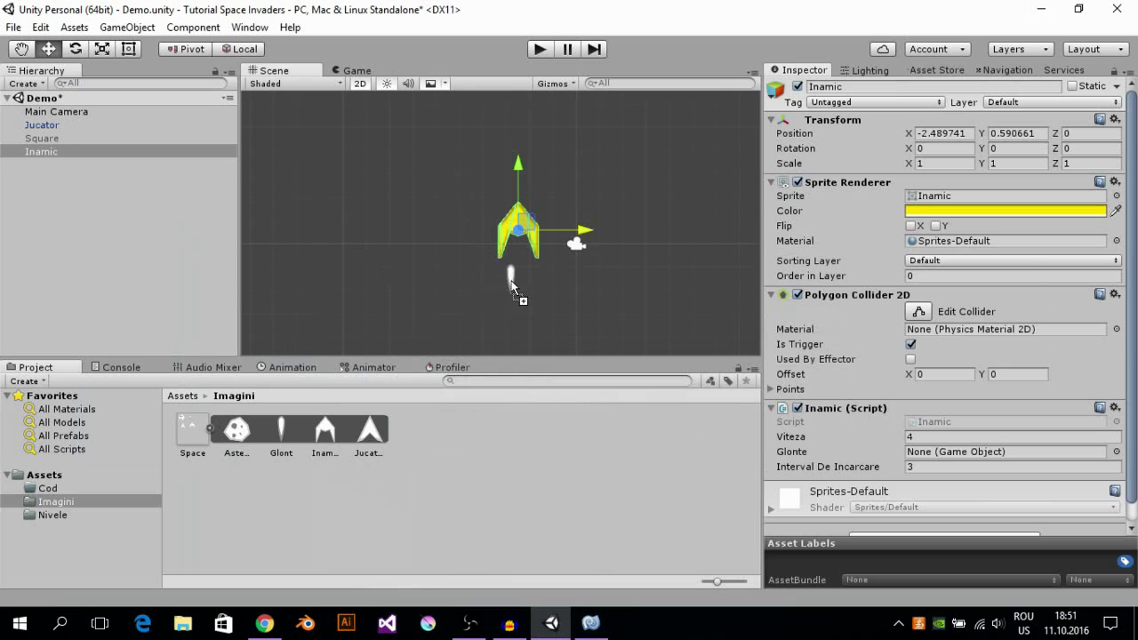
{"action": "left_click_drag", "start_coordinate": [474, 273], "coordinate": [515, 279]}
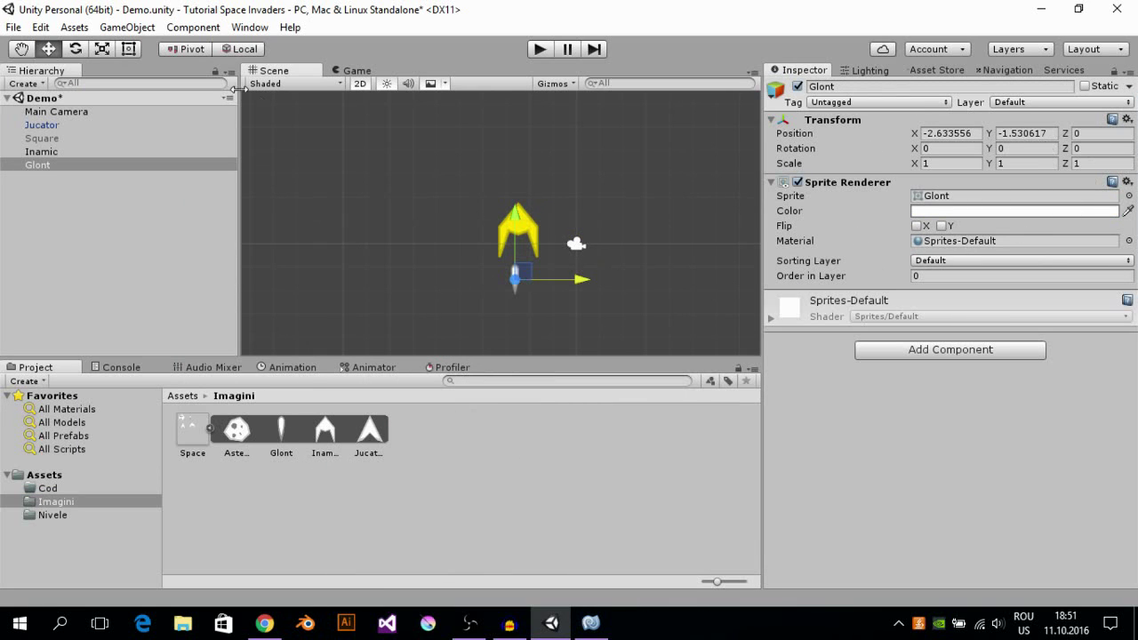
{"action": "mouse_move", "coordinate": [1068, 156]}
{"action": "left_mouse_down"}
{"action": "mouse_move", "coordinate": [1102, 202]}
{"action": "mouse_move", "coordinate": [419, 96]}
{"action": "mouse_move", "coordinate": [1016, 138]}
{"action": "left_mouse_up"}
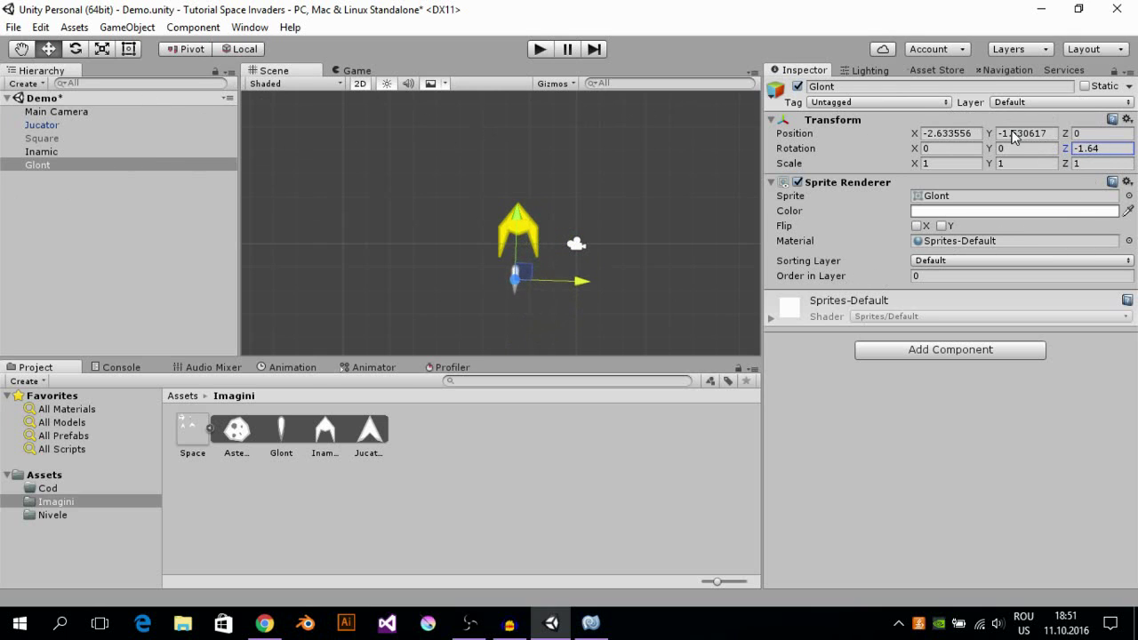
{"action": "left_click", "coordinate": [1120, 148]}
{"action": "type", "text": "180"}
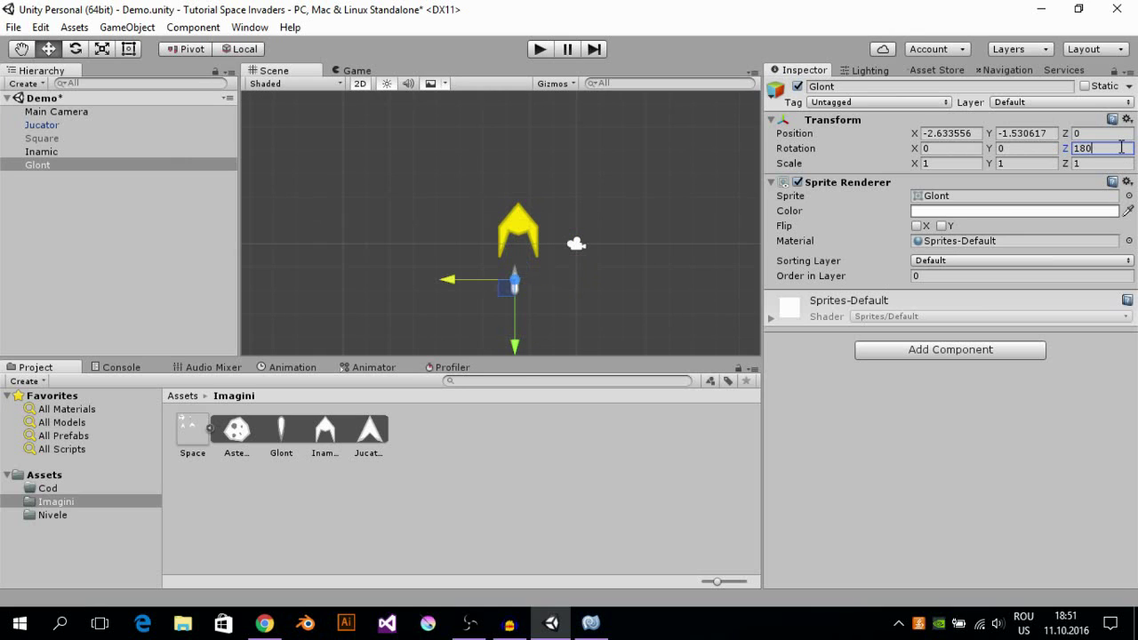
Step: Tint the Glont bullet blue and put it on the Gloante sorting layer
{"action": "left_click", "coordinate": [951, 211]}
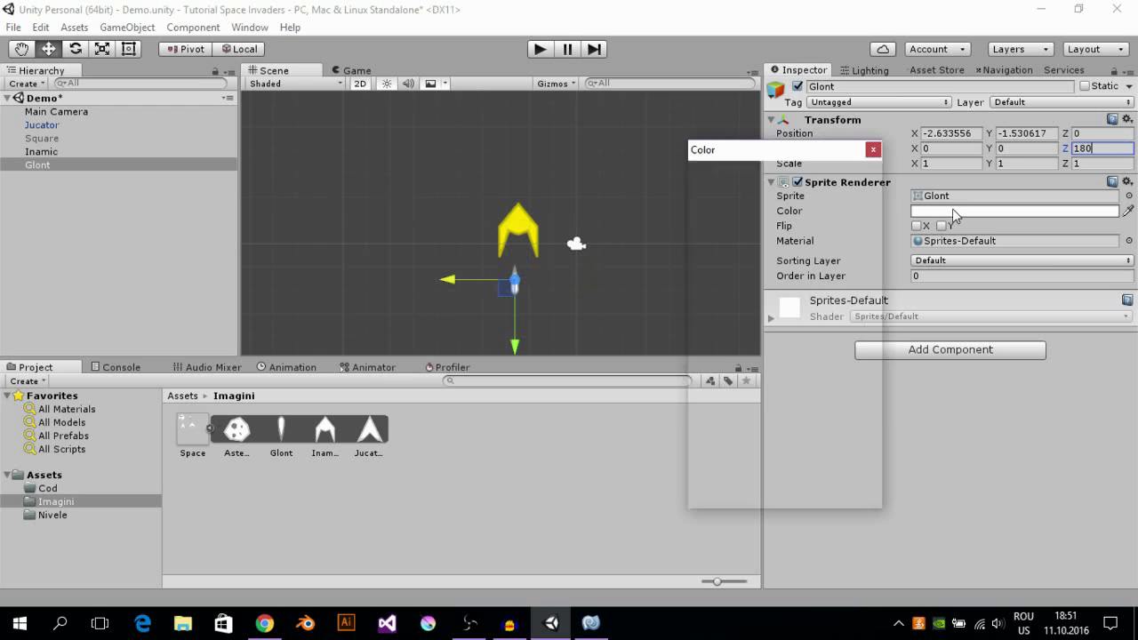
{"action": "left_click_drag", "start_coordinate": [853, 268], "coordinate": [853, 265]}
{"action": "left_click", "coordinate": [831, 222]}
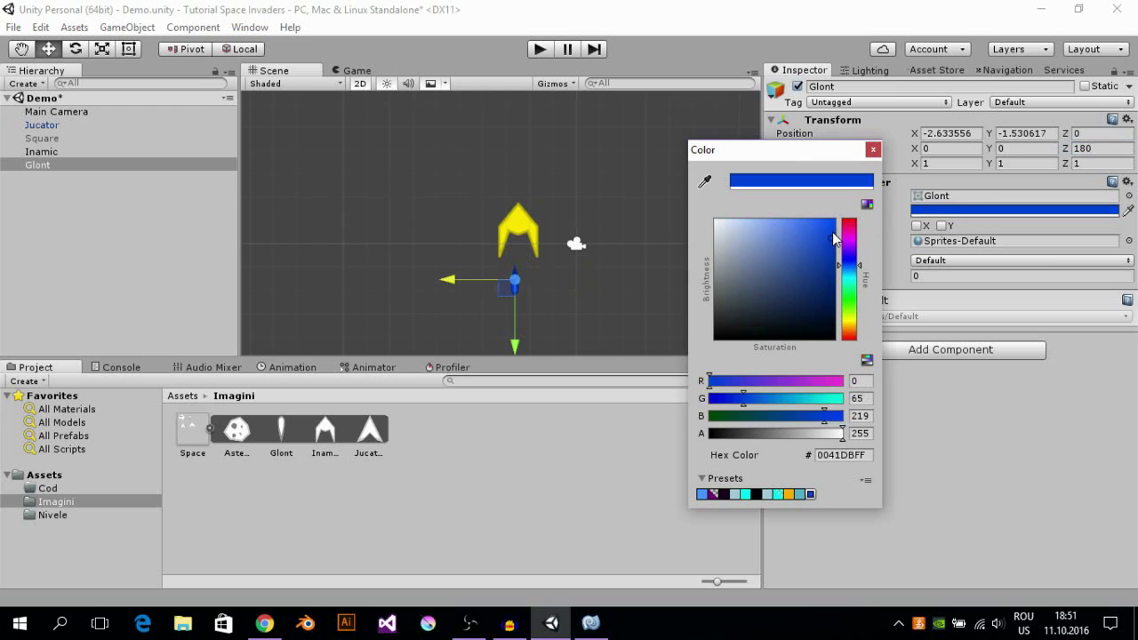
{"action": "left_click", "coordinate": [872, 150]}
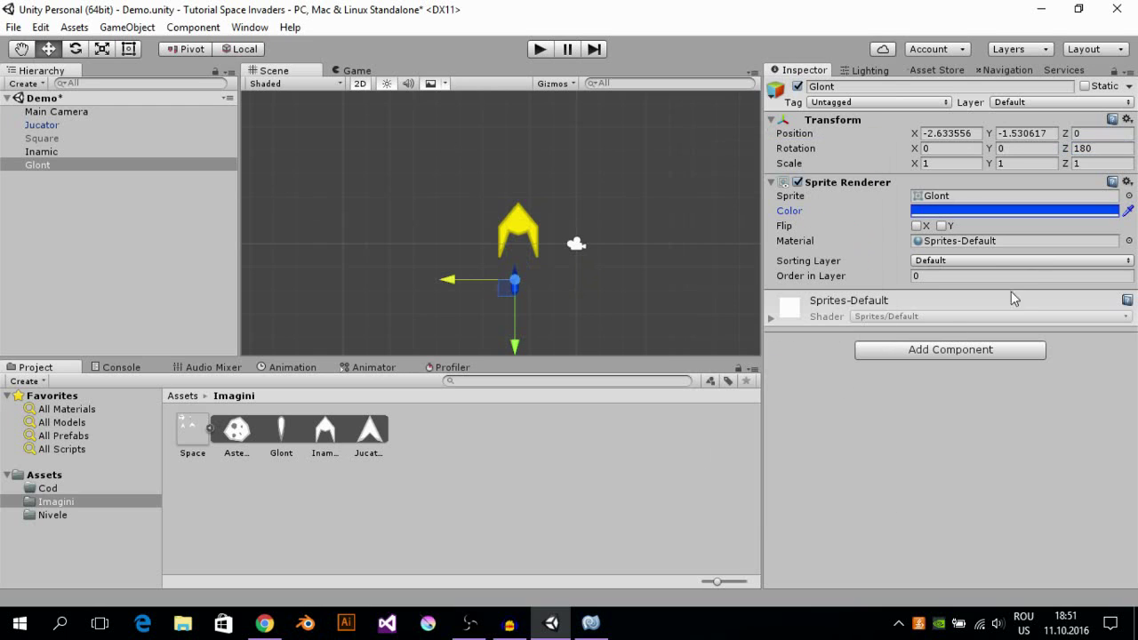
{"action": "left_click", "coordinate": [945, 262]}
{"action": "left_click", "coordinate": [956, 298]}
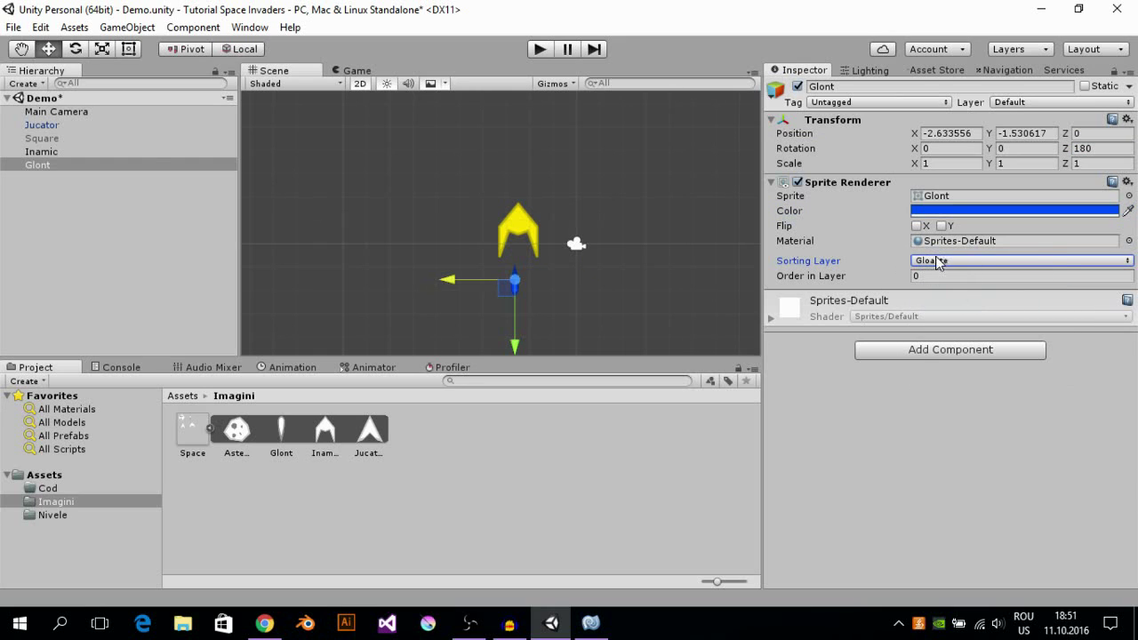
Step: Put the Inamic enemy on the Inamici sorting layer
{"action": "left_click", "coordinate": [32, 153]}
{"action": "left_click", "coordinate": [940, 261]}
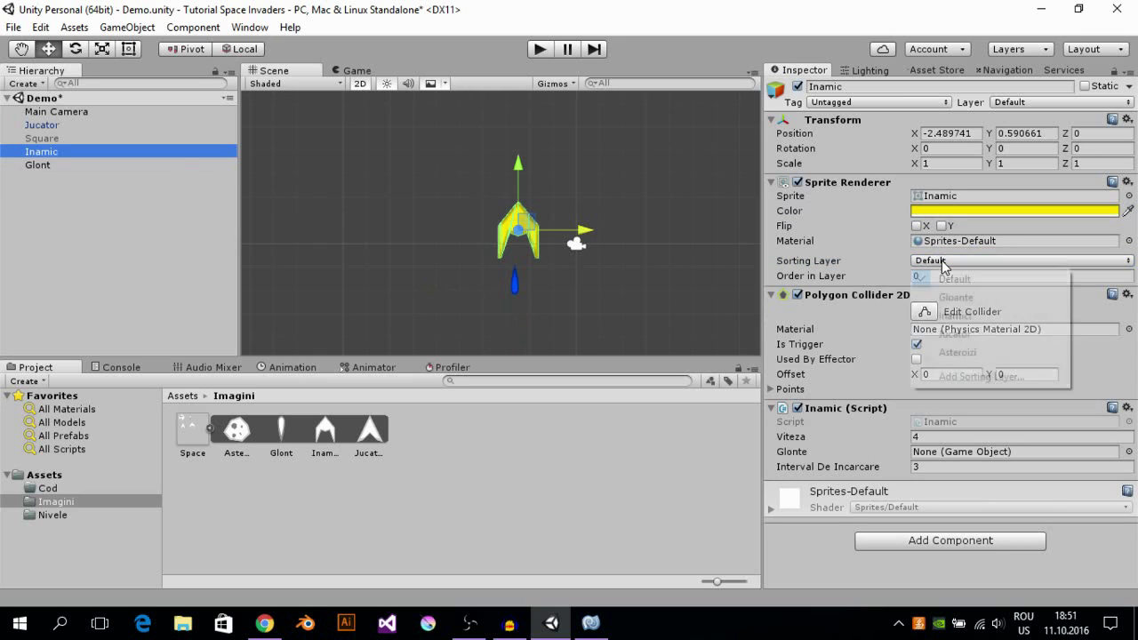
{"action": "left_click", "coordinate": [971, 318]}
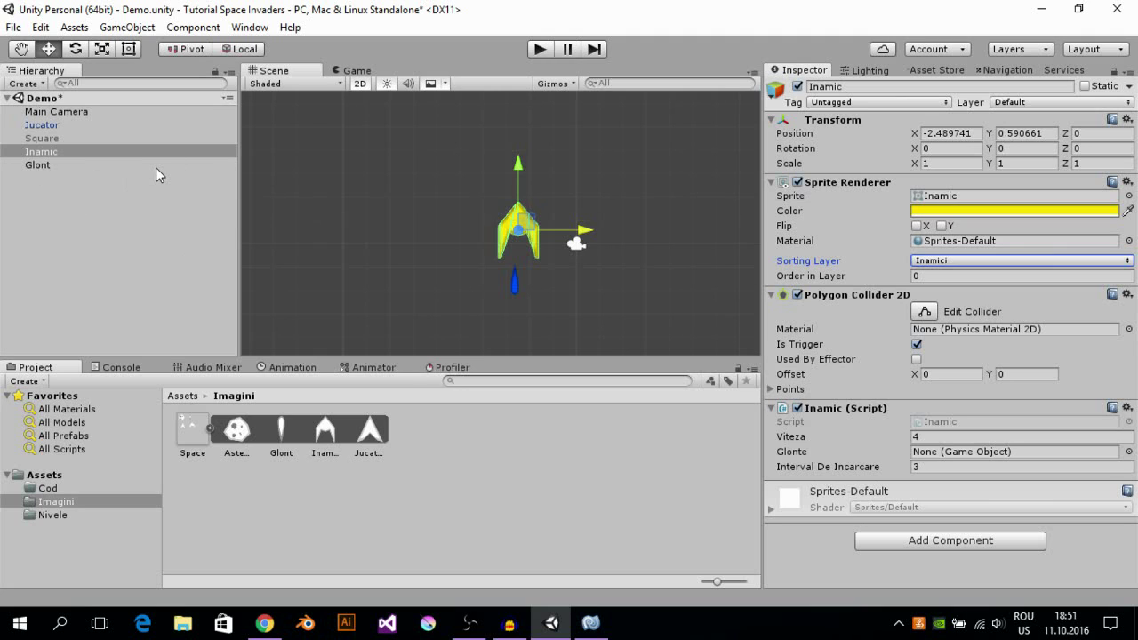
{"action": "left_click", "coordinate": [34, 164]}
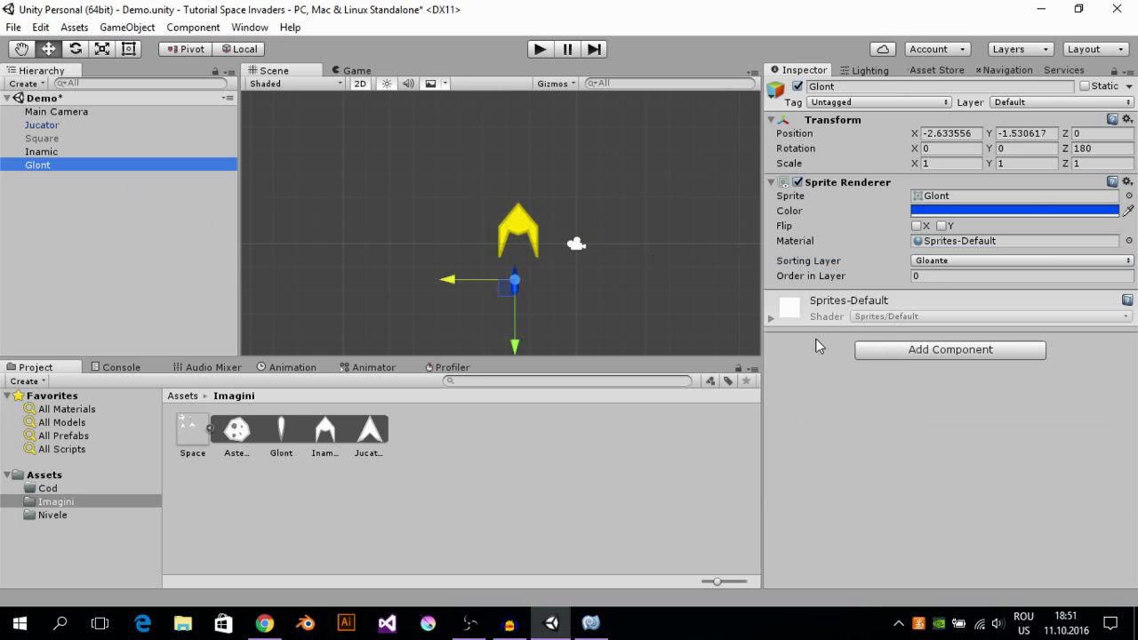
Step: Add a Box Collider 2D to the Glont bullet and tick Is Trigger
{"action": "left_click", "coordinate": [891, 348]}
{"action": "left_click", "coordinate": [907, 179]}
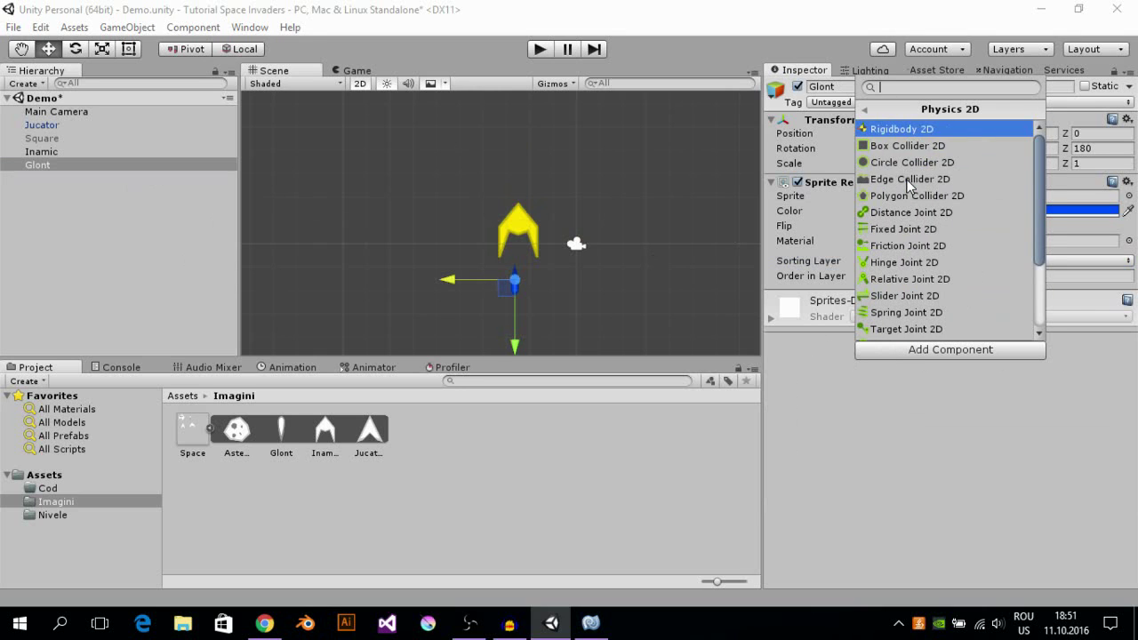
{"action": "left_click", "coordinate": [901, 147]}
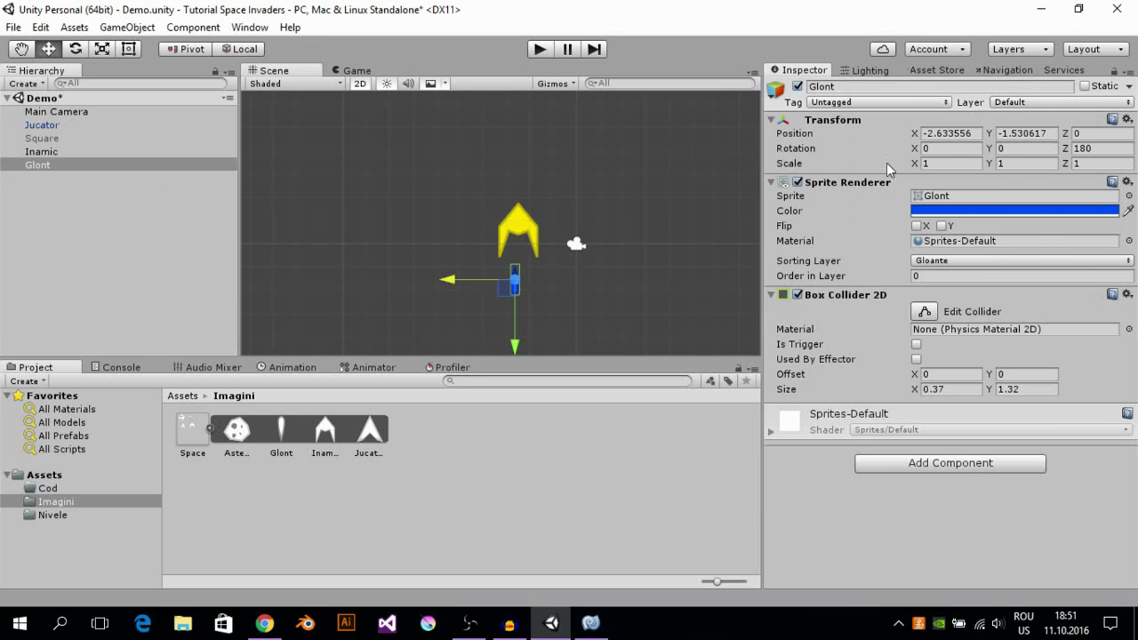
{"action": "left_click", "coordinate": [925, 312]}
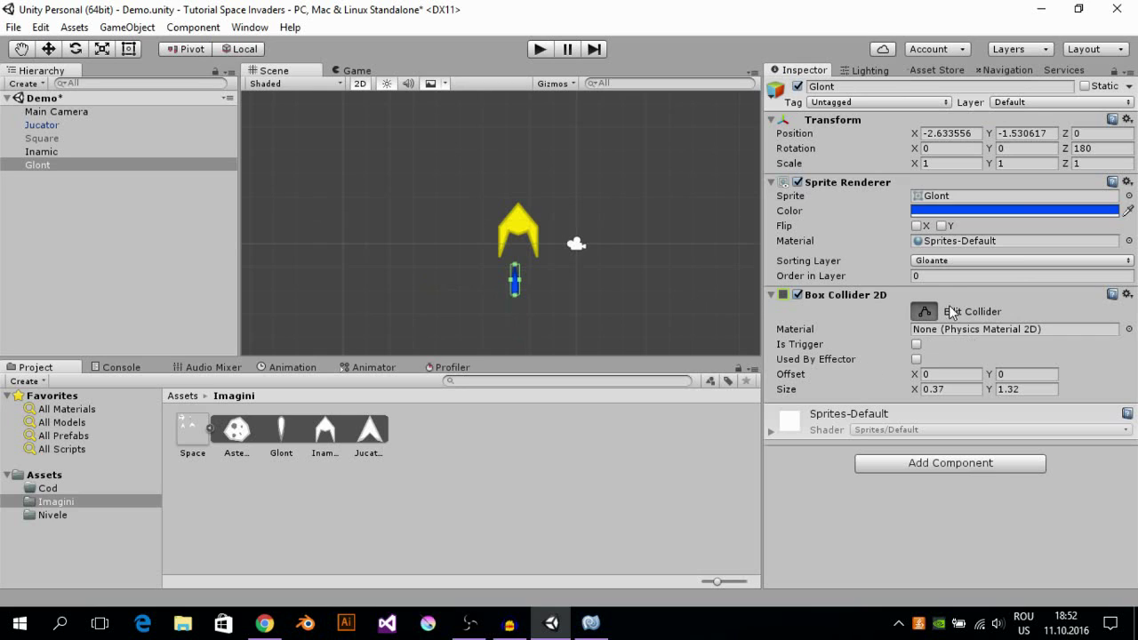
{"action": "left_click", "coordinate": [925, 311]}
{"action": "left_click", "coordinate": [917, 344]}
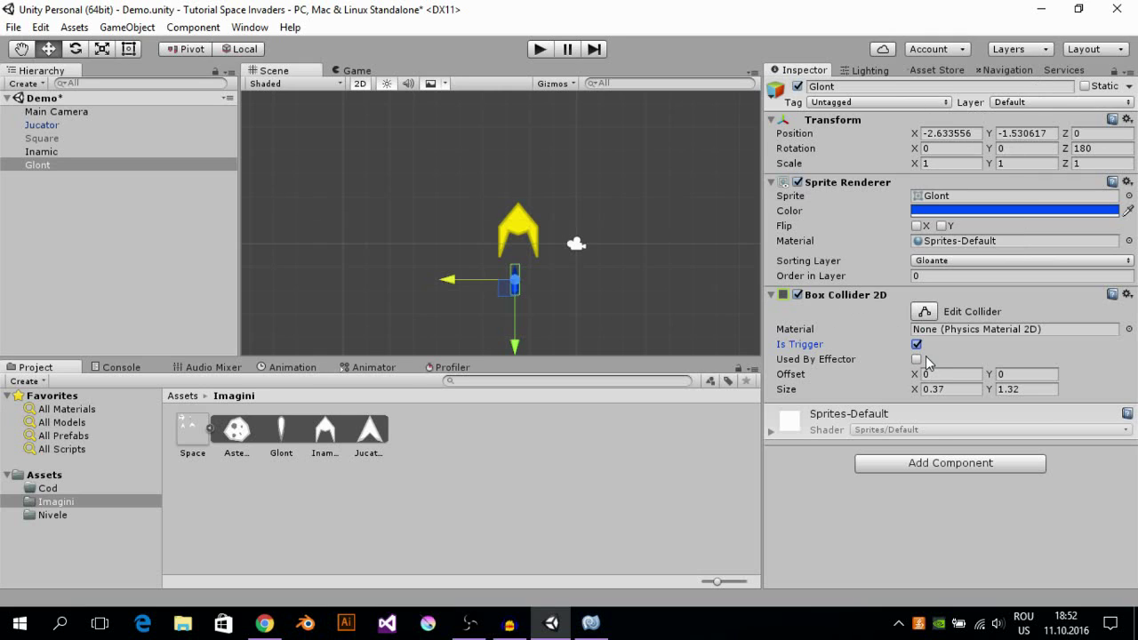
Step: Attach the Glonte script to the bullet, with speed 8 and self-destruct time 5
{"action": "left_click", "coordinate": [877, 463]}
{"action": "scroll", "coordinate": [936, 425], "scroll_direction": "down", "scroll_amount": 1}
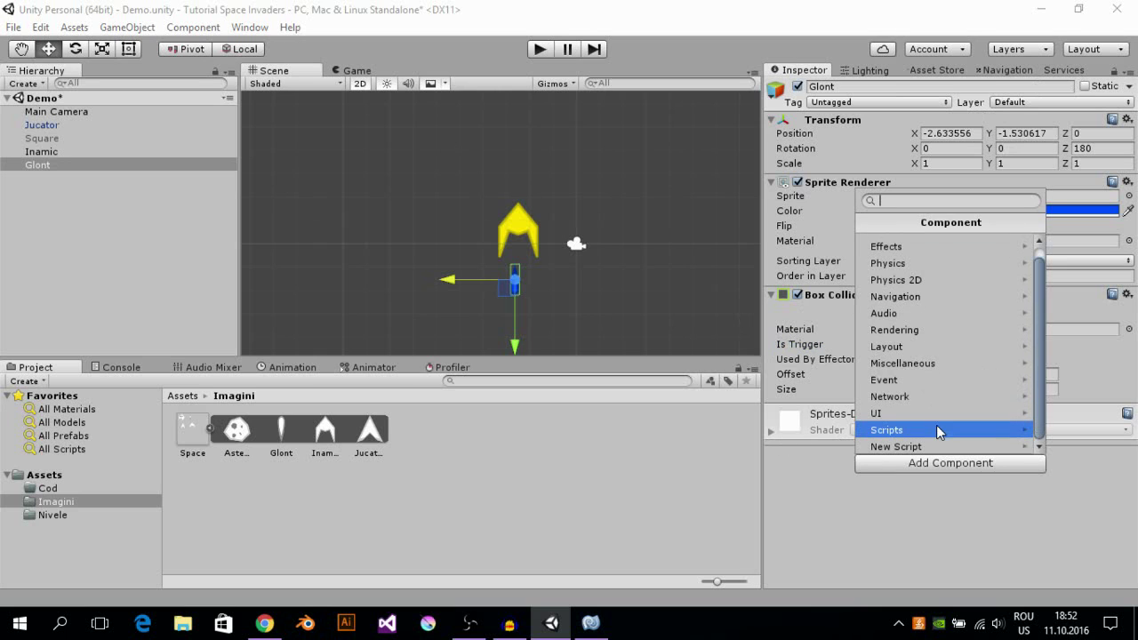
{"action": "left_click", "coordinate": [935, 430]}
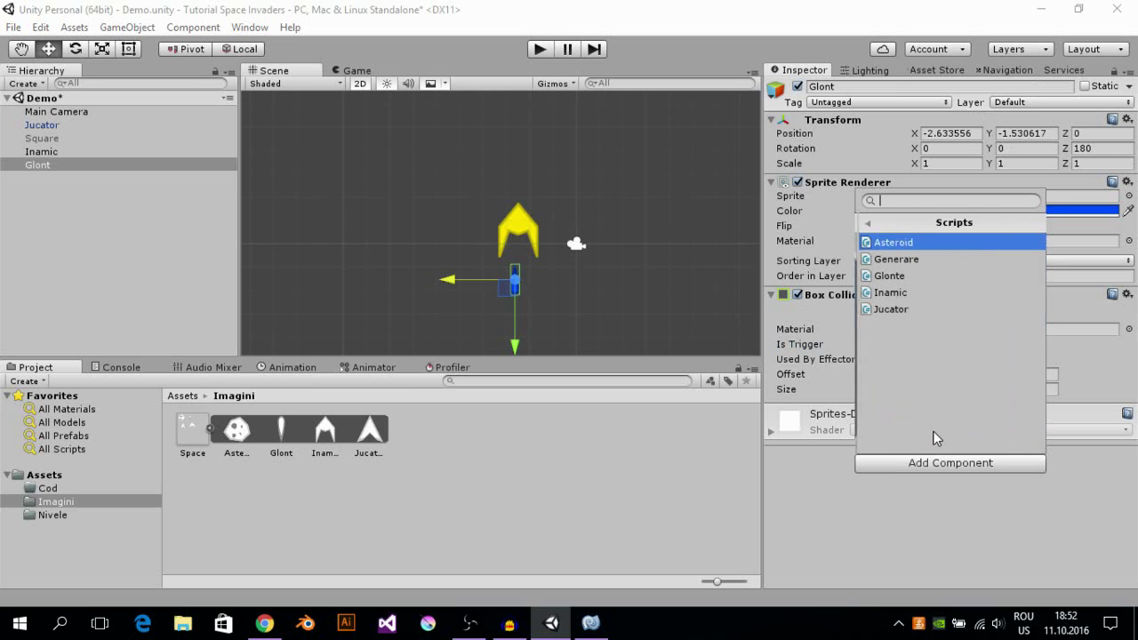
{"action": "left_click", "coordinate": [913, 277]}
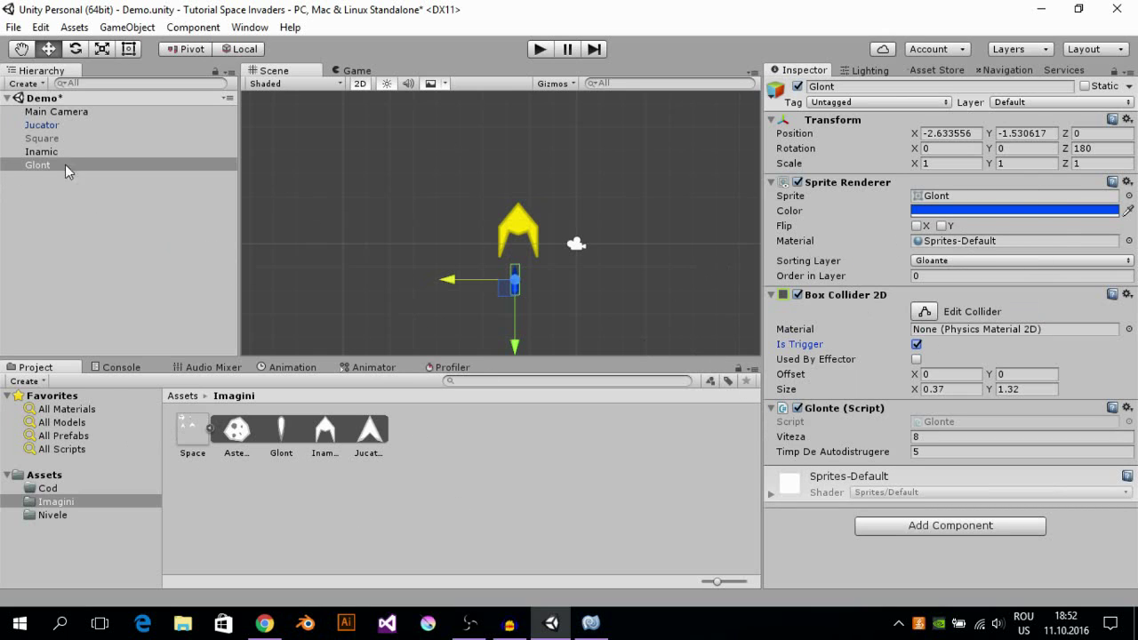
Step: Rename the bullet Glonte_inamic and save it as a prefab in Assets
{"action": "left_click", "coordinate": [42, 478]}
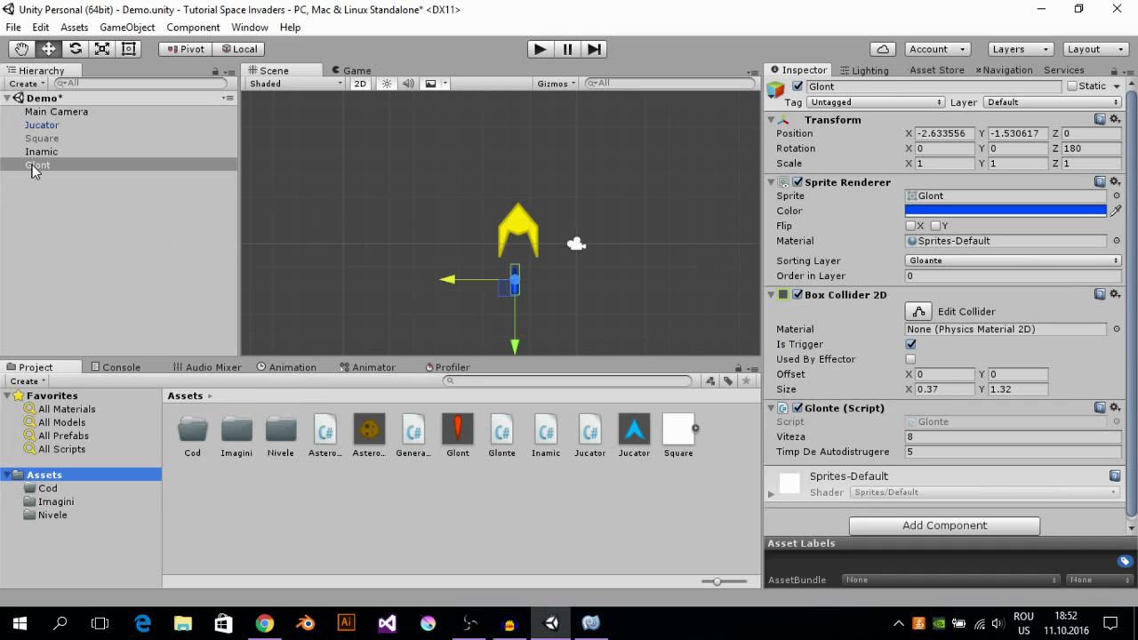
{"action": "left_click_drag", "start_coordinate": [37, 166], "coordinate": [37, 178]}
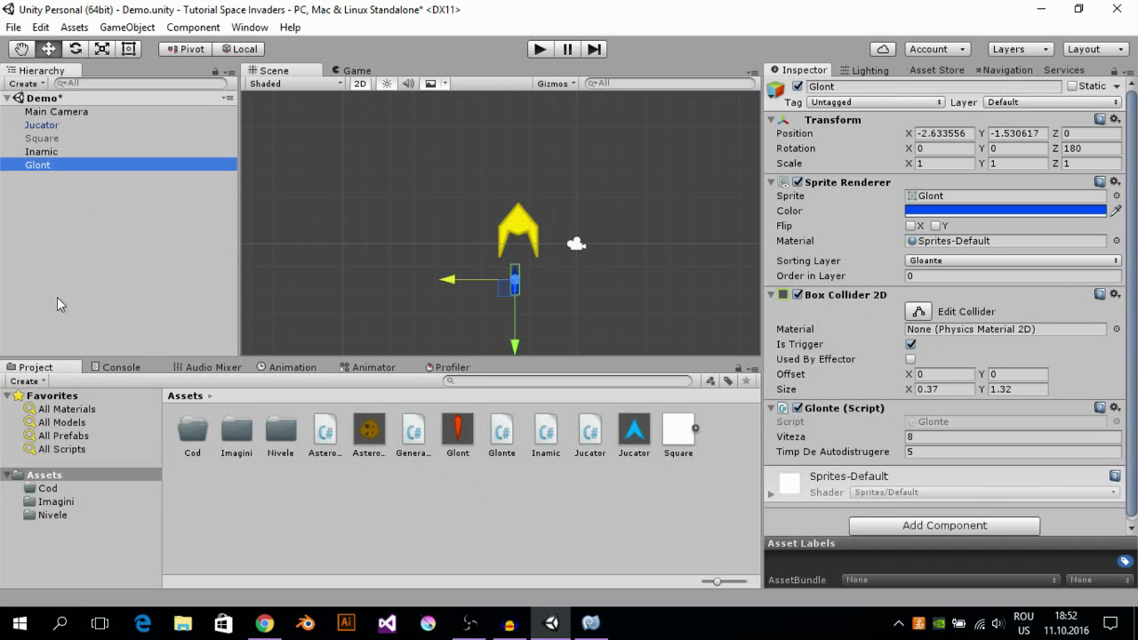
{"action": "left_click", "coordinate": [858, 87]}
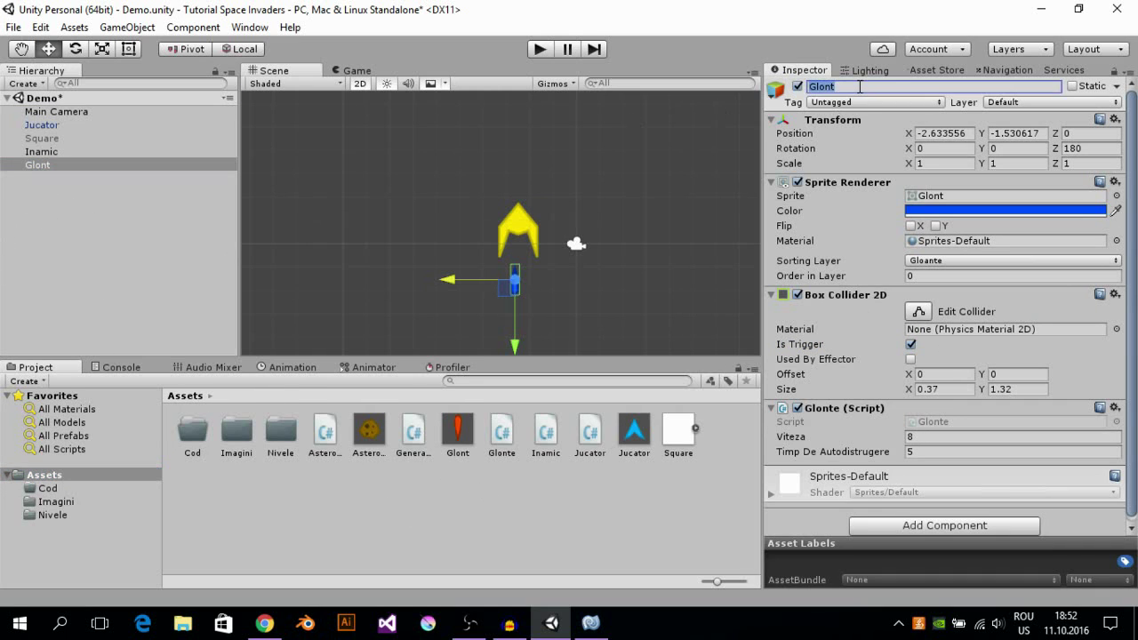
{"action": "type", "text": "Glonte_i"}
{"action": "type", "text": "na"}
{"action": "type", "text": "mic"}
{"action": "left_click", "coordinate": [40, 165]}
{"action": "left_click_drag", "start_coordinate": [255, 254], "coordinate": [491, 479]}
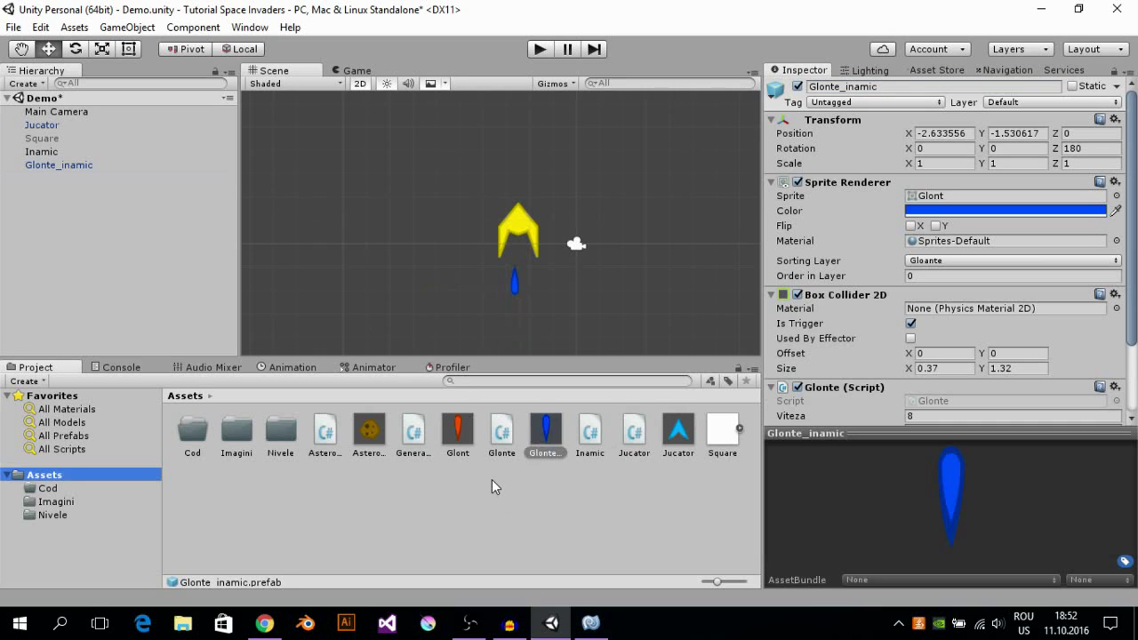
Step: Save the Inamic enemy as a prefab and delete Glonte_inamic from the scene
{"action": "left_click", "coordinate": [533, 236]}
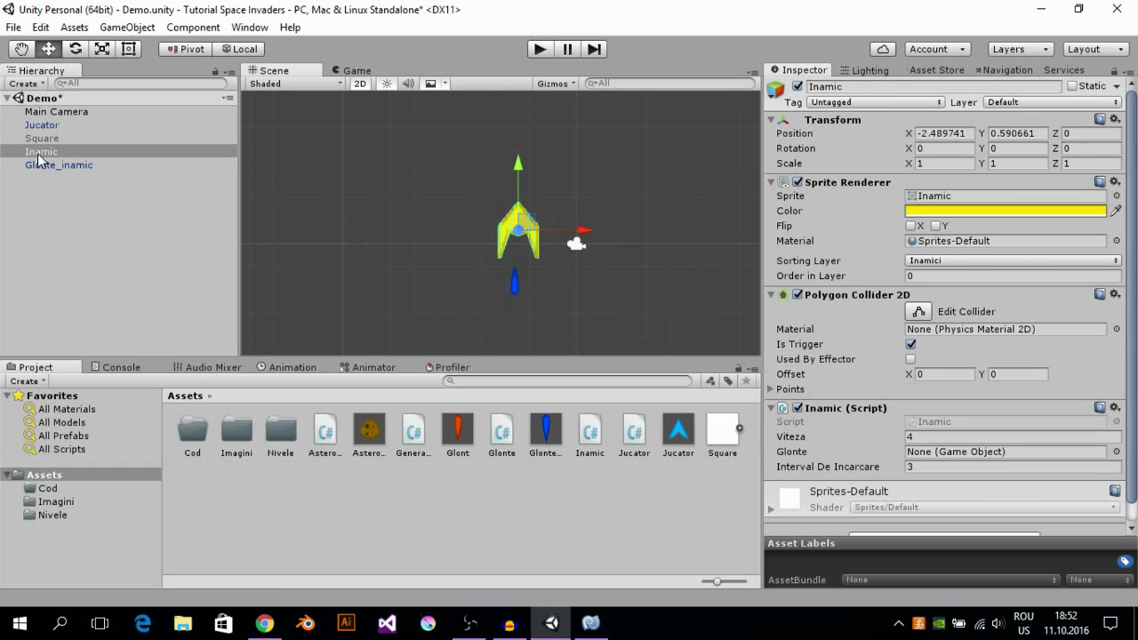
{"action": "left_click_drag", "start_coordinate": [39, 160], "coordinate": [572, 498]}
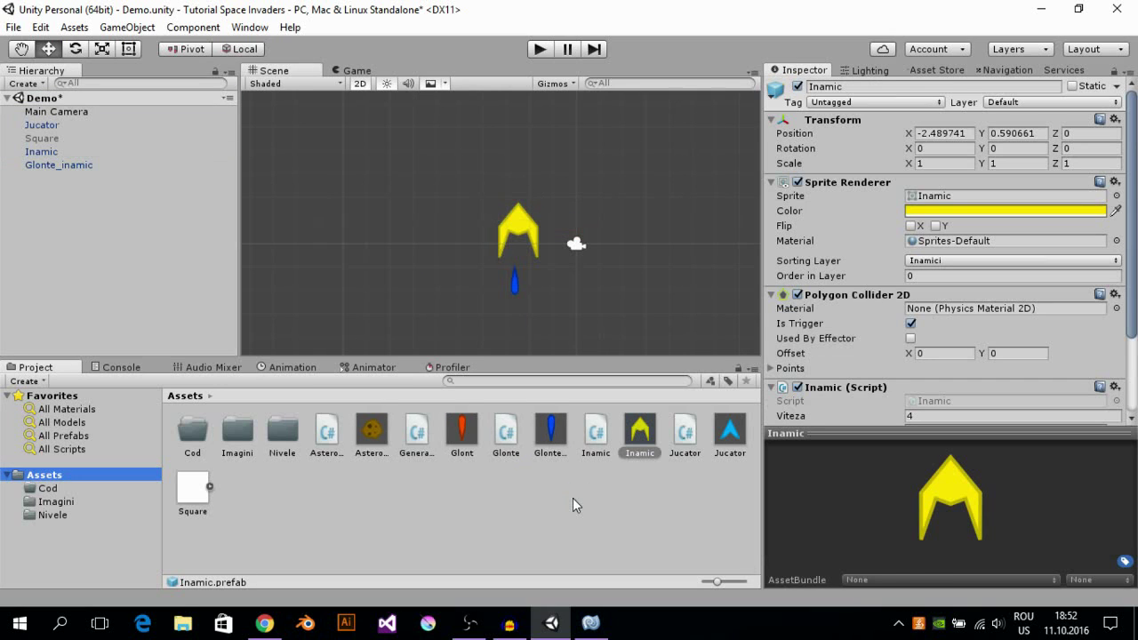
{"action": "left_click", "coordinate": [49, 167]}
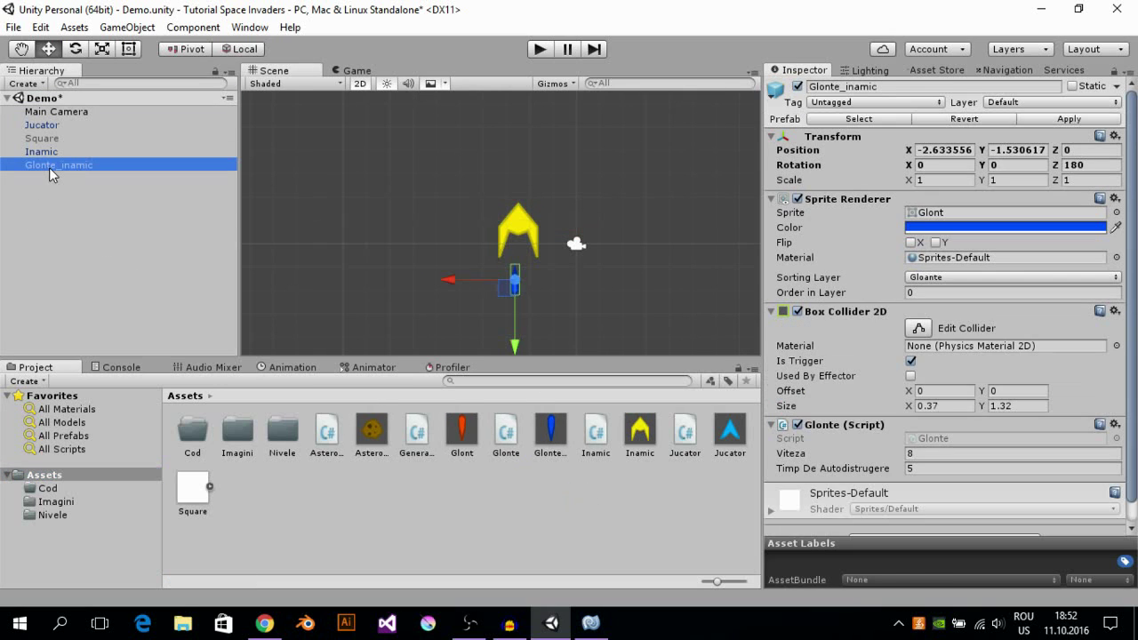
{"action": "key", "text": "Delete"}
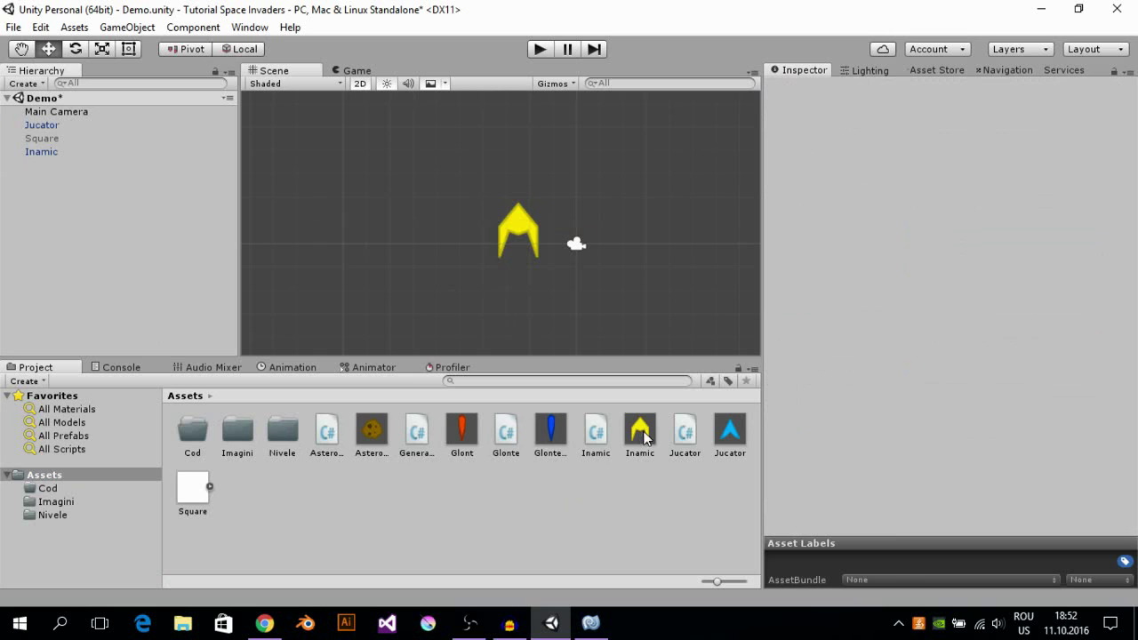
{"action": "left_click", "coordinate": [640, 434]}
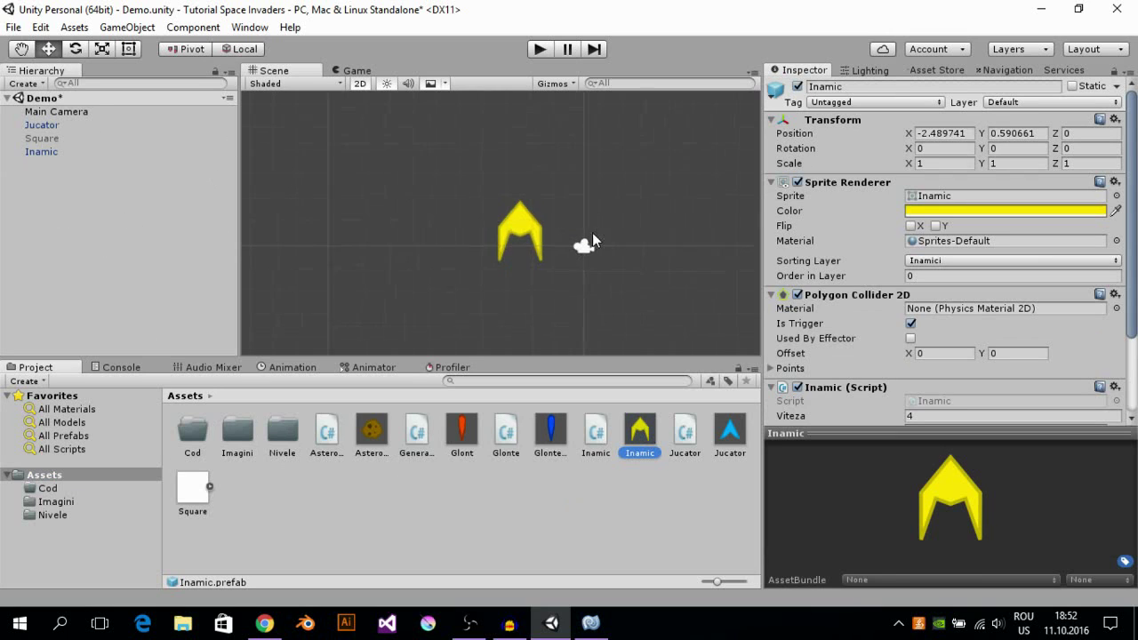
{"action": "scroll", "coordinate": [501, 220], "scroll_direction": "down", "scroll_amount": 3}
{"action": "left_click", "coordinate": [74, 138]}
{"action": "scroll", "coordinate": [552, 234], "scroll_direction": "down", "scroll_amount": 1}
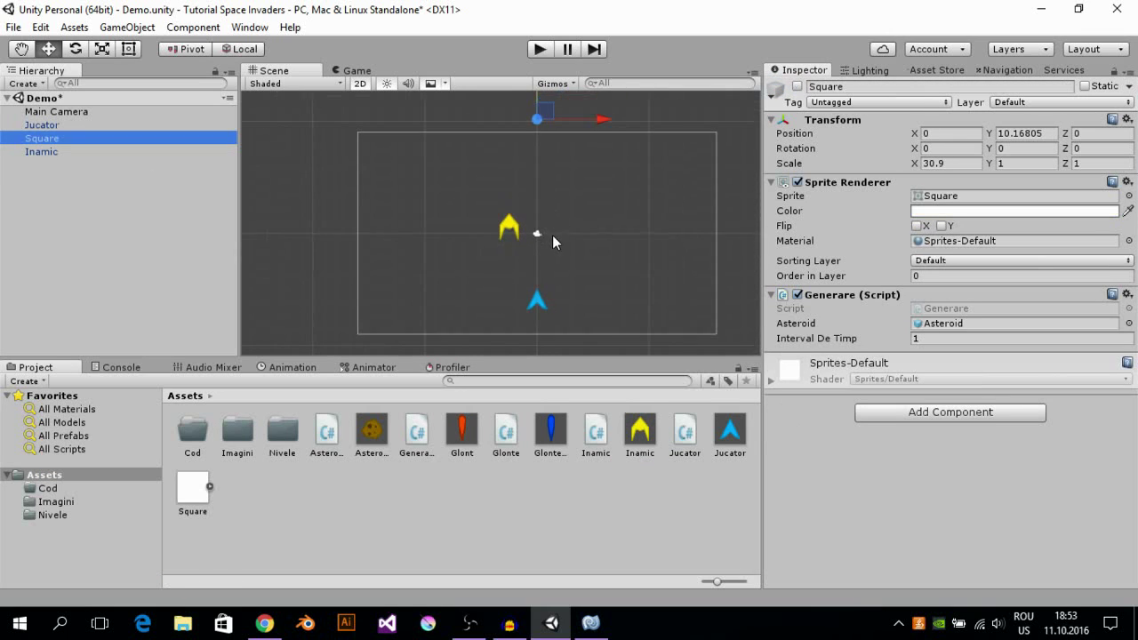
{"action": "scroll", "coordinate": [552, 203], "scroll_direction": "down", "scroll_amount": 1}
{"action": "scroll", "coordinate": [553, 203], "scroll_direction": "down", "scroll_amount": 1}
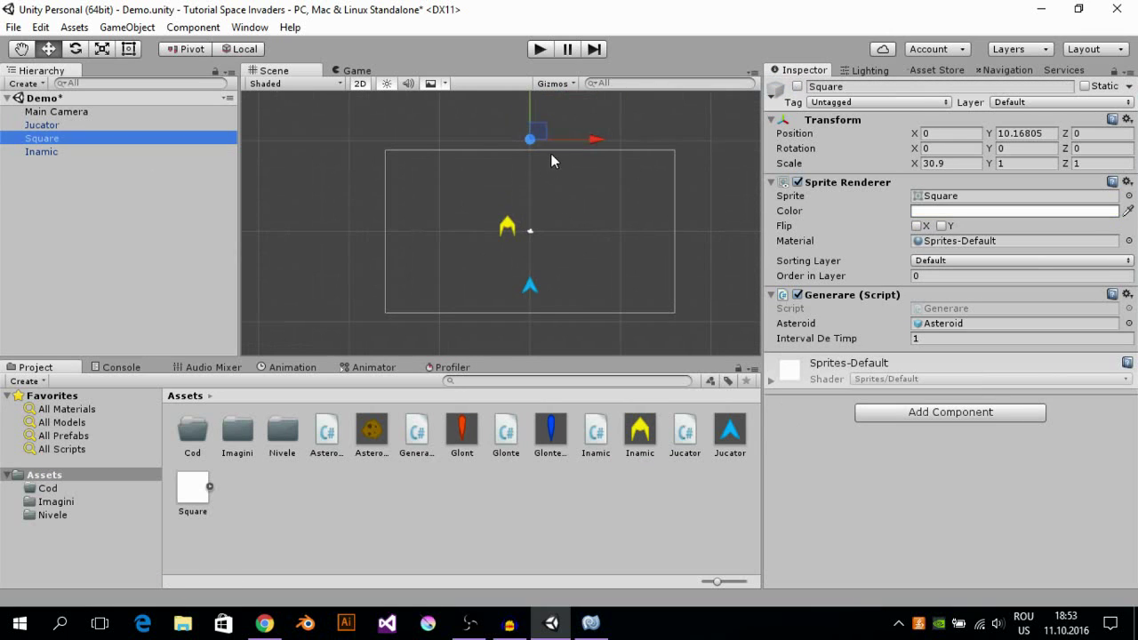
{"action": "middle_click_drag", "start_coordinate": [550, 153], "coordinate": [467, 172]}
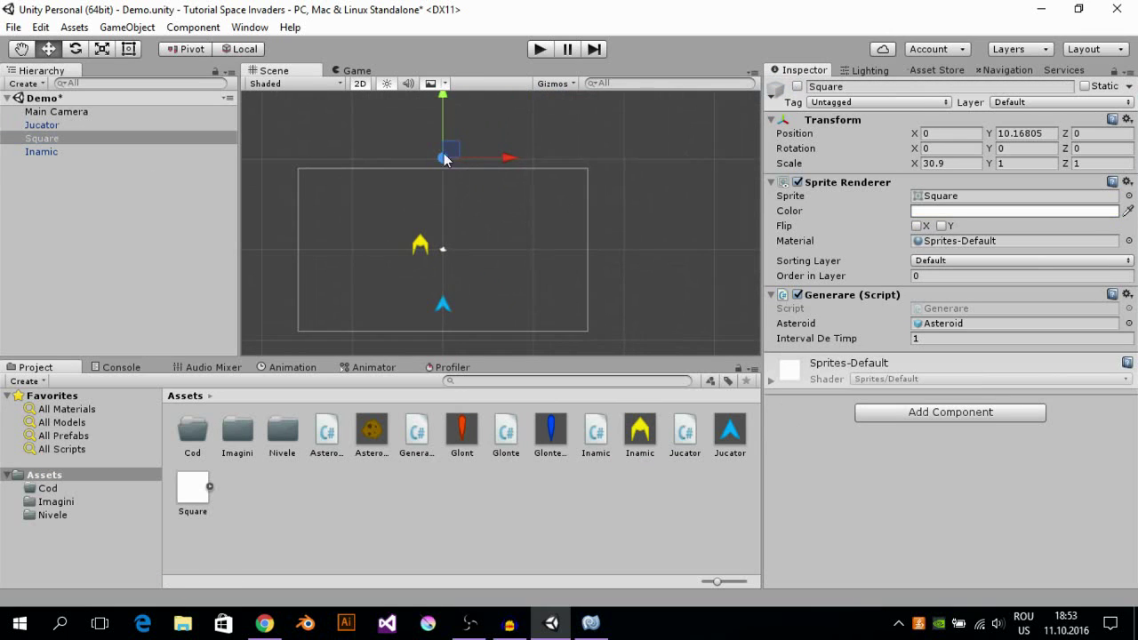
{"action": "middle_click_drag", "start_coordinate": [534, 214], "coordinate": [585, 220]}
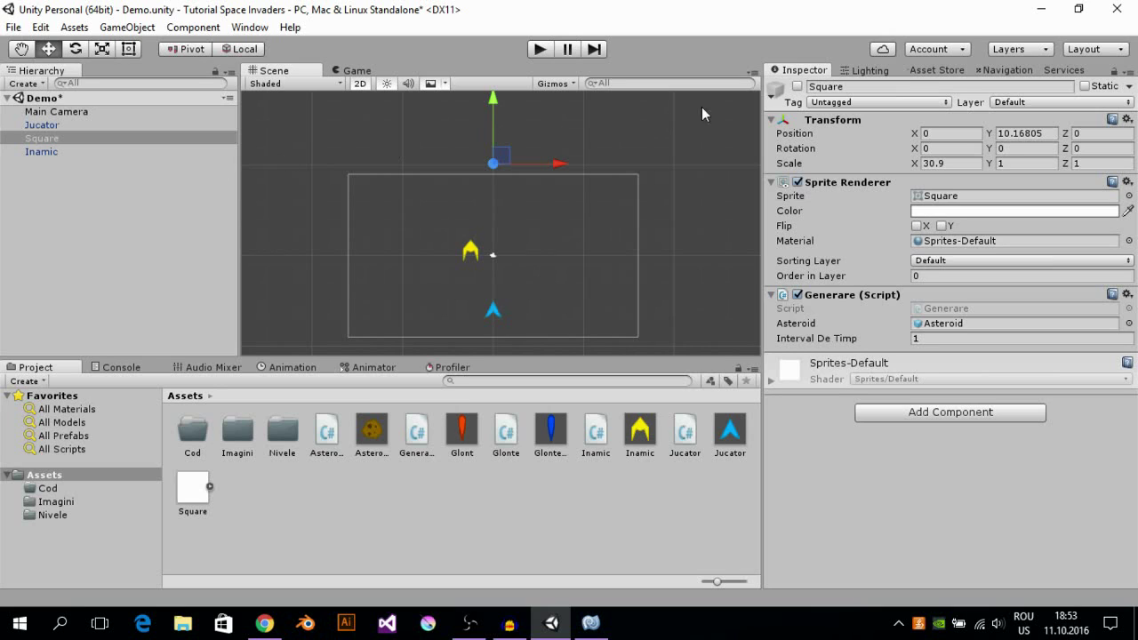
{"action": "left_click", "coordinate": [797, 87]}
{"action": "left_click", "coordinate": [797, 87]}
{"action": "left_click", "coordinate": [797, 87]}
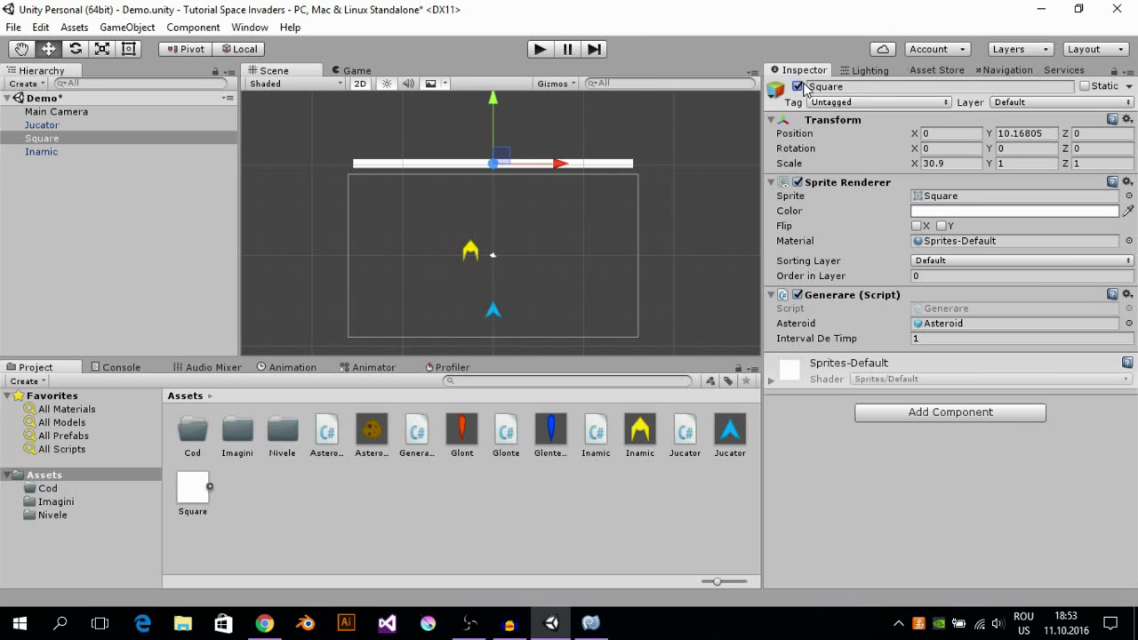
{"action": "left_click", "coordinate": [798, 87]}
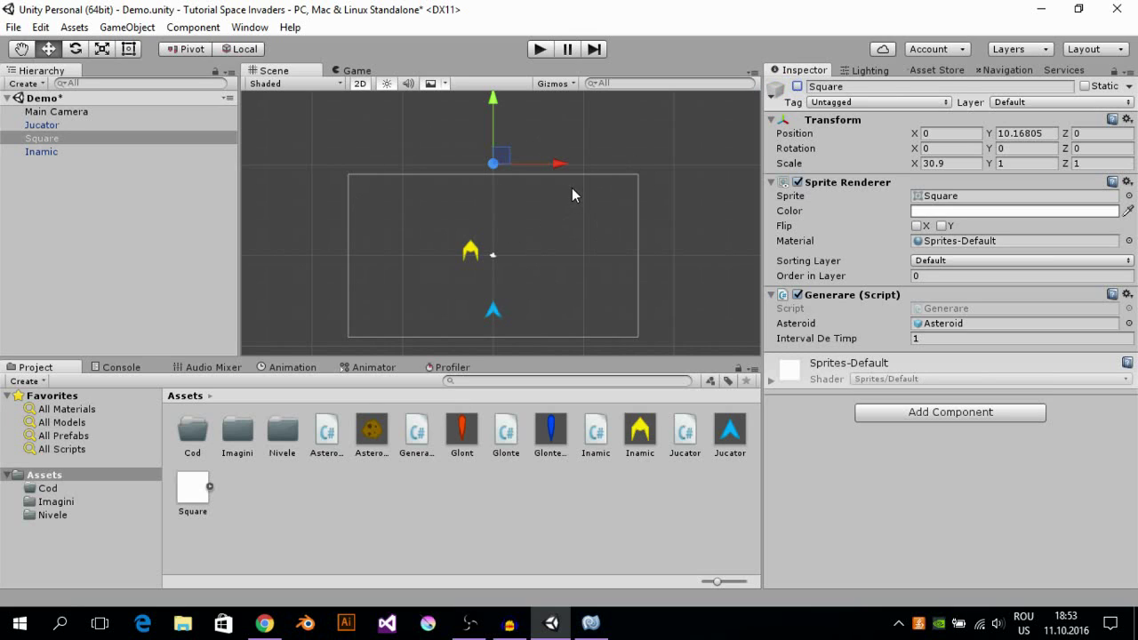
Step: Set the Inamic enemy's X position to 0
{"action": "left_click", "coordinate": [469, 251]}
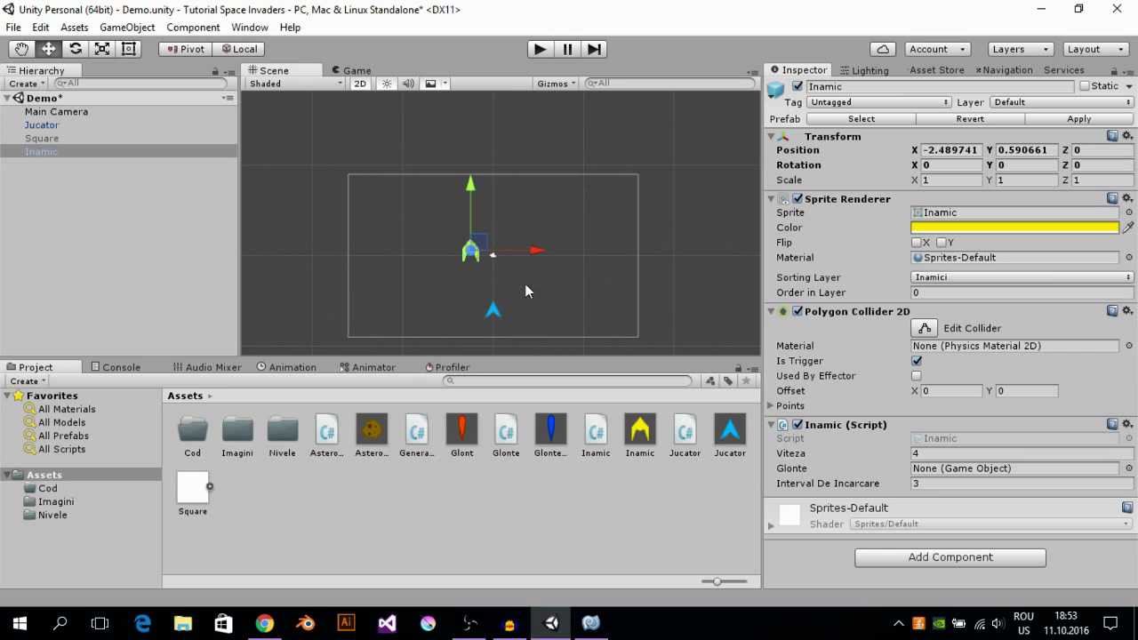
{"action": "left_click_drag", "start_coordinate": [539, 251], "coordinate": [559, 259]}
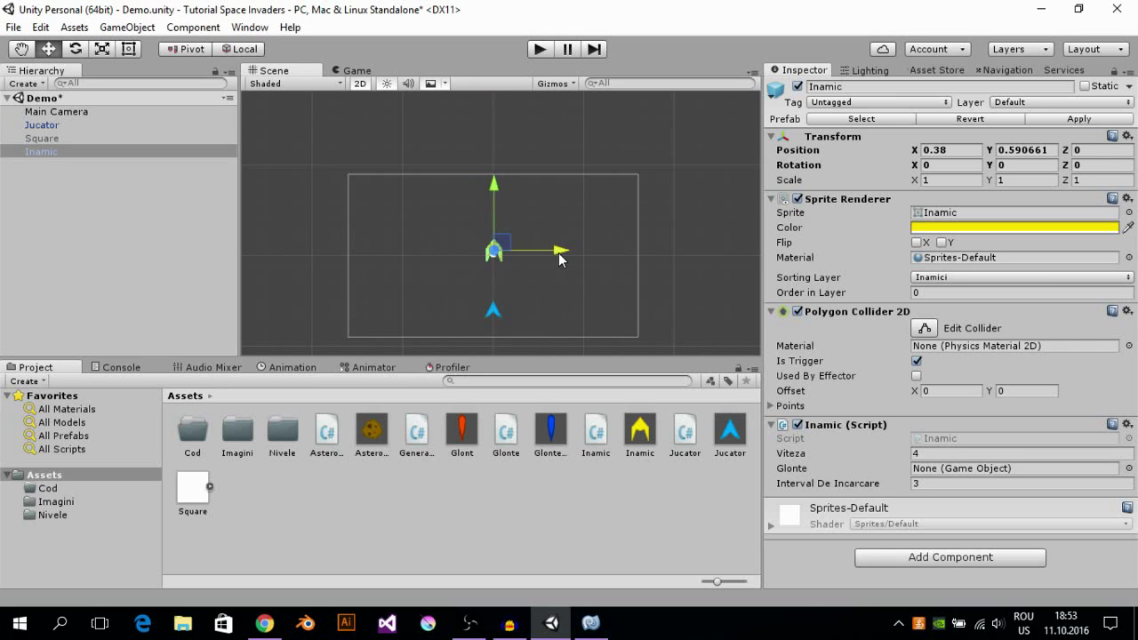
{"action": "left_click", "coordinate": [974, 151]}
{"action": "type", "text": "0"}
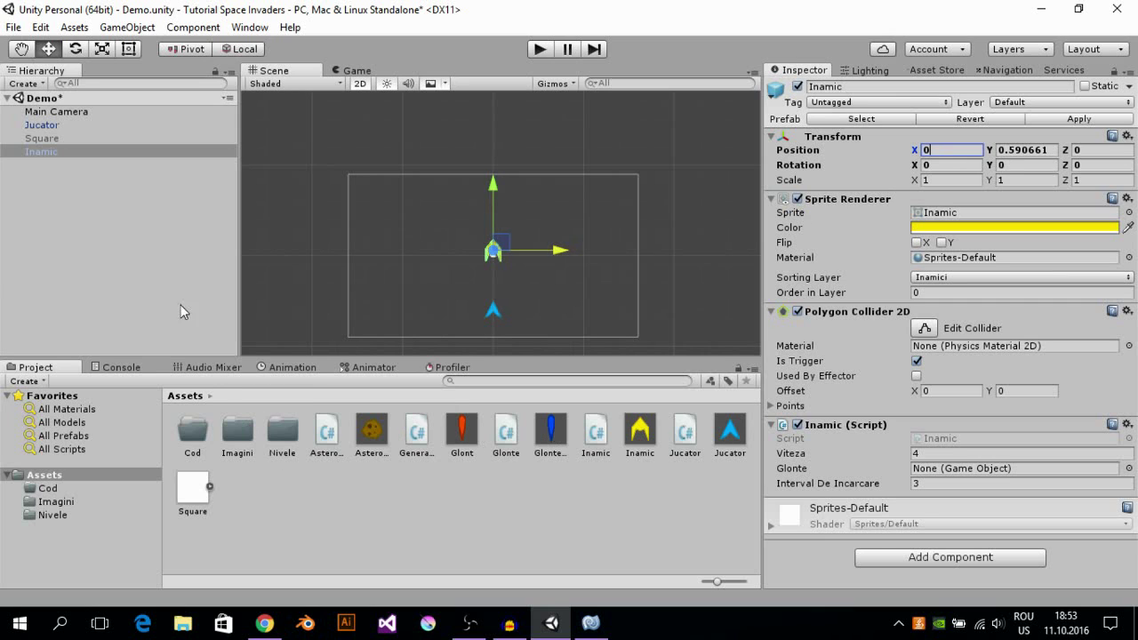
Step: Assign the Glonte_inamic prefab to the Inamic prefab's Glonte field, then check the bullet prefab
{"action": "left_click", "coordinate": [640, 433]}
{"action": "scroll", "coordinate": [898, 336], "scroll_direction": "down", "scroll_amount": 3}
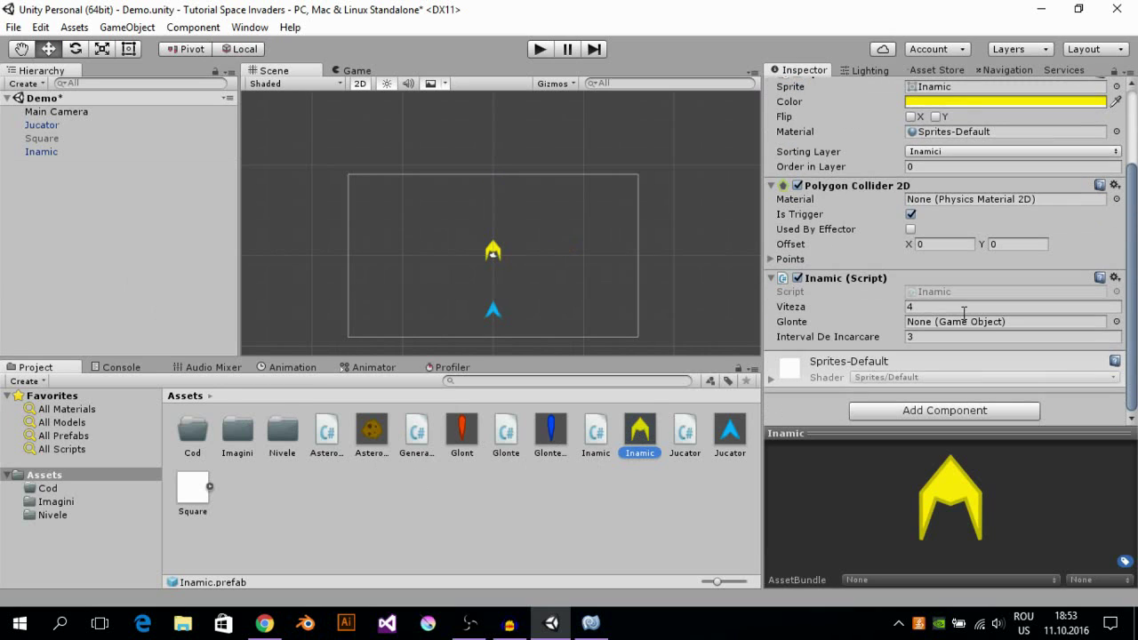
{"action": "left_click_drag", "start_coordinate": [551, 430], "coordinate": [930, 325]}
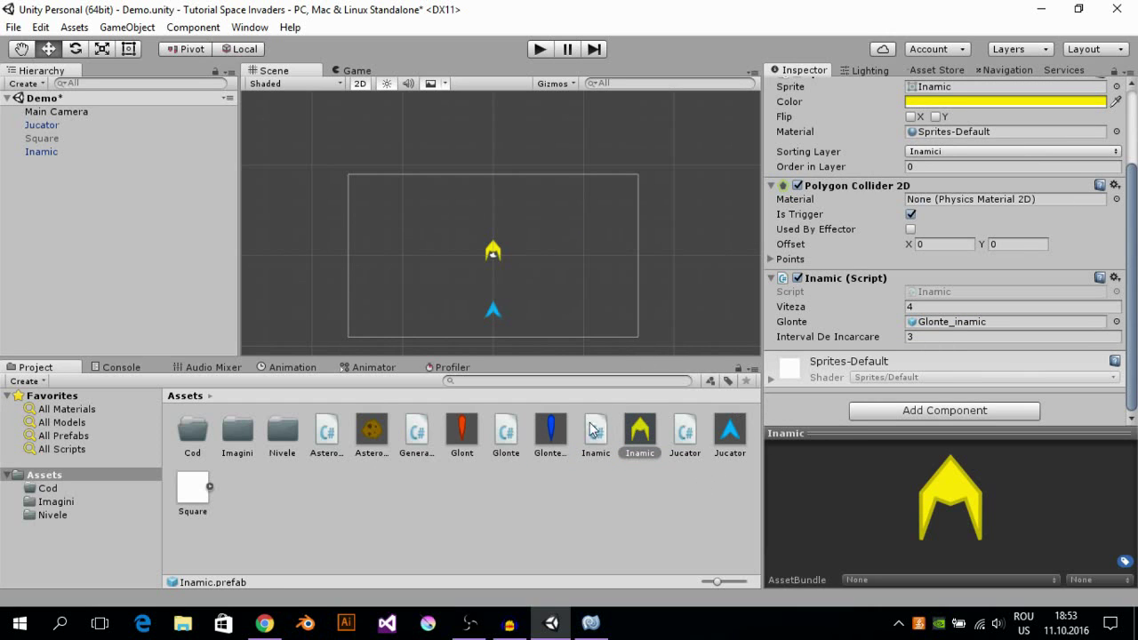
{"action": "left_click", "coordinate": [559, 433]}
{"action": "scroll", "coordinate": [1052, 208], "scroll_direction": "down", "scroll_amount": 3}
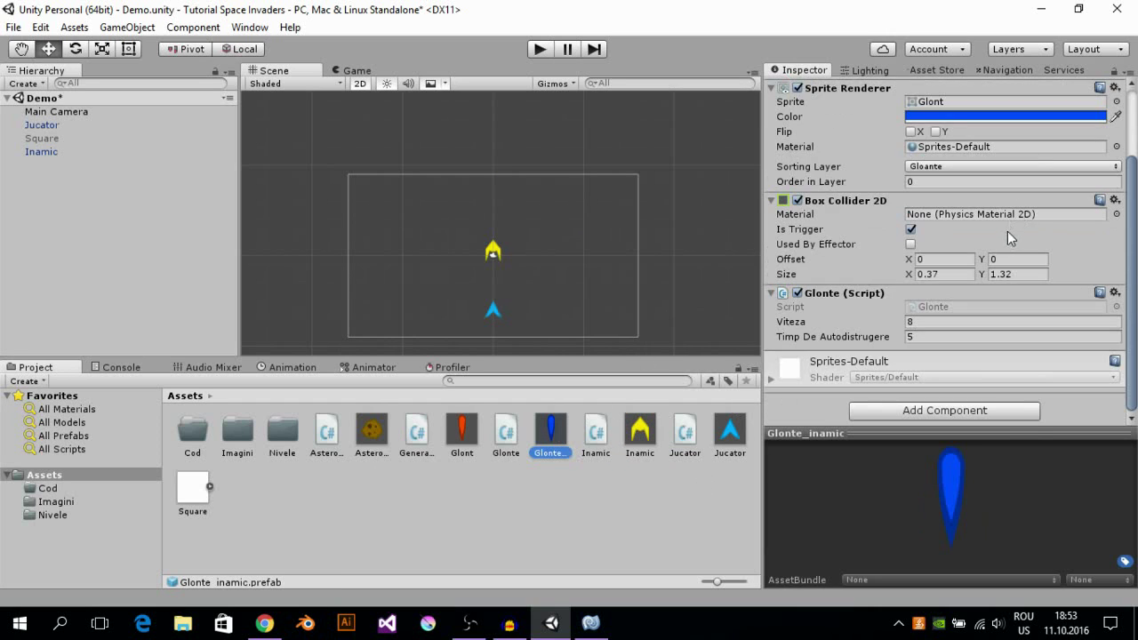
{"action": "left_click", "coordinate": [540, 49]}
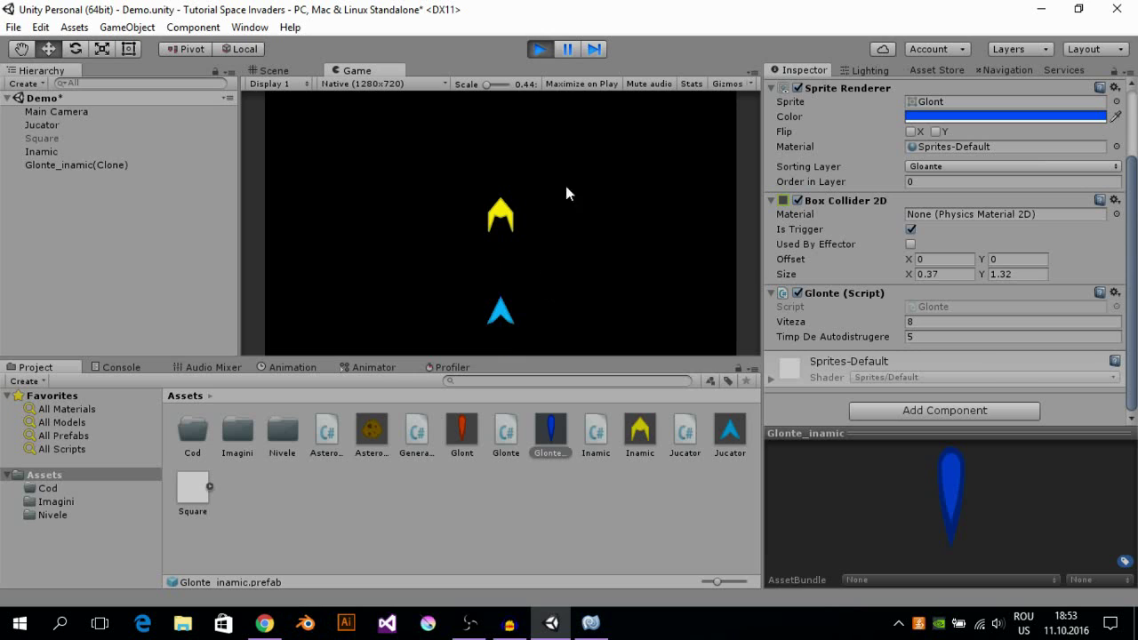
{"action": "left_click", "coordinate": [39, 153]}
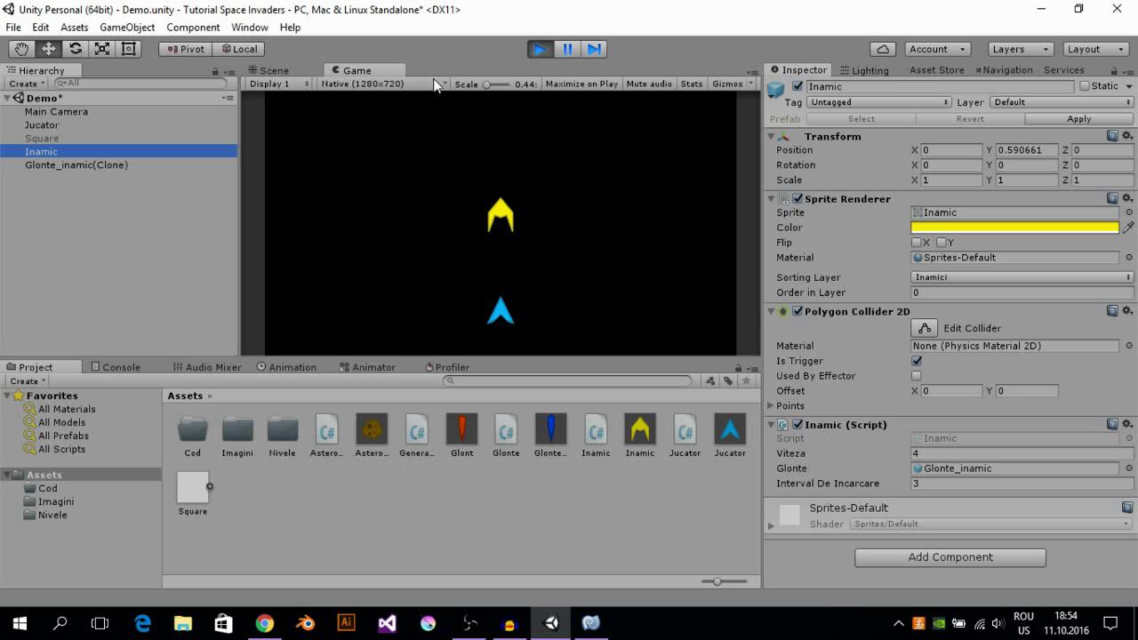
{"action": "left_click", "coordinate": [538, 51]}
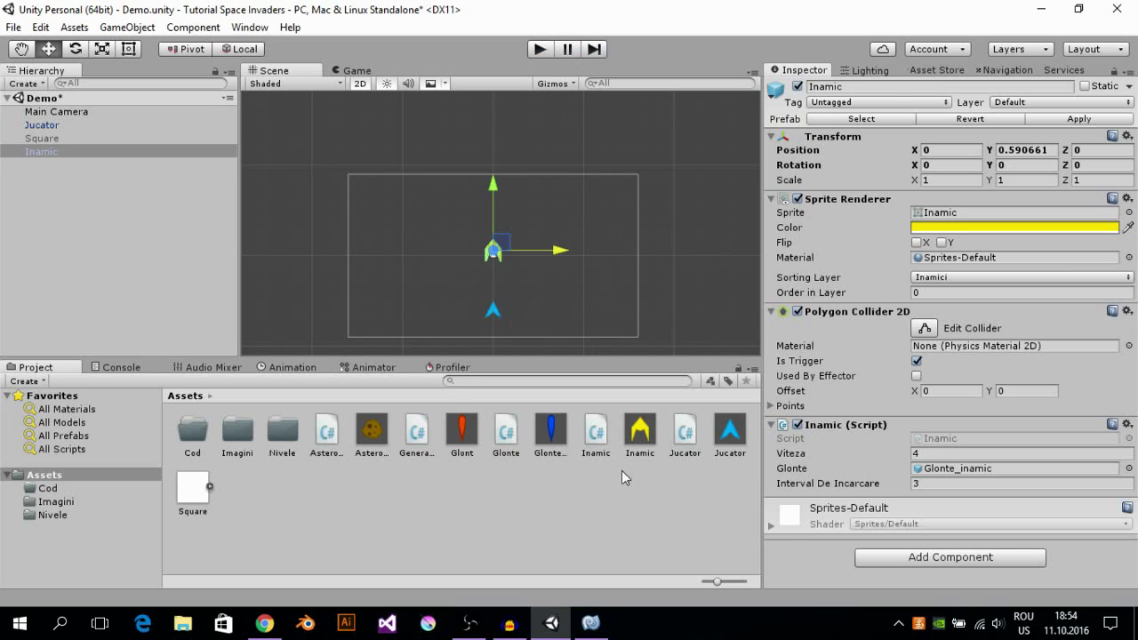
{"action": "mouse_move", "coordinate": [591, 626]}
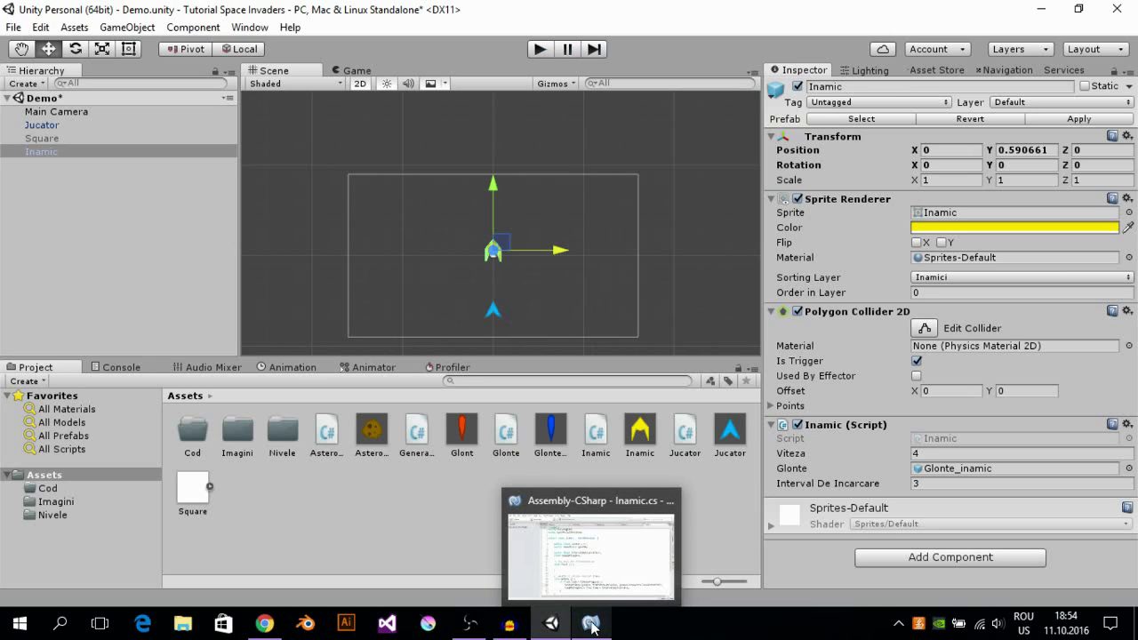
{"action": "scroll", "coordinate": [505, 249], "scroll_direction": "up", "scroll_amount": 1}
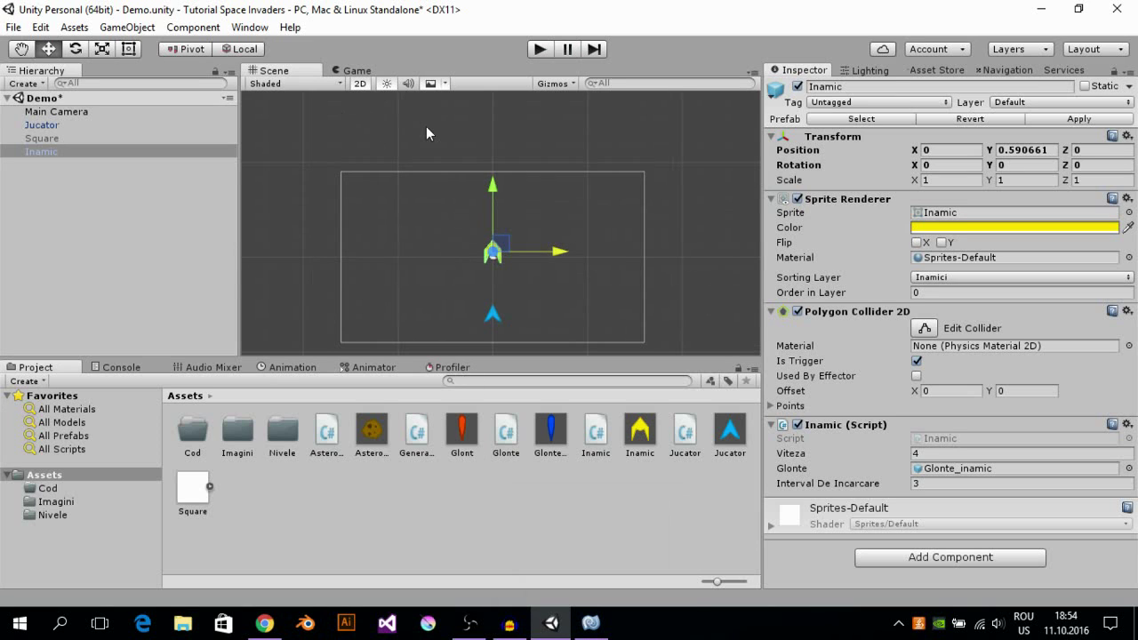
{"action": "scroll", "coordinate": [535, 259], "scroll_direction": "up", "scroll_amount": 2}
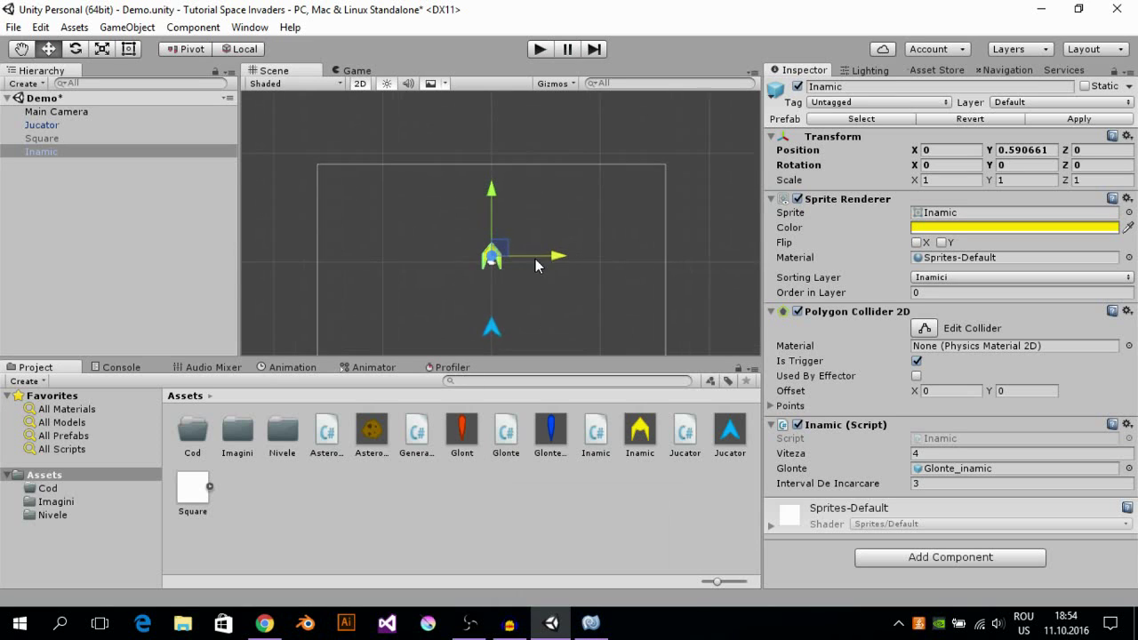
{"action": "mouse_move", "coordinate": [535, 259]}
{"action": "middle_mouse_down"}
{"action": "mouse_move", "coordinate": [537, 162]}
{"action": "mouse_move", "coordinate": [558, 240]}
{"action": "mouse_move", "coordinate": [542, 214]}
{"action": "middle_mouse_up"}
{"action": "scroll", "coordinate": [536, 165], "scroll_direction": "up", "scroll_amount": 2}
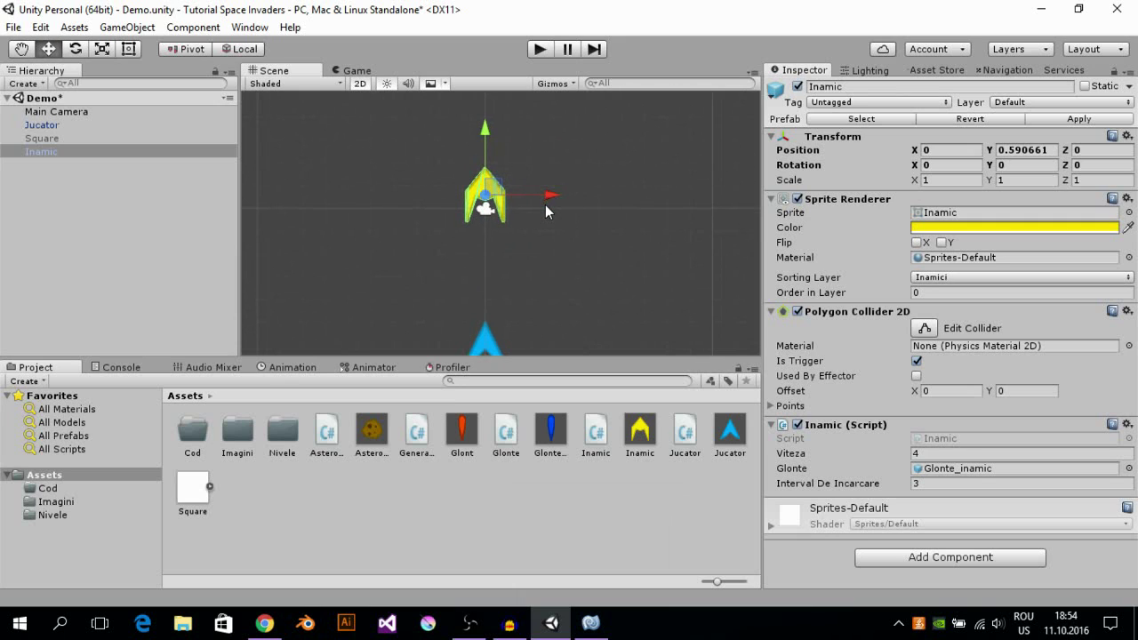
{"action": "mouse_move", "coordinate": [548, 200]}
{"action": "left_mouse_down"}
{"action": "mouse_move", "coordinate": [599, 197]}
{"action": "mouse_move", "coordinate": [487, 211]}
{"action": "mouse_move", "coordinate": [615, 210]}
{"action": "mouse_move", "coordinate": [479, 216]}
{"action": "mouse_move", "coordinate": [549, 212]}
{"action": "left_mouse_up"}
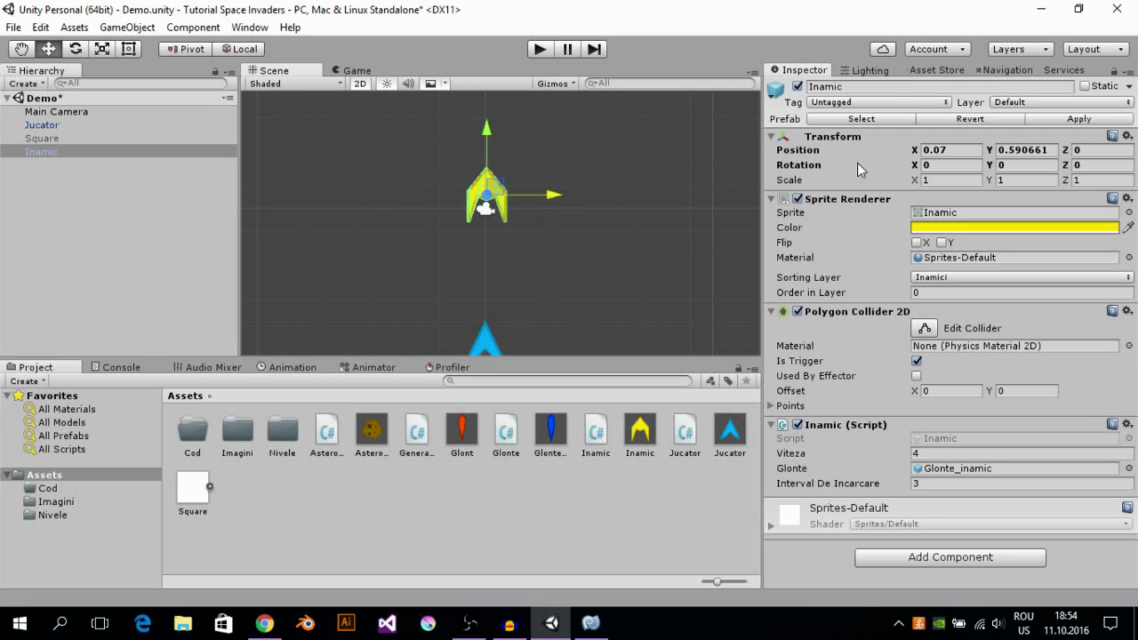
{"action": "left_click", "coordinate": [955, 149]}
{"action": "type", "text": "0"}
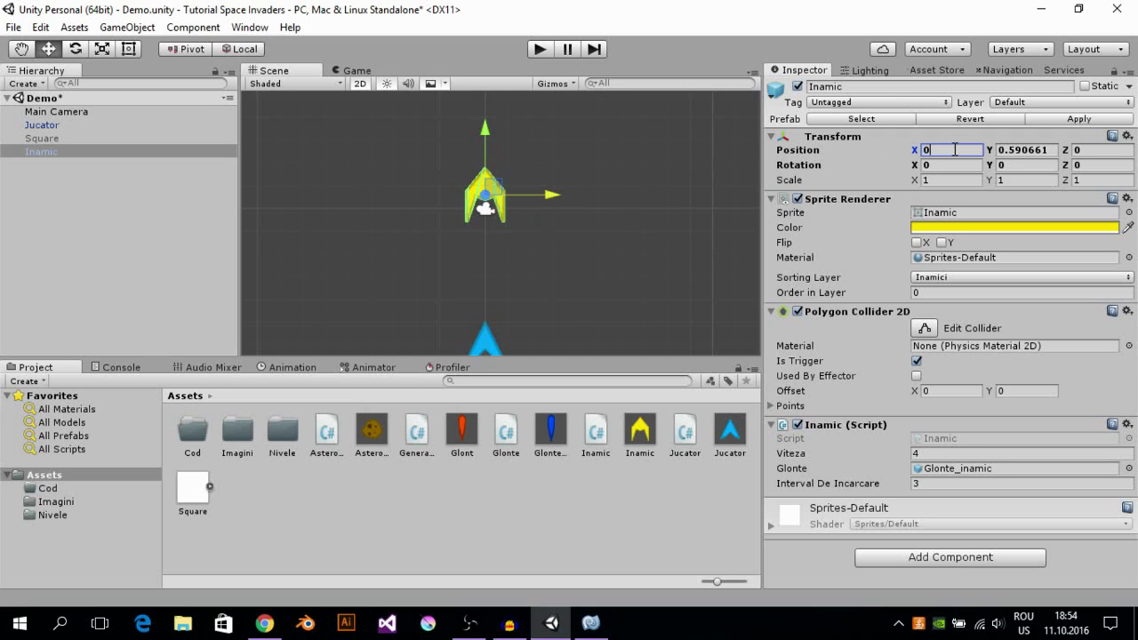
{"action": "key", "text": "BackSpace"}
{"action": "type", "text": "2"}
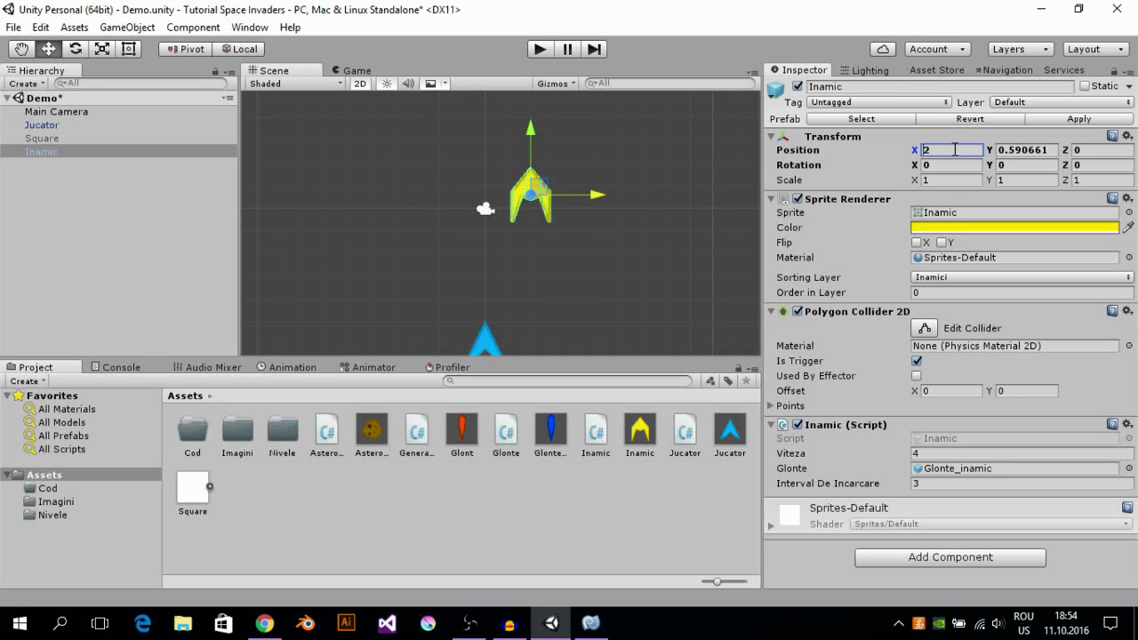
{"action": "type", "text": "-"}
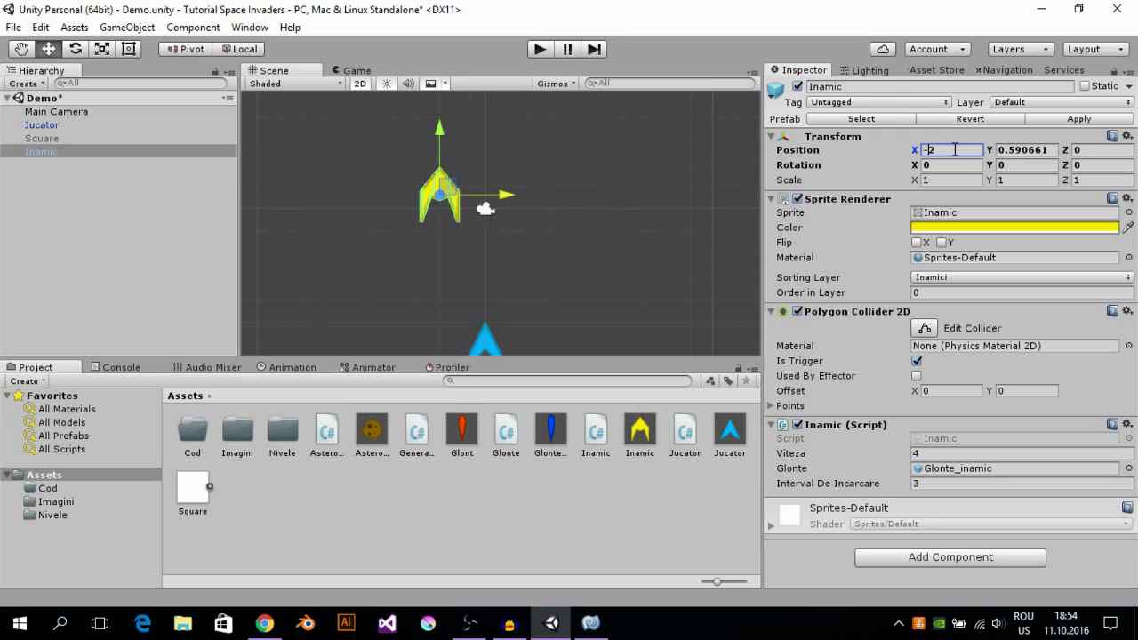
{"action": "key", "text": "Delete"}
{"action": "key", "text": "BackSpace"}
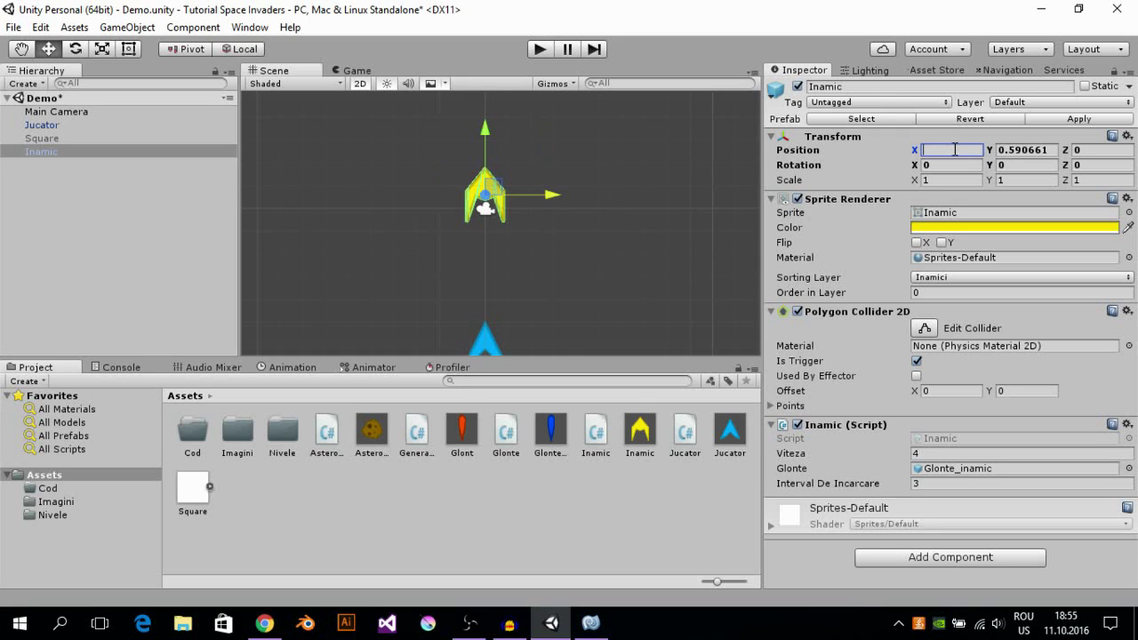
{"action": "type", "text": "0"}
Step: Declare public float distantaDeInterpolare = 2 on a new line below glonte in Inamic.cs
{"action": "left_click", "coordinate": [591, 622]}
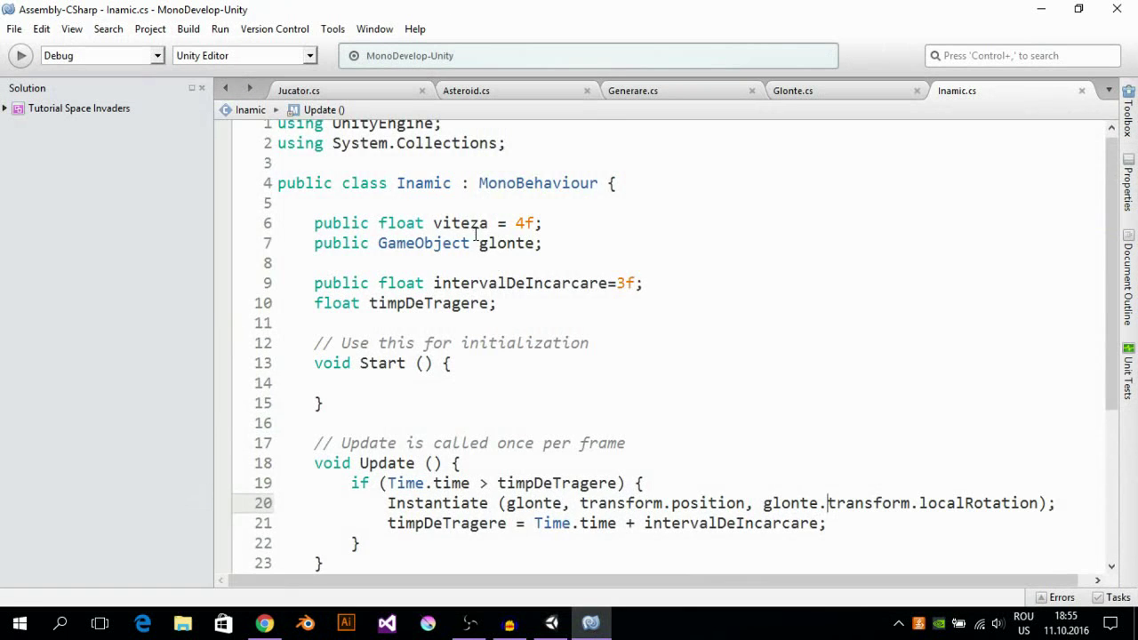
{"action": "scroll", "coordinate": [536, 267], "scroll_direction": "down", "scroll_amount": 1}
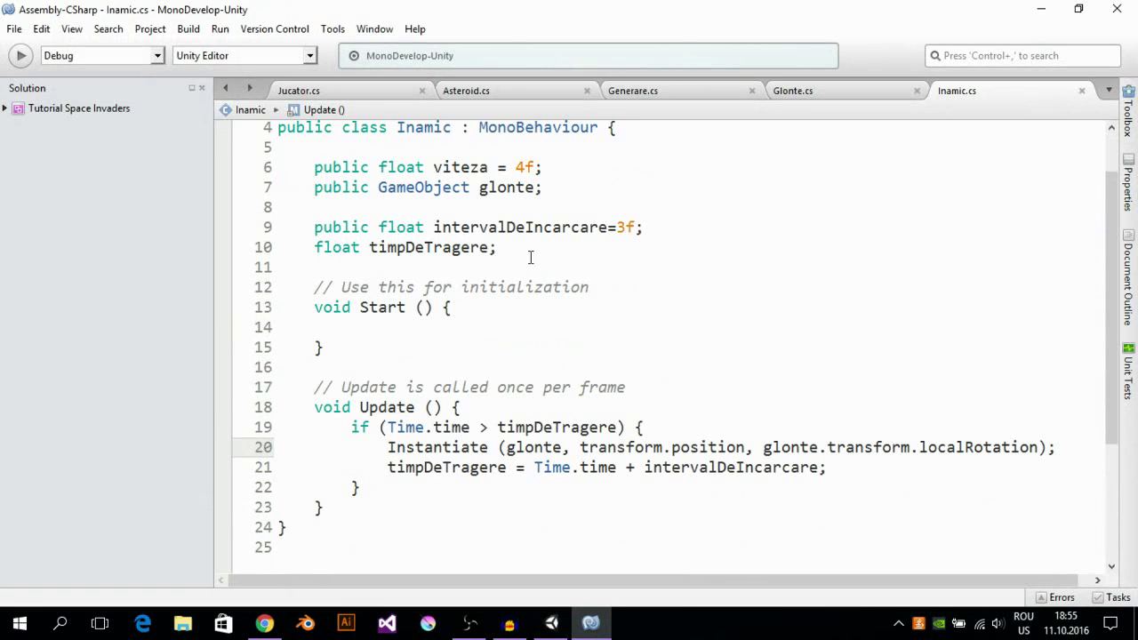
{"action": "left_click", "coordinate": [530, 253]}
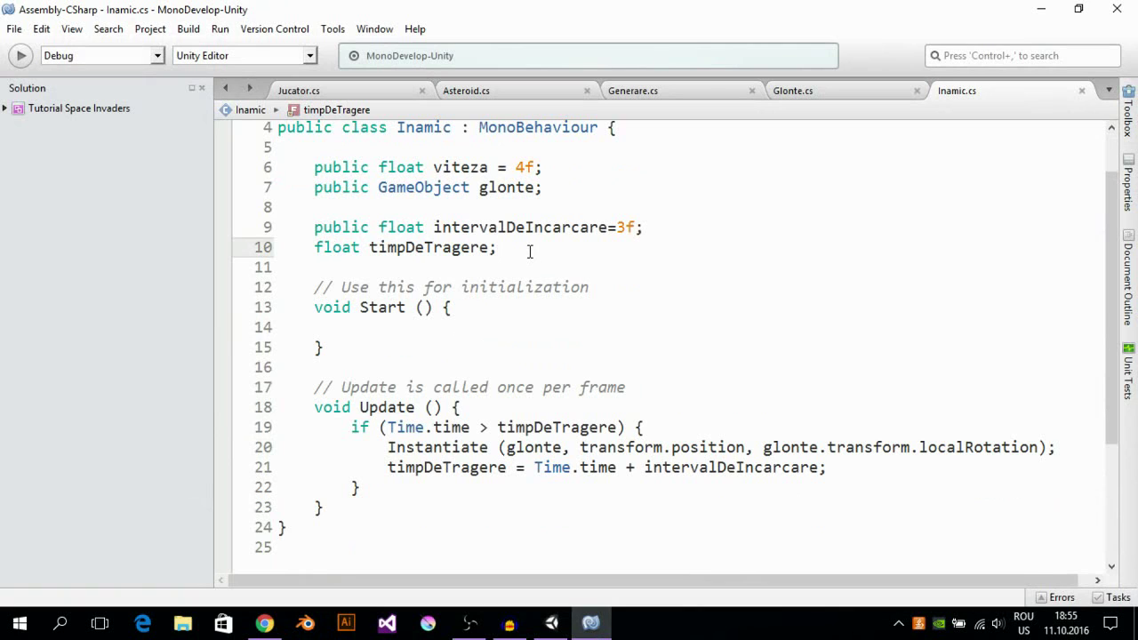
{"action": "key", "text": "Up"}
{"action": "key", "text": "Up"}
{"action": "key", "text": "Up"}
{"action": "key", "text": "Return"}
{"action": "key", "text": "Return"}
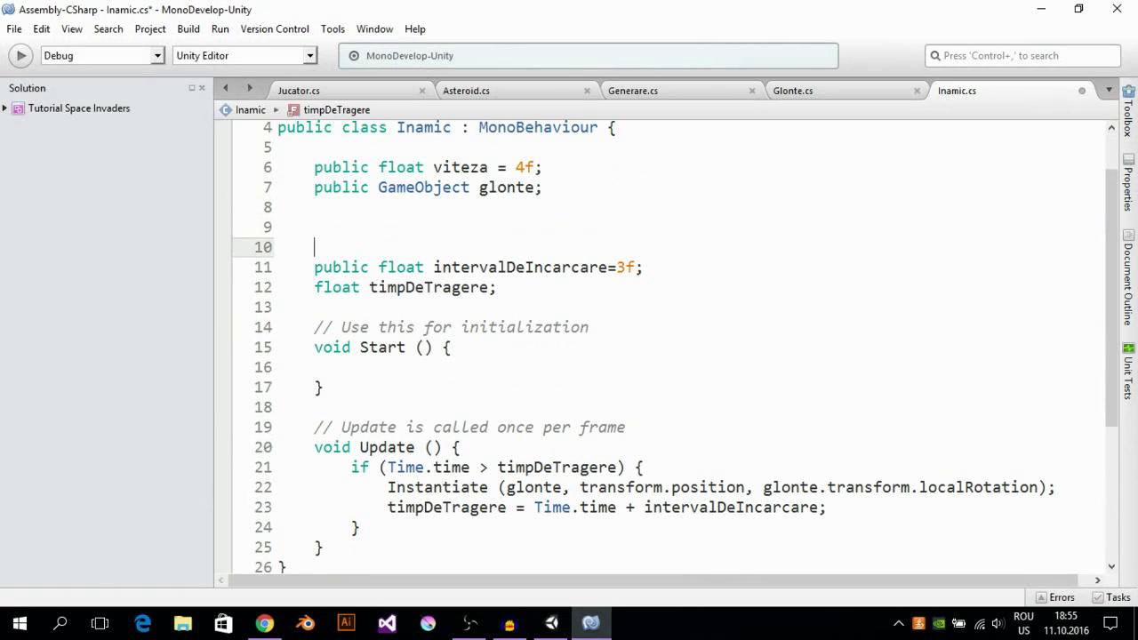
{"action": "key", "text": "Up"}
{"action": "type", "text": "pu"}
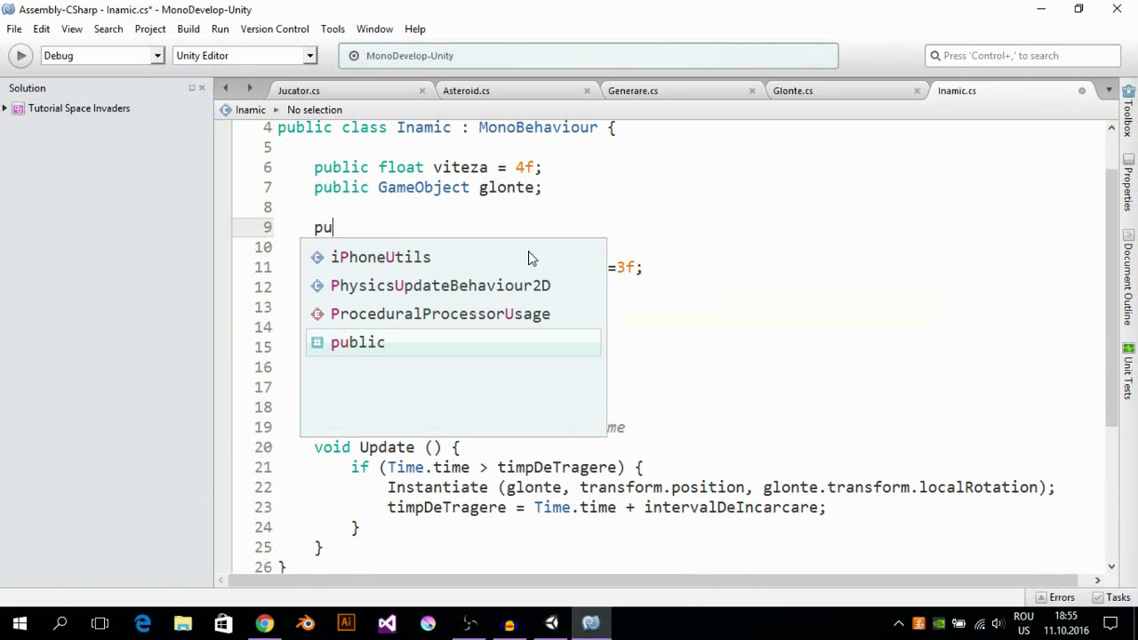
{"action": "key", "text": "space"}
{"action": "type", "text": "blic fl"}
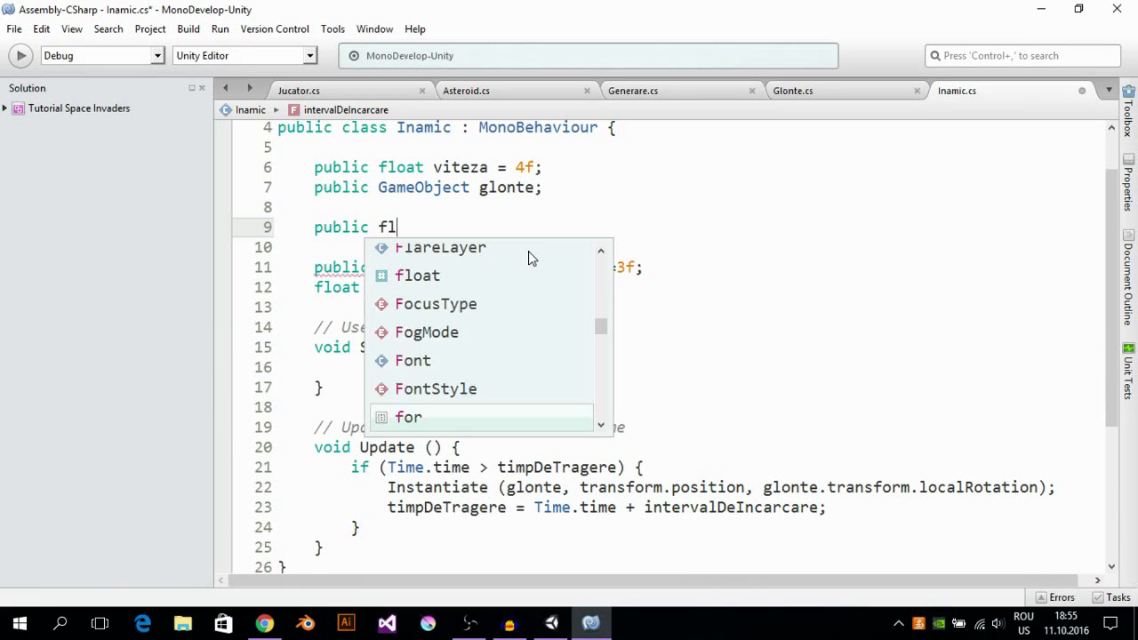
{"action": "type", "text": "o"}
{"action": "key", "text": "Return"}
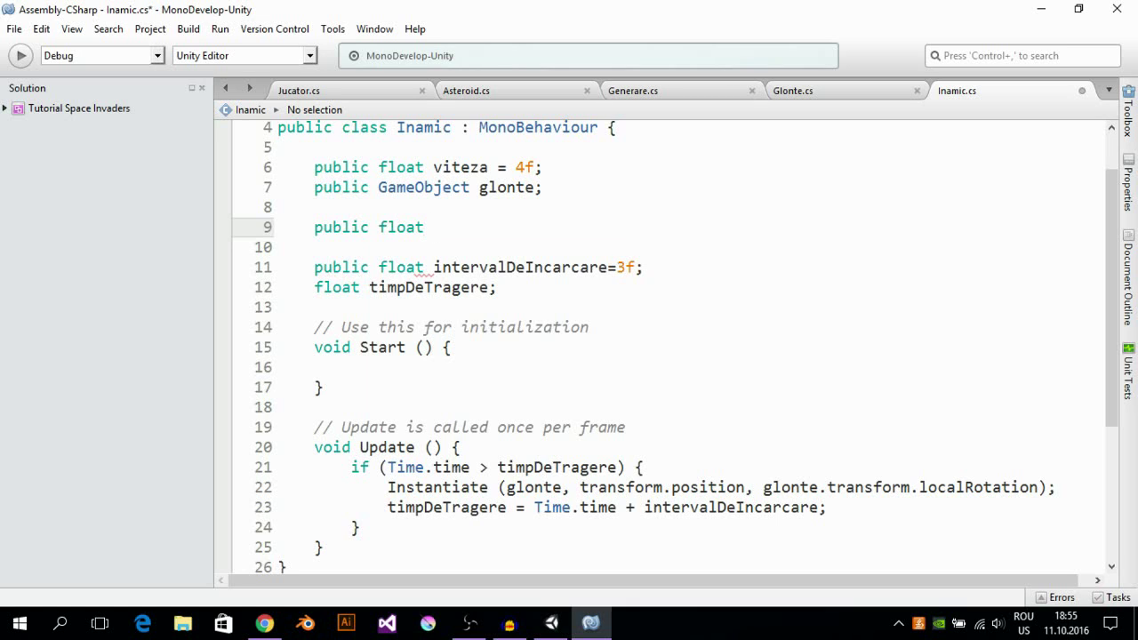
{"action": "type", "text": "dis"}
{"action": "type", "text": "tanta"}
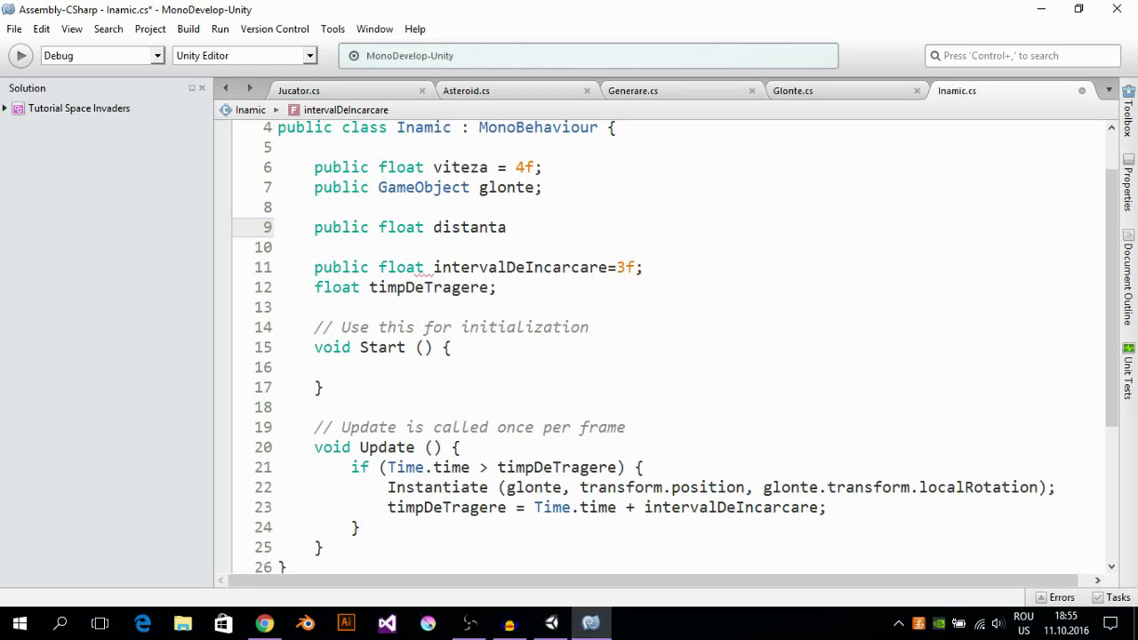
{"action": "type", "text": "DeI"}
{"action": "type", "text": "nterpol"}
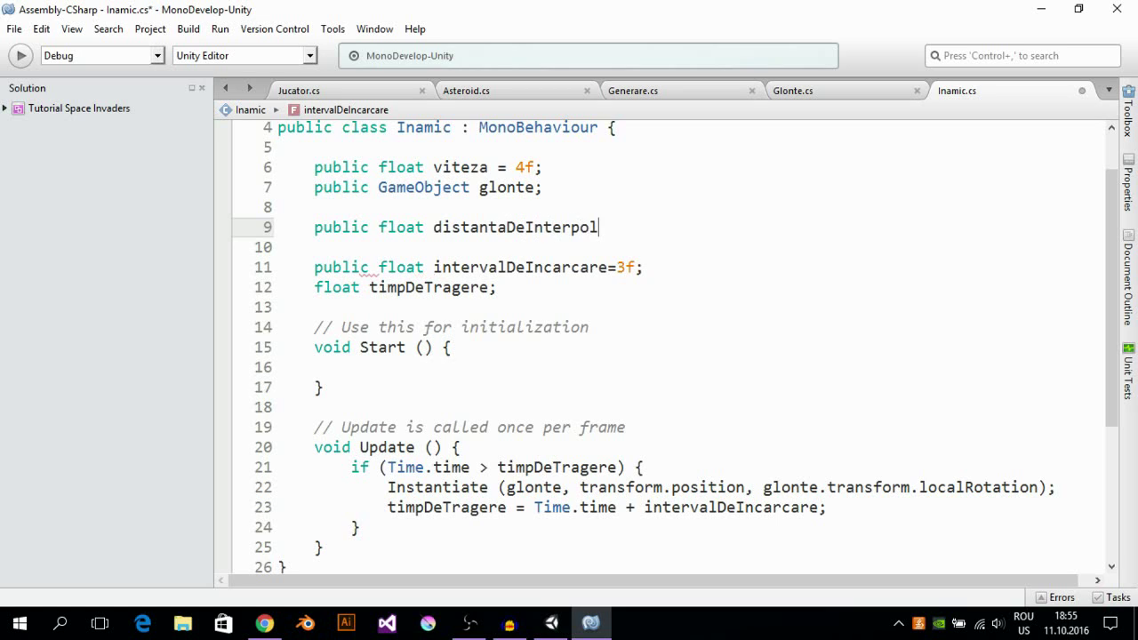
{"action": "type", "text": "are = 2"}
{"action": "type", "text": ";"}
Step: Add the f suffix so distantaDeInterpolare's value reads 2f, and review the declaration
{"action": "key", "text": "Left"}
{"action": "type", "text": "f"}
{"action": "key", "text": "Down"}
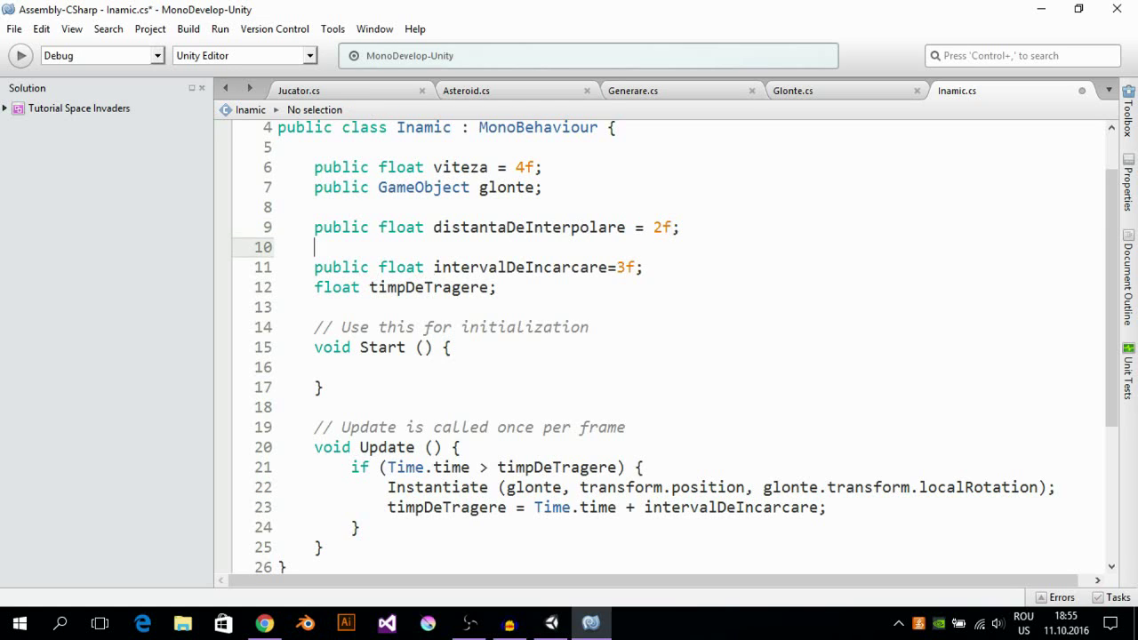
{"action": "key", "text": "Down"}
{"action": "key", "text": "Down"}
{"action": "key", "text": "Down"}
{"action": "key", "text": "Down"}
{"action": "key", "text": "Up"}
{"action": "key", "text": "Down"}
{"action": "key", "text": "Up"}
{"action": "key", "text": "Up"}
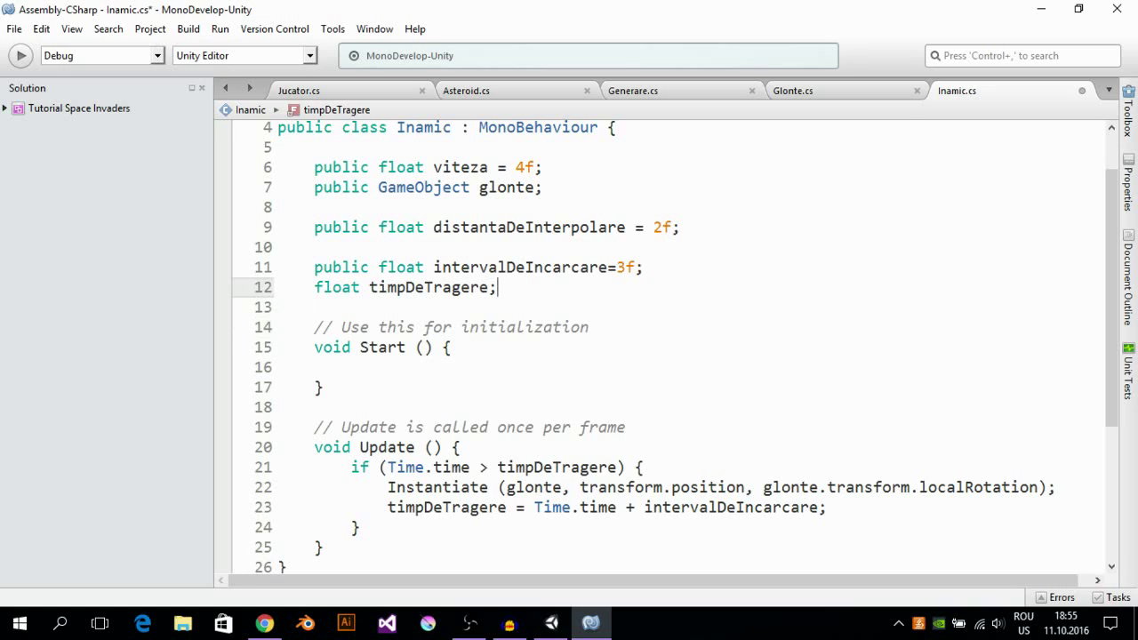
{"action": "left_click", "coordinate": [667, 228]}
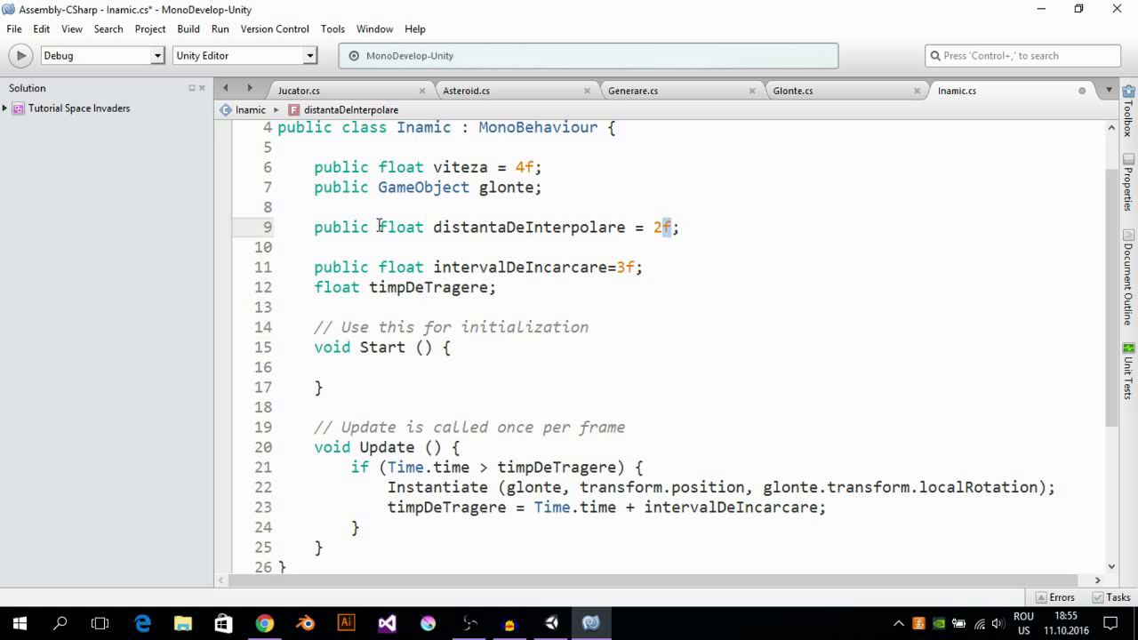
{"action": "left_click_drag", "start_coordinate": [380, 226], "coordinate": [426, 227]}
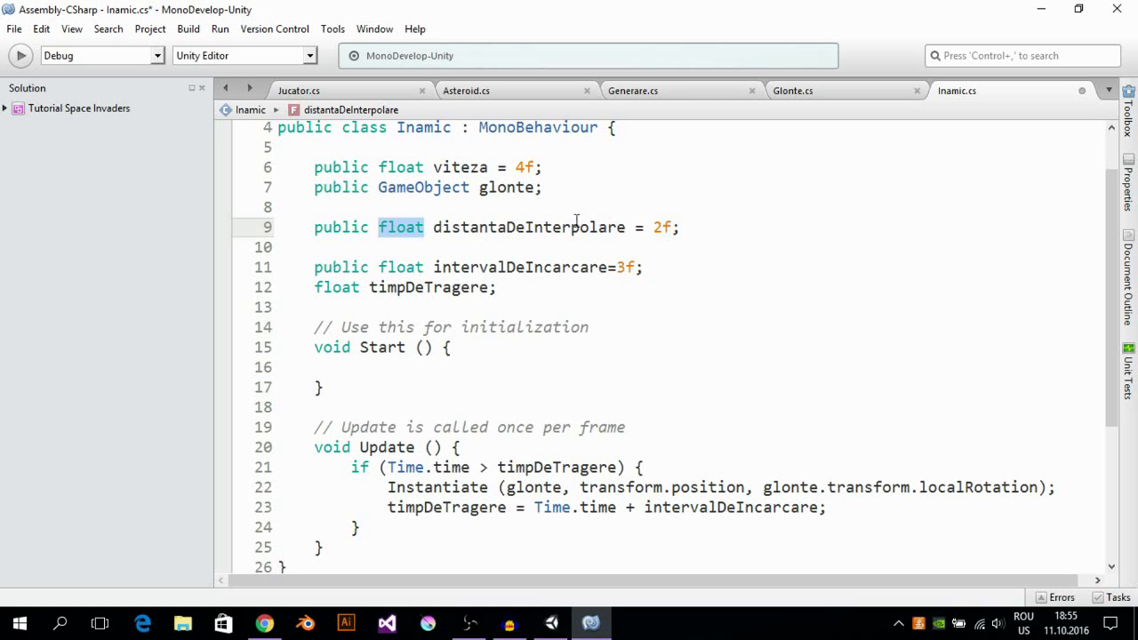
{"action": "left_click_drag", "start_coordinate": [662, 228], "coordinate": [672, 227]}
{"action": "scroll", "coordinate": [498, 276], "scroll_direction": "down", "scroll_amount": 2}
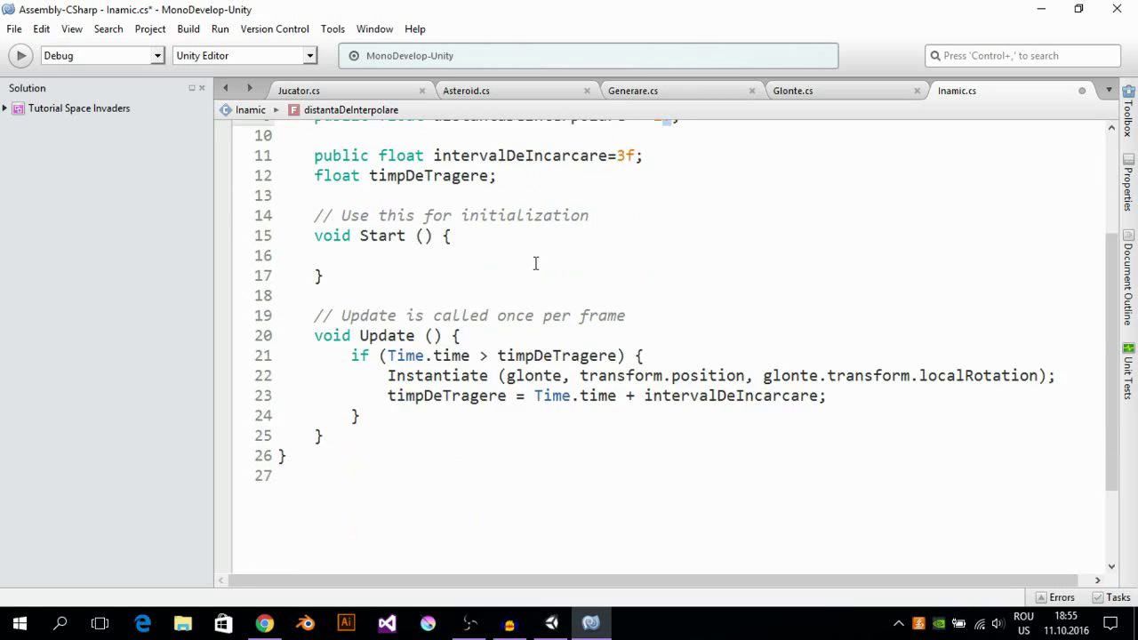
{"action": "scroll", "coordinate": [412, 305], "scroll_direction": "up", "scroll_amount": 1}
{"action": "scroll", "coordinate": [472, 297], "scroll_direction": "up", "scroll_amount": 2}
{"action": "left_click", "coordinate": [516, 343]}
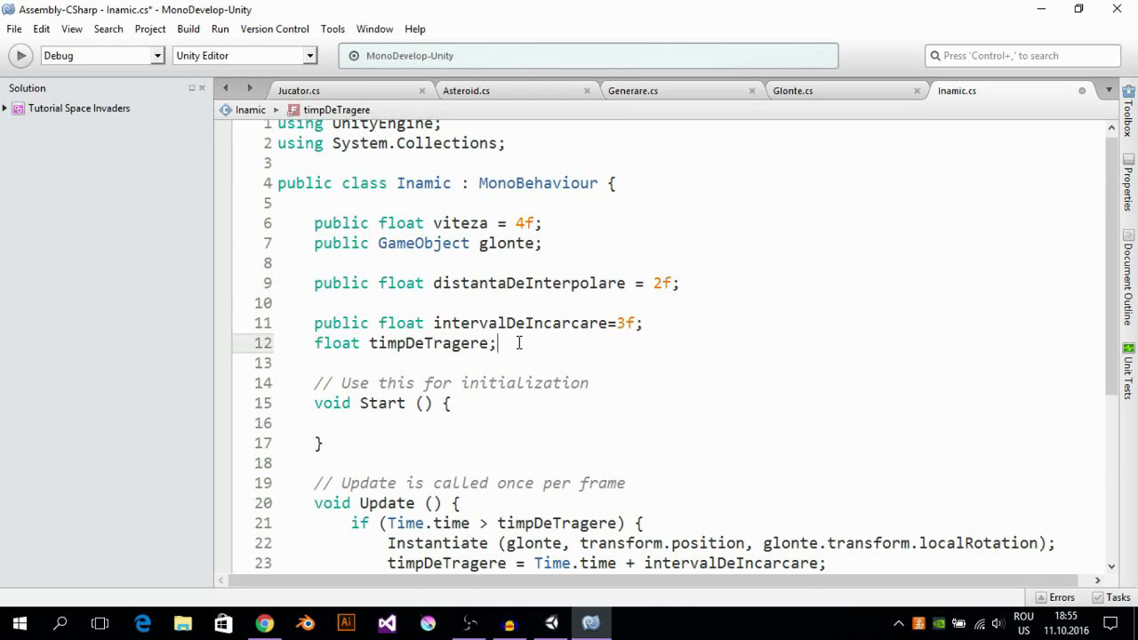
Step: Declare Vector3 pozitie1; and Vector3 pozitie2; below timpDeTragere
{"action": "key", "text": "Return"}
{"action": "key", "text": "Return"}
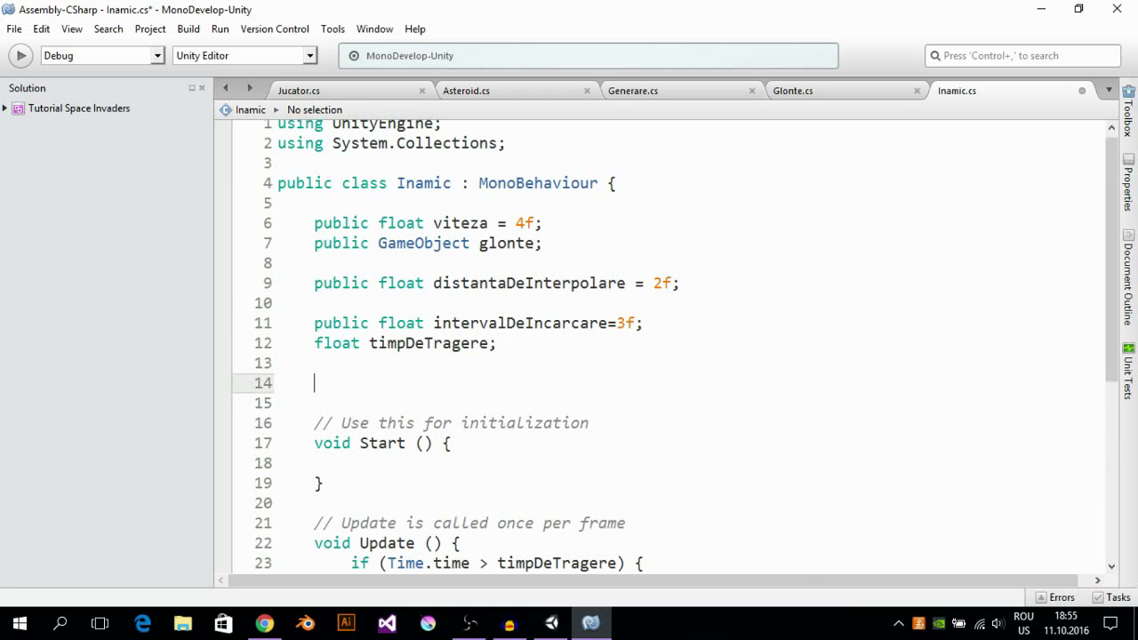
{"action": "type", "text": "vec"}
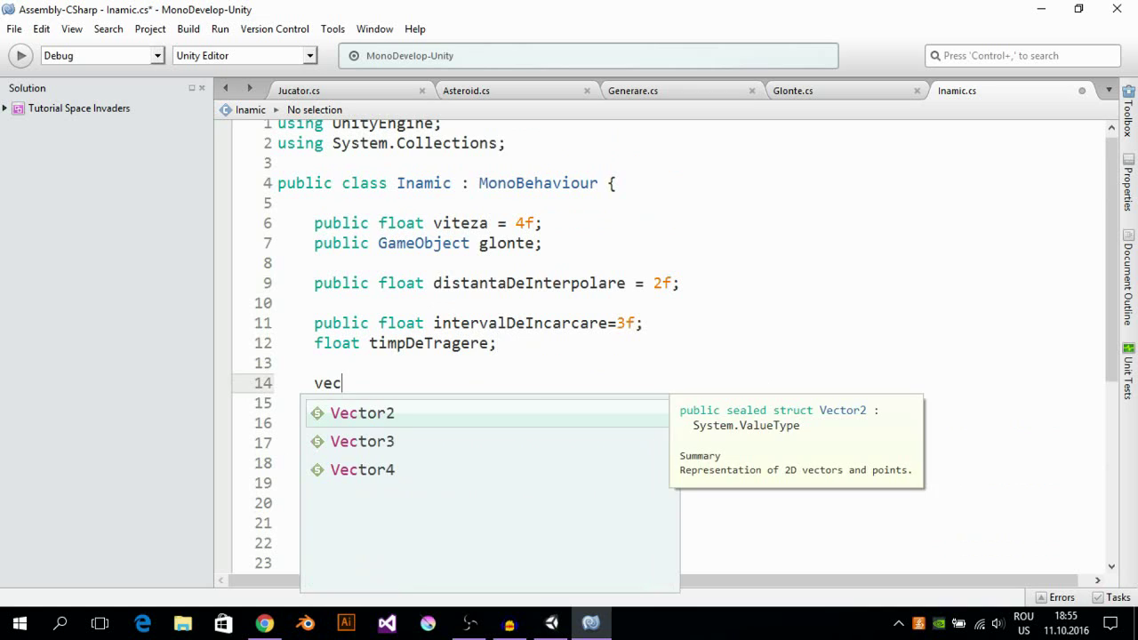
{"action": "key", "text": "Down"}
{"action": "key", "text": "Return"}
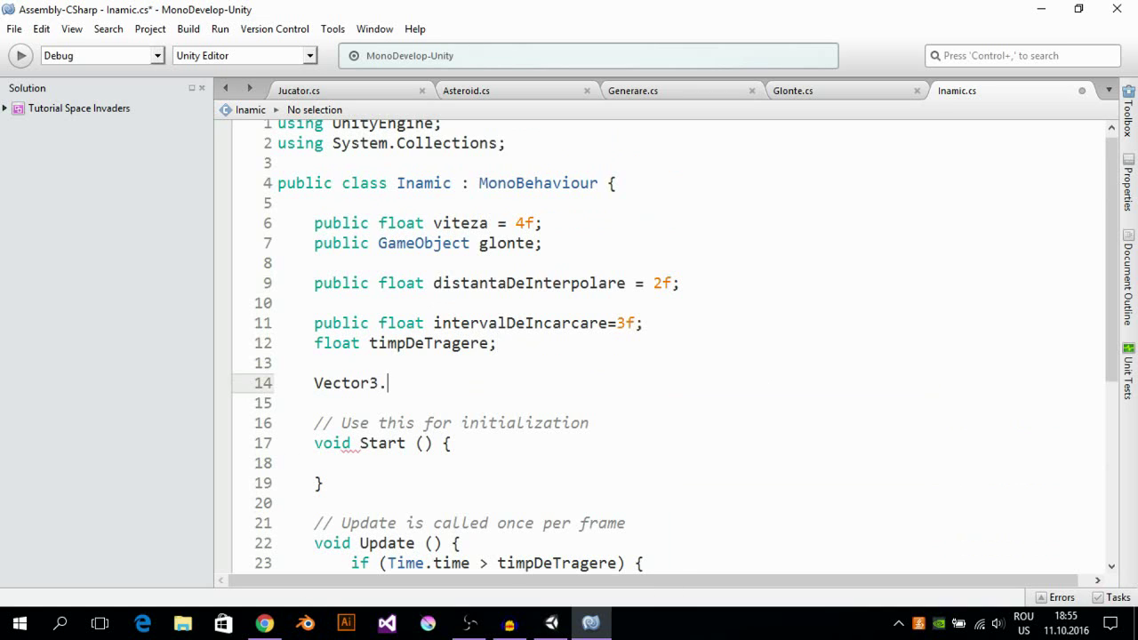
{"action": "key", "text": "BackSpace"}
{"action": "type", "text": "poz"}
{"action": "type", "text": "itie"}
{"action": "type", "text": "1;"}
{"action": "key", "text": "Return"}
{"action": "type", "text": "ve"}
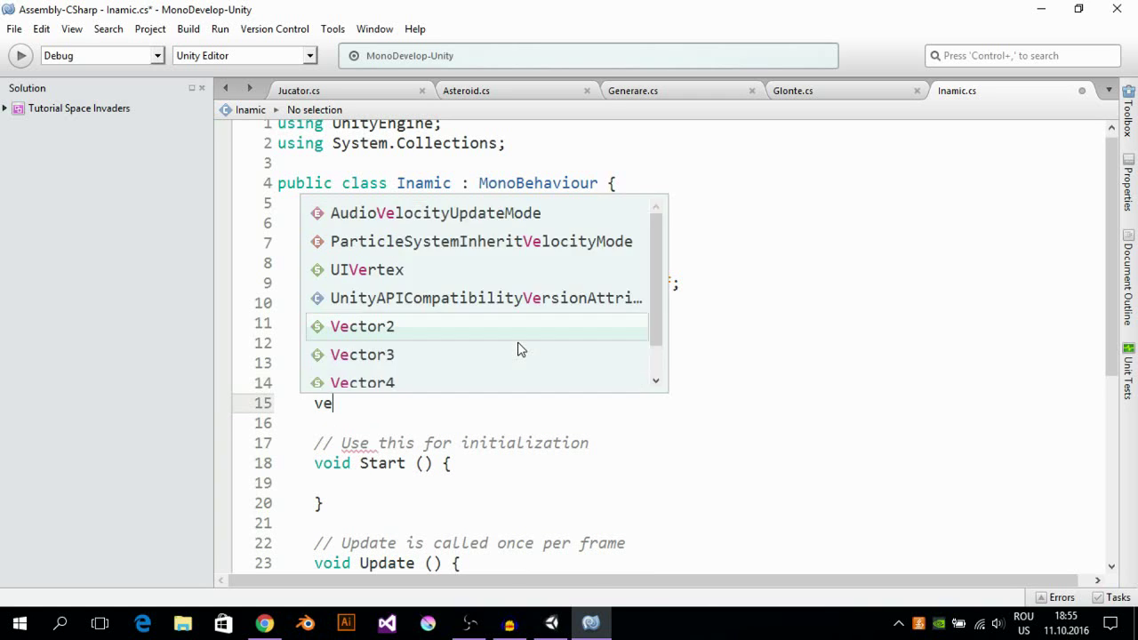
{"action": "type", "text": "c"}
{"action": "key", "text": "Down"}
{"action": "key", "text": "Return"}
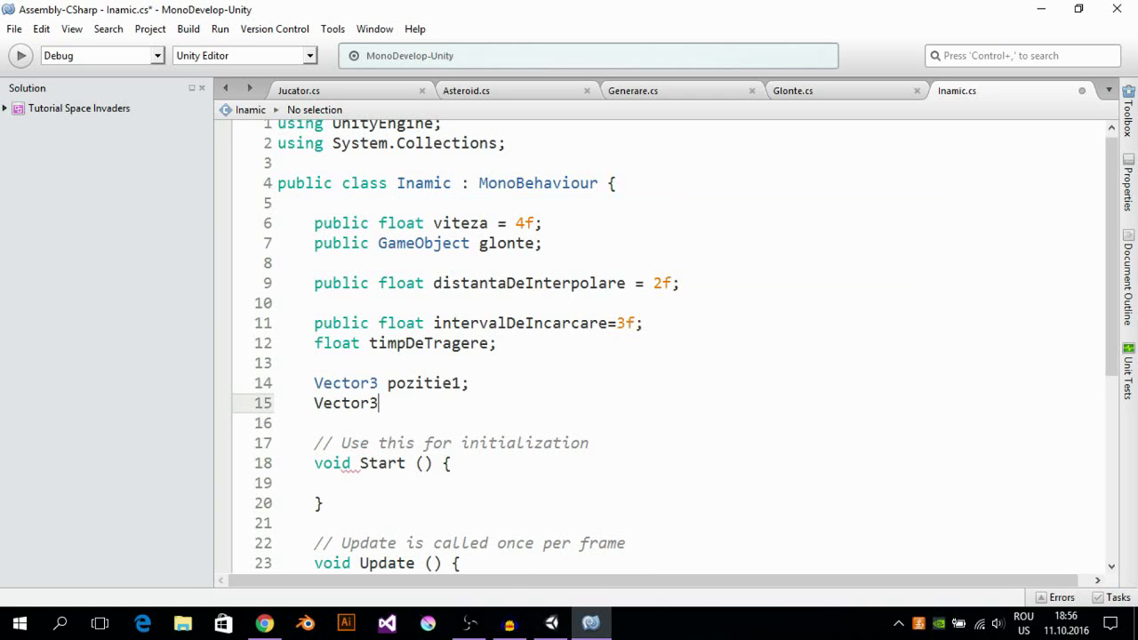
{"action": "type", "text": "poziti"}
{"action": "type", "text": "e2"}
{"action": "type", "text": ";"}
Step: Add bool dreapta = true; above the Vector3 fields
{"action": "key", "text": "Up"}
{"action": "key", "text": "Up"}
{"action": "key", "text": "Up"}
{"action": "key", "text": "Down"}
{"action": "key", "text": "Down"}
{"action": "key", "text": "Up"}
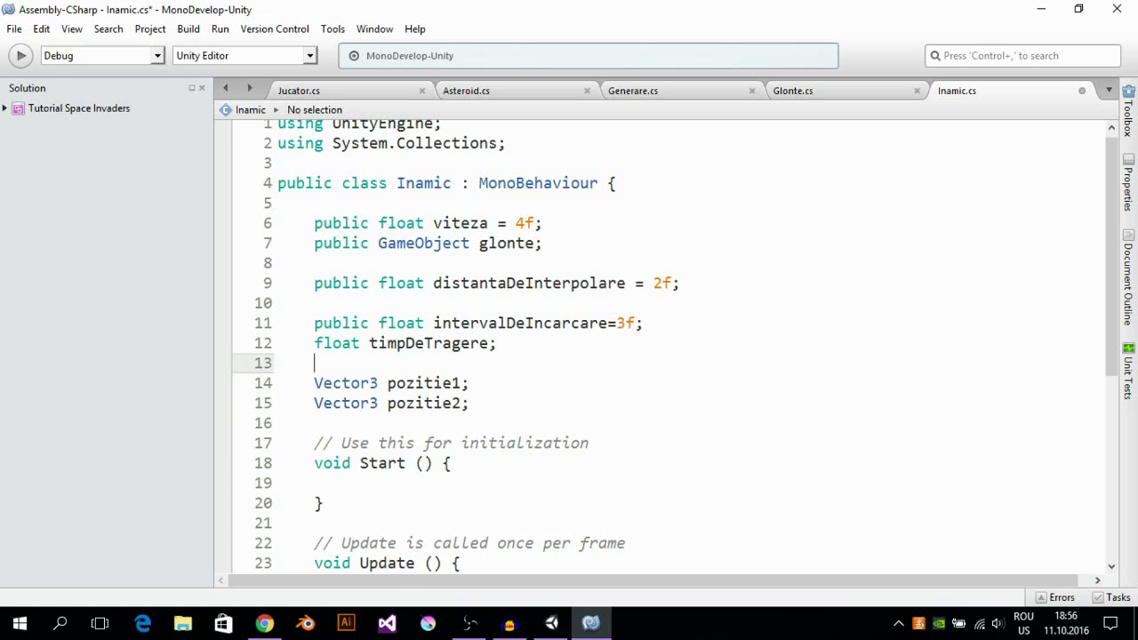
{"action": "key", "text": "Return"}
{"action": "key", "text": "Return"}
{"action": "key", "text": "Up"}
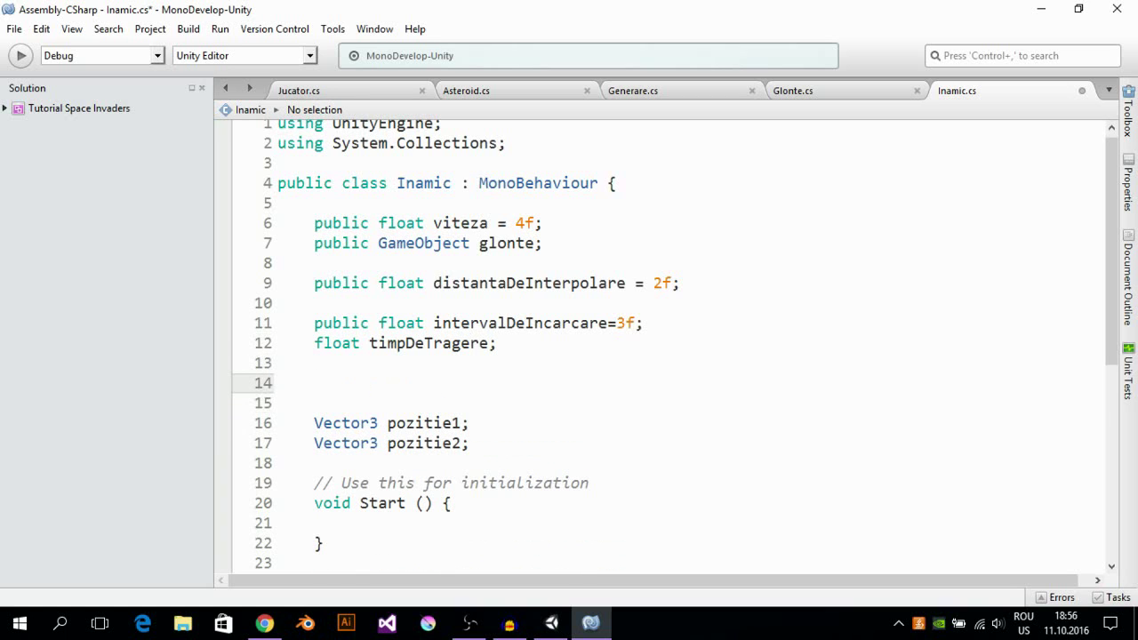
{"action": "type", "text": "bo"}
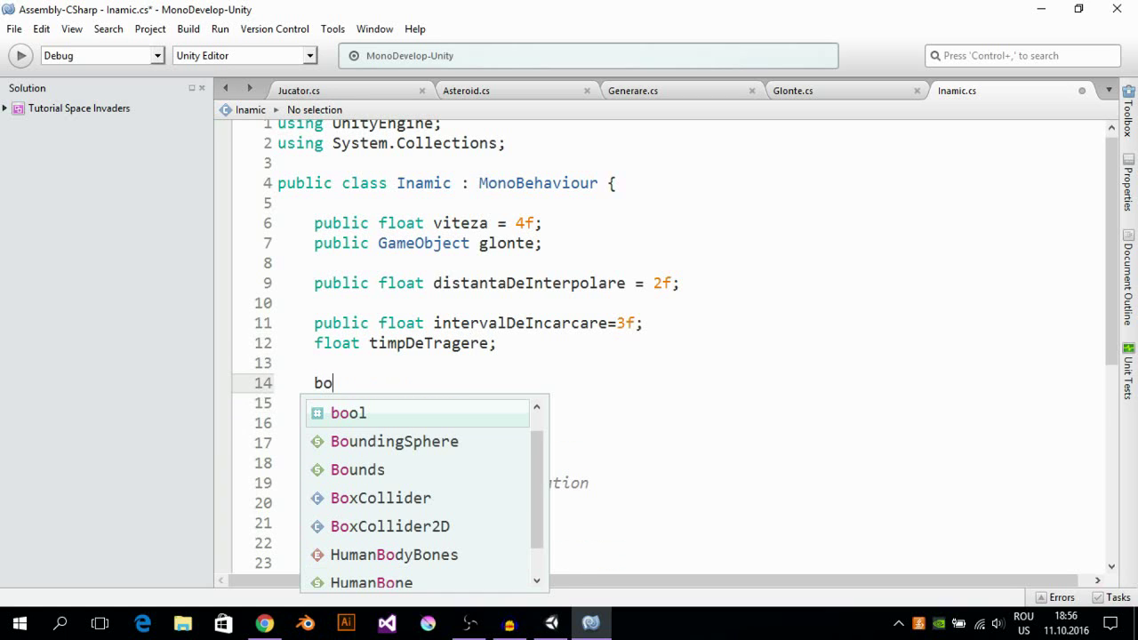
{"action": "key", "text": "Return"}
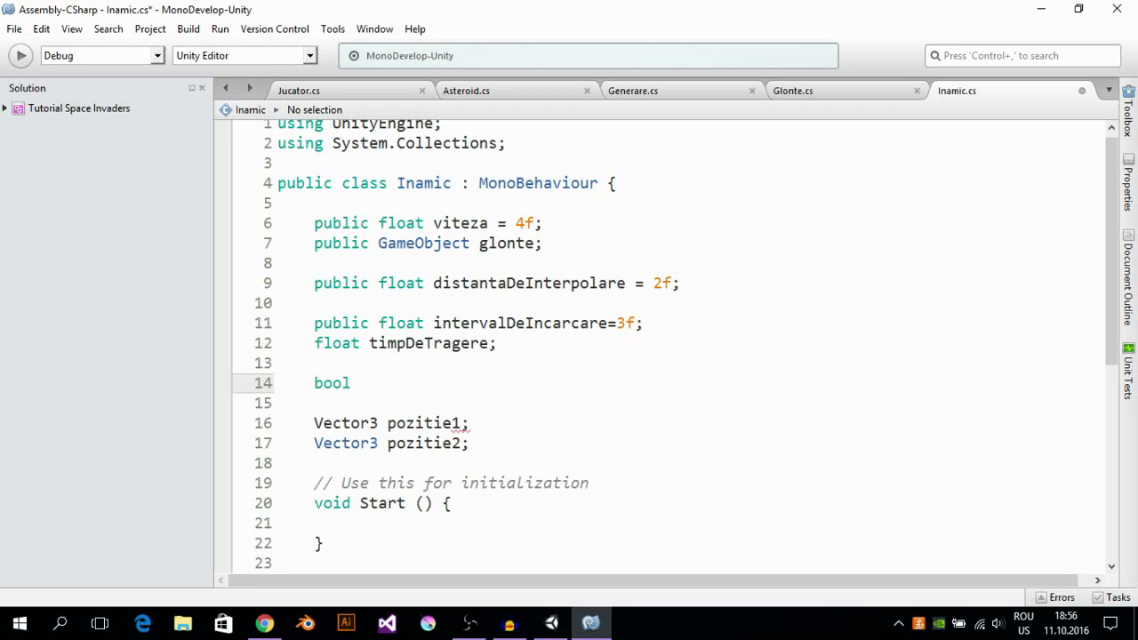
{"action": "type", "text": "drea"}
{"action": "type", "text": "pta"}
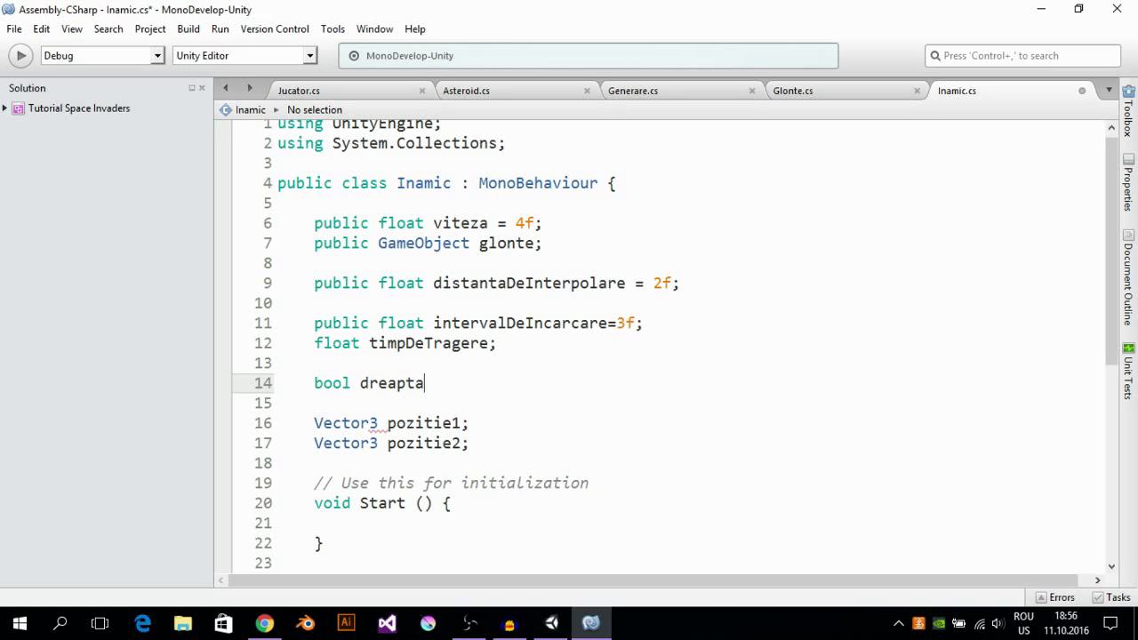
{"action": "type", "text": "="}
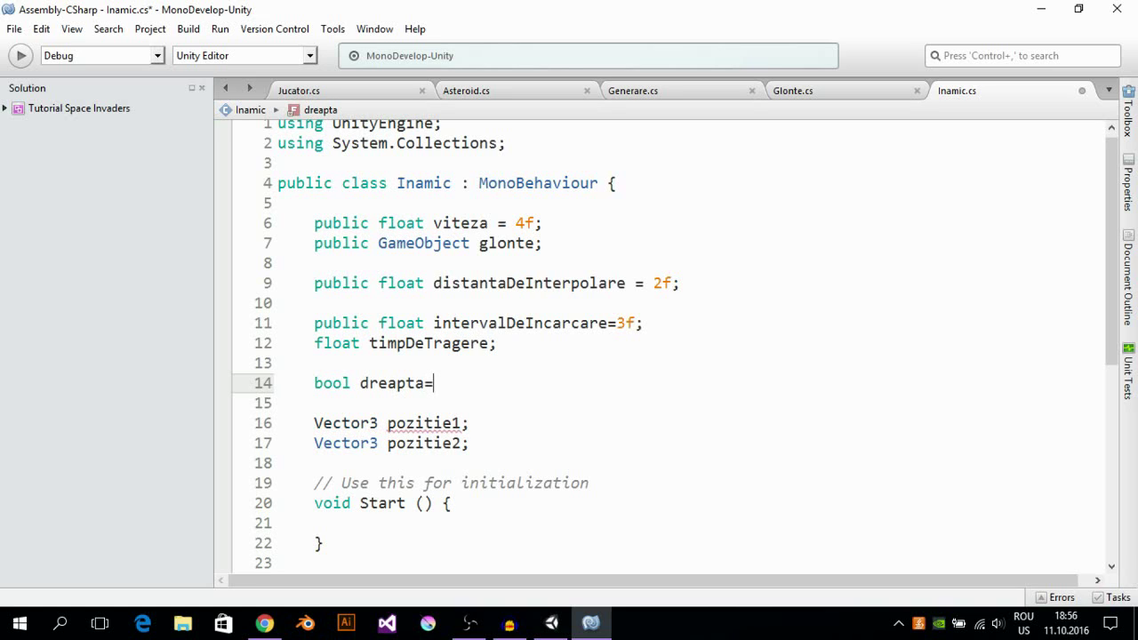
{"action": "type", "text": "tr"}
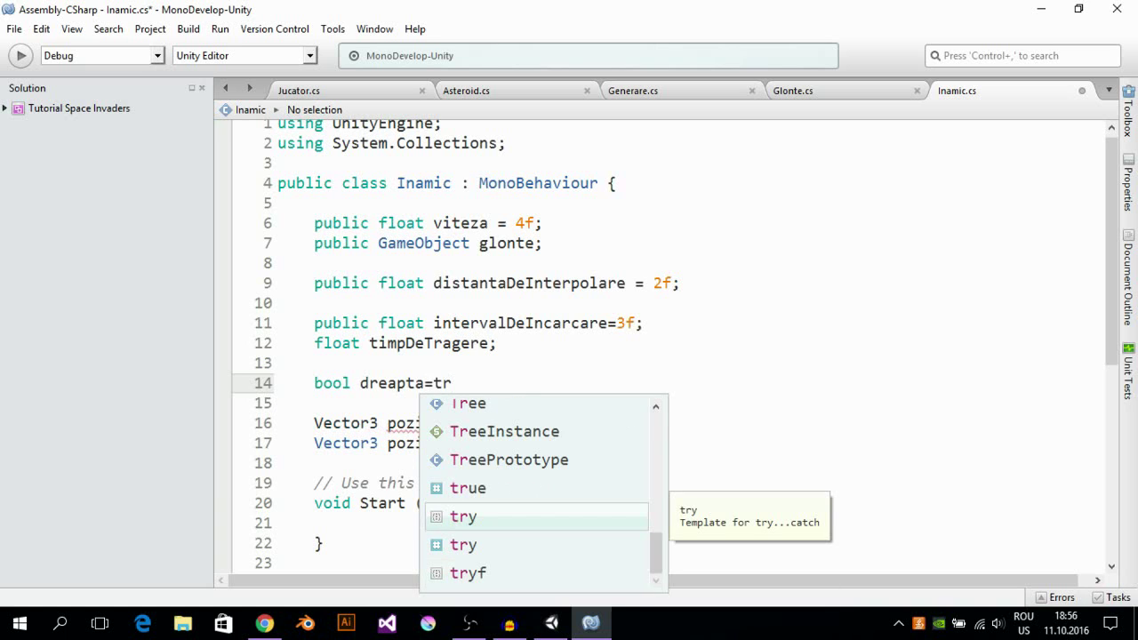
{"action": "type", "text": "ue"}
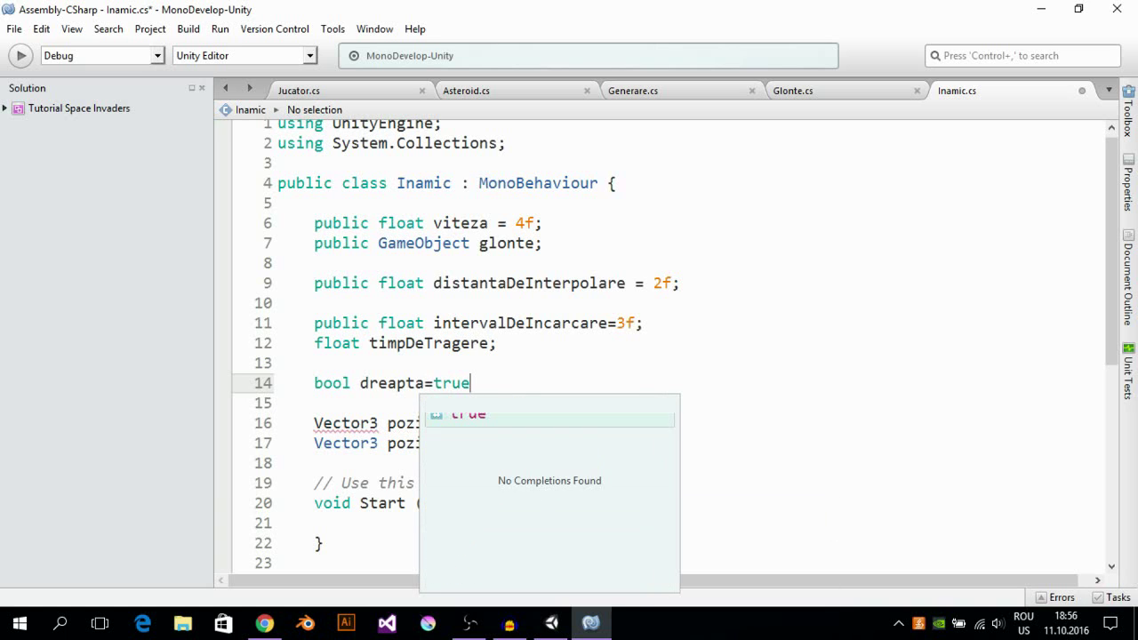
{"action": "type", "text": ";"}
{"action": "key", "text": "Left"}
{"action": "key", "text": "Left"}
{"action": "key", "text": "Left"}
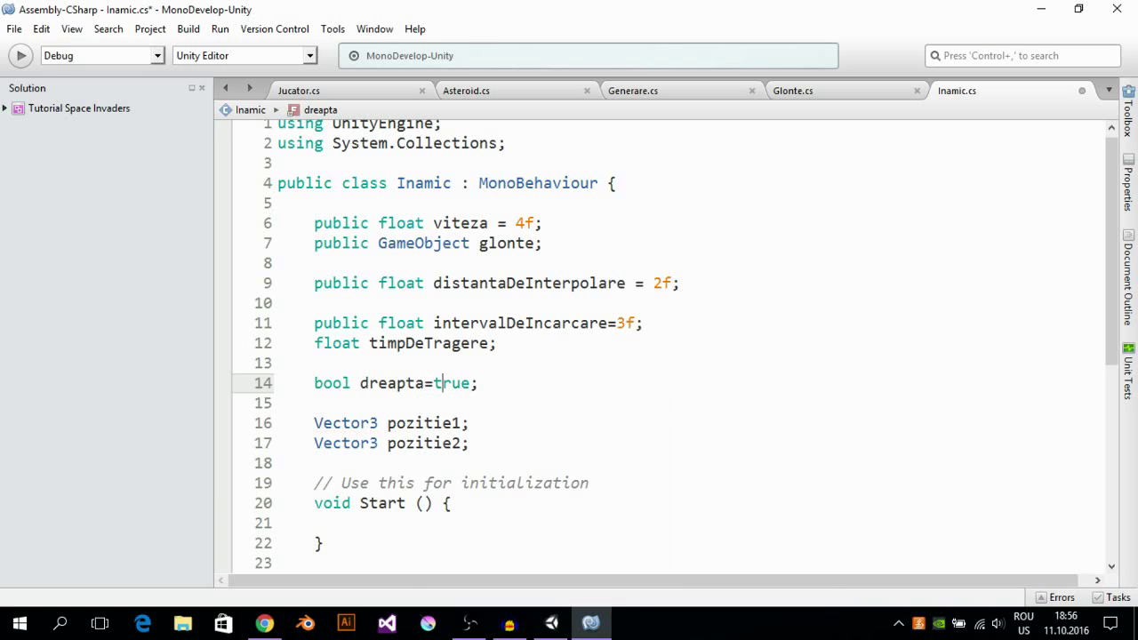
{"action": "key", "text": "Left"}
{"action": "key", "text": "Left"}
{"action": "key", "text": "Left"}
{"action": "key", "text": "Down"}
{"action": "key", "text": "Down"}
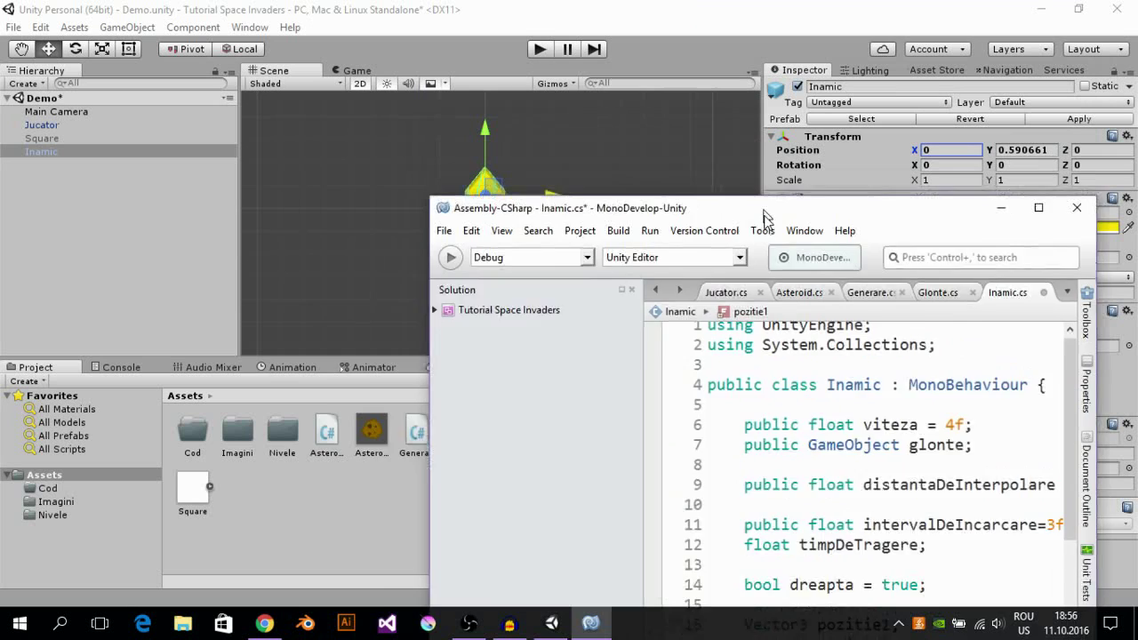
{"action": "left_click_drag", "start_coordinate": [785, 16], "coordinate": [578, 327]}
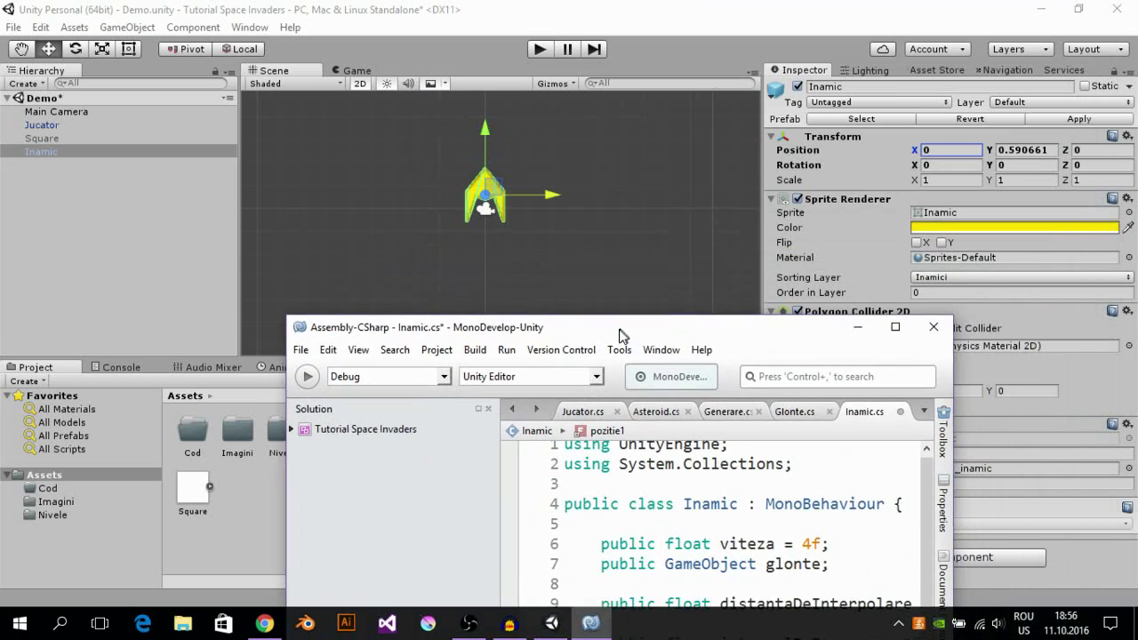
{"action": "mouse_move", "coordinate": [541, 206]}
{"action": "left_mouse_down"}
{"action": "mouse_move", "coordinate": [572, 202]}
{"action": "mouse_move", "coordinate": [494, 202]}
{"action": "left_mouse_up"}
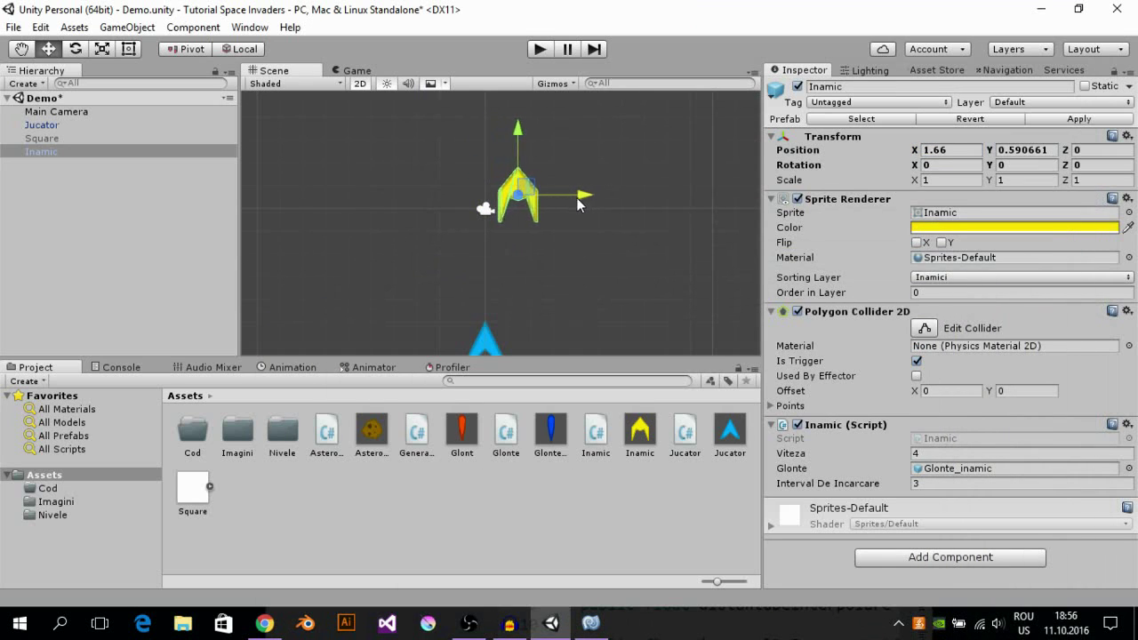
{"action": "key", "text": "ctrl+z"}
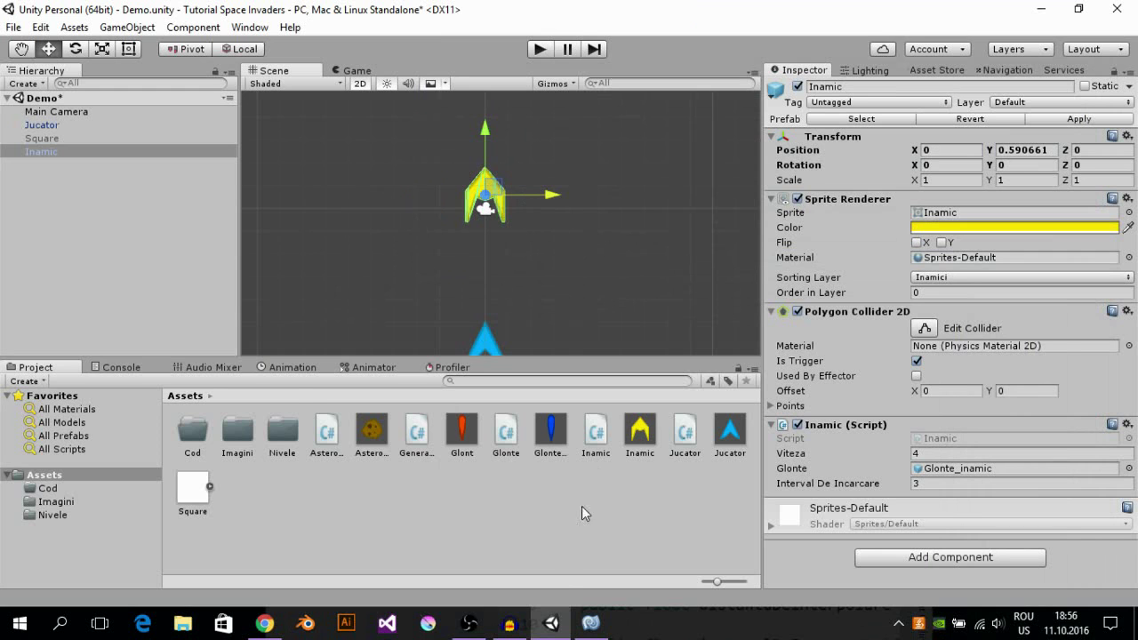
{"action": "left_click", "coordinate": [590, 622]}
Step: Begin the pozitie1 = new Vector3 assignment inside Start()
{"action": "left_click_drag", "start_coordinate": [650, 317], "coordinate": [632, 4]}
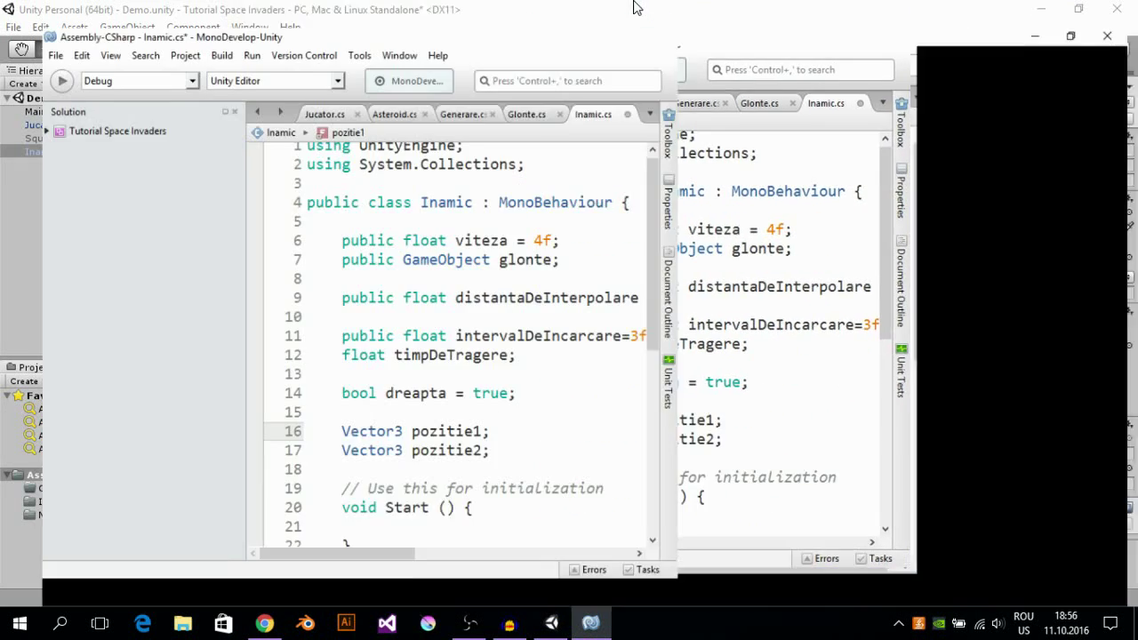
{"action": "scroll", "coordinate": [515, 356], "scroll_direction": "down", "scroll_amount": 3}
{"action": "scroll", "coordinate": [482, 301], "scroll_direction": "down", "scroll_amount": 1}
{"action": "left_click", "coordinate": [469, 311]}
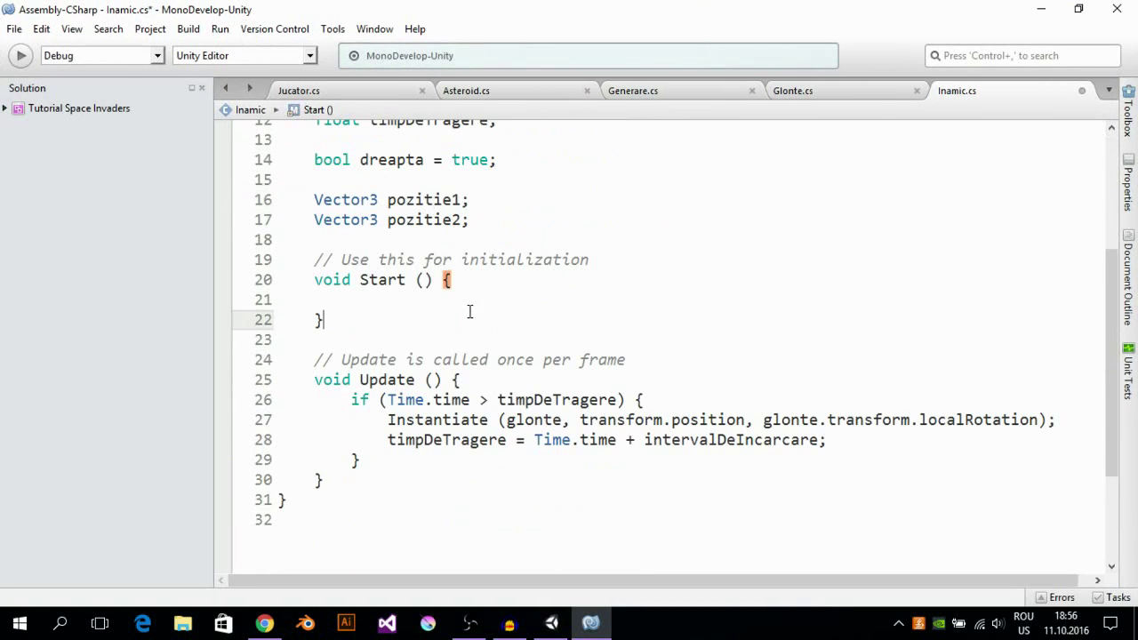
{"action": "key", "text": "Up"}
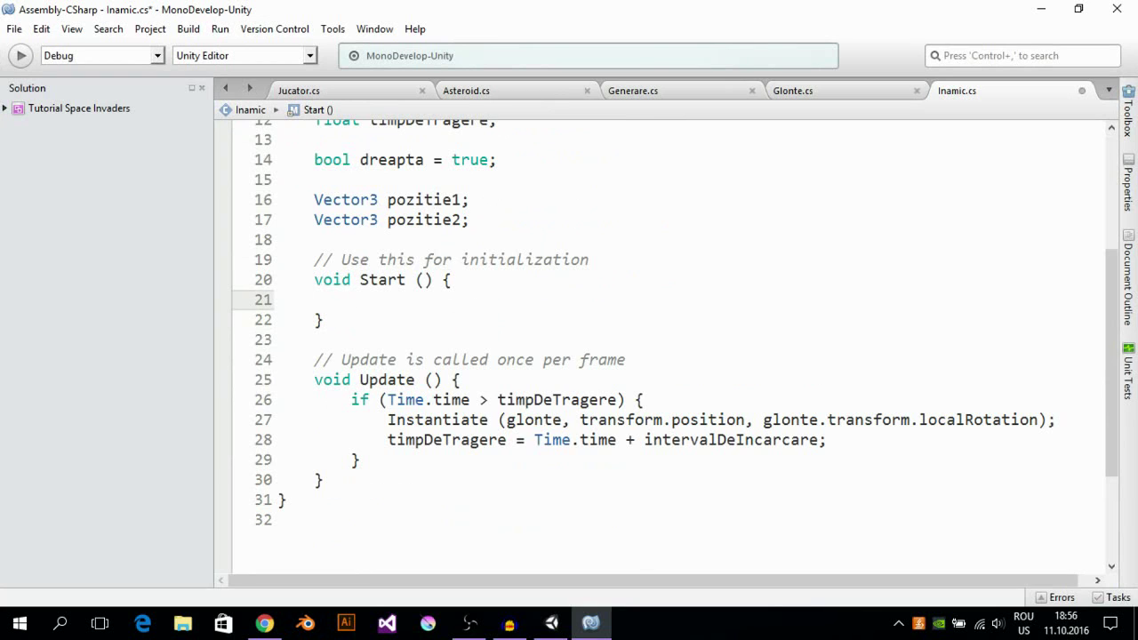
{"action": "type", "text": "po"}
{"action": "key", "text": "Return"}
{"action": "type", "text": "pozitie1="}
{"action": "type", "text": "("}
{"action": "key", "text": "BackSpace"}
{"action": "type", "text": "new "}
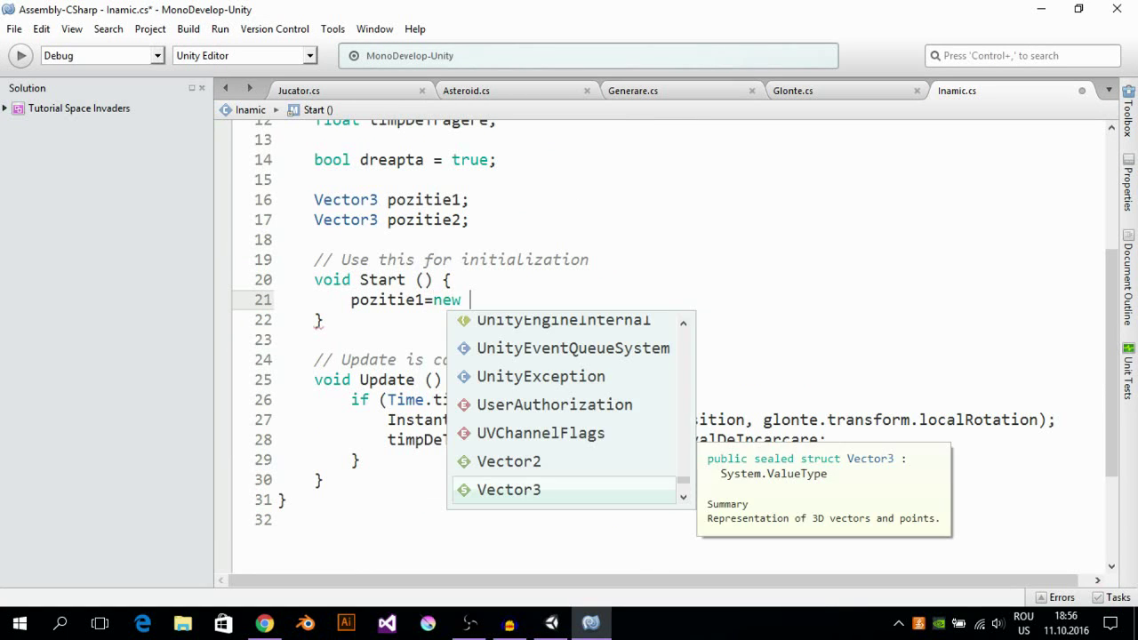
{"action": "type", "text": "vec"}
{"action": "key", "text": "Down"}
{"action": "key", "text": "Return"}
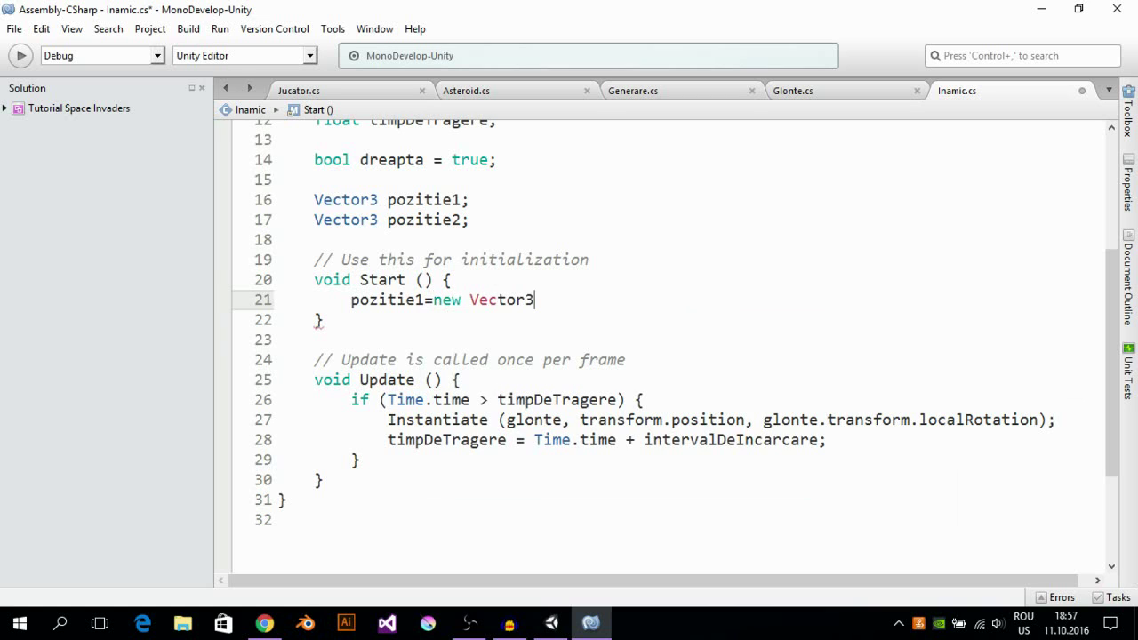
Step: Fill the Vector3 arguments with transform.position.x, transform.position.y and 0
{"action": "type", "text": "()"}
{"action": "type", "text": "tra"}
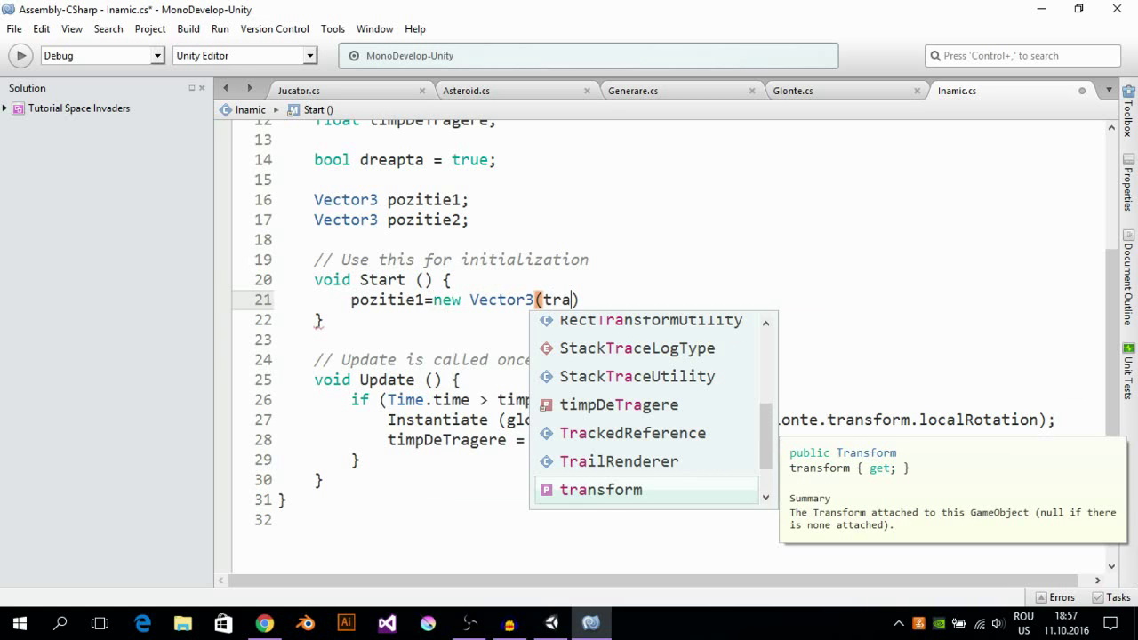
{"action": "key", "text": "Return"}
{"action": "type", "text": ".po"}
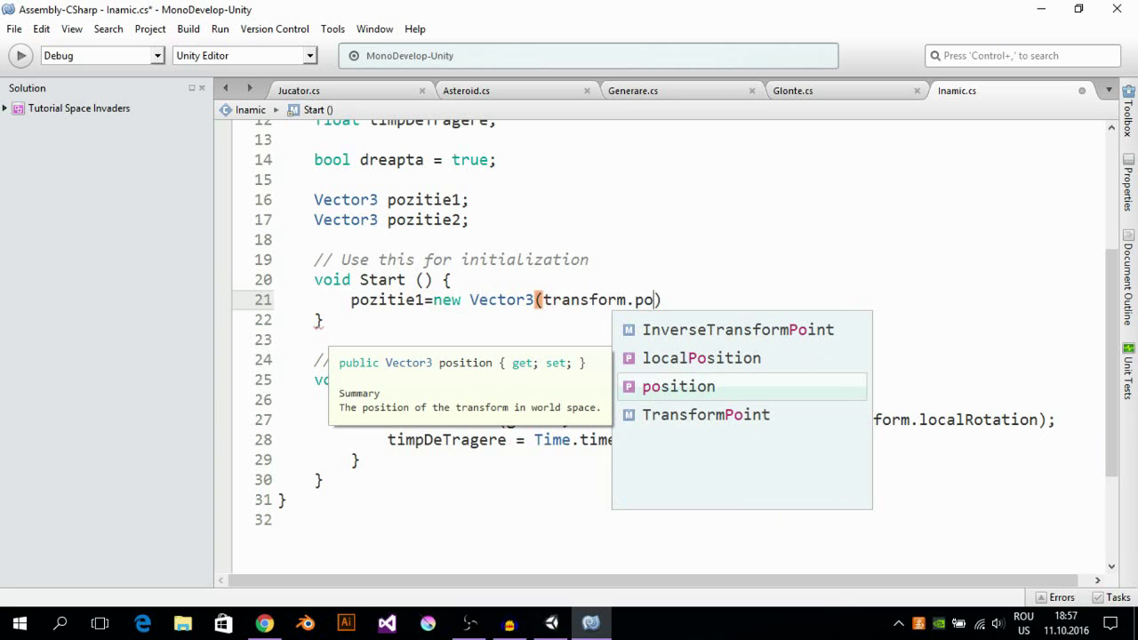
{"action": "key", "text": "Return"}
{"action": "type", "text": "."}
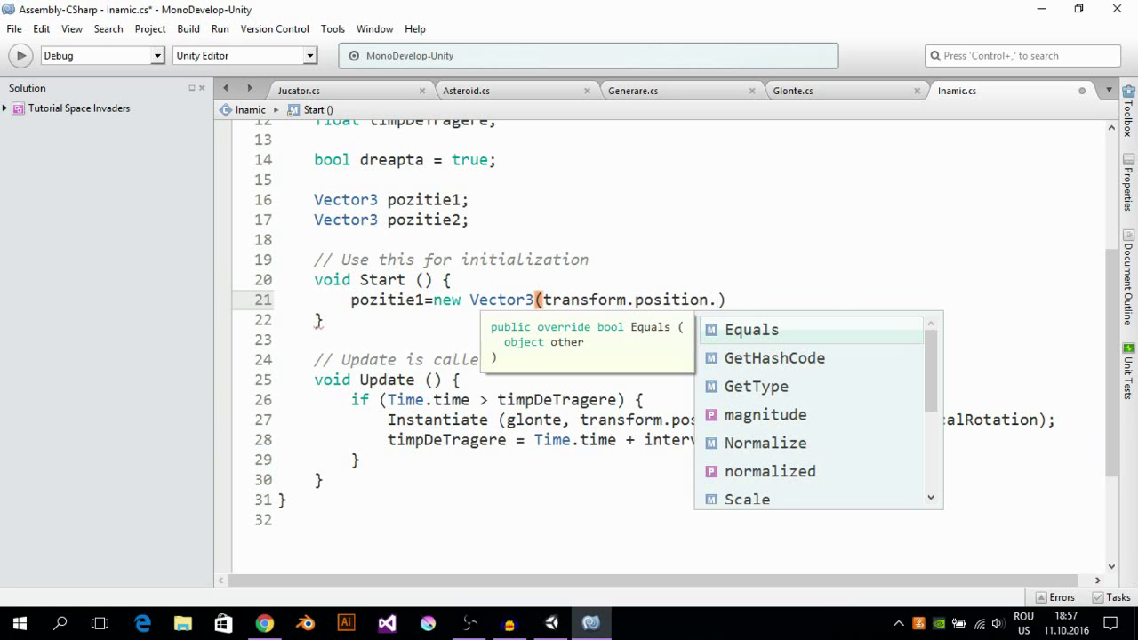
{"action": "type", "text": "x,t"}
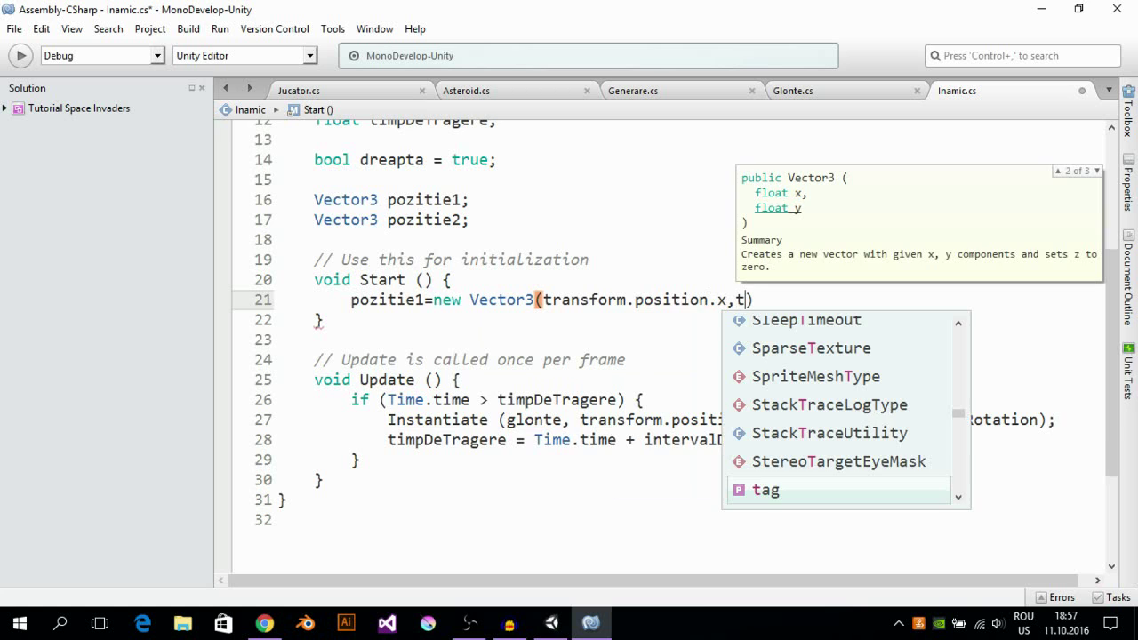
{"action": "type", "text": "ra"}
{"action": "key", "text": "Return"}
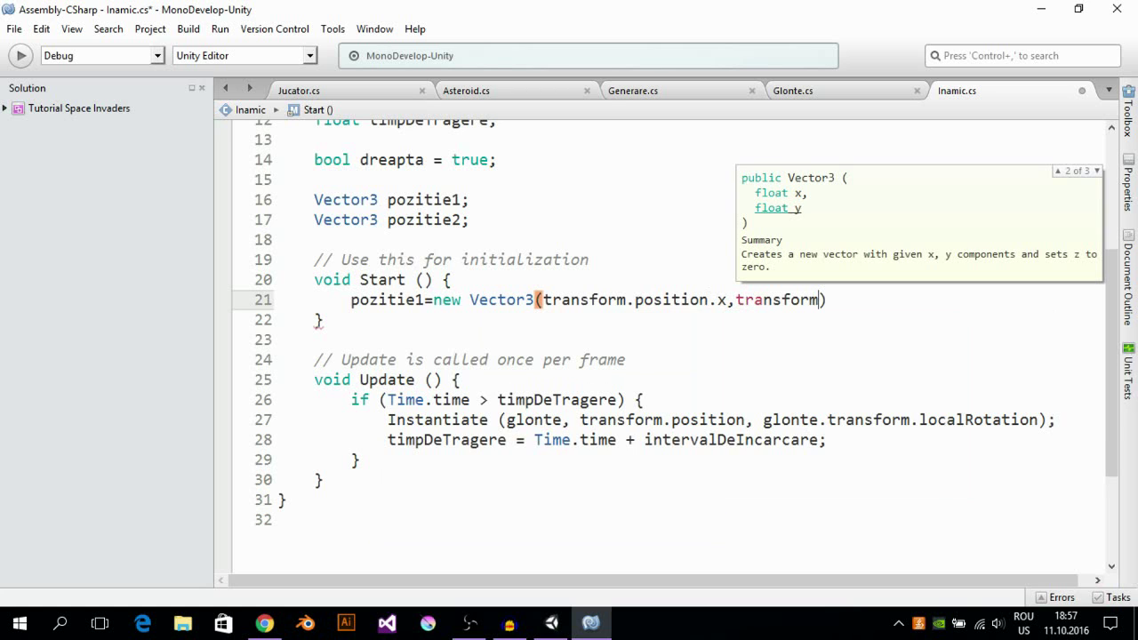
{"action": "type", "text": ".po"}
{"action": "key", "text": "Return"}
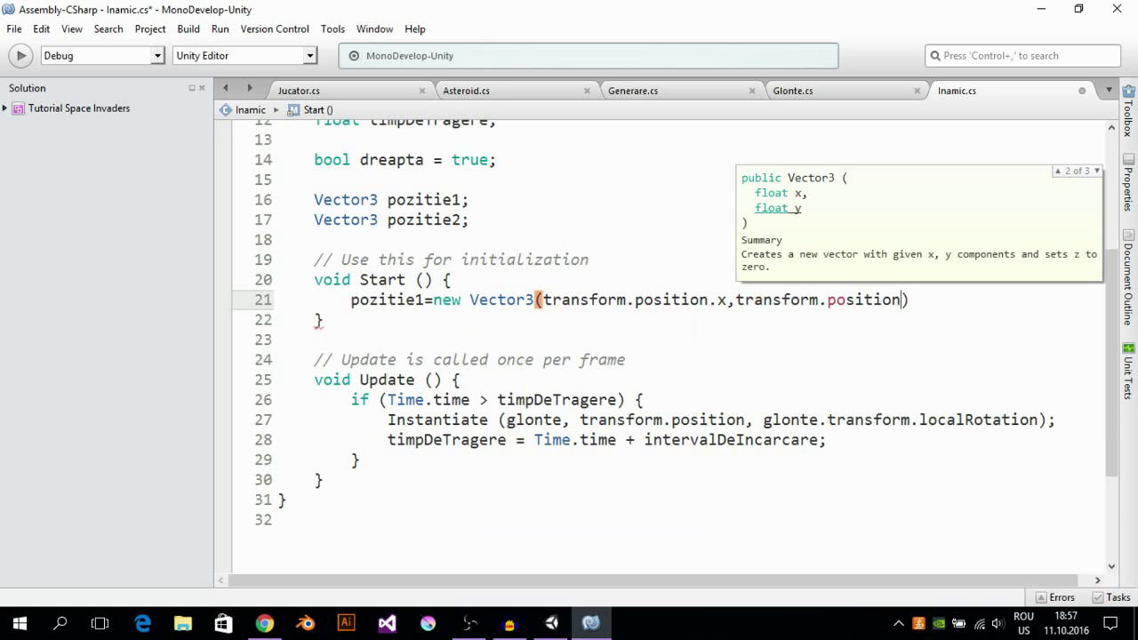
{"action": "type", "text": ".y, "}
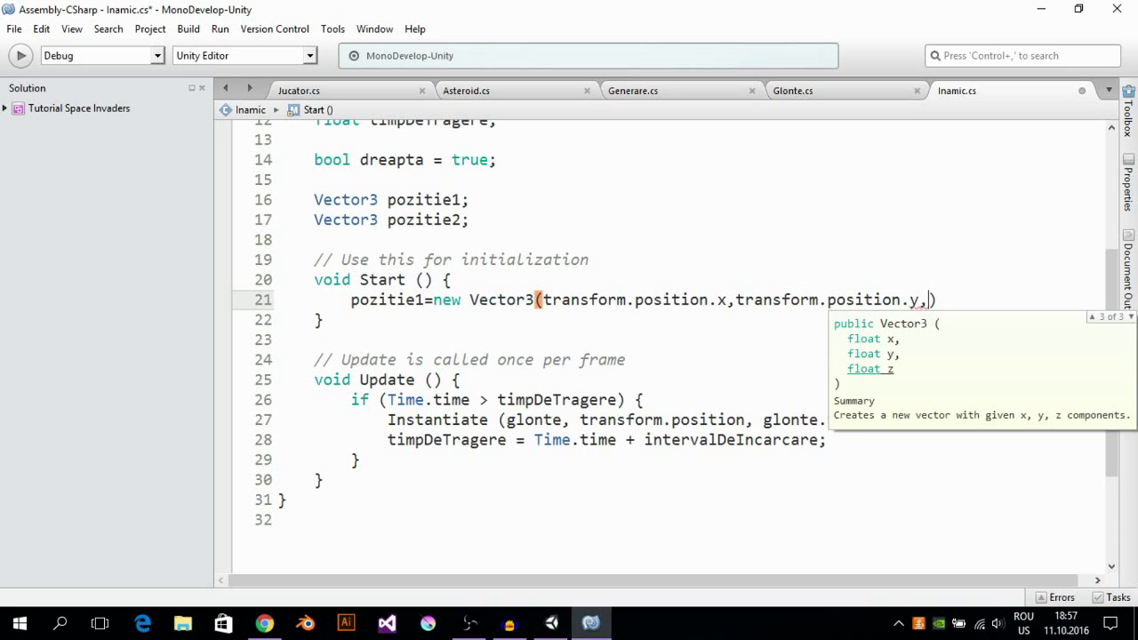
{"action": "type", "text": "0)"}
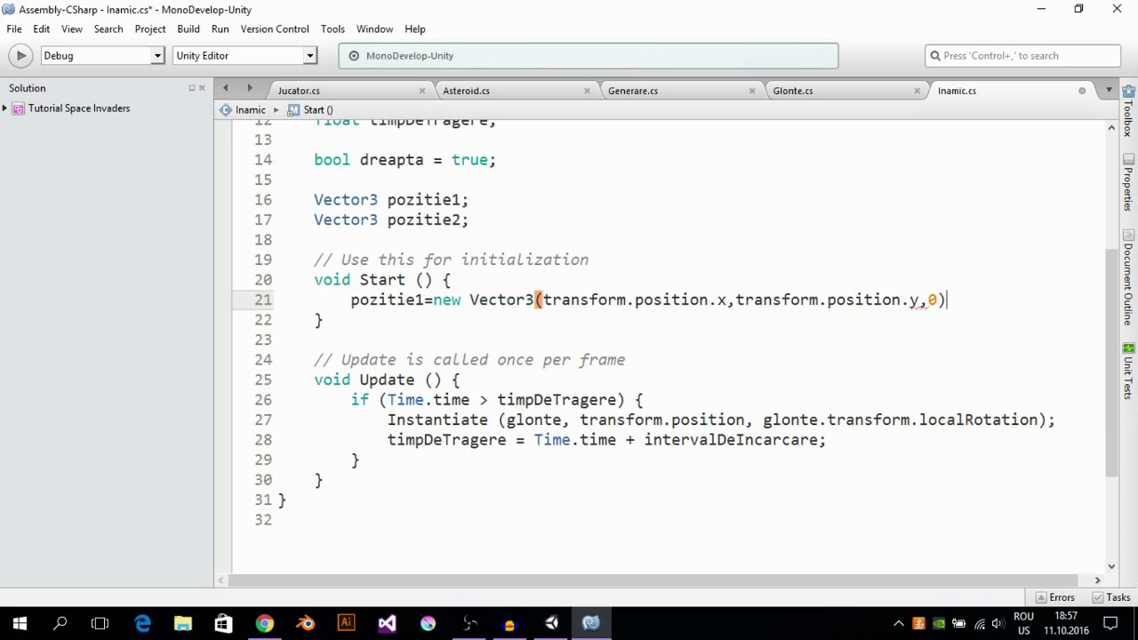
{"action": "type", "text": ";"}
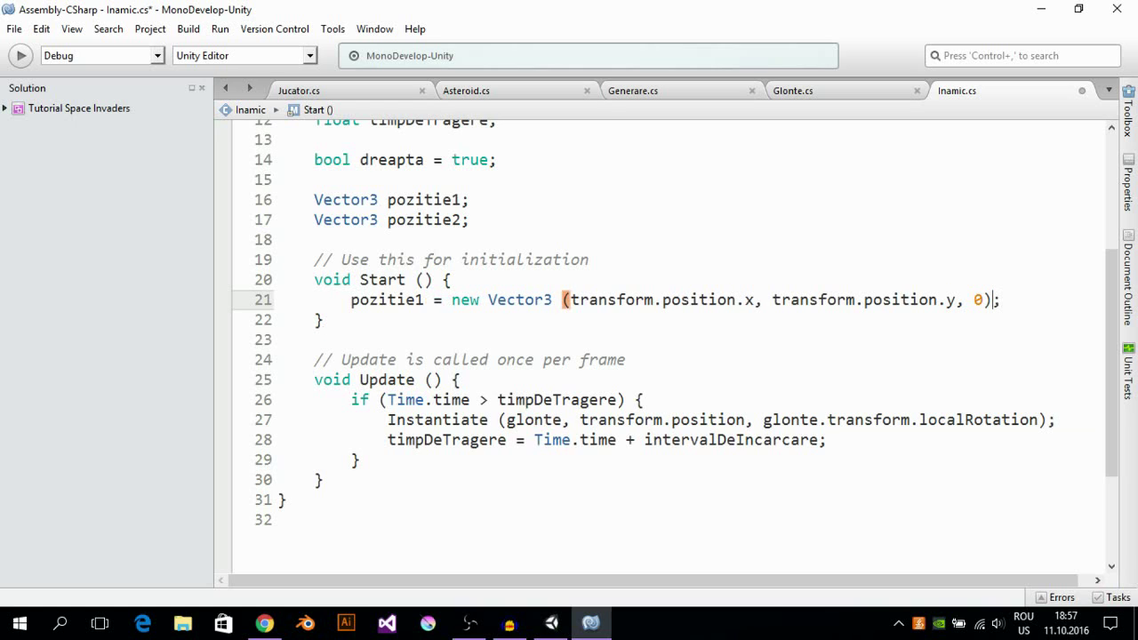
{"action": "left_click", "coordinate": [863, 300]}
Step: Add a pozitie2 line assigned a copy of pozitie1's Vector3 expression
{"action": "left_click", "coordinate": [999, 300]}
{"action": "key", "text": "Return"}
{"action": "type", "text": "po"}
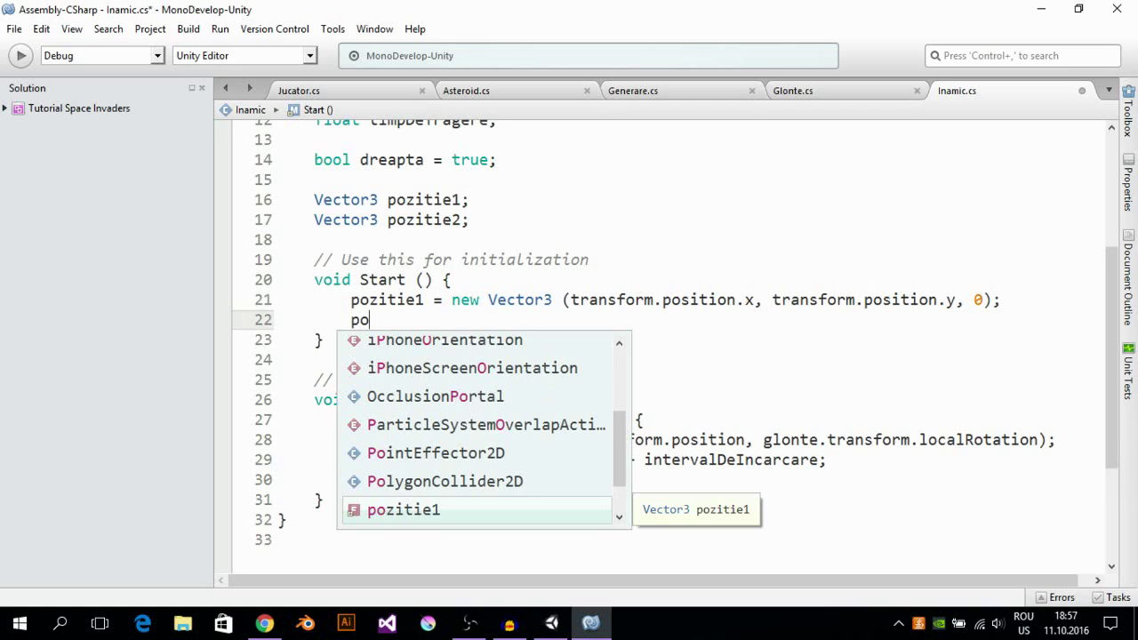
{"action": "key", "text": "Down"}
{"action": "key", "text": "Return"}
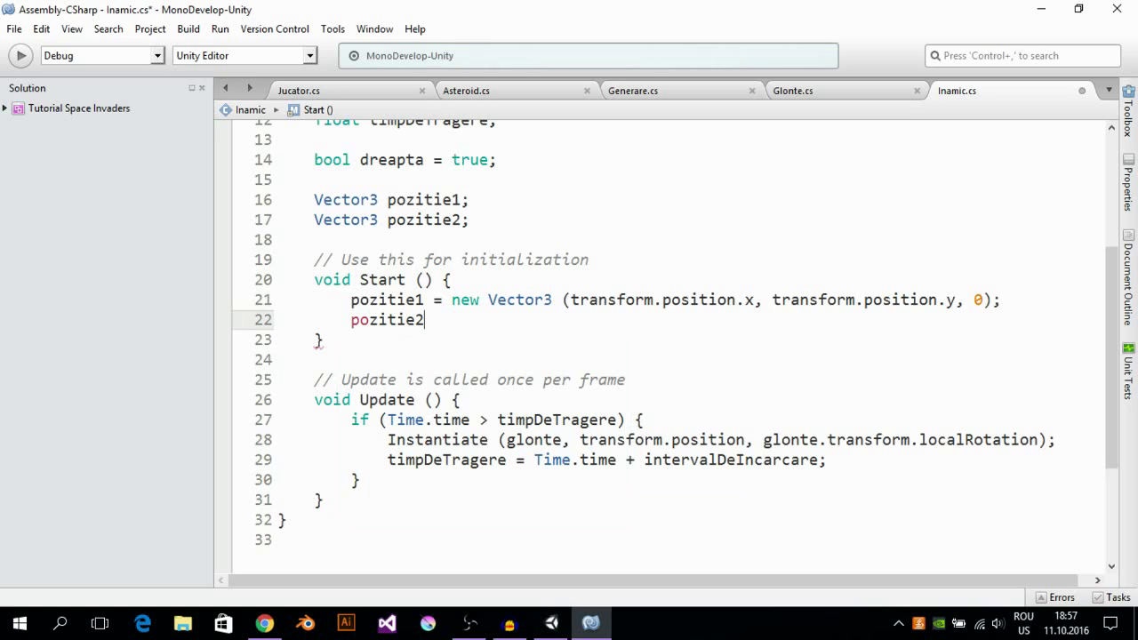
{"action": "type", "text": " ="}
{"action": "left_click_drag", "start_coordinate": [454, 299], "coordinate": [1002, 301]}
{"action": "key", "text": "ctrl+c"}
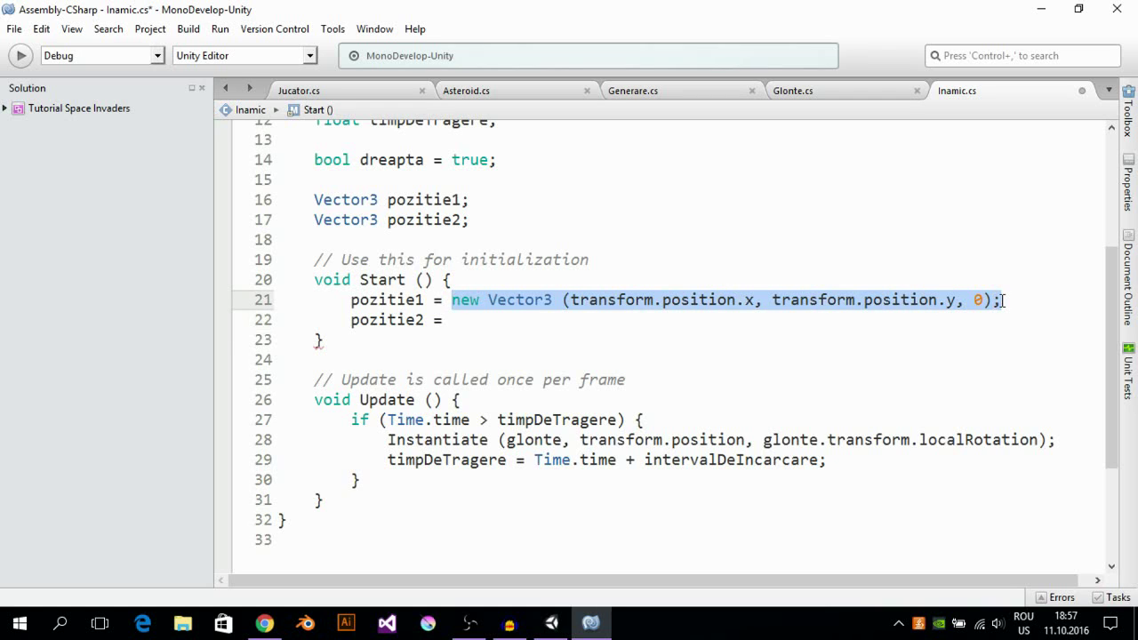
{"action": "left_click", "coordinate": [708, 324]}
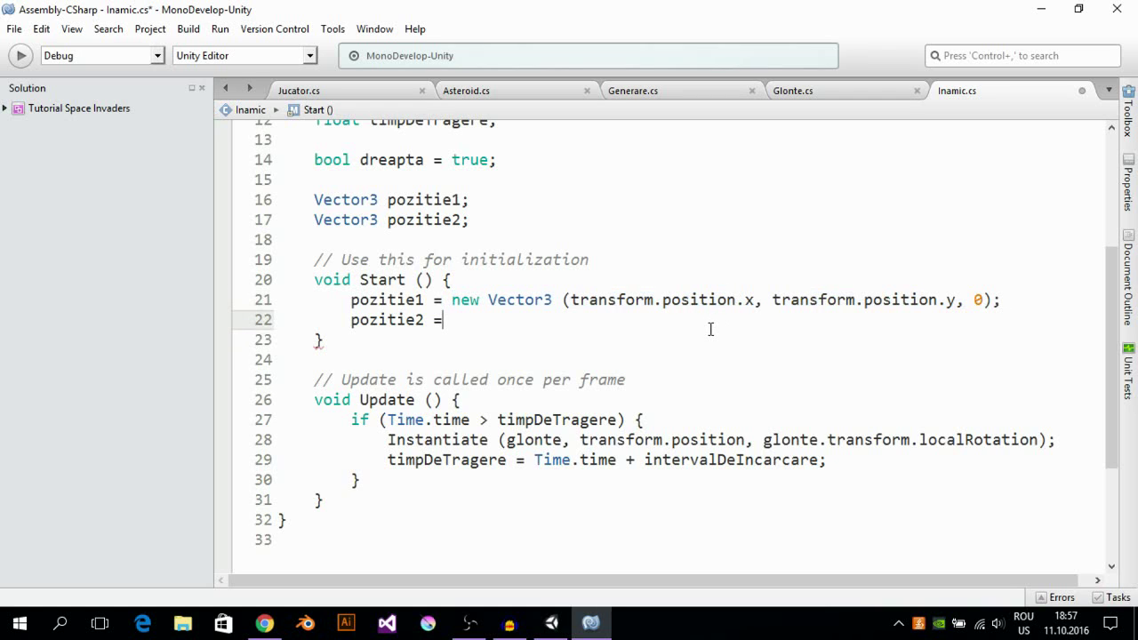
{"action": "key", "text": "ctrl+v"}
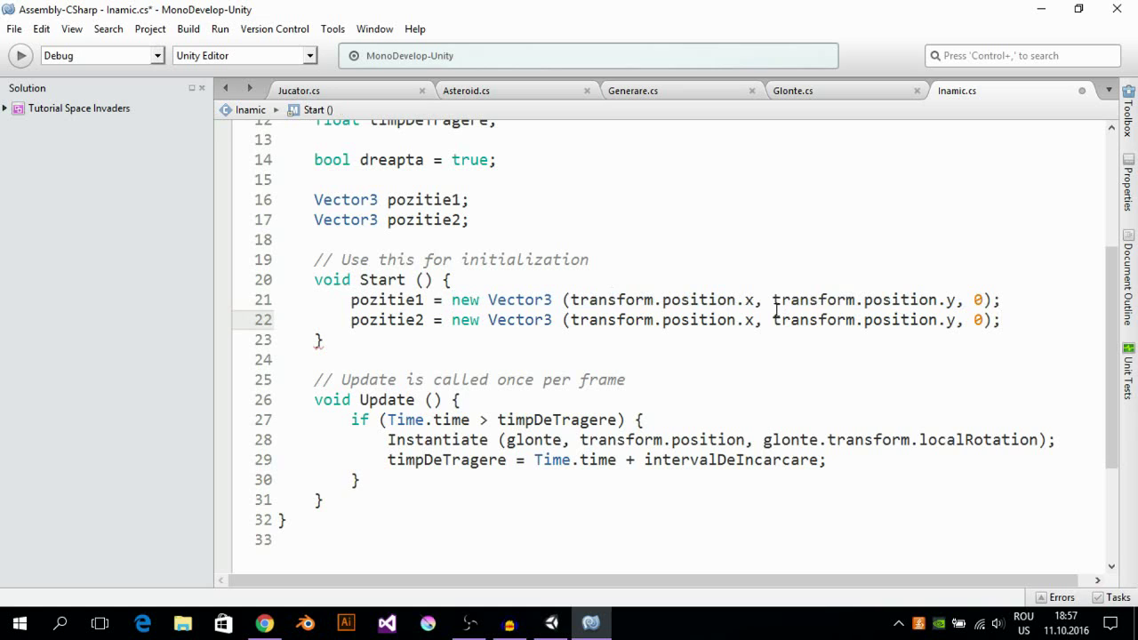
Step: Add + distantaDeInterpolare to the x value in pozitie1
{"action": "left_click", "coordinate": [755, 301]}
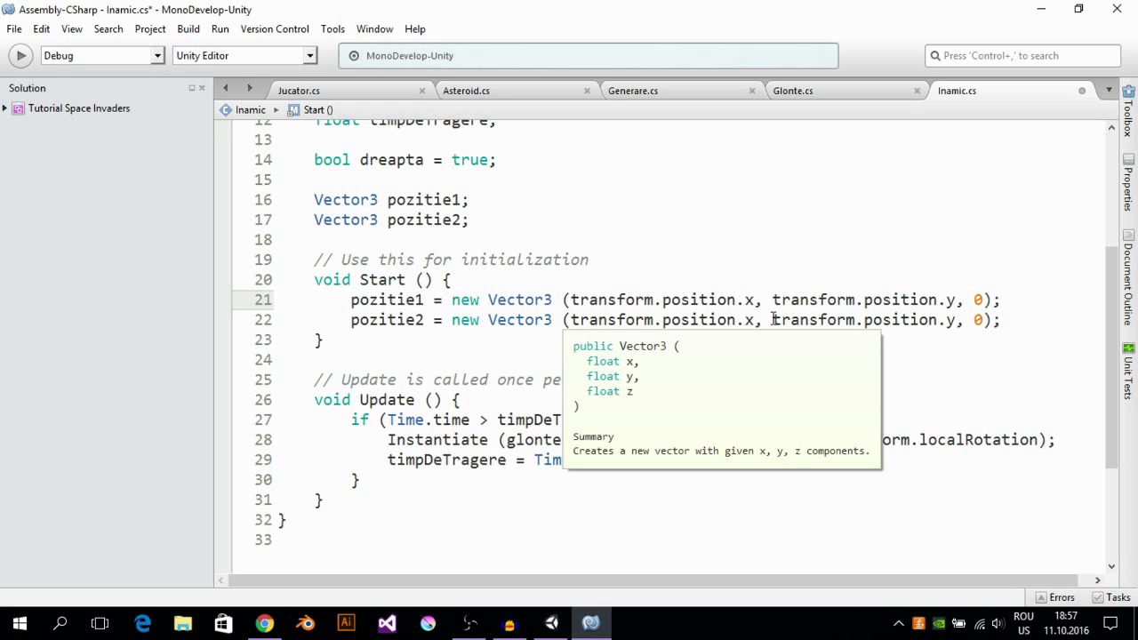
{"action": "type", "text": "+"}
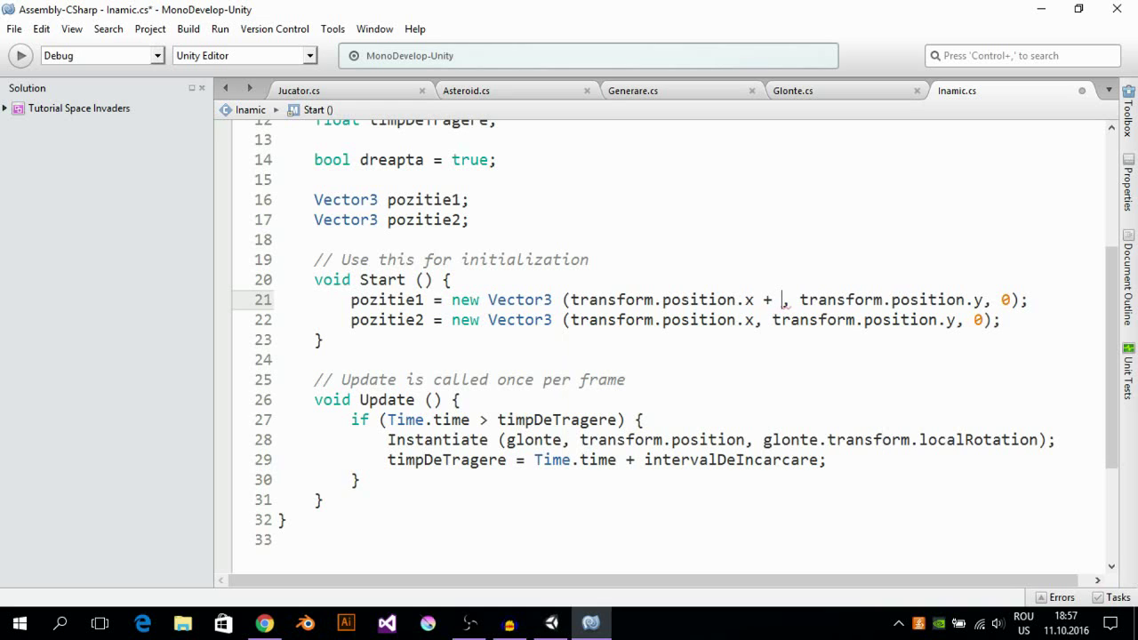
{"action": "type", "text": " in"}
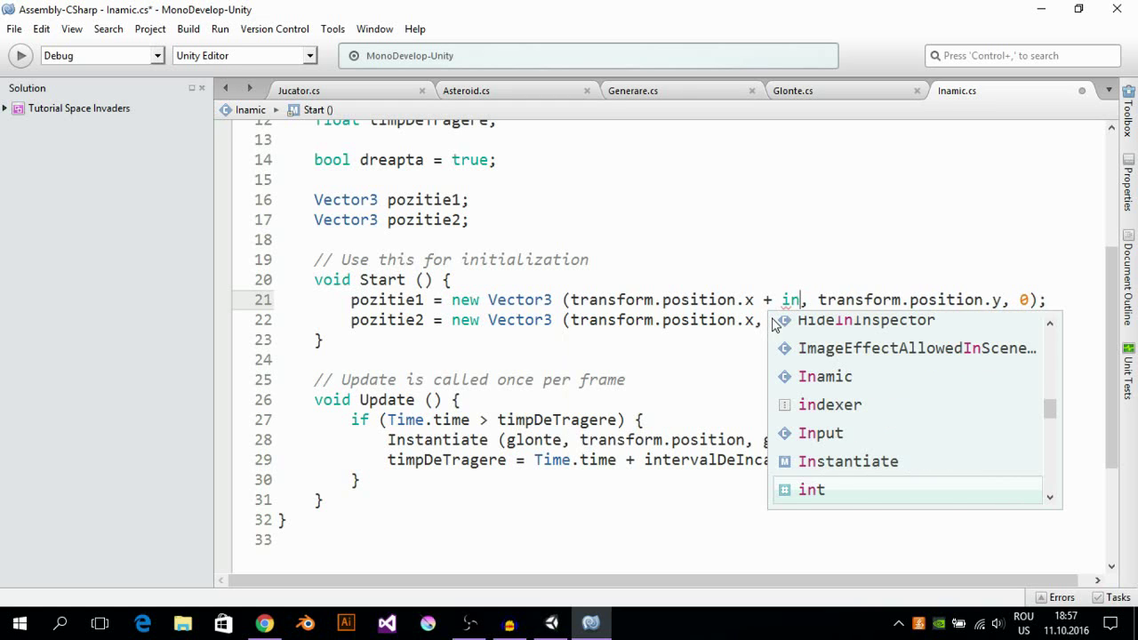
{"action": "key", "text": "BackSpace"}
{"action": "key", "text": "BackSpace"}
{"action": "type", "text": "dis"}
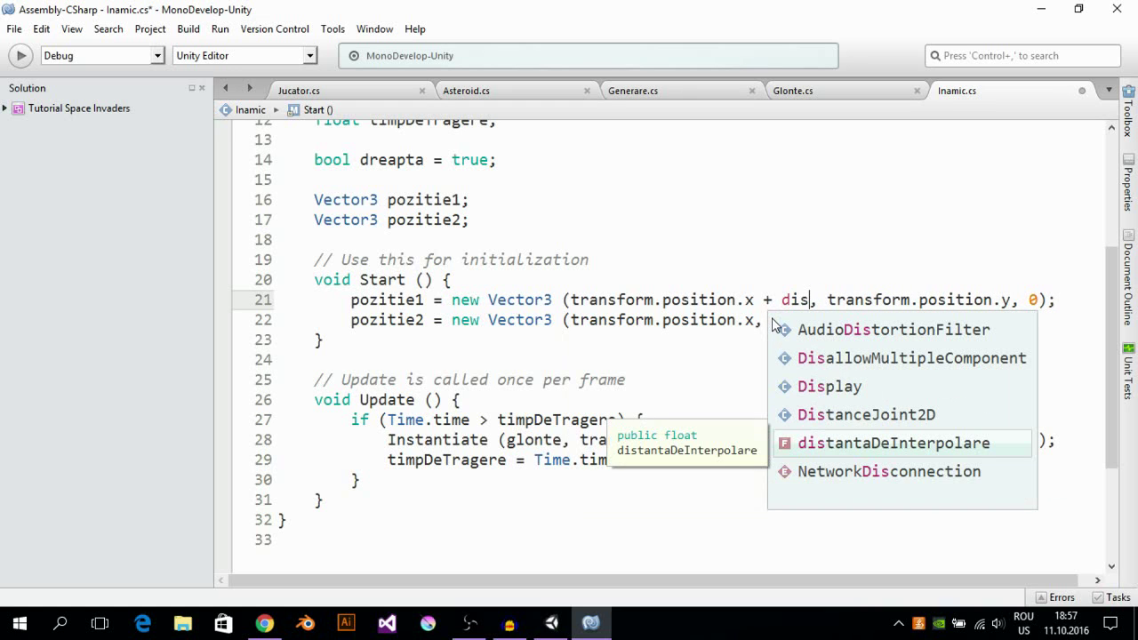
{"action": "key", "text": "Return"}
{"action": "key", "text": "Down"}
{"action": "key", "text": "Down"}
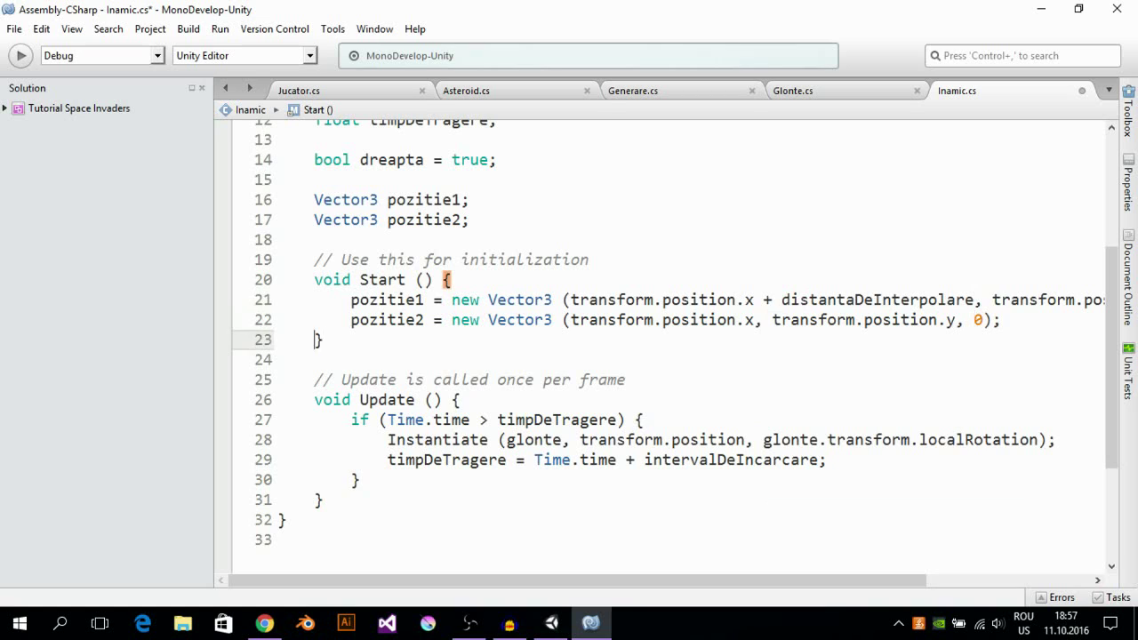
{"action": "key", "text": "Down"}
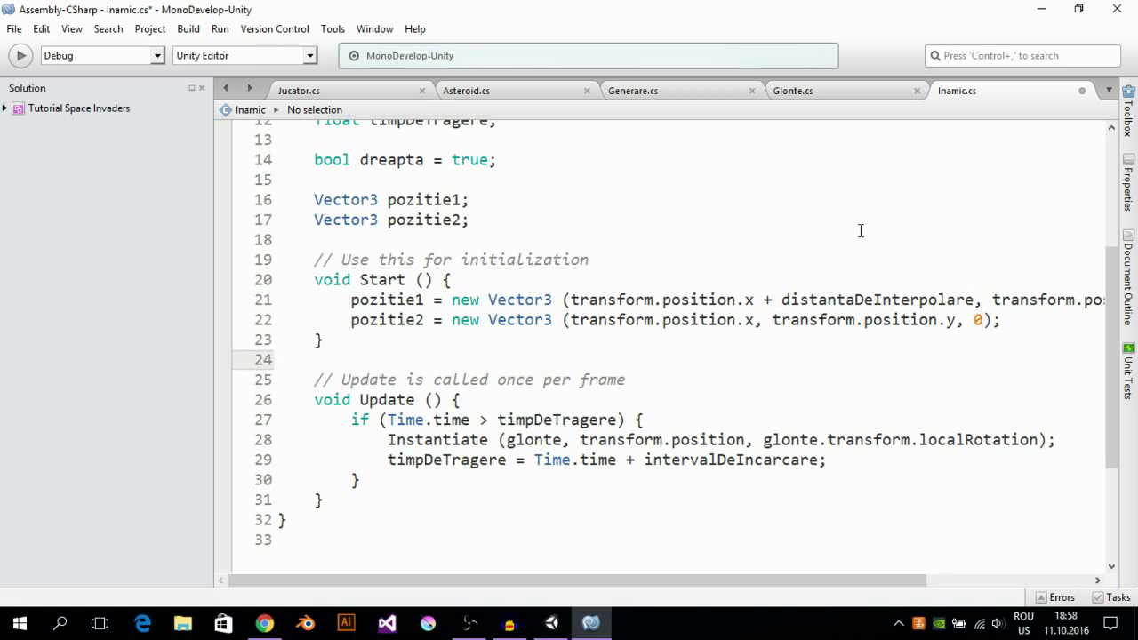
Step: Subtract distantaDeInterpolare from the x value in pozitie2
{"action": "left_click", "coordinate": [756, 320]}
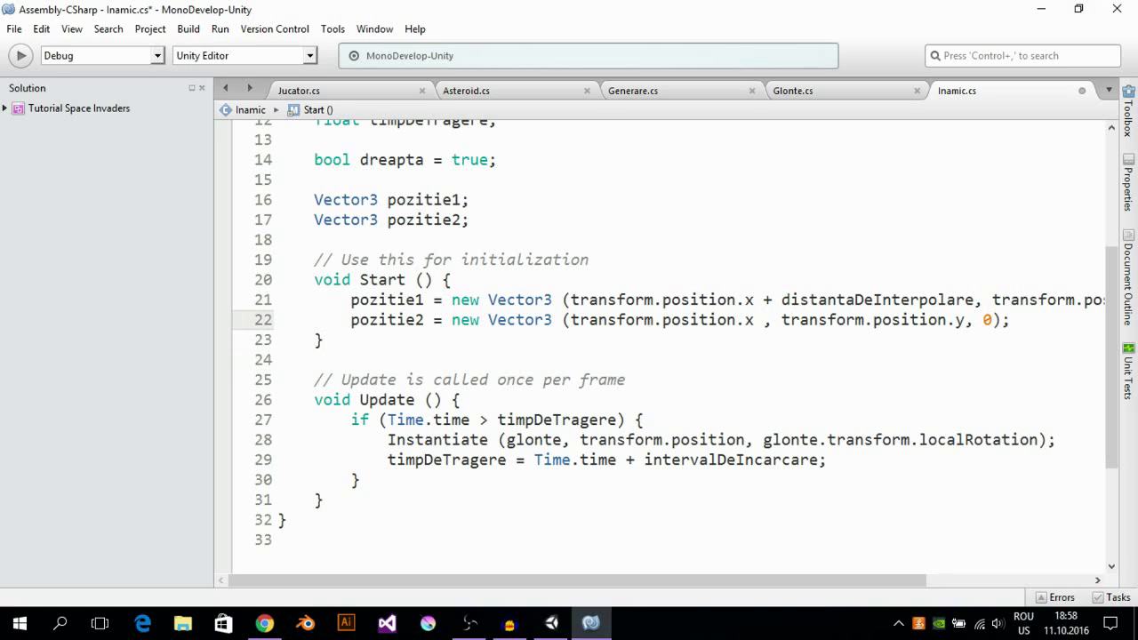
{"action": "type", "text": "+"}
{"action": "key", "text": "BackSpace"}
{"action": "key", "text": "BackSpace"}
{"action": "type", "text": "- dis"}
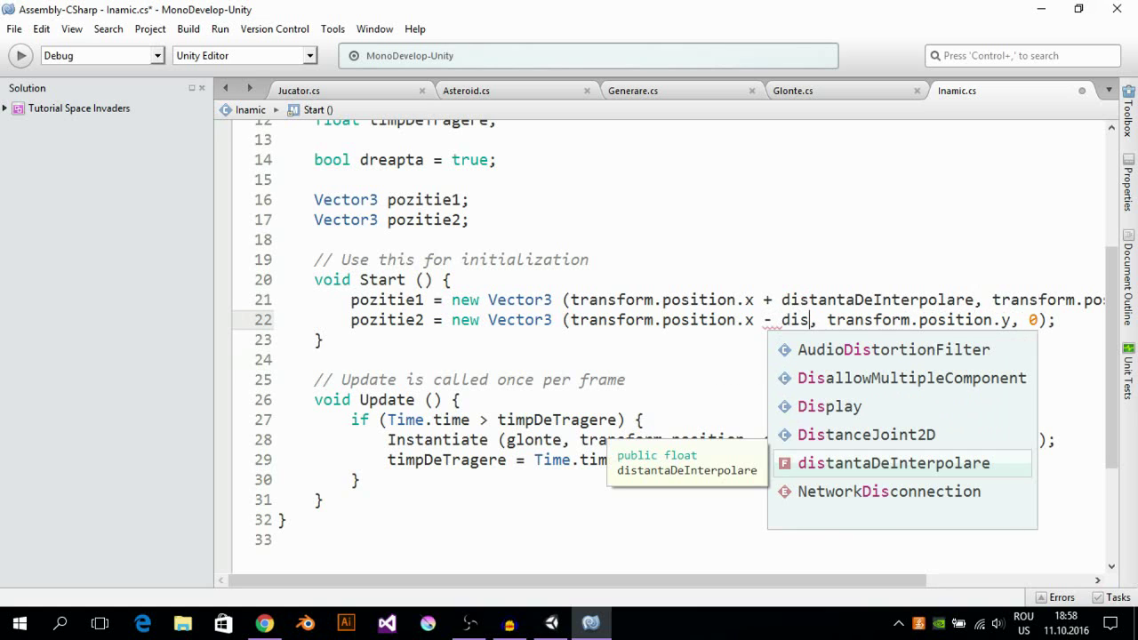
{"action": "key", "text": "Return"}
Step: Insert blank lines after the firing block in Update()
{"action": "key", "text": "Down"}
{"action": "key", "text": "Down"}
{"action": "key", "text": "Down"}
{"action": "key", "text": "Down"}
{"action": "key", "text": "Down"}
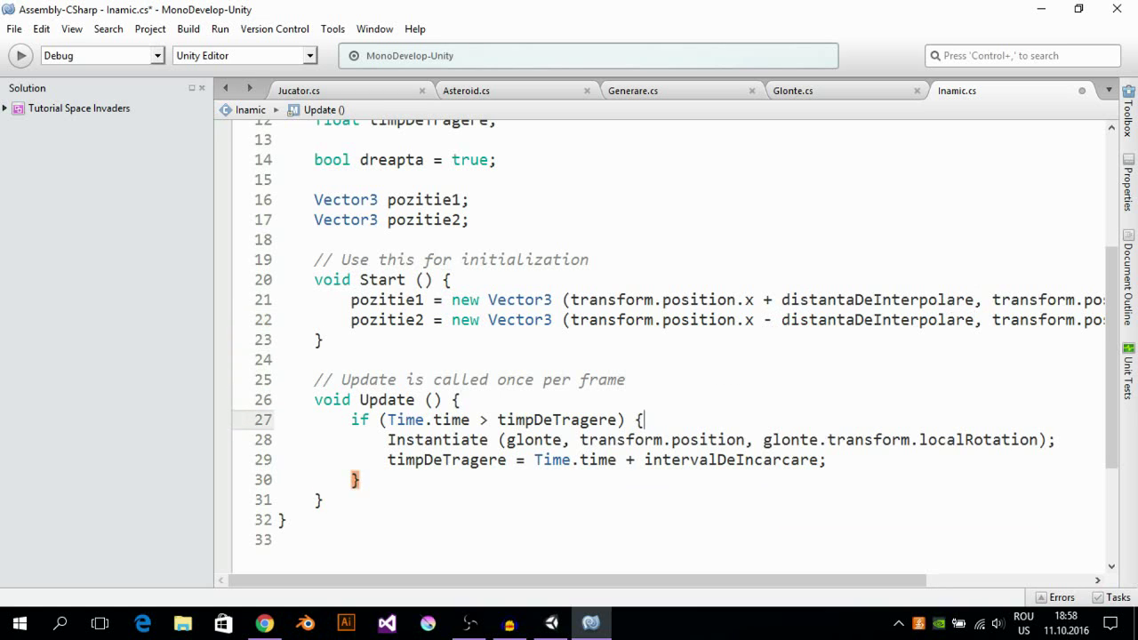
{"action": "key", "text": "Down"}
{"action": "key", "text": "Down"}
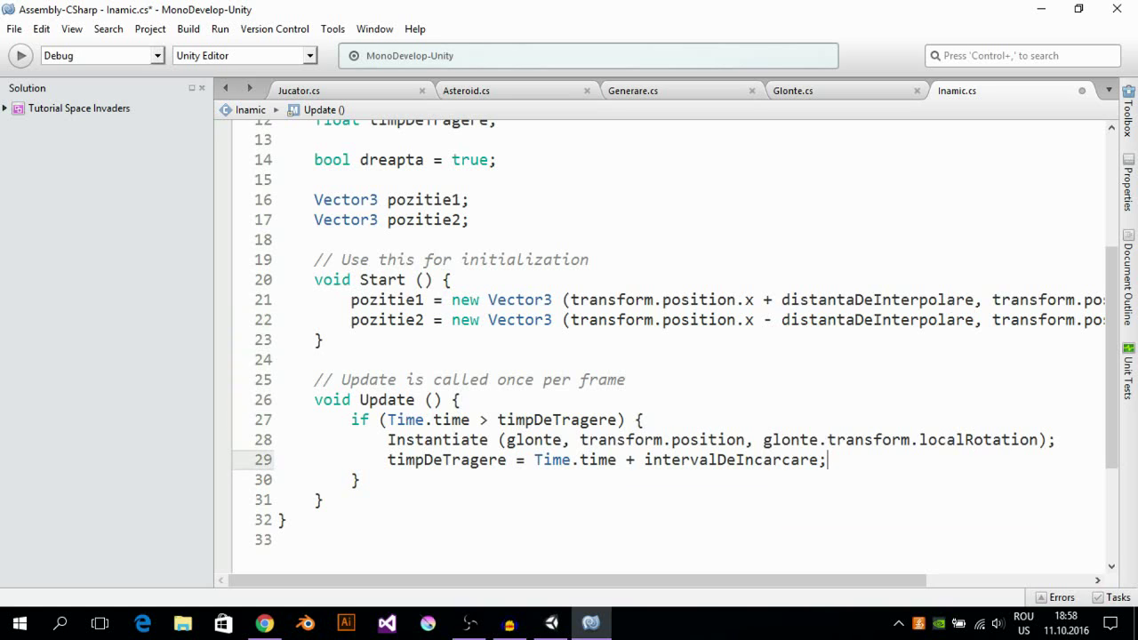
{"action": "key", "text": "Down"}
{"action": "key", "text": "Down"}
{"action": "key", "text": "Up"}
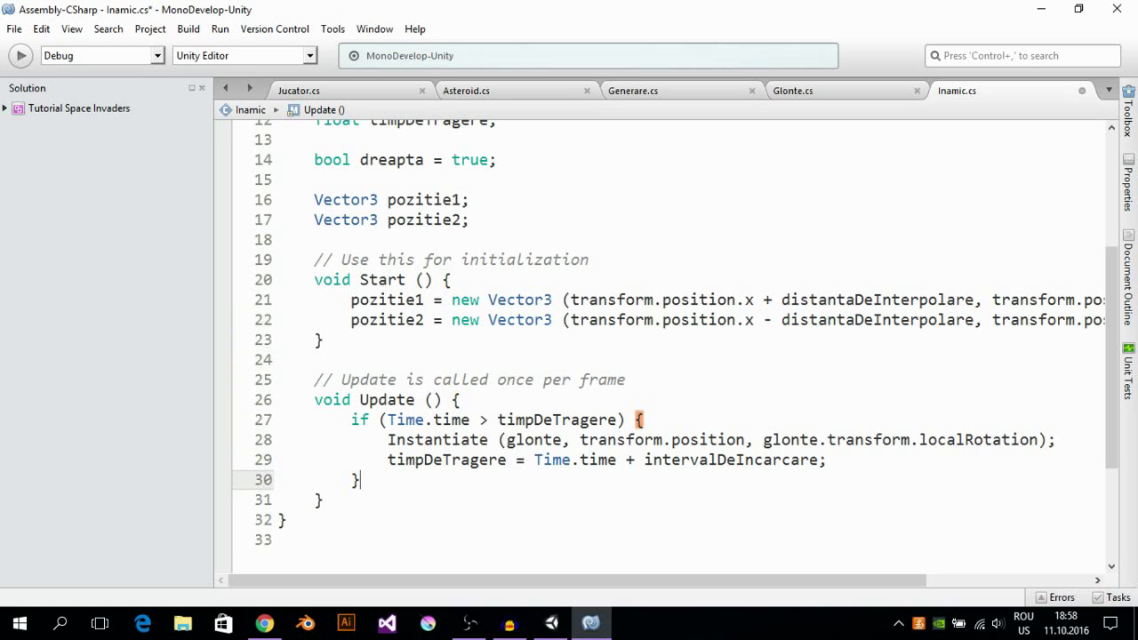
{"action": "key", "text": "Return"}
{"action": "key", "text": "Return"}
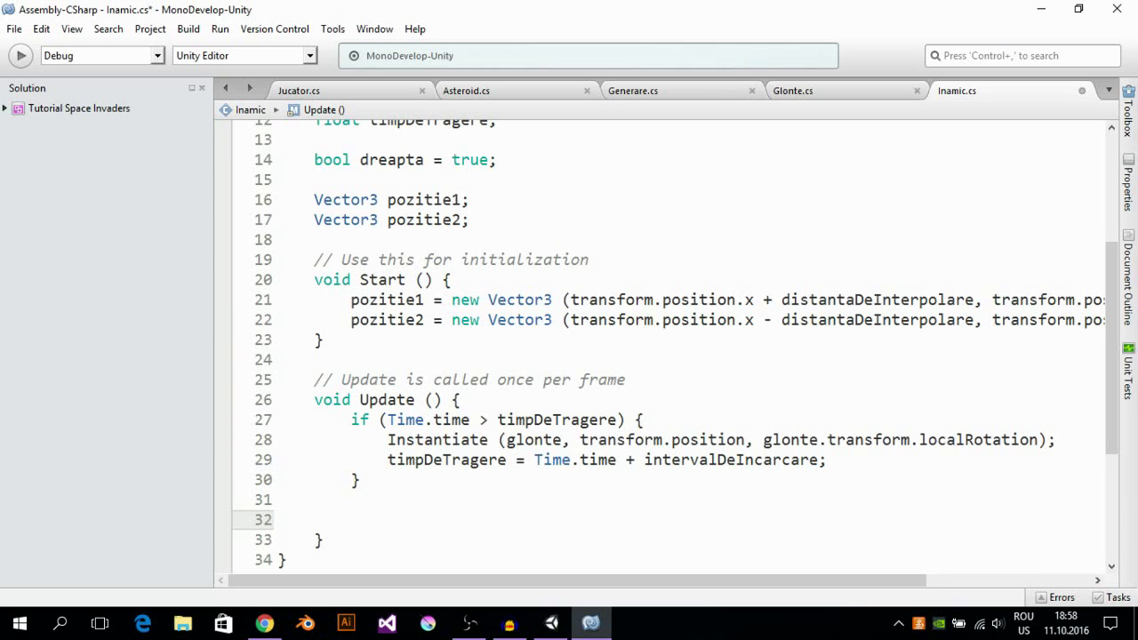
Step: Add an empty if (dreapta) { } block inside Update()
{"action": "type", "text": "if"}
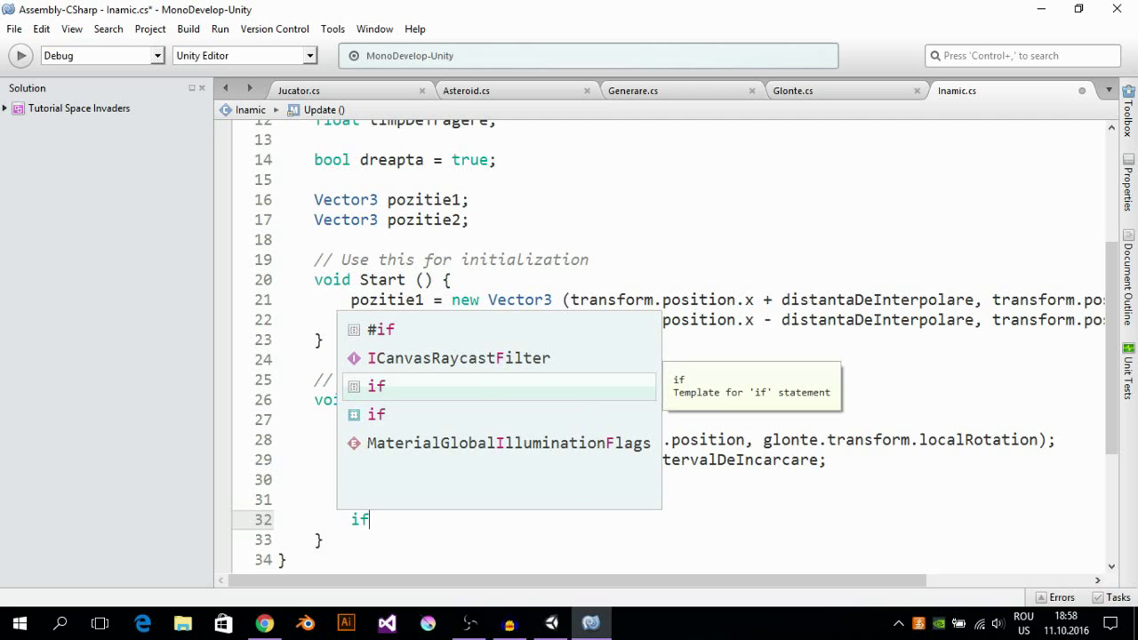
{"action": "key", "text": "Escape"}
{"action": "type", "text": "("}
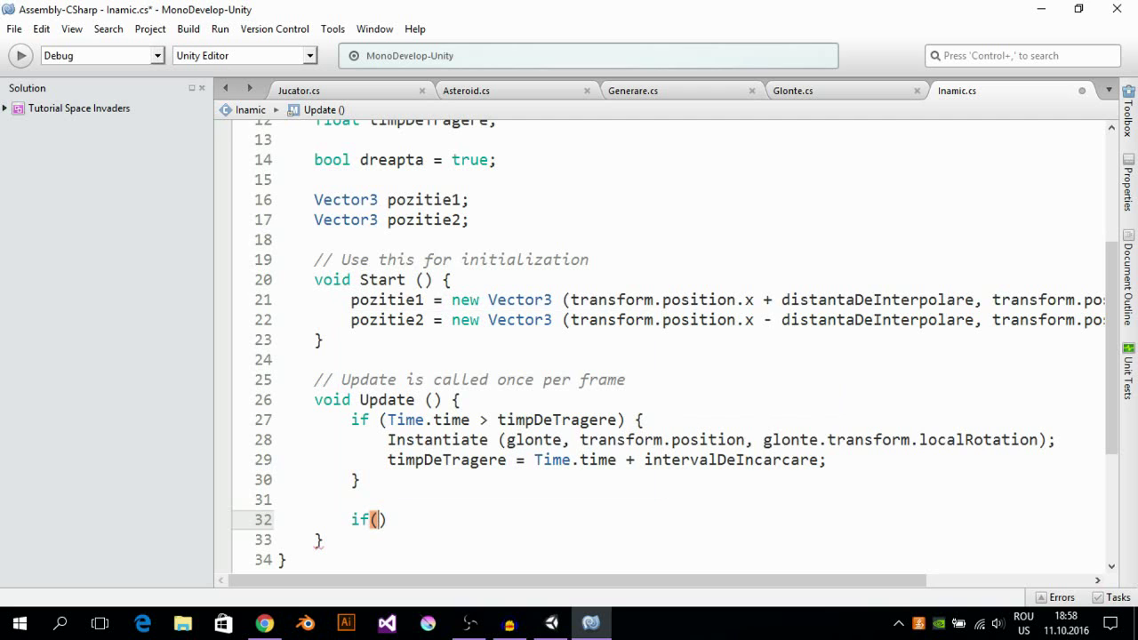
{"action": "type", "text": "drea"}
{"action": "key", "text": "Return"}
{"action": "type", "text": ")"}
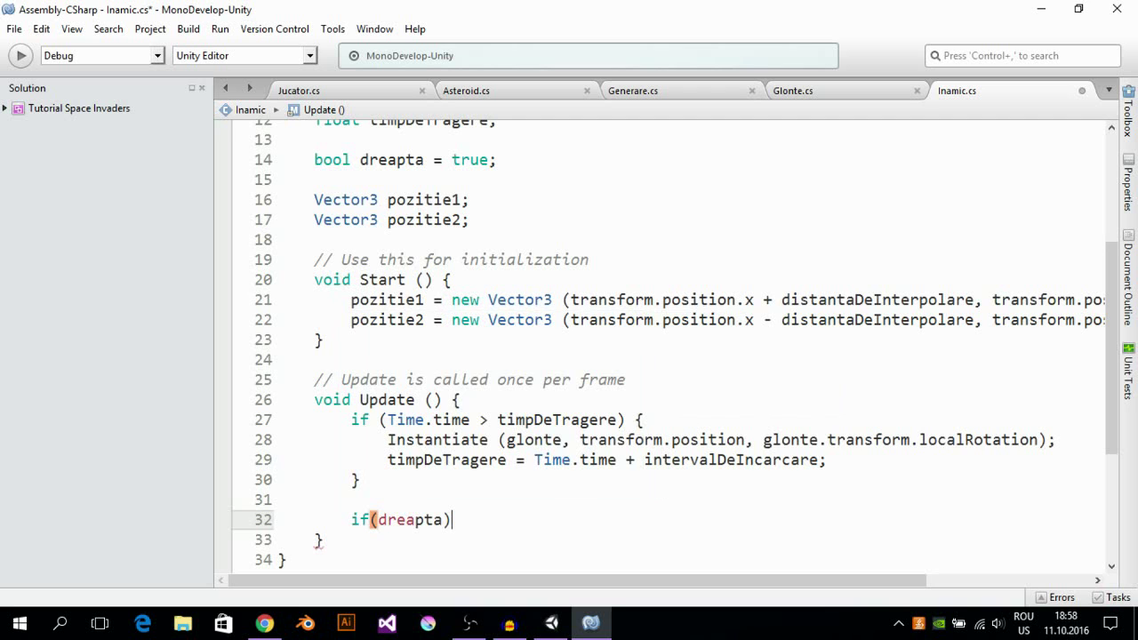
{"action": "type", "text": "{"}
{"action": "key", "text": "Return"}
{"action": "key", "text": "Down"}
{"action": "key", "text": "Up"}
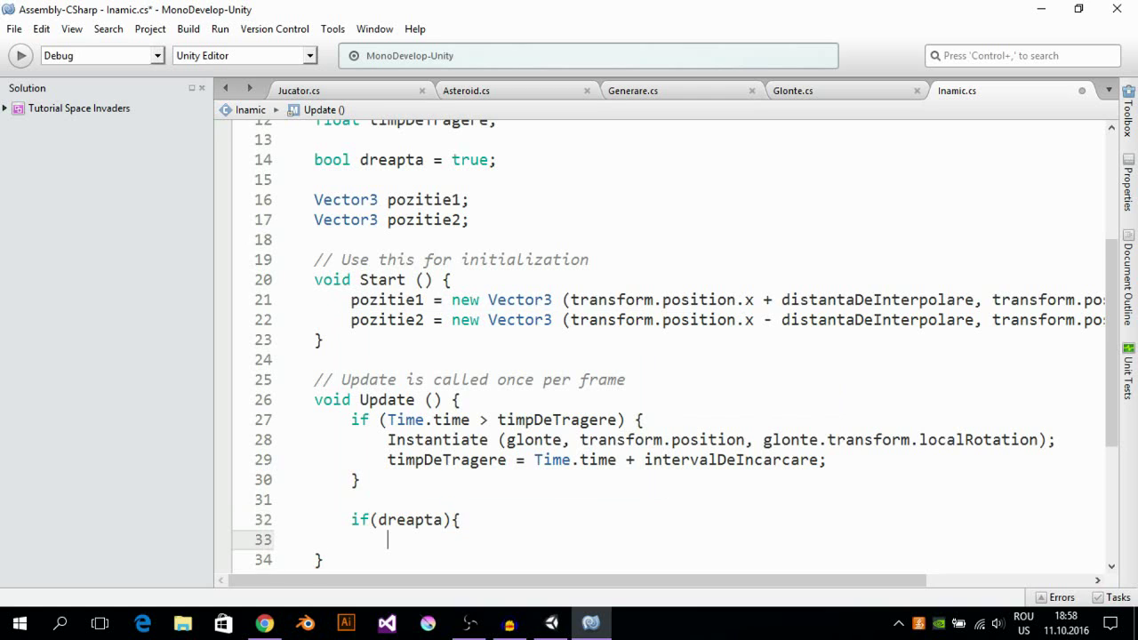
{"action": "type", "text": "}"}
{"action": "key", "text": "Return"}
{"action": "key", "text": "Up"}
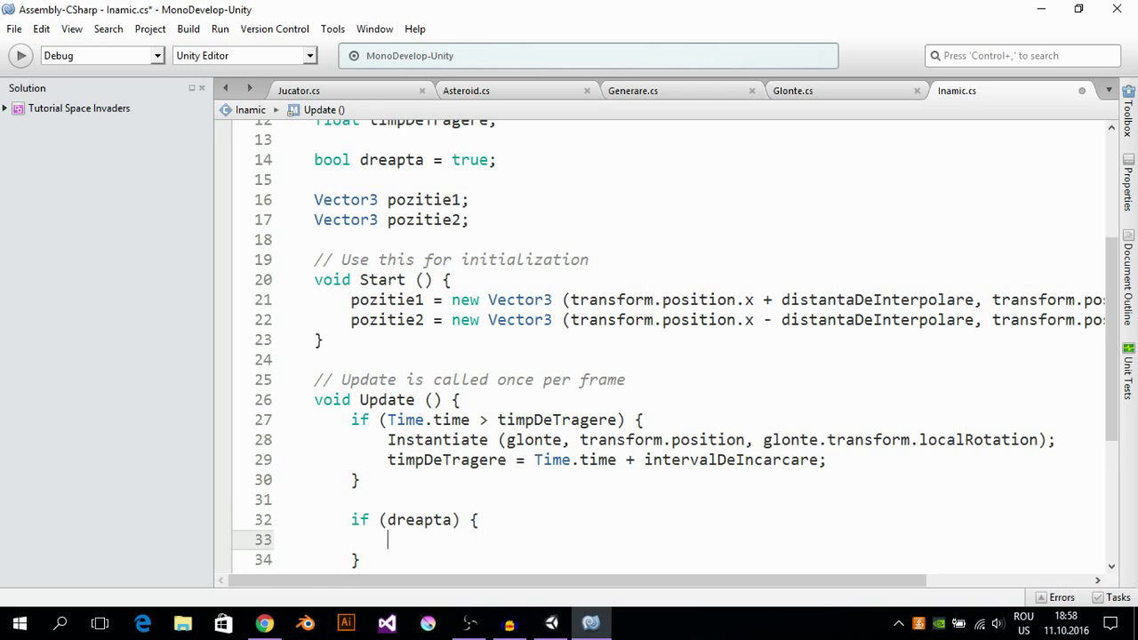
Step: Inside the block, begin the assignment transform.position = Vector3.mo using autocomplete
{"action": "type", "text": "transform"}
{"action": "type", "text": "."}
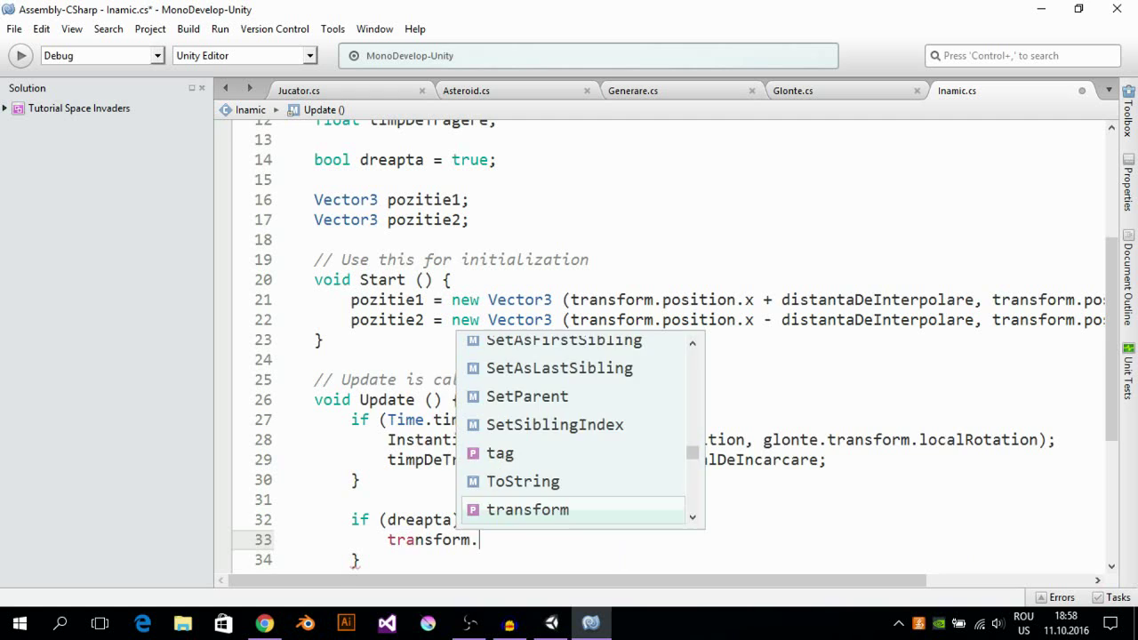
{"action": "type", "text": "po"}
{"action": "key", "text": "Return"}
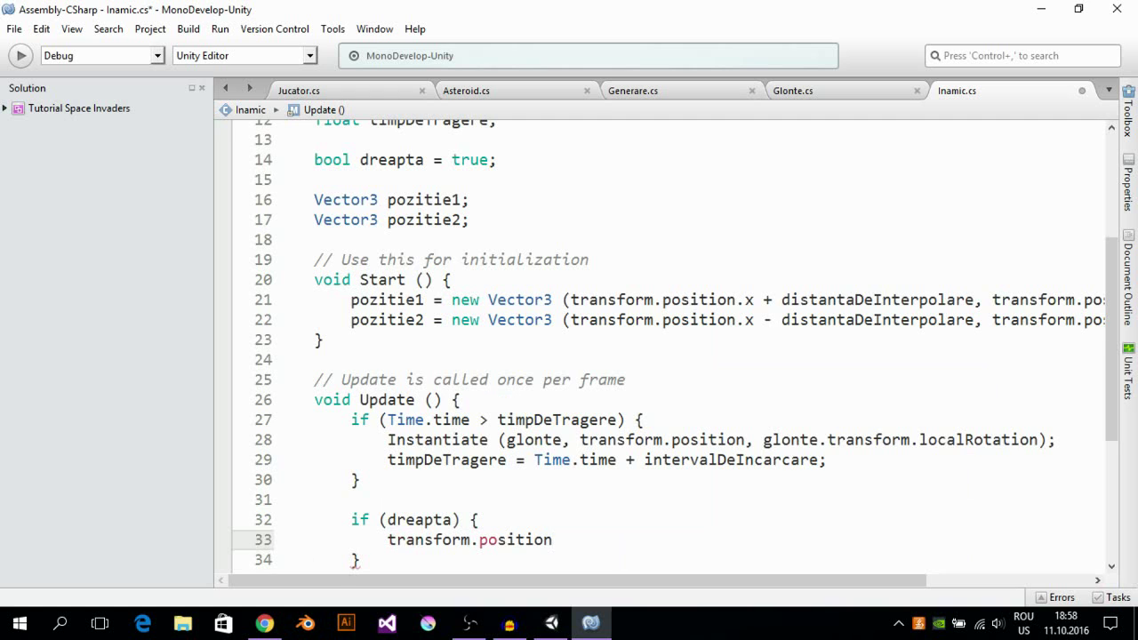
{"action": "type", "text": "= n"}
{"action": "key", "text": "BackSpace"}
{"action": "type", "text": "vec"}
{"action": "key", "text": "Down"}
{"action": "key", "text": "Return"}
{"action": "type", "text": "("}
{"action": "key", "text": "BackSpace"}
{"action": "type", "text": ".mo"}
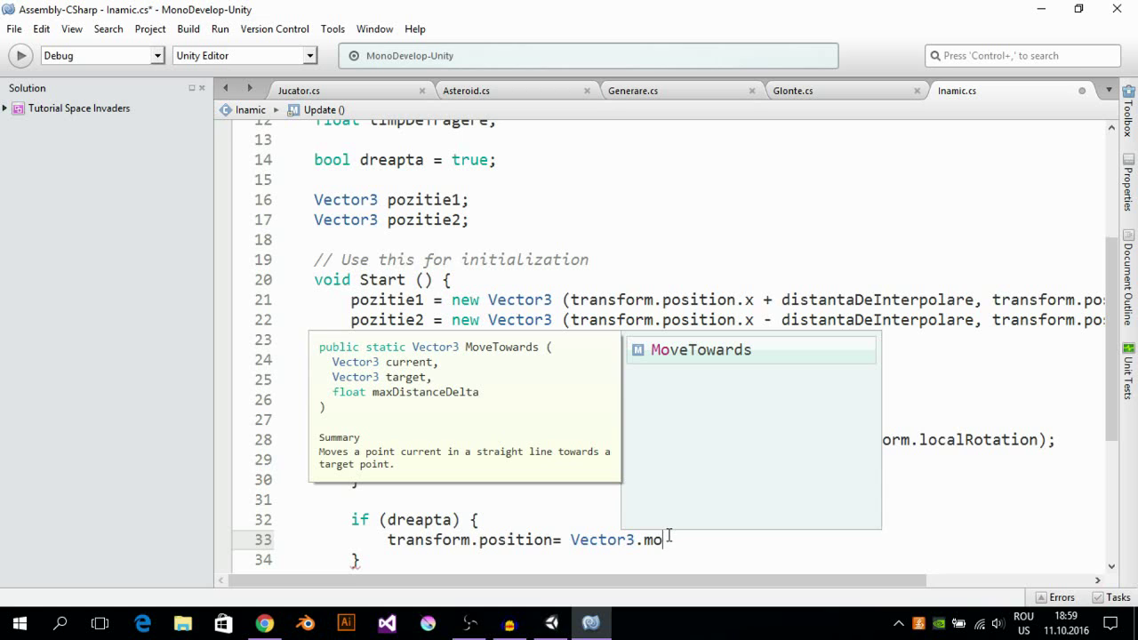
Step: Write Vector3.MoveTowards(transform.position, pozitie1, viteza in the if (dreapta) block
{"action": "key", "text": "Return"}
{"action": "type", "text": "("}
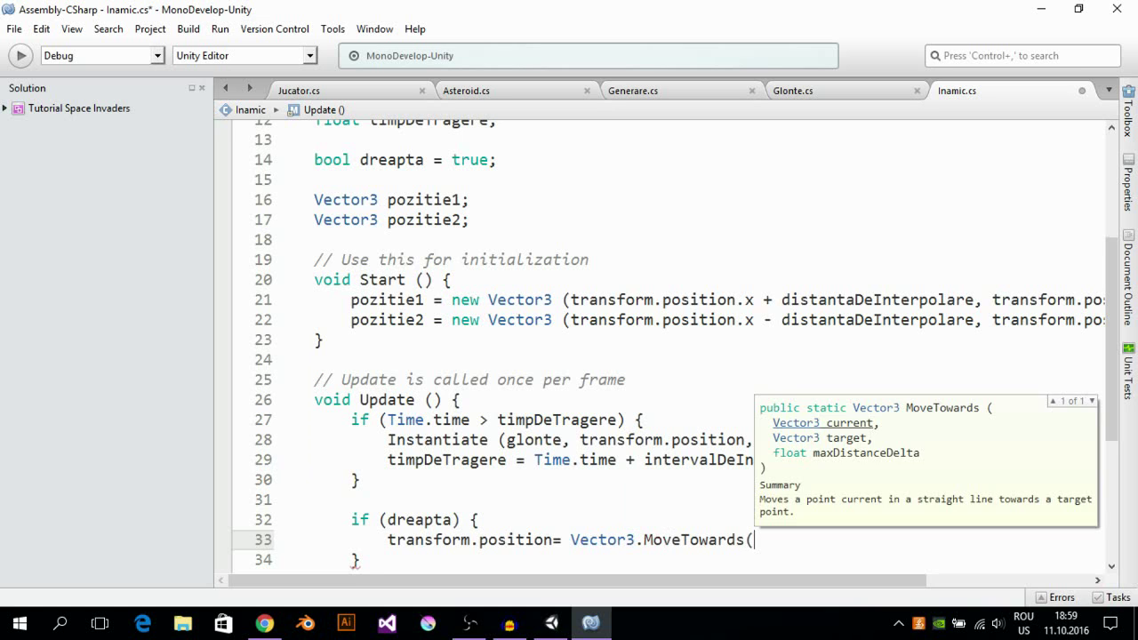
{"action": "type", "text": ")"}
{"action": "type", "text": "tra"}
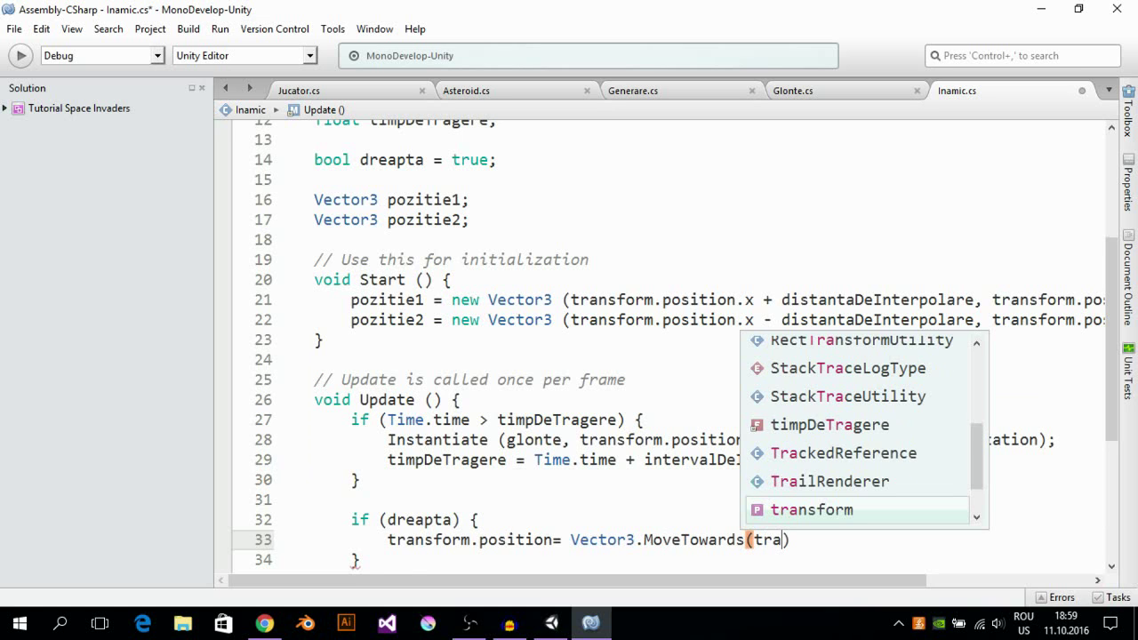
{"action": "key", "text": "Return"}
{"action": "type", "text": ".po"}
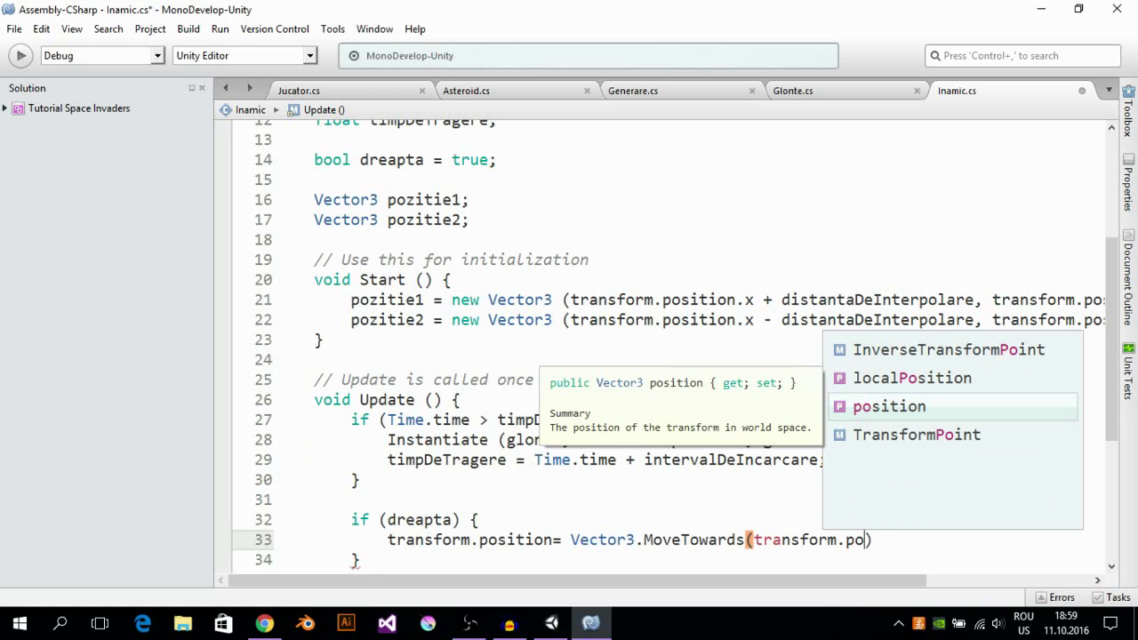
{"action": "key", "text": "Return"}
{"action": "type", "text": ","}
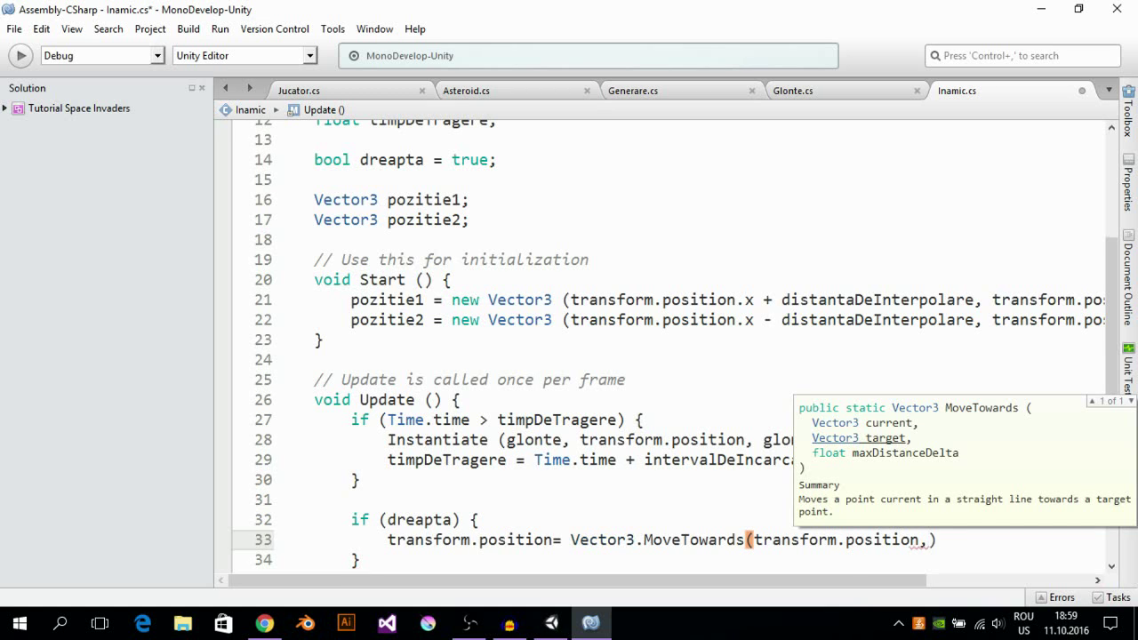
{"action": "type", "text": "po"}
{"action": "key", "text": "Return"}
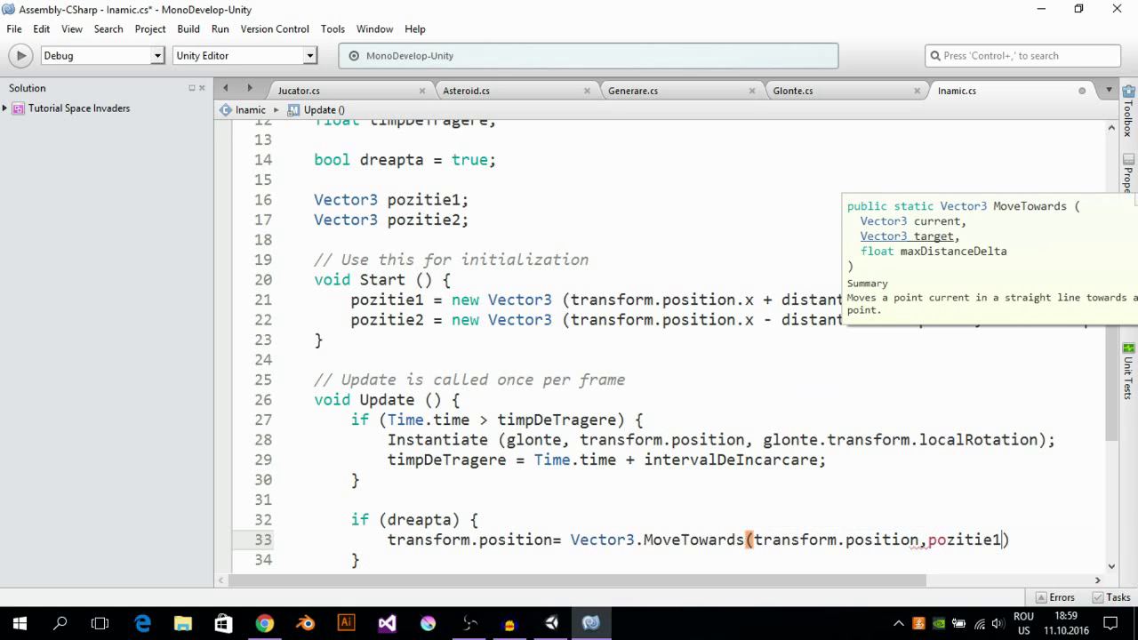
{"action": "type", "text": ","}
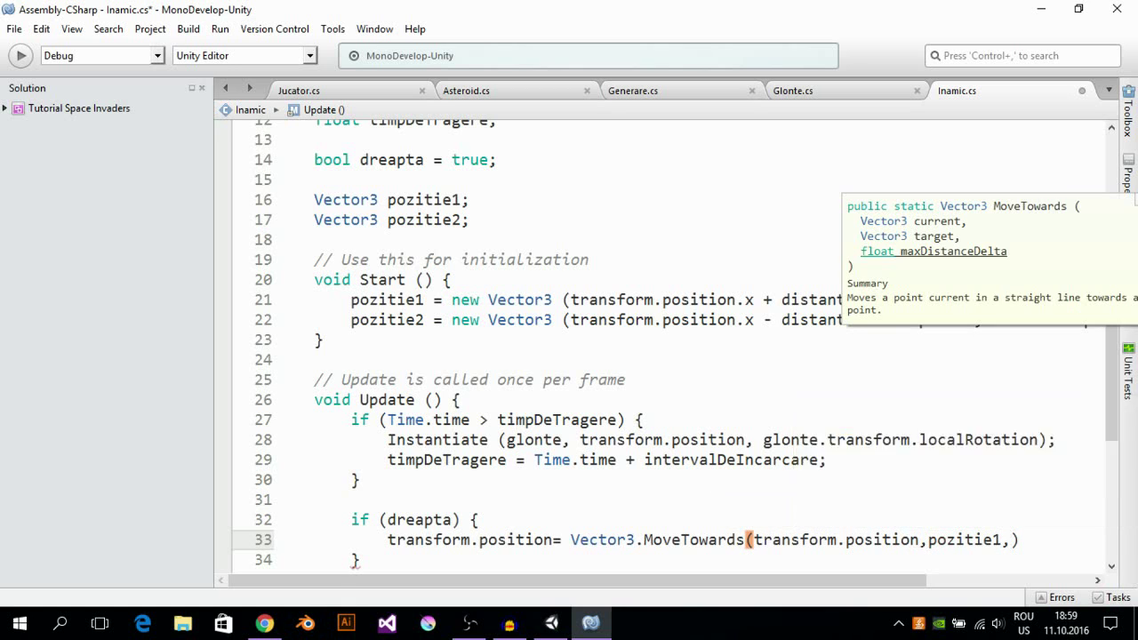
{"action": "type", "text": "vi"}
{"action": "key", "text": "Return"}
Step: Finish the step with *Time.deltaTime); and close the if (dreapta) block
{"action": "type", "text": "*"}
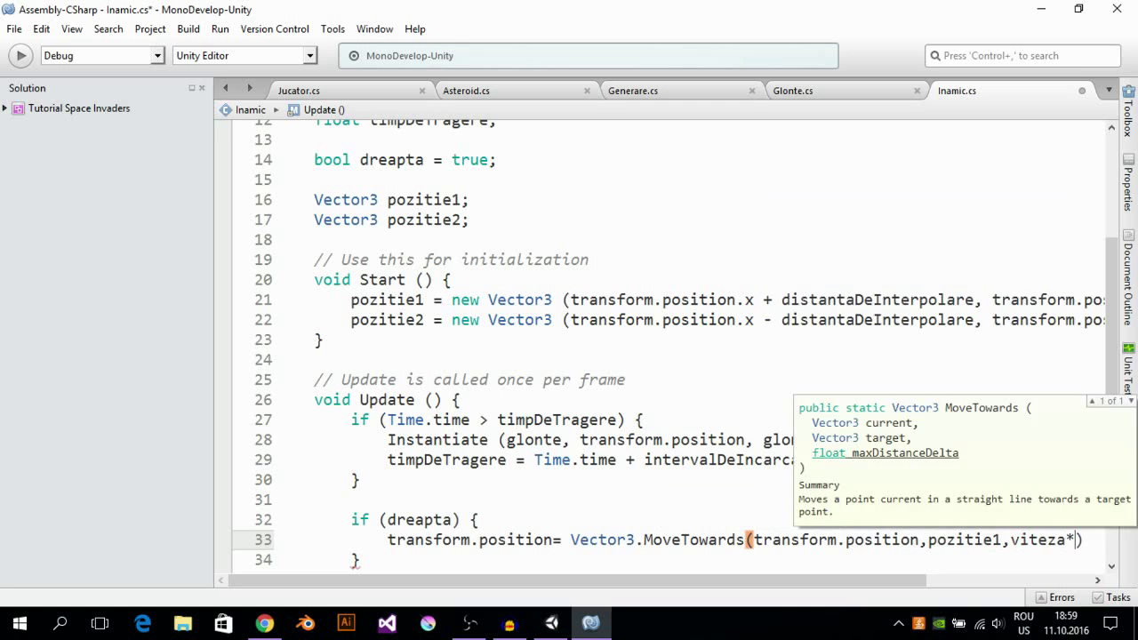
{"action": "type", "text": "ti"}
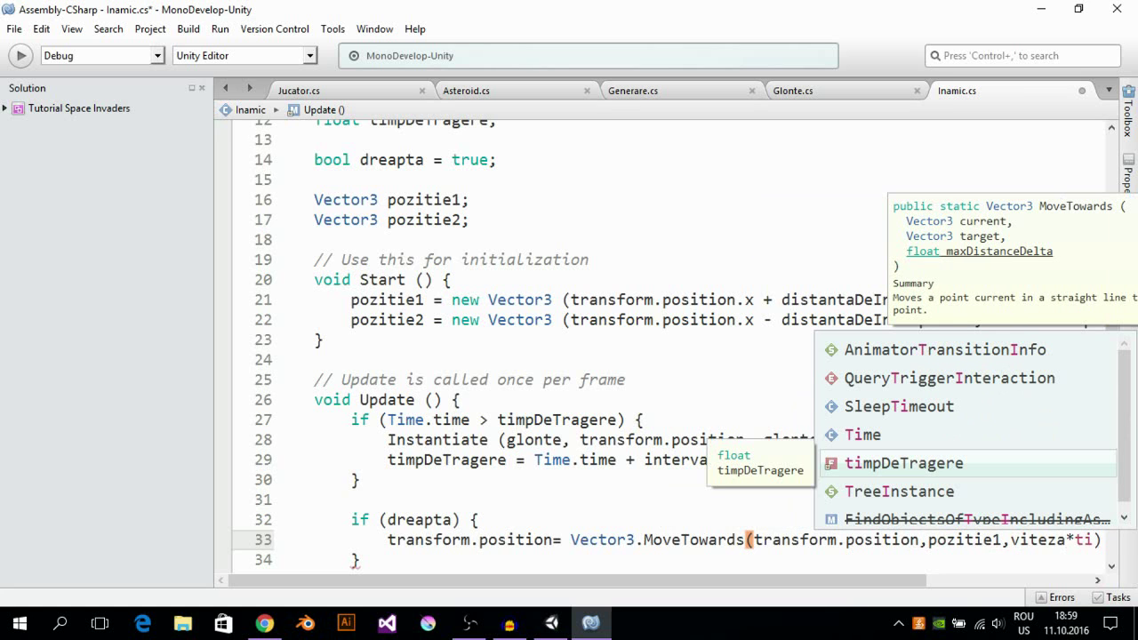
{"action": "key", "text": "Up"}
{"action": "key", "text": "Return"}
{"action": "type", "text": "."}
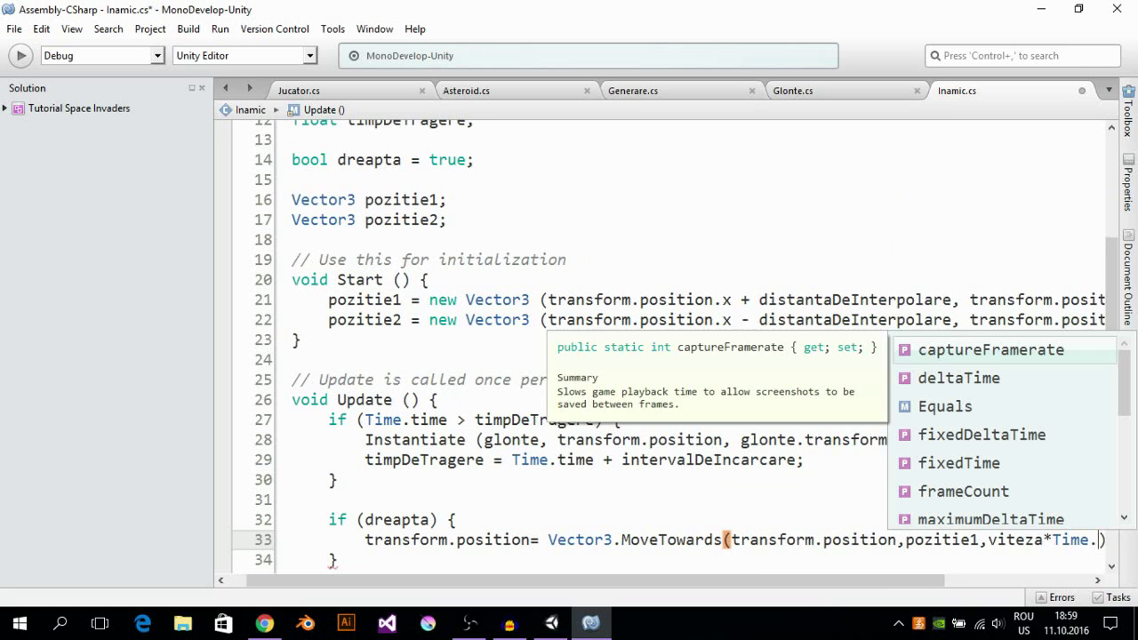
{"action": "type", "text": "d"}
{"action": "key", "text": "Return"}
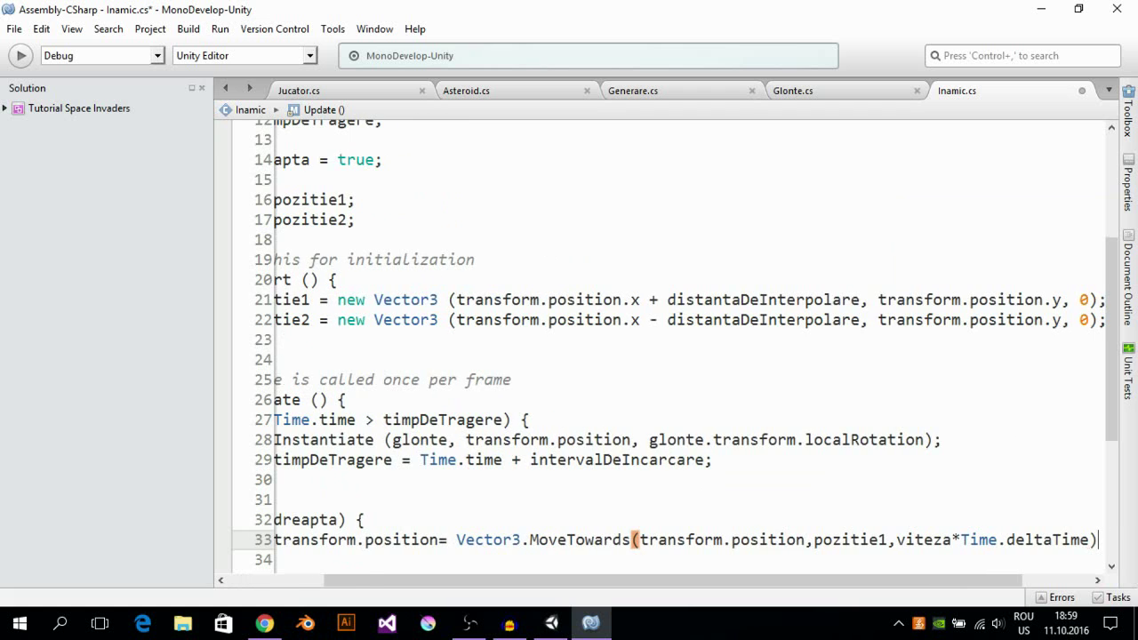
{"action": "type", "text": ";"}
{"action": "type", "text": "}"}
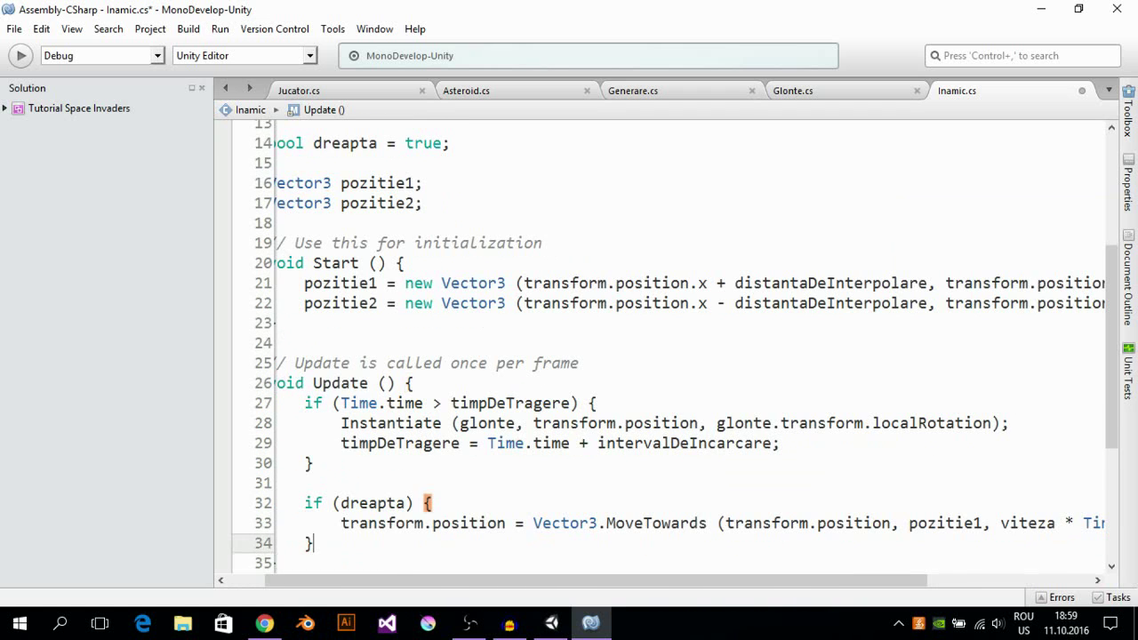
{"action": "key", "text": "Return"}
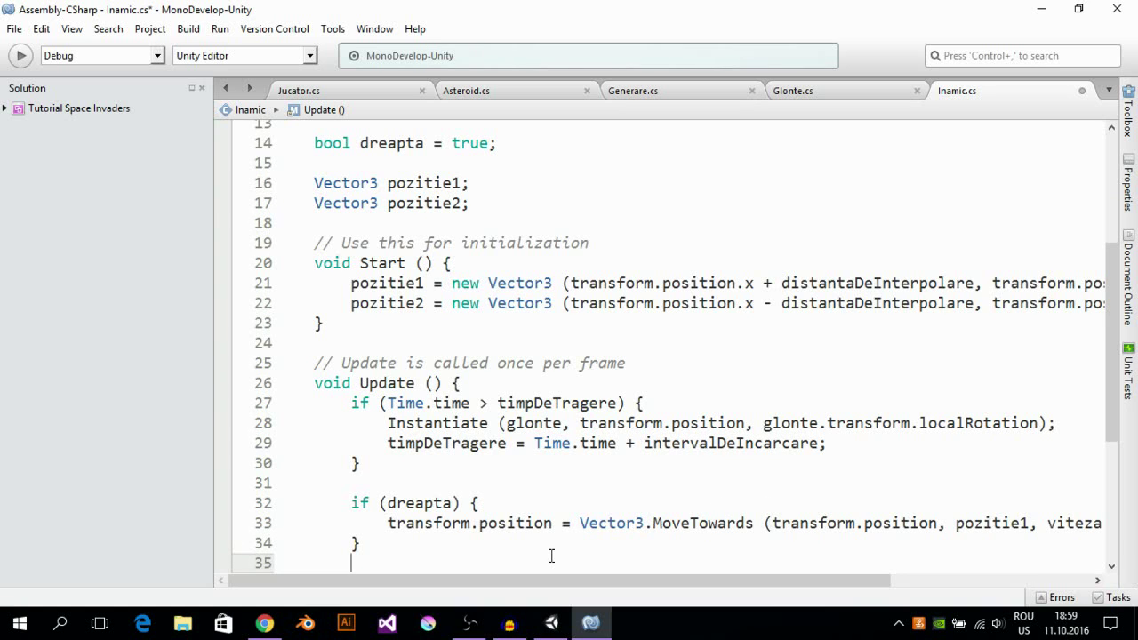
Step: Add an empty else block after the if (dreapta) block
{"action": "type", "text": "els"}
{"action": "key", "text": "Return"}
{"action": "type", "text": "{"}
{"action": "type", "text": "}"}
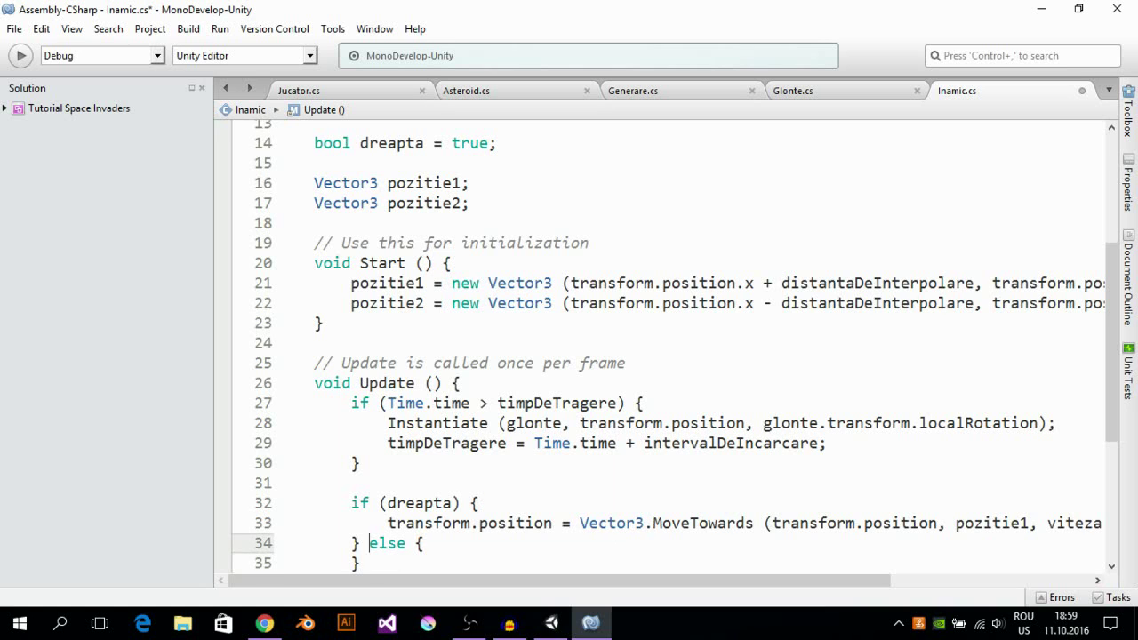
{"action": "key", "text": "Left"}
{"action": "key", "text": "Return"}
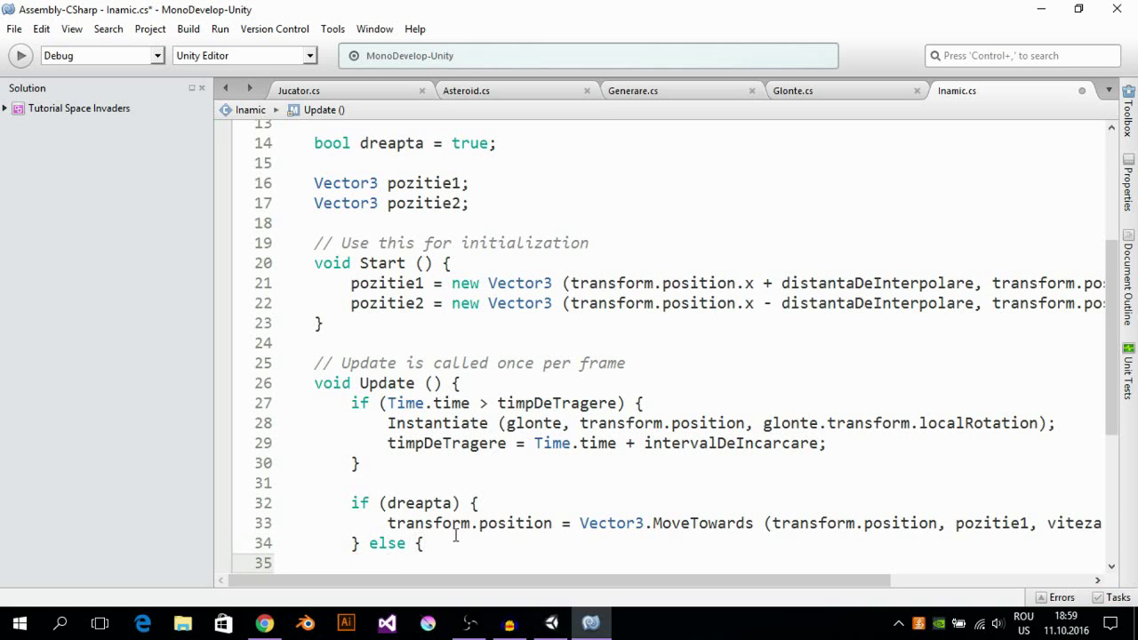
Step: Copy the MoveTowards statement from line 33 into the else block
{"action": "scroll", "coordinate": [400, 425], "scroll_direction": "down", "scroll_amount": 2}
{"action": "left_click_drag", "start_coordinate": [389, 418], "coordinate": [1111, 416]}
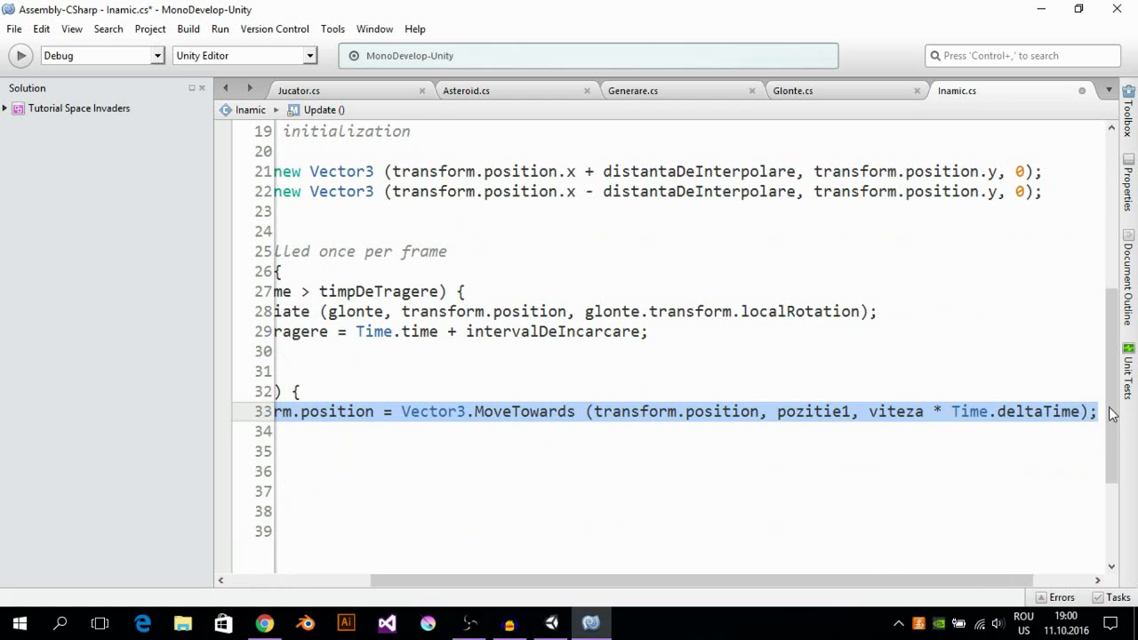
{"action": "key", "text": "ctrl+c"}
{"action": "left_click_drag", "start_coordinate": [522, 582], "coordinate": [378, 583]}
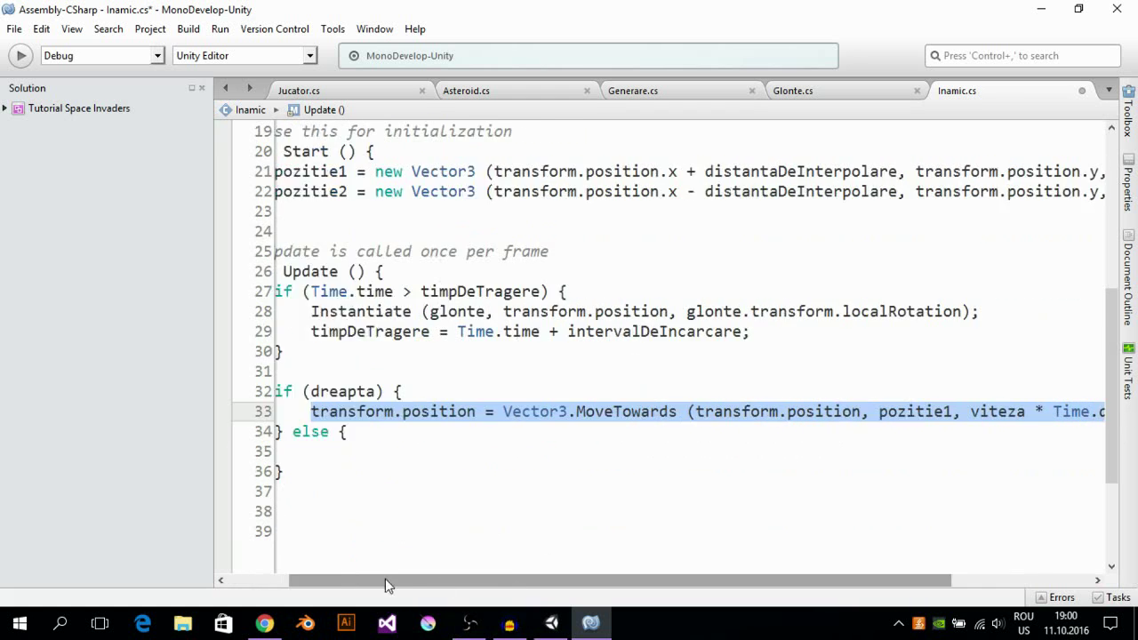
{"action": "left_click", "coordinate": [442, 455]}
{"action": "key", "text": "ctrl+v"}
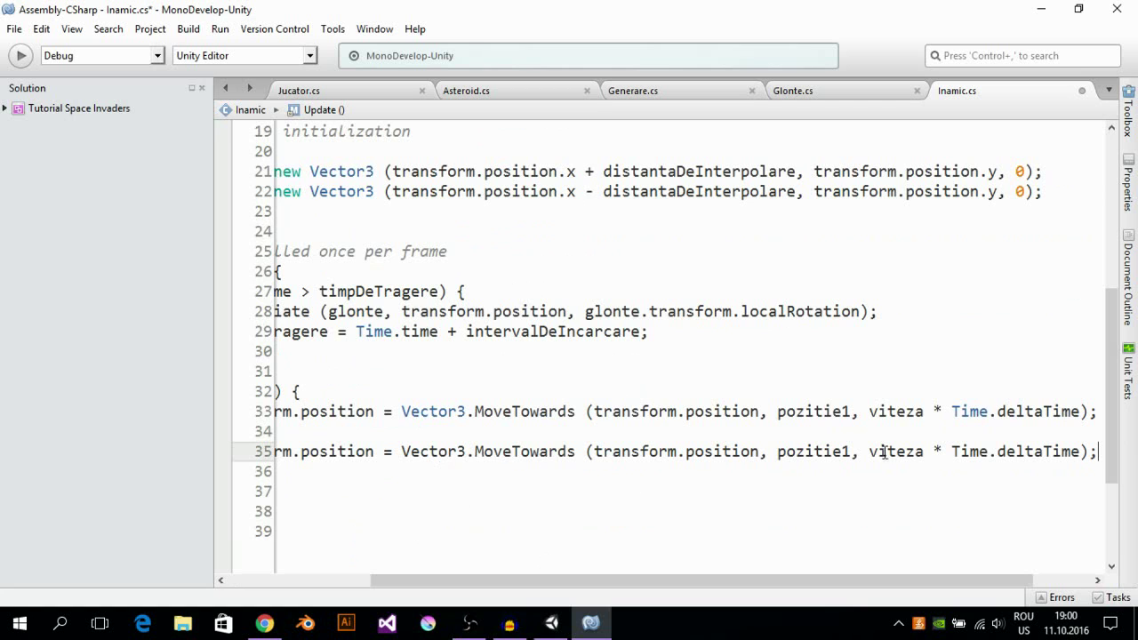
Step: Change the pasted target from pozitie1 to pozitie2 and save Inamic.cs
{"action": "left_click", "coordinate": [852, 451]}
{"action": "key", "text": "BackSpace"}
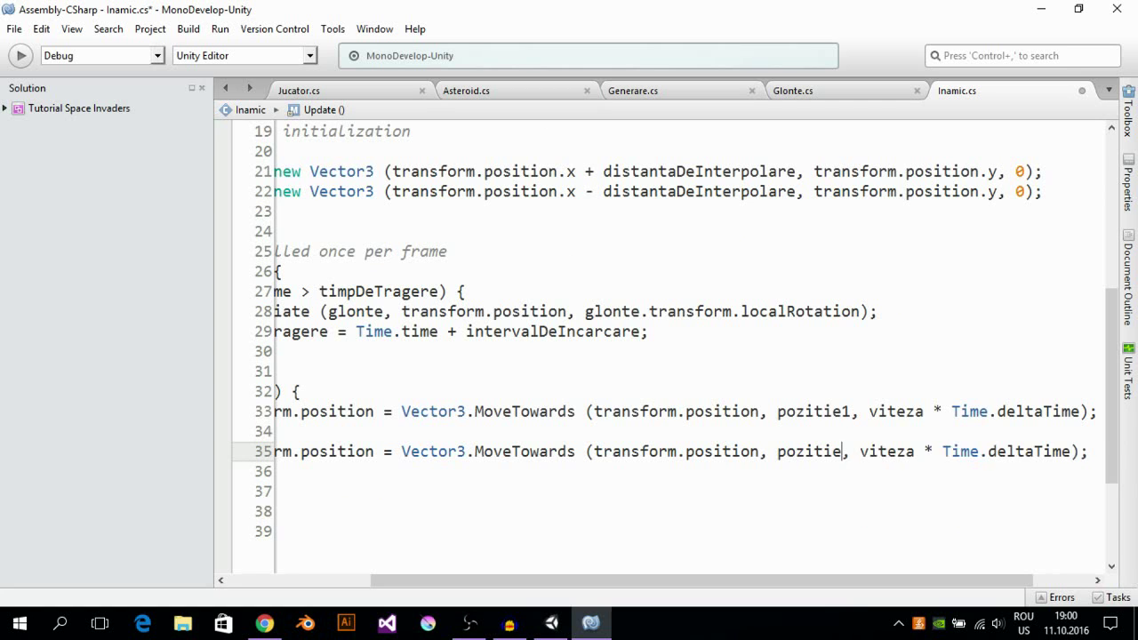
{"action": "type", "text": "2"}
{"action": "left_click_drag", "start_coordinate": [619, 583], "coordinate": [463, 583]}
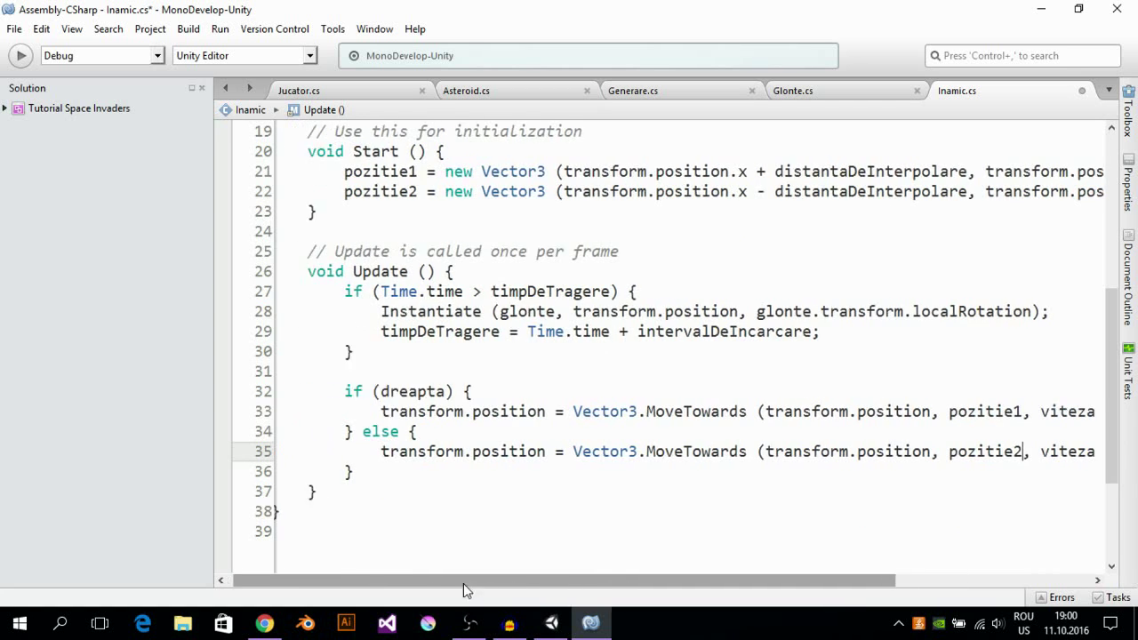
{"action": "left_click", "coordinate": [14, 31]}
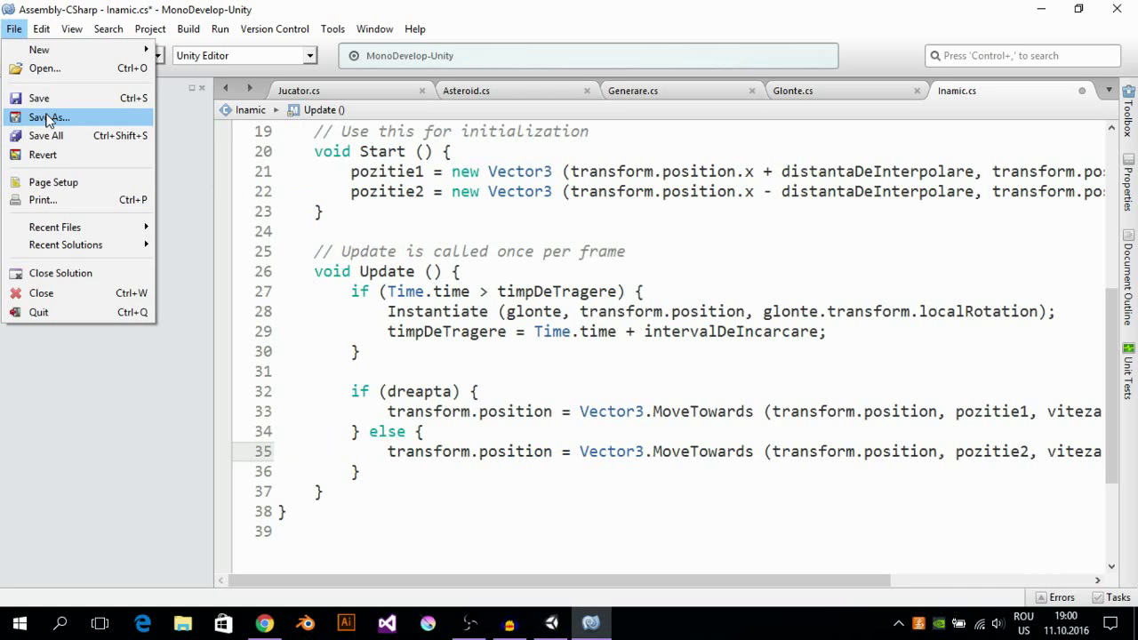
{"action": "left_click", "coordinate": [47, 104]}
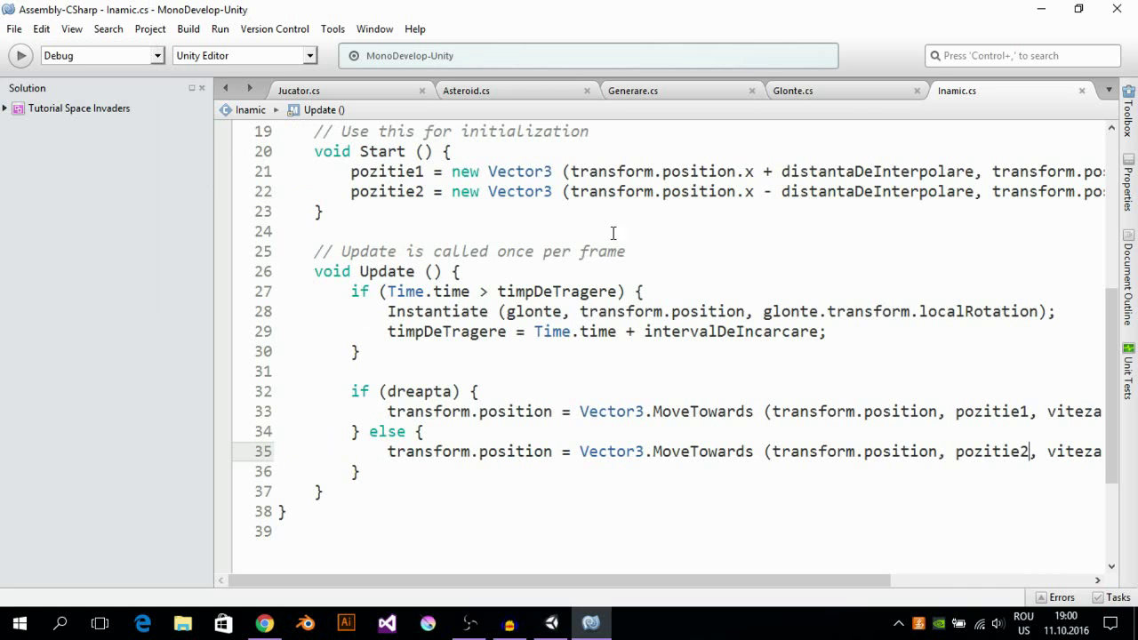
Step: Switch to Unity, play the game to watch the enemy move sideways and fire, then stop
{"action": "left_click", "coordinate": [1041, 8]}
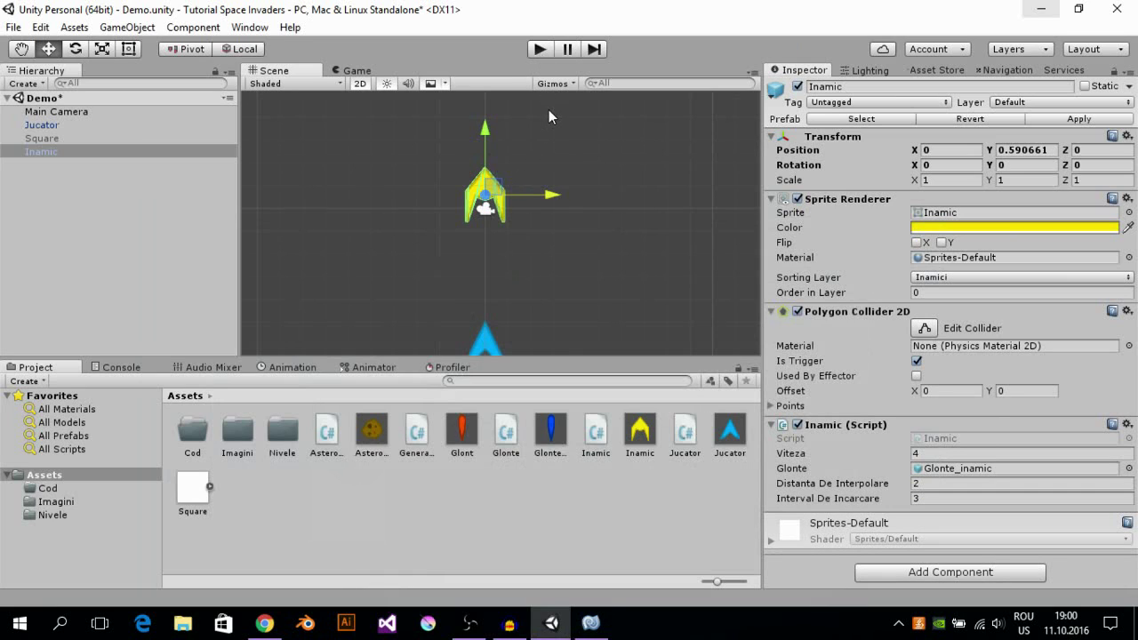
{"action": "left_click", "coordinate": [540, 50]}
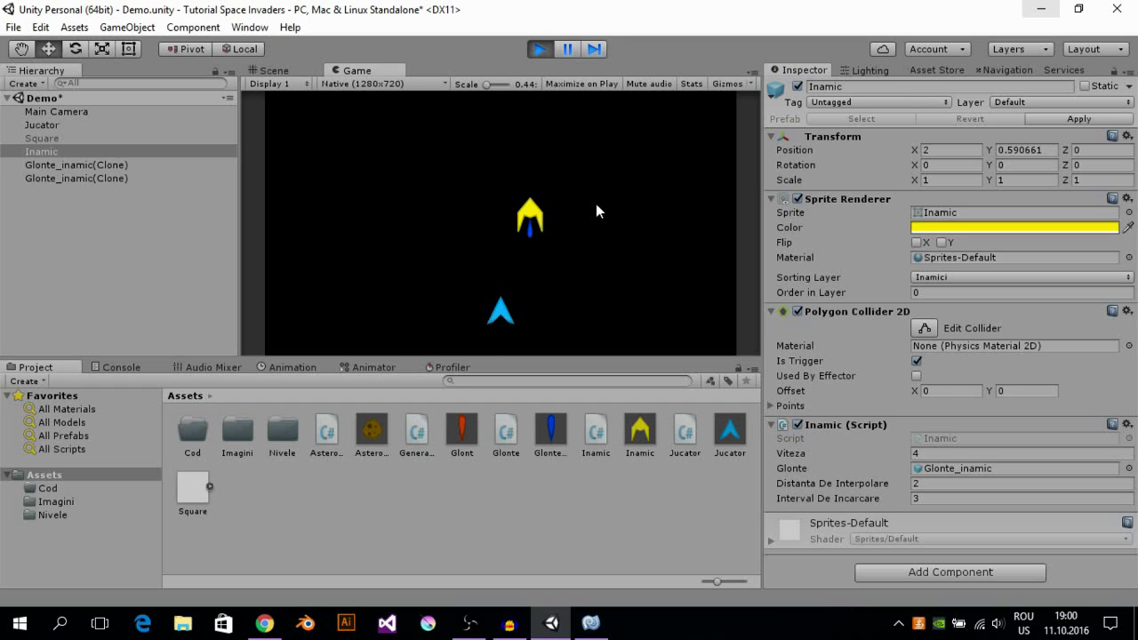
{"action": "left_click", "coordinate": [538, 49]}
Step: Insert a new line 32 after the shooting block in Update and begin it with 'if('
{"action": "left_click", "coordinate": [590, 622]}
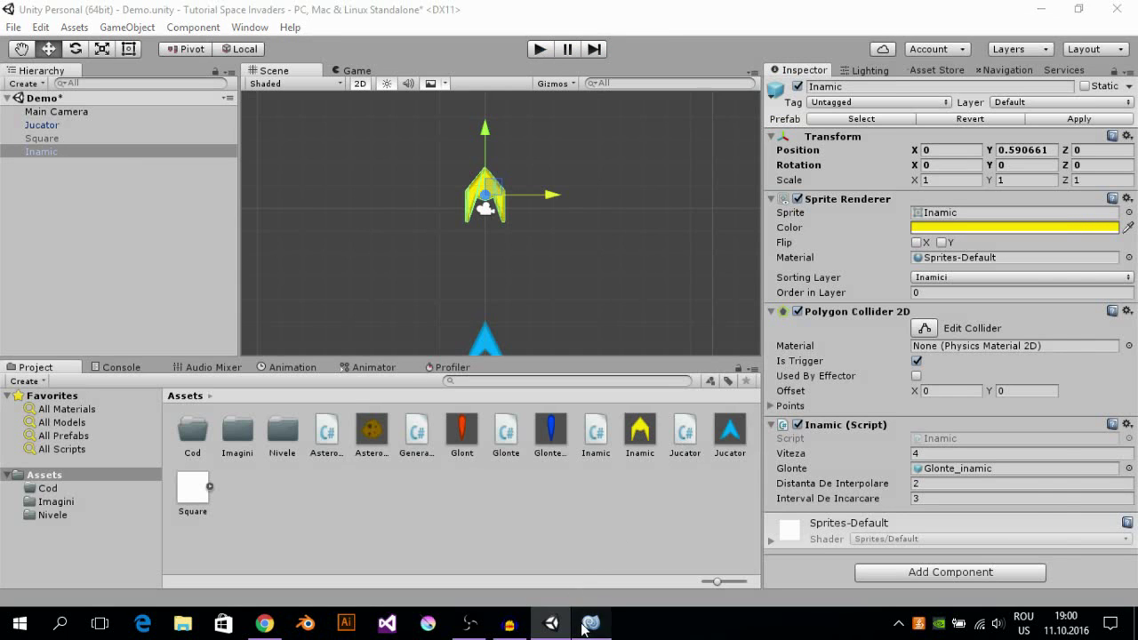
{"action": "double_click", "coordinate": [397, 391]}
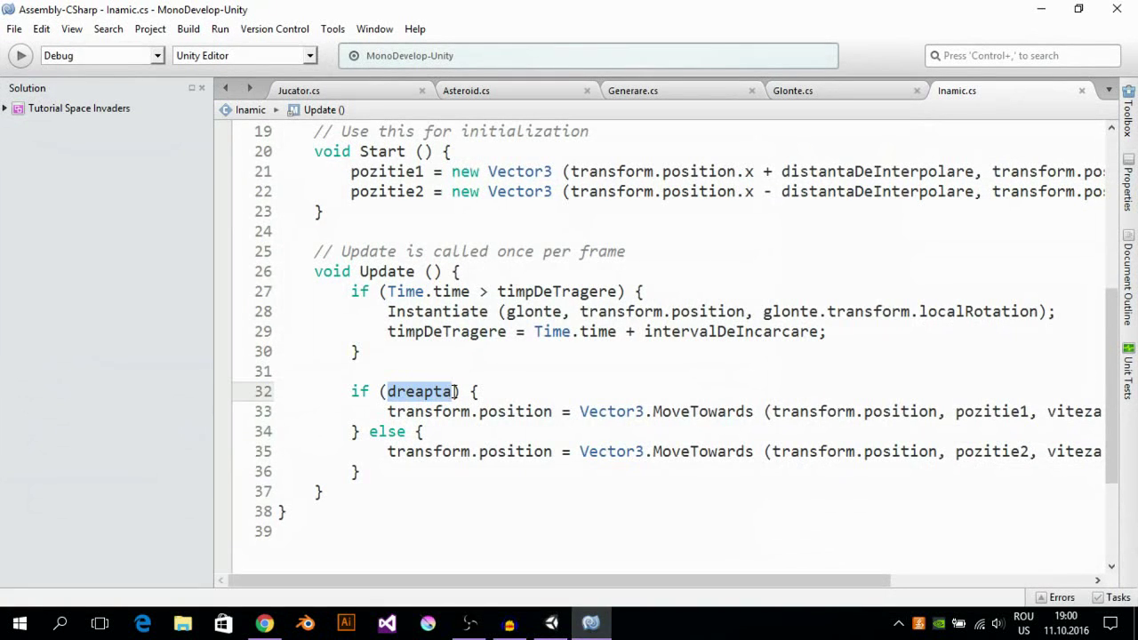
{"action": "scroll", "coordinate": [511, 306], "scroll_direction": "up", "scroll_amount": 4}
{"action": "scroll", "coordinate": [498, 311], "scroll_direction": "down", "scroll_amount": 1}
{"action": "scroll", "coordinate": [465, 320], "scroll_direction": "down", "scroll_amount": 5}
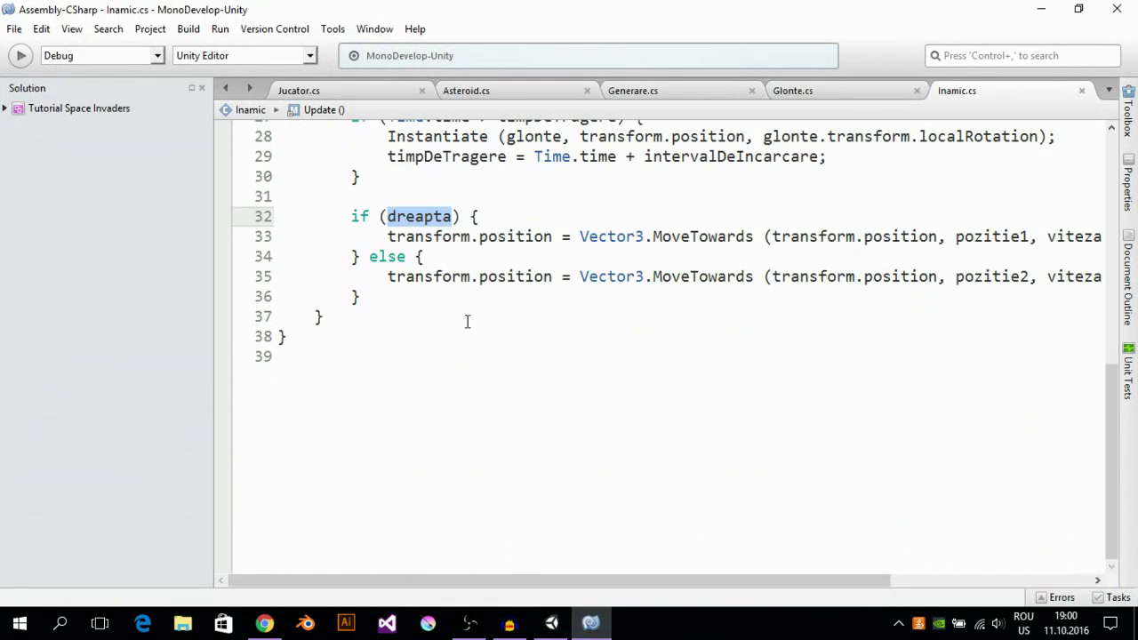
{"action": "scroll", "coordinate": [428, 305], "scroll_direction": "up", "scroll_amount": 2}
{"action": "left_click", "coordinate": [428, 304]}
{"action": "left_click", "coordinate": [416, 291]}
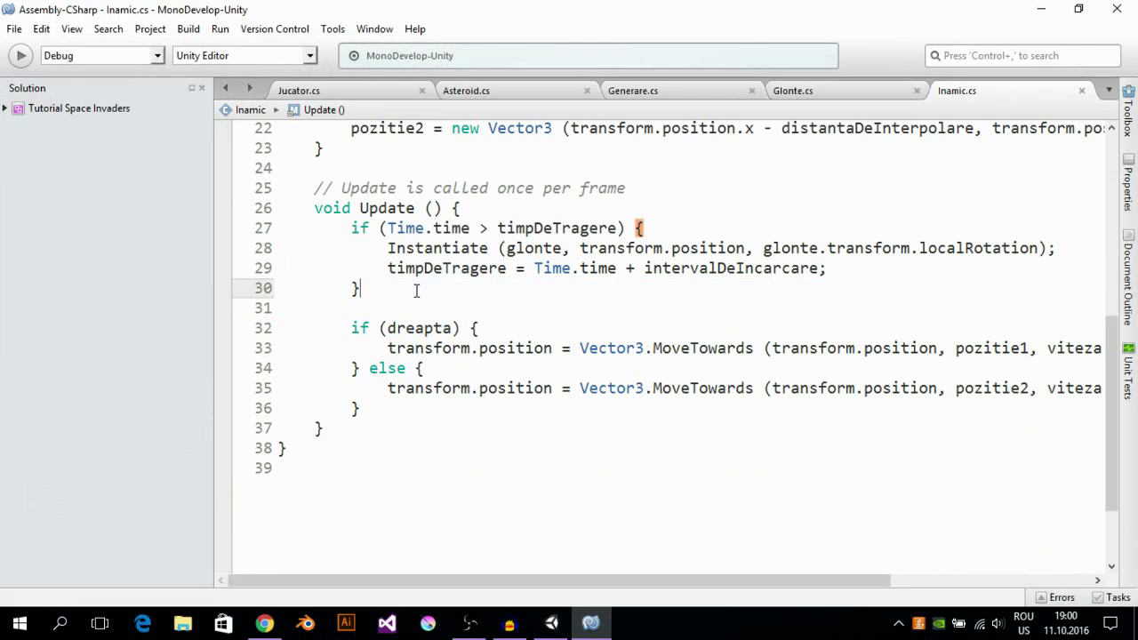
{"action": "key", "text": "Return"}
{"action": "key", "text": "Return"}
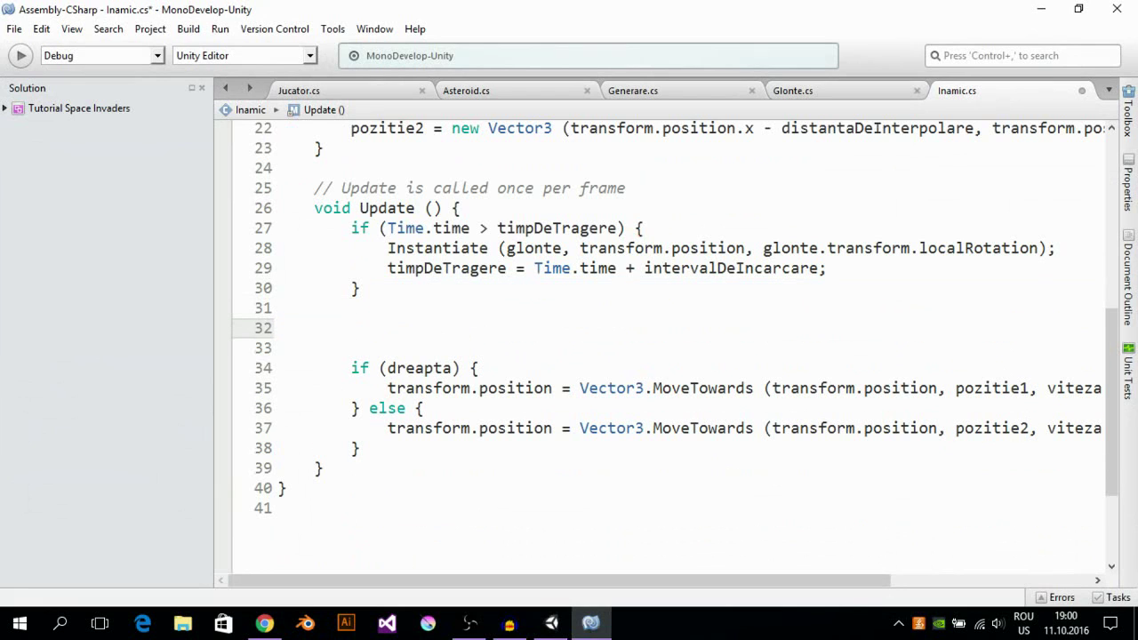
{"action": "type", "text": "if("}
Step: Drag the Inamic enemy right, then left along X, then undo back to X 0
{"action": "left_click", "coordinate": [1040, 9]}
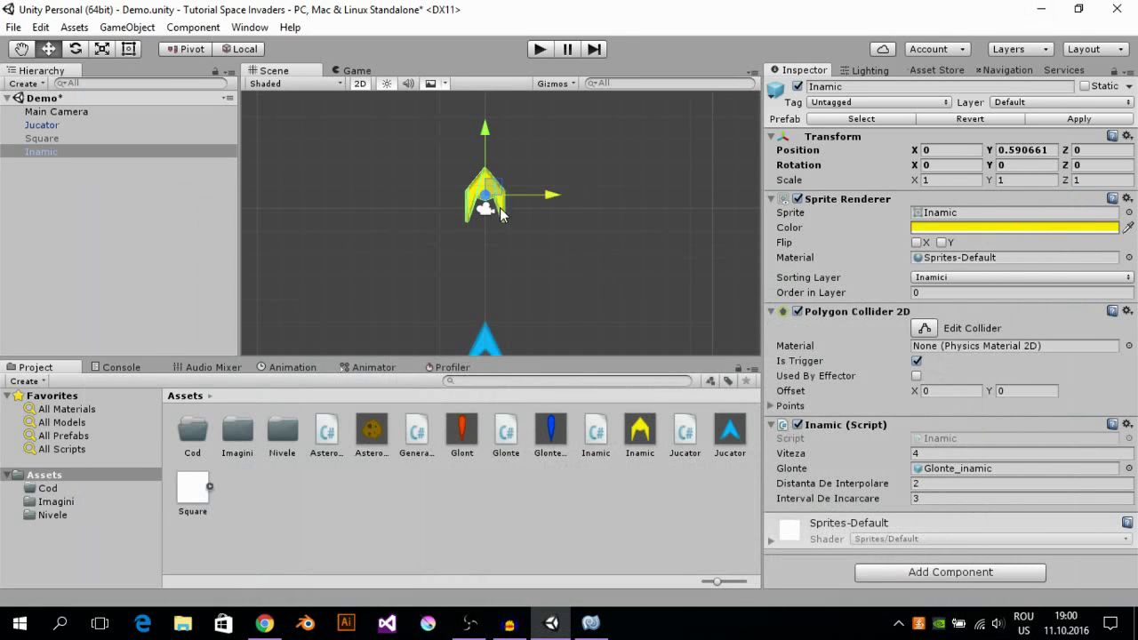
{"action": "left_click_drag", "start_coordinate": [553, 199], "coordinate": [615, 204]}
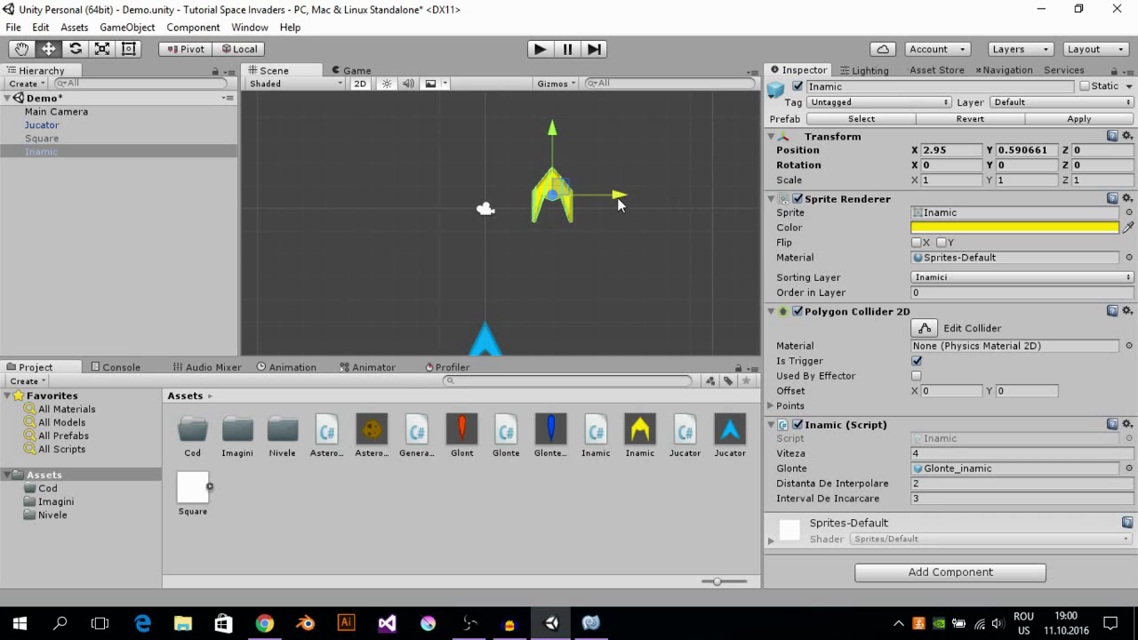
{"action": "left_click_drag", "start_coordinate": [617, 198], "coordinate": [477, 187]}
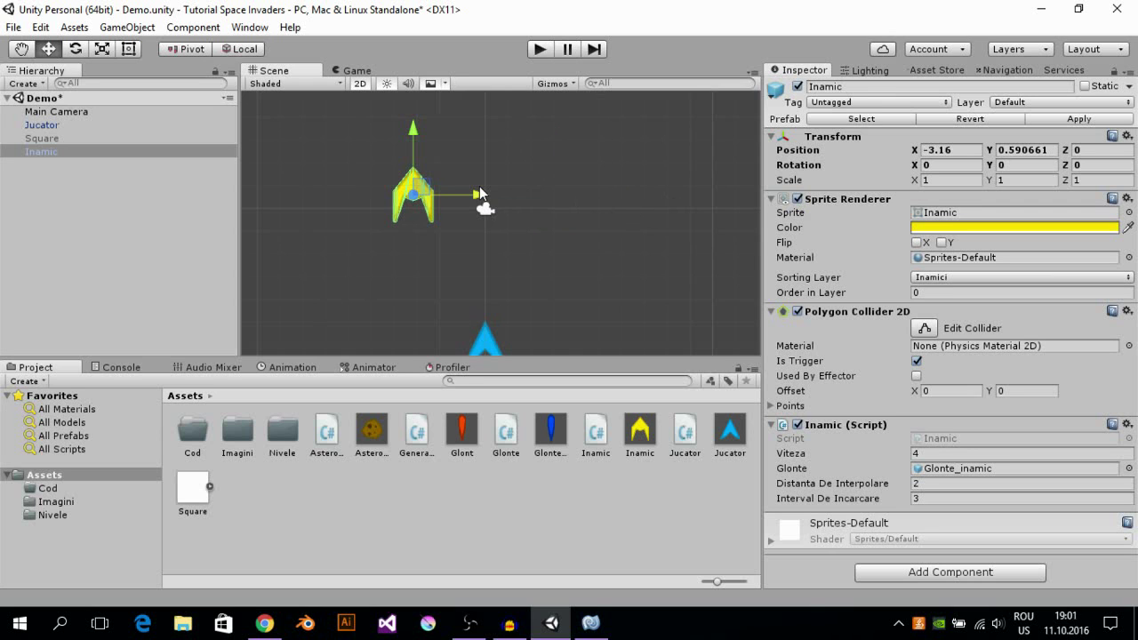
{"action": "key", "text": "ctrl+z"}
{"action": "key", "text": "ctrl+z"}
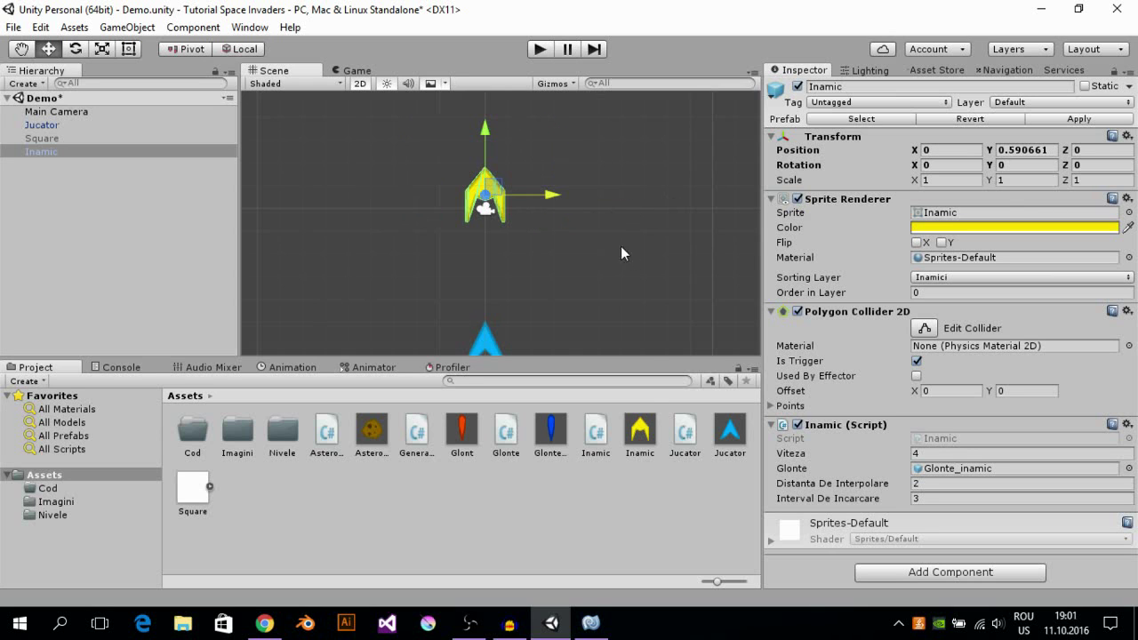
Step: Start line 32's condition with 'dreapta && Mathf.Abs('
{"action": "left_click", "coordinate": [582, 628]}
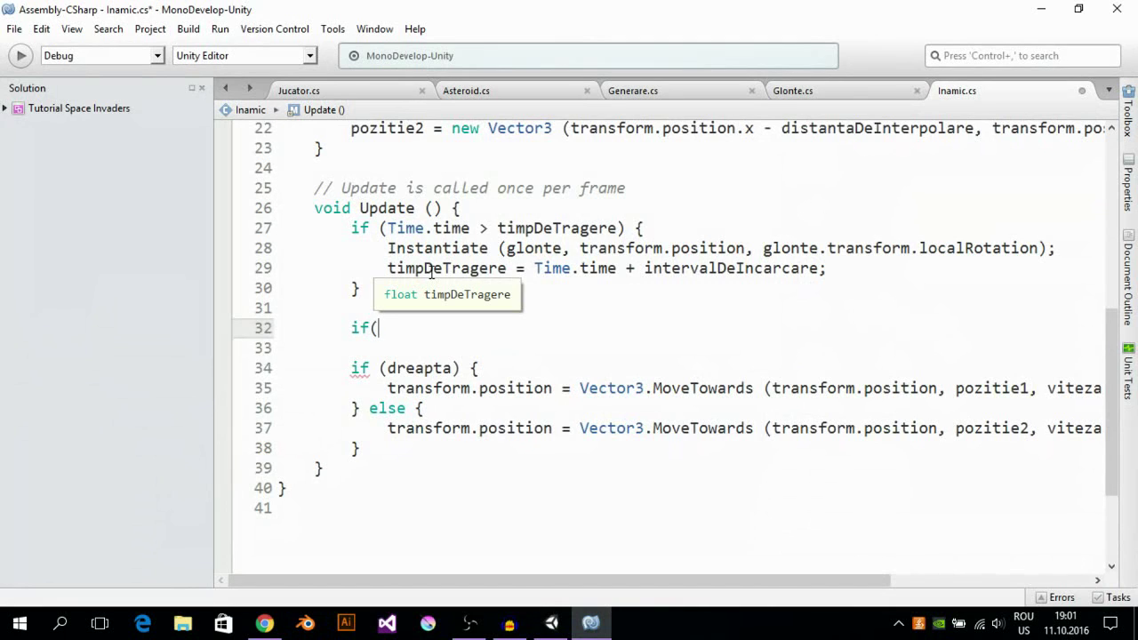
{"action": "type", "text": "dr"}
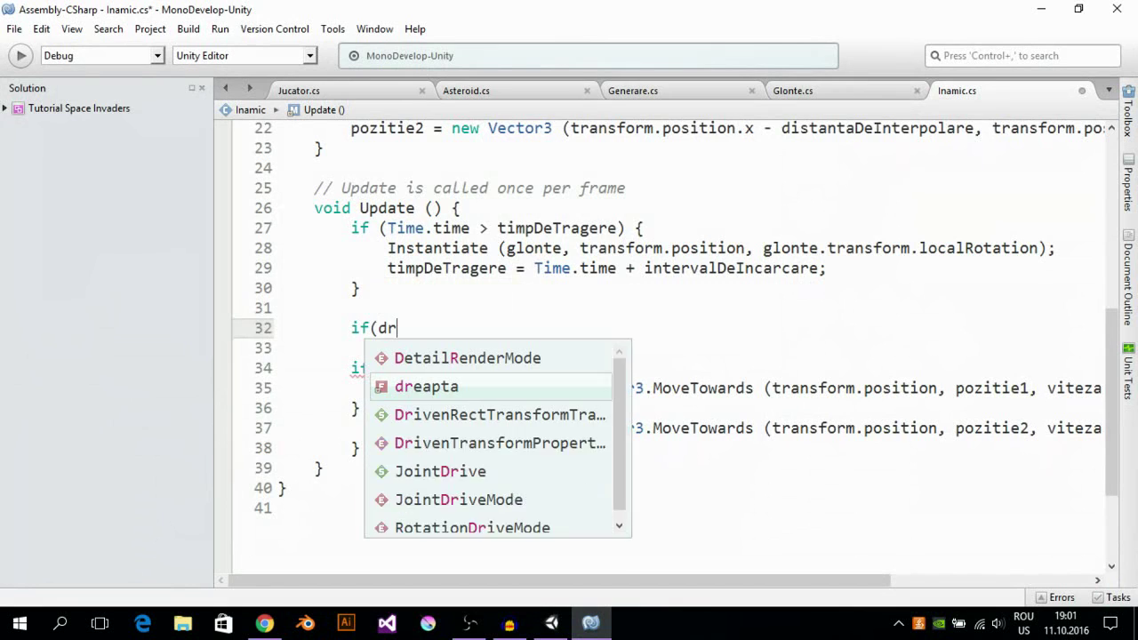
{"action": "type", "text": "e"}
{"action": "key", "text": "Return"}
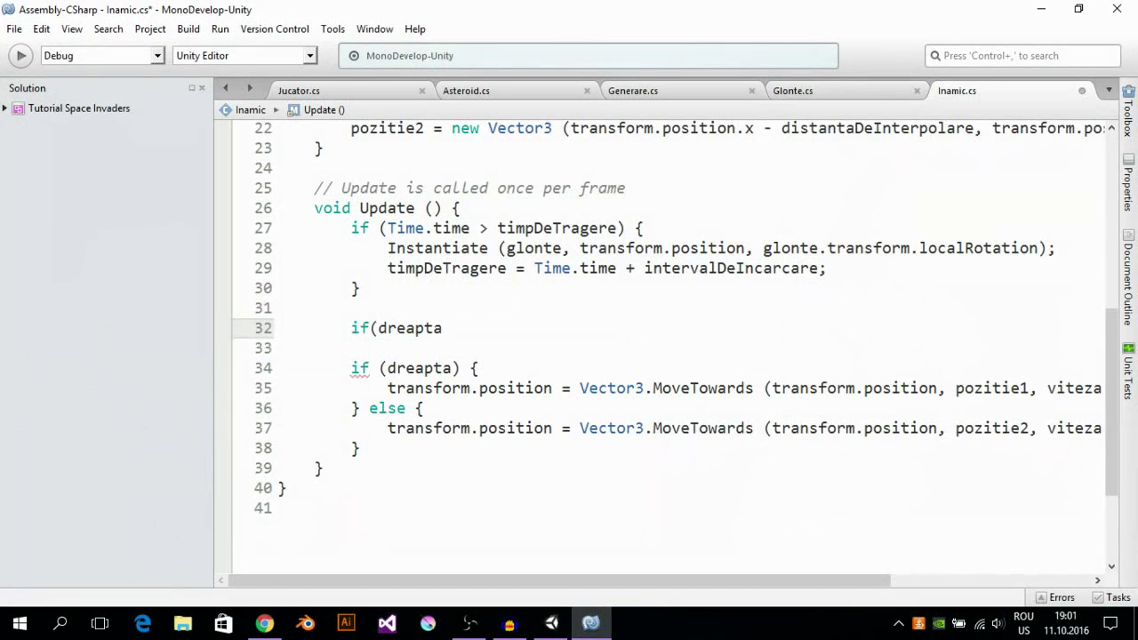
{"action": "type", "text": " && "}
{"action": "type", "text": "Ma"}
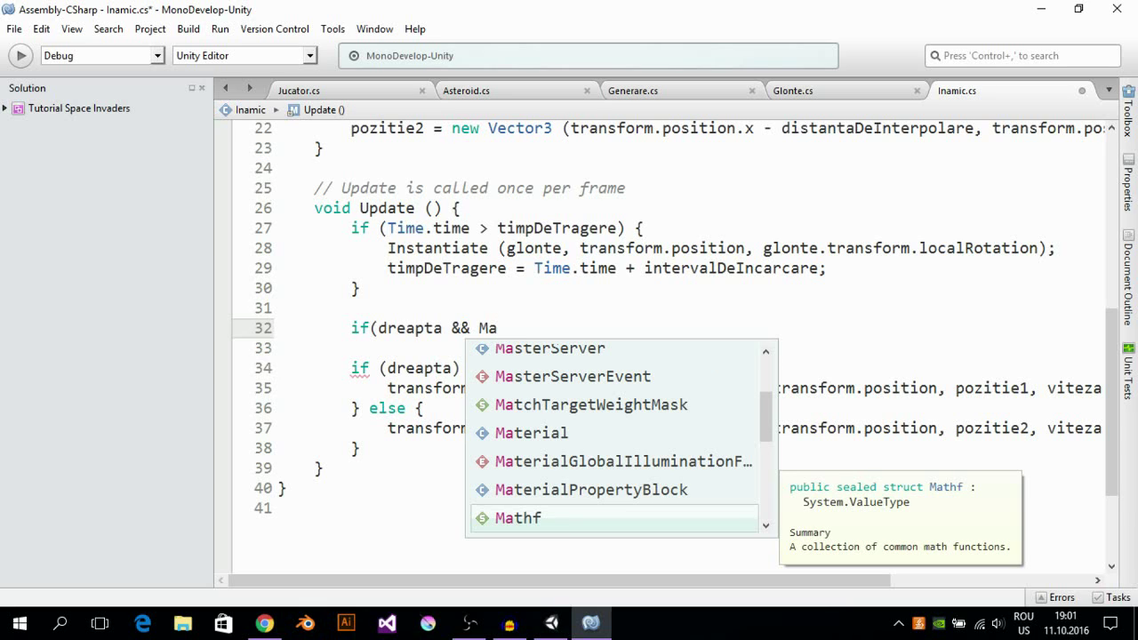
{"action": "key", "text": "Return"}
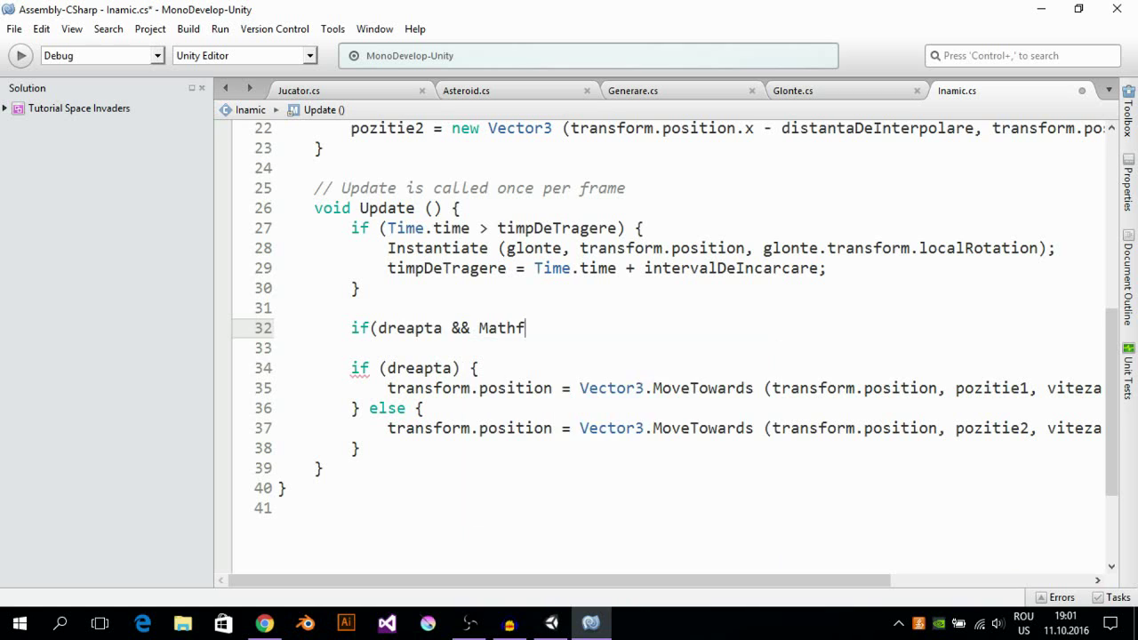
{"action": "type", "text": ".abs"}
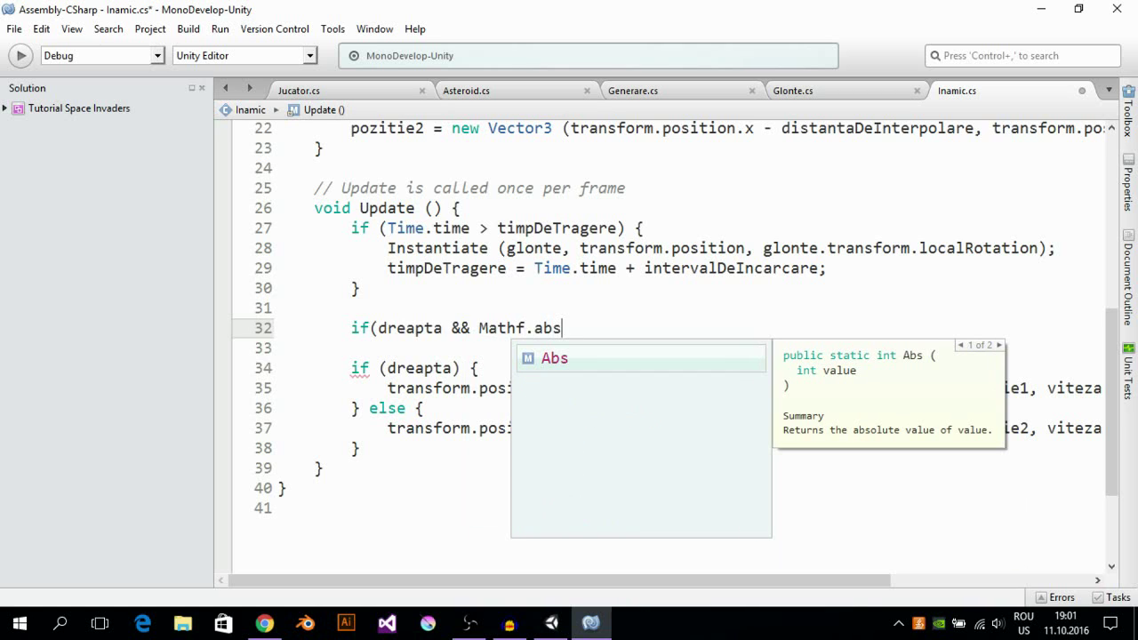
{"action": "key", "text": "Return"}
Step: Add the distance argument (transform.position-pozitie1).magnitude inside Mathf.Abs
{"action": "type", "text": "("}
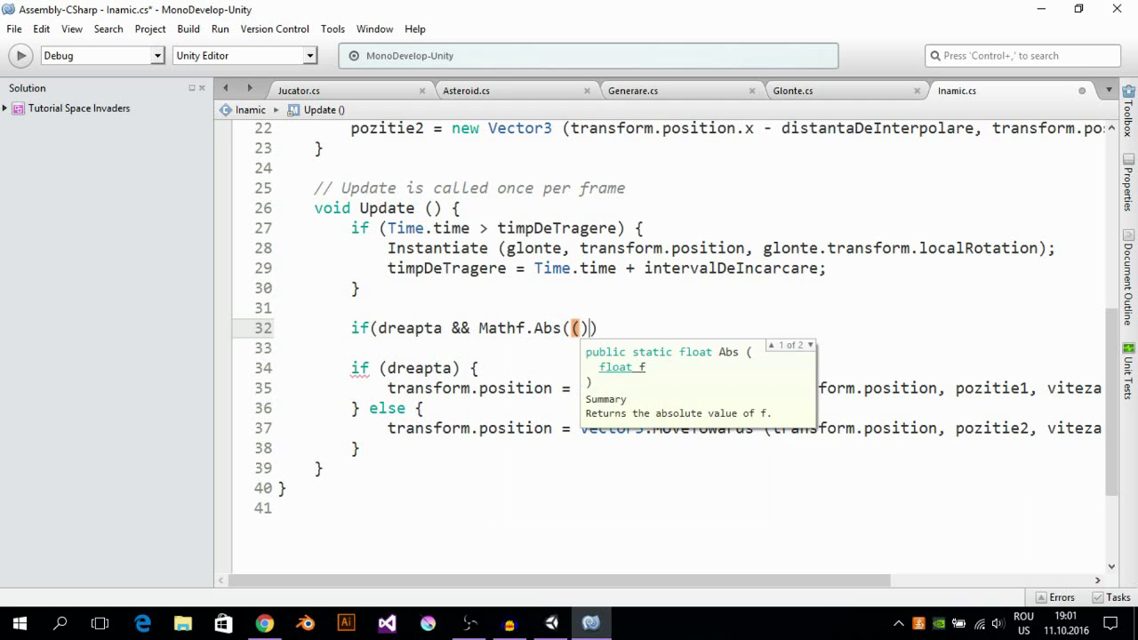
{"action": "type", "text": "(tra"}
{"action": "key", "text": "Return"}
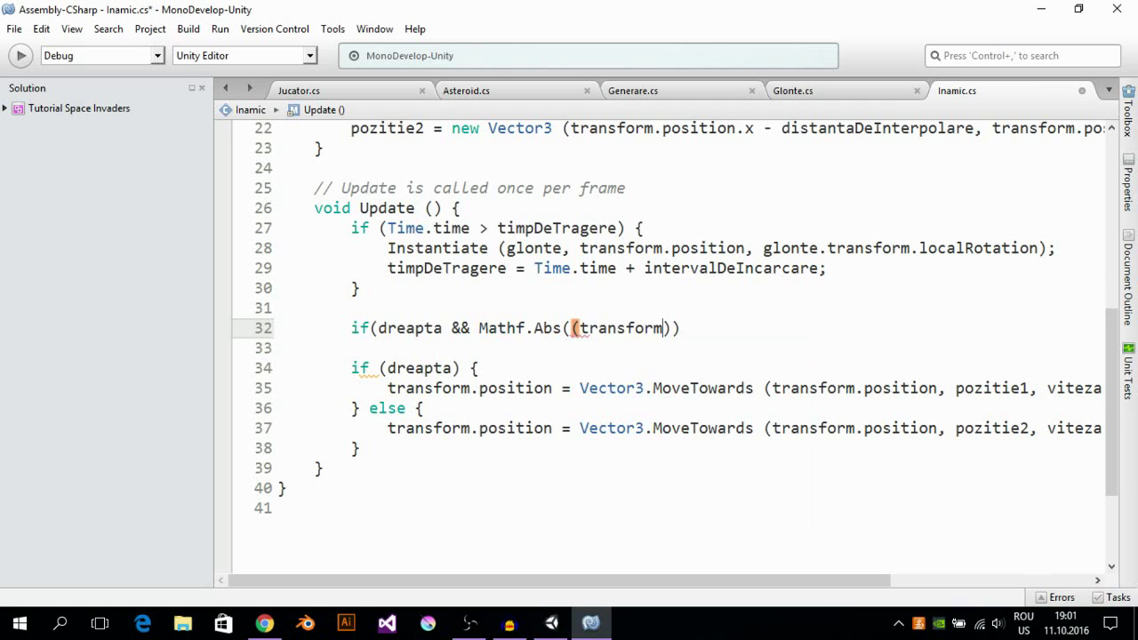
{"action": "type", "text": ".po"}
{"action": "key", "text": "Return"}
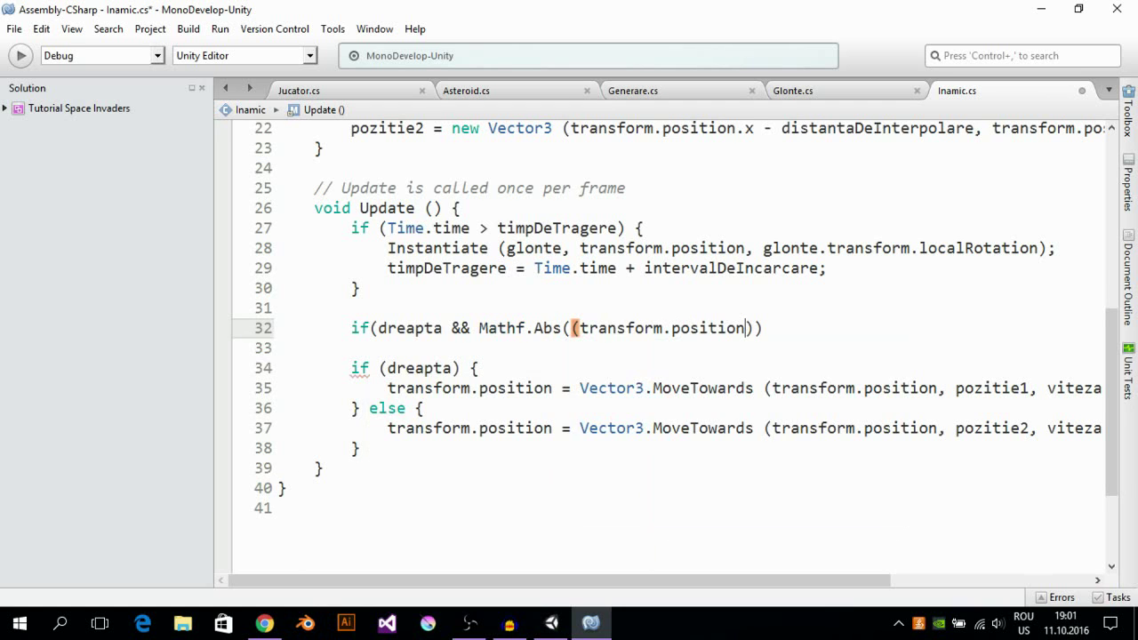
{"action": "type", "text": "-"}
{"action": "type", "text": "po"}
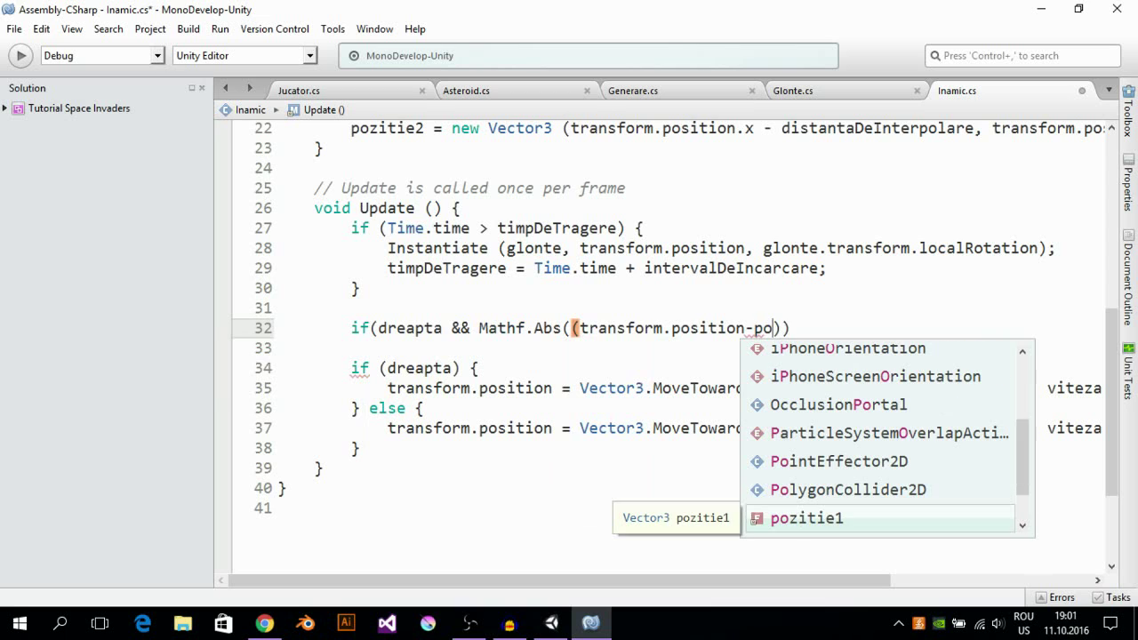
{"action": "key", "text": "Return"}
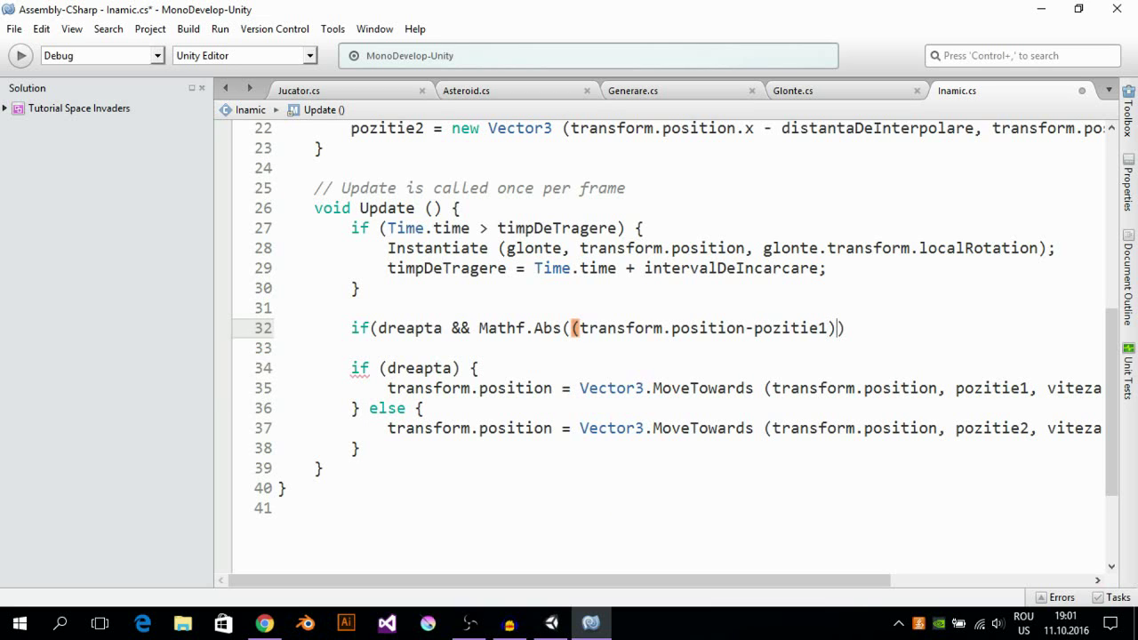
{"action": "type", "text": ".ma"}
{"action": "key", "text": "Return"}
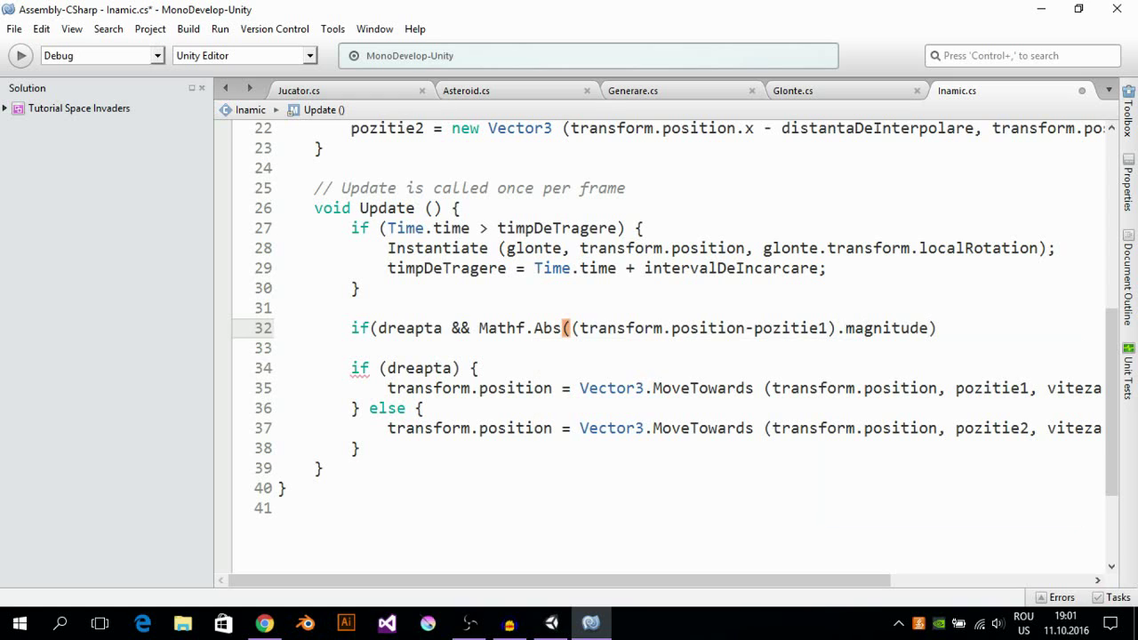
Step: Complete the condition with ')<0.1f)' after magnitude
{"action": "left_click_drag", "start_coordinate": [835, 328], "coordinate": [928, 329]}
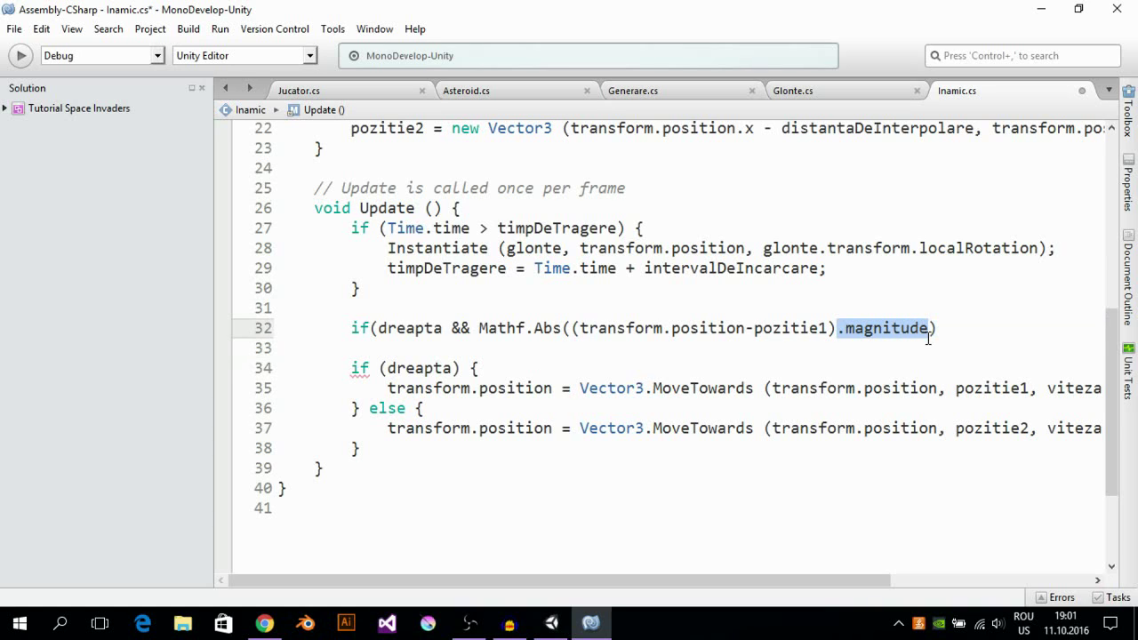
{"action": "left_click", "coordinate": [584, 327]}
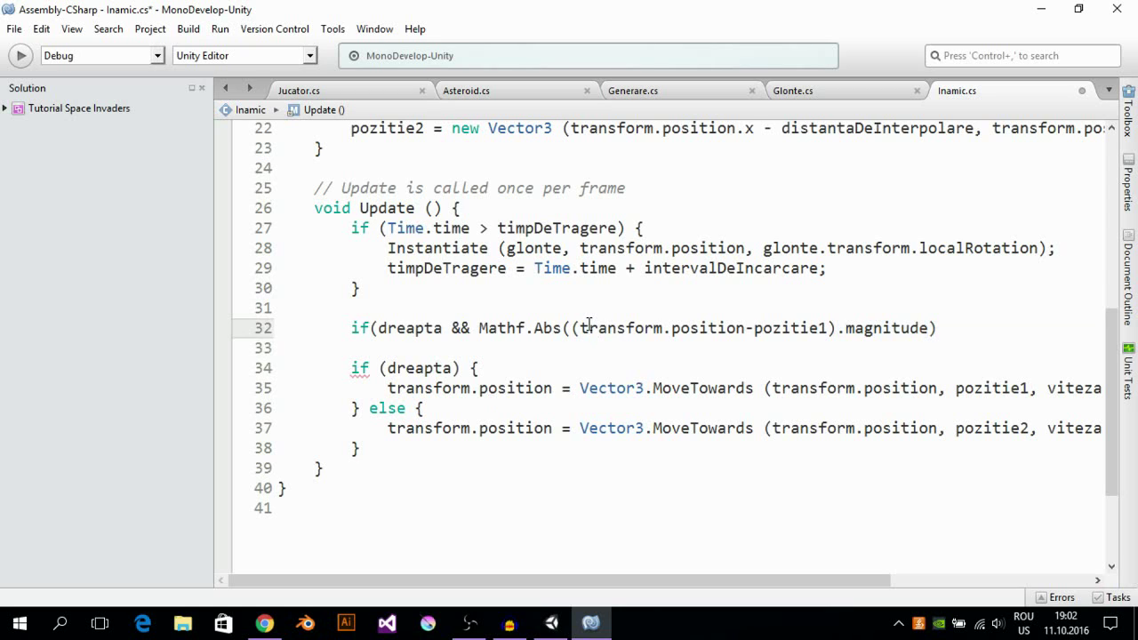
{"action": "left_click", "coordinate": [925, 325]}
{"action": "type", "text": ")"}
{"action": "type", "text": "<0."}
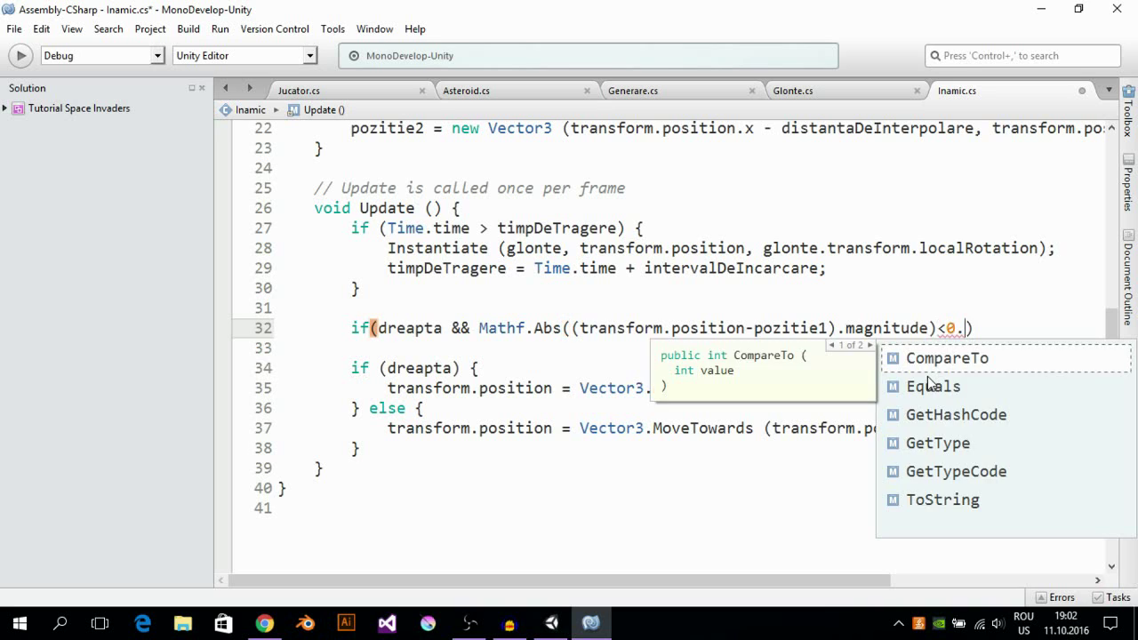
{"action": "type", "text": "1f"}
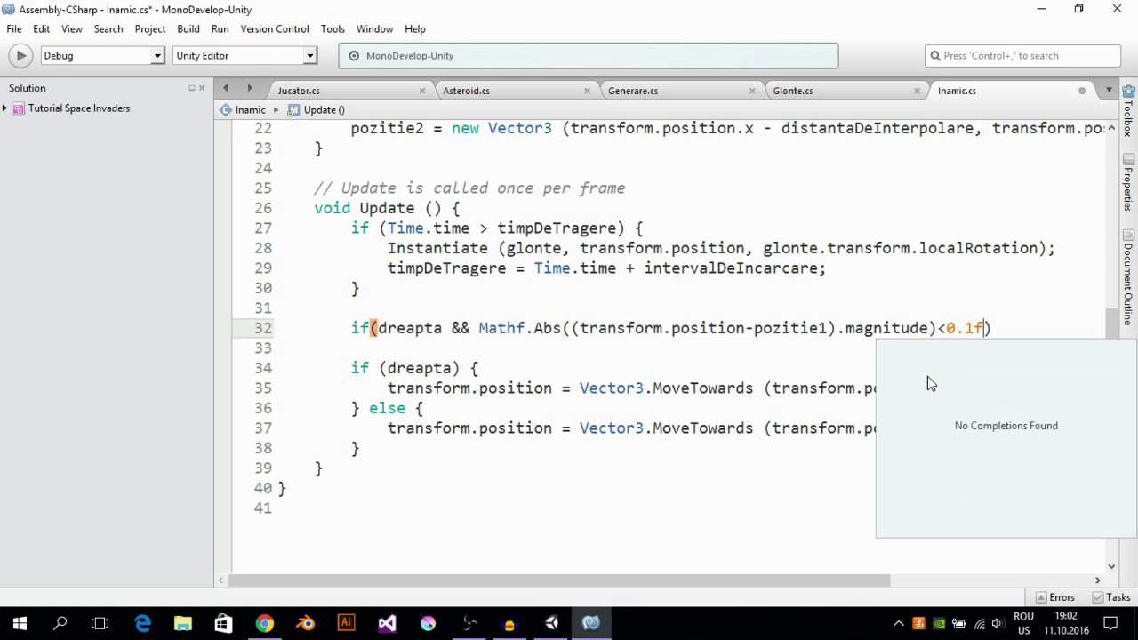
{"action": "left_click", "coordinate": [1002, 329]}
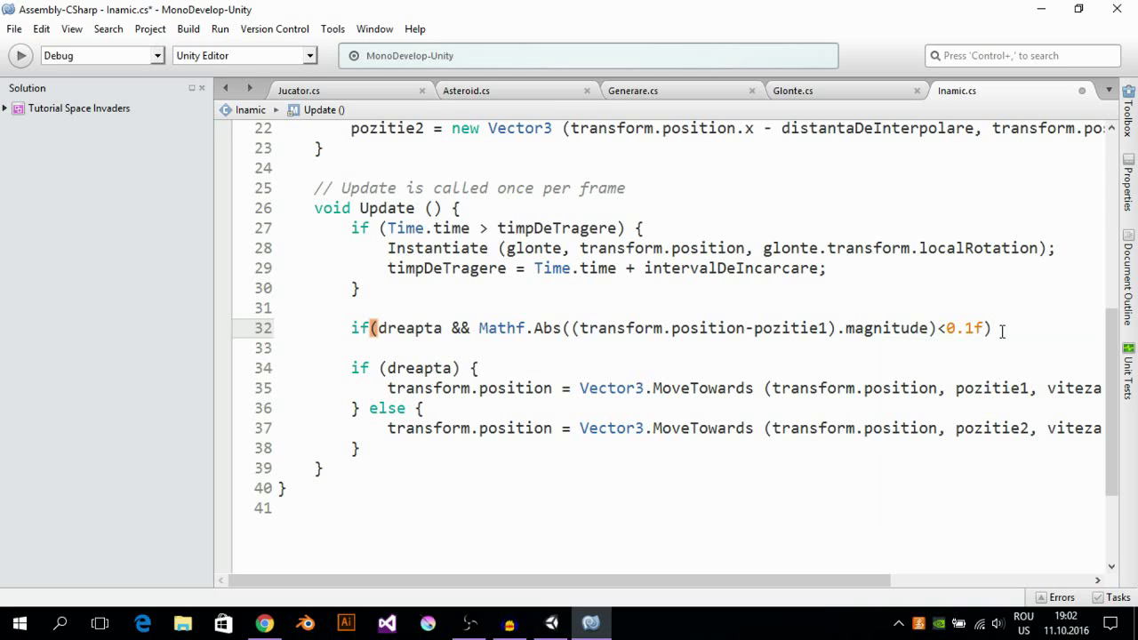
{"action": "key", "text": "Left"}
Step: Give the condition a body setting dreapta = false; and start an 'else if(){' below it
{"action": "type", "text": "{"}
{"action": "key", "text": "Return"}
{"action": "type", "text": "}"}
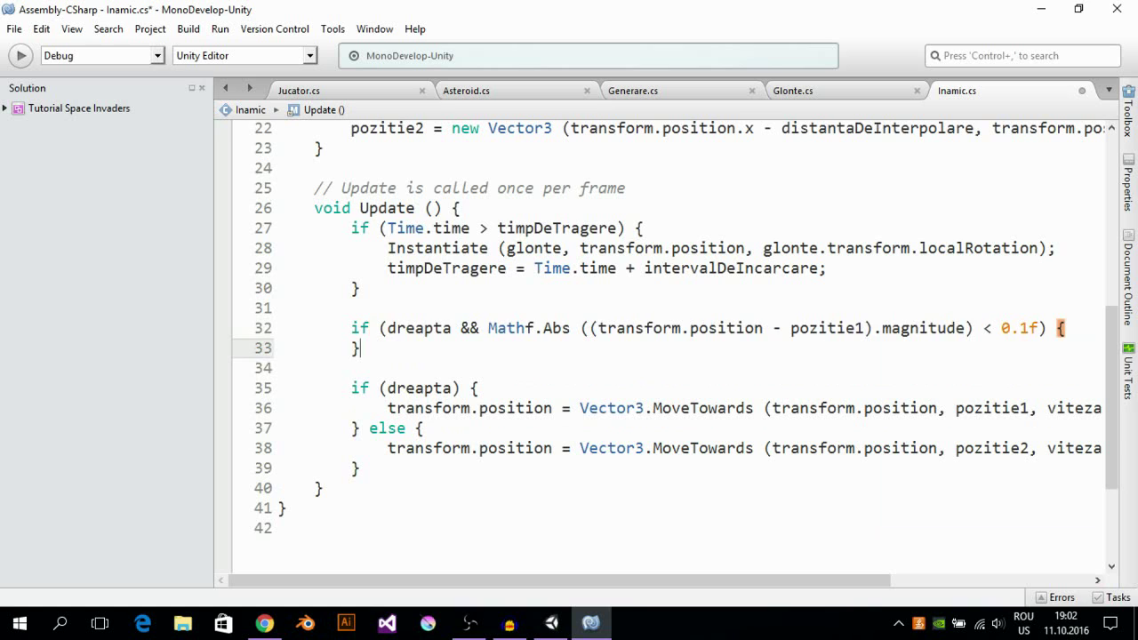
{"action": "key", "text": "Return"}
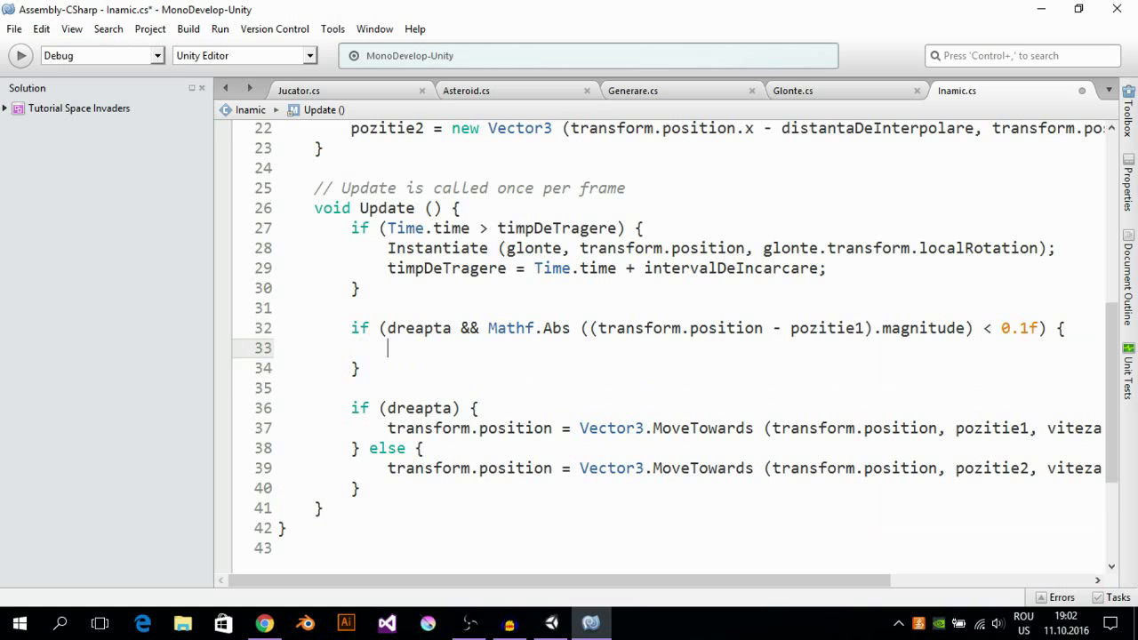
{"action": "type", "text": "drea"}
{"action": "key", "text": "Return"}
{"action": "type", "text": "dreapta=fa"}
{"action": "key", "text": "Return"}
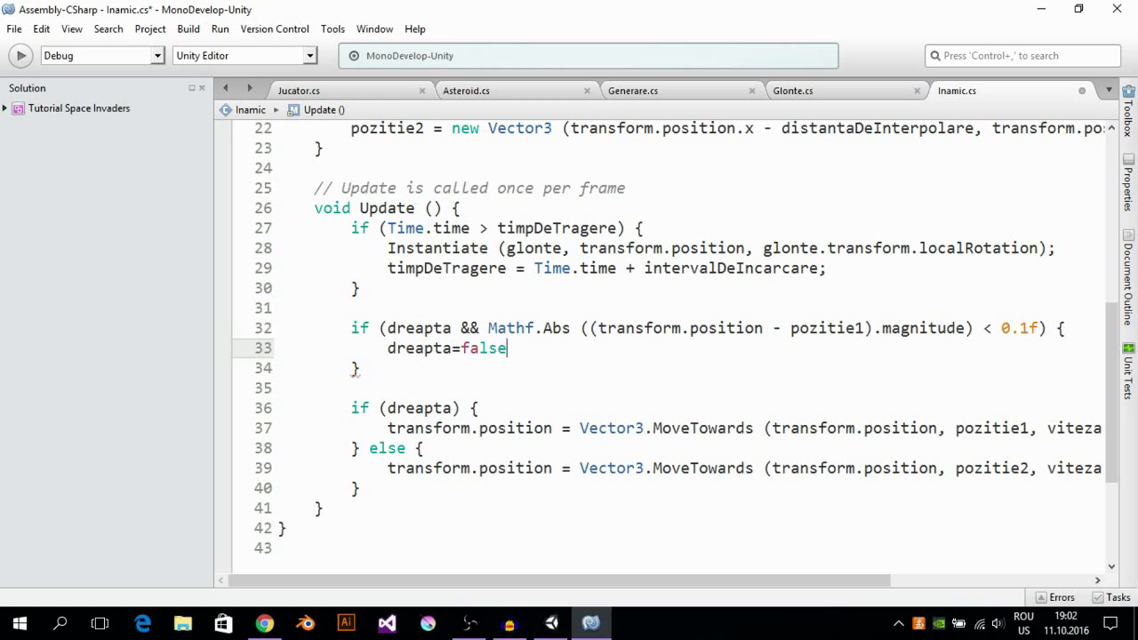
{"action": "type", "text": ";"}
{"action": "left_click", "coordinate": [359, 368]}
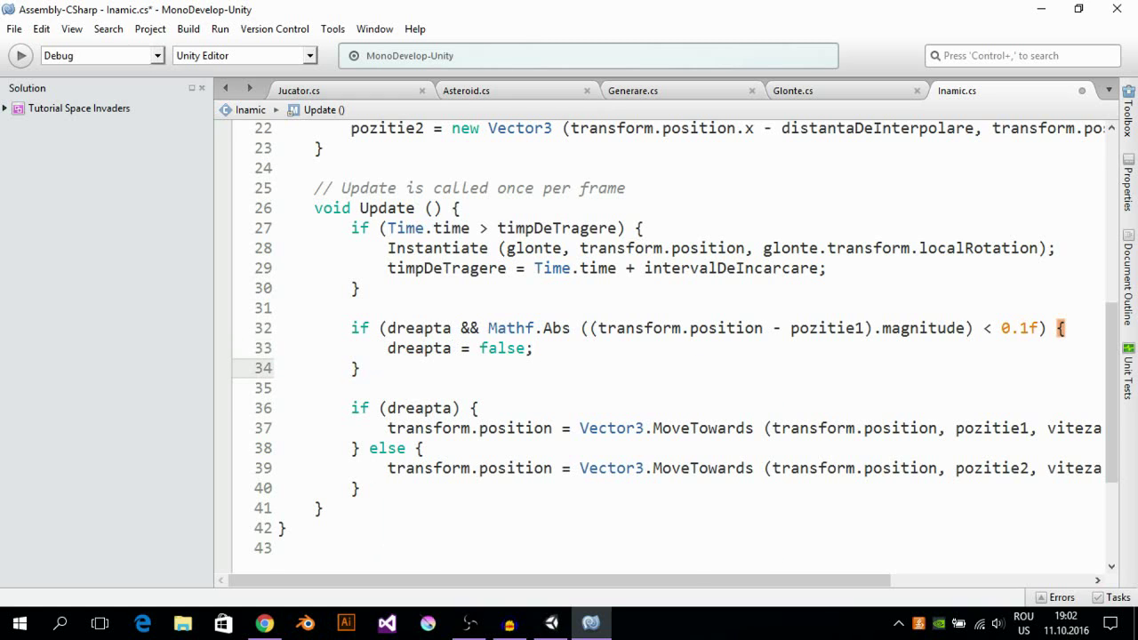
{"action": "key", "text": "Return"}
{"action": "type", "text": "else "}
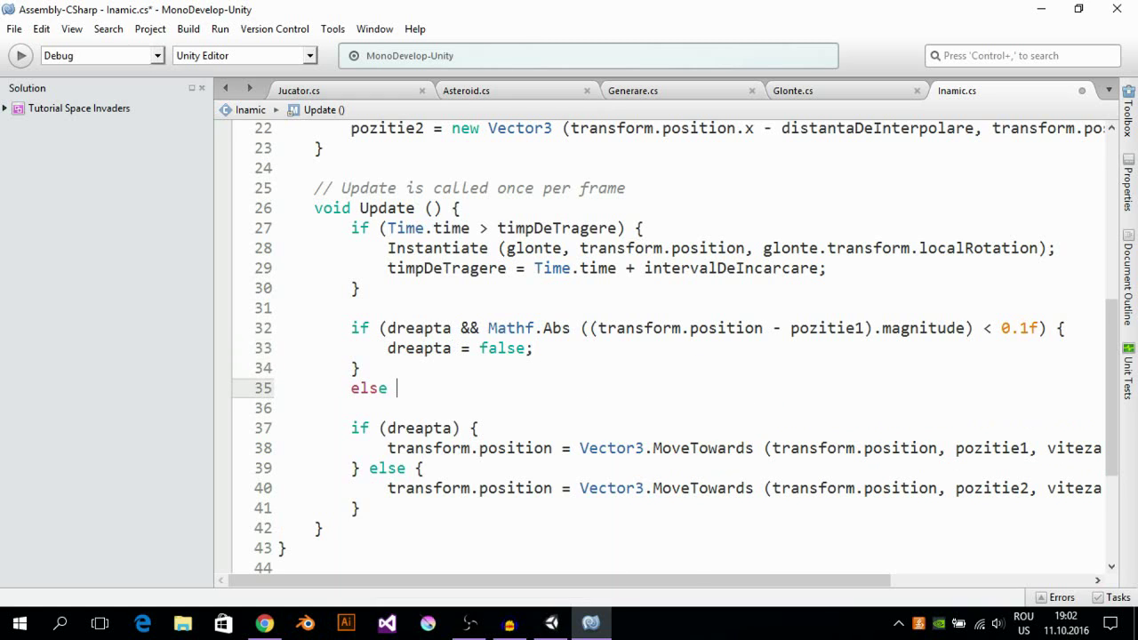
{"action": "type", "text": "if"}
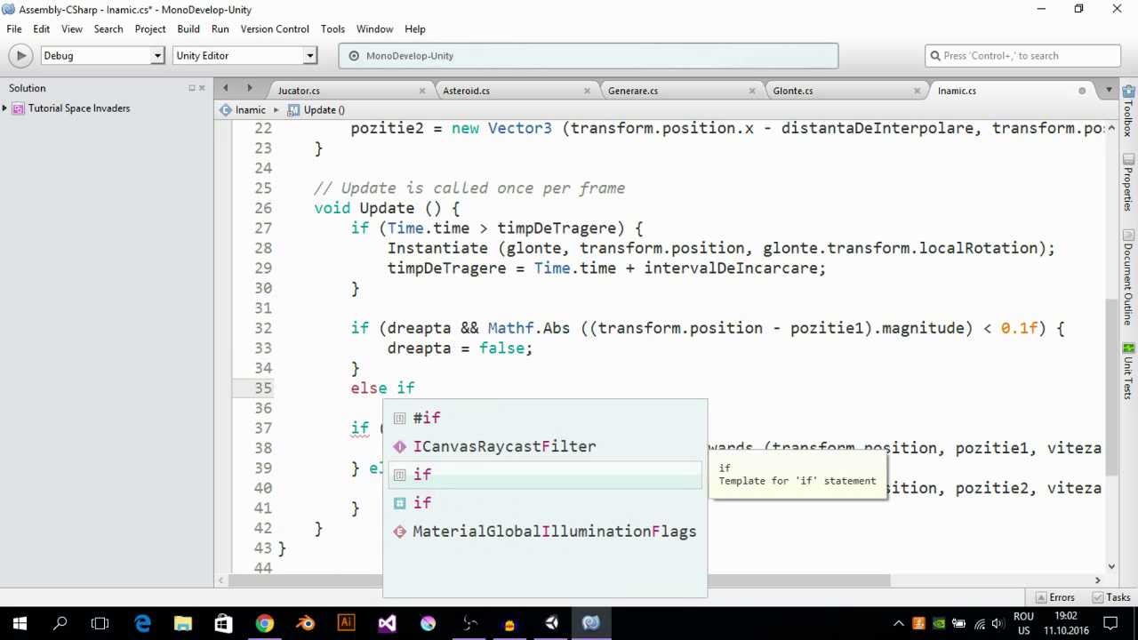
{"action": "type", "text": "(){"}
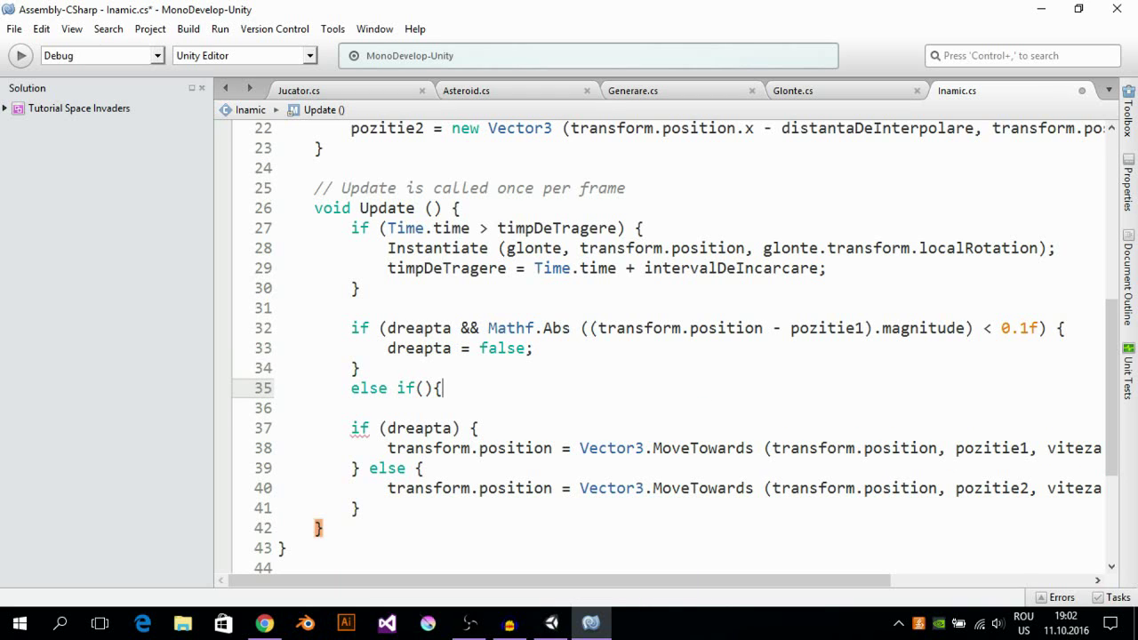
Step: Lay out the else-if block and set dreapta = true; inside it
{"action": "key", "text": "Return"}
{"action": "type", "text": "}"}
{"action": "key", "text": "Left"}
{"action": "key", "text": "Return"}
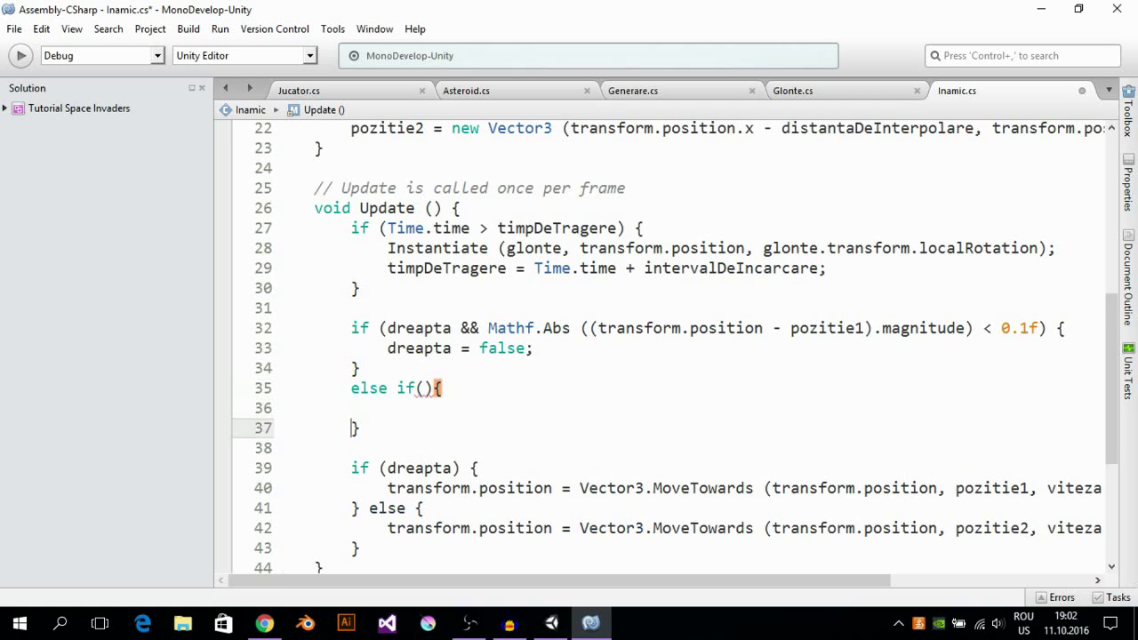
{"action": "left_click", "coordinate": [351, 388]}
{"action": "left_click", "coordinate": [423, 387]}
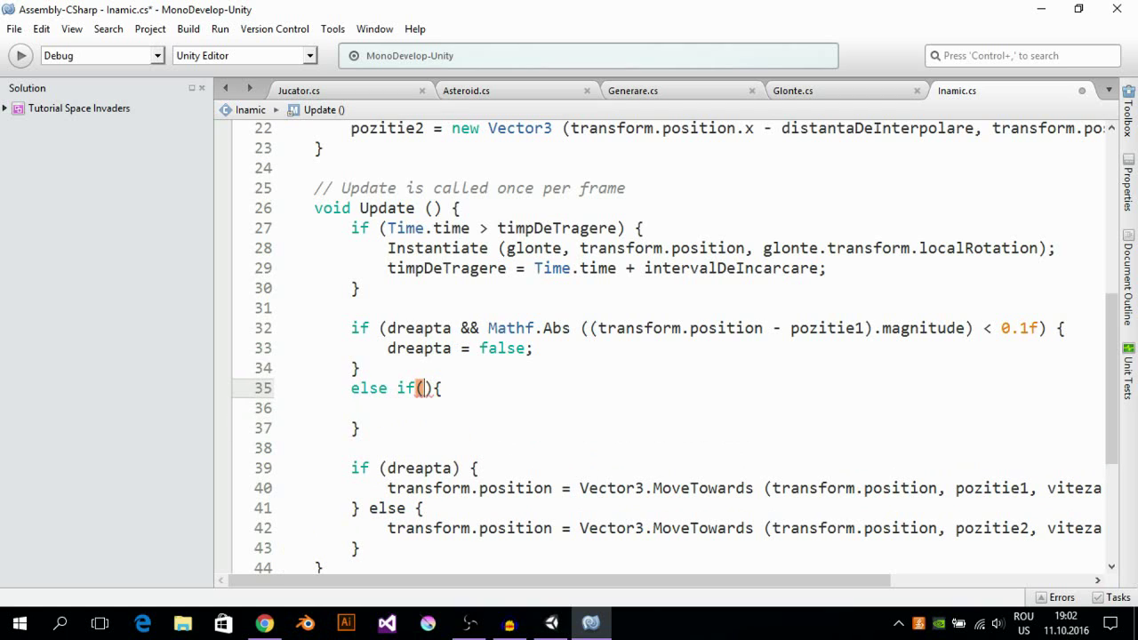
{"action": "left_click", "coordinate": [351, 408]}
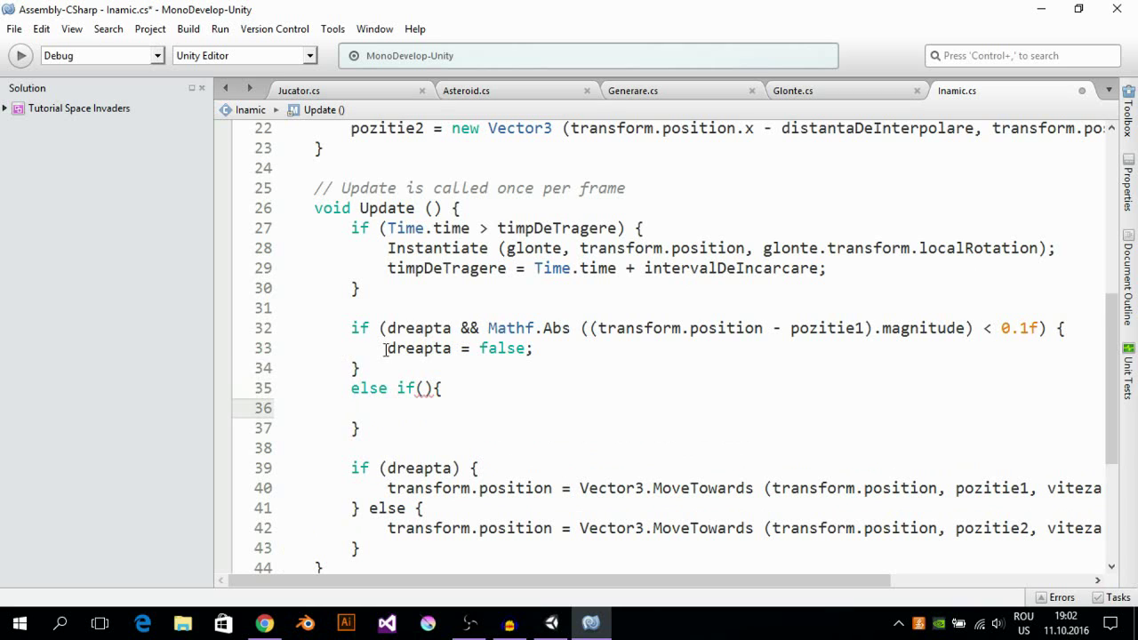
{"action": "left_click_drag", "start_coordinate": [387, 349], "coordinate": [544, 357]}
{"action": "left_click", "coordinate": [446, 413]}
{"action": "type", "text": "dre"}
{"action": "key", "text": "BackSpace"}
{"action": "type", "text": "r"}
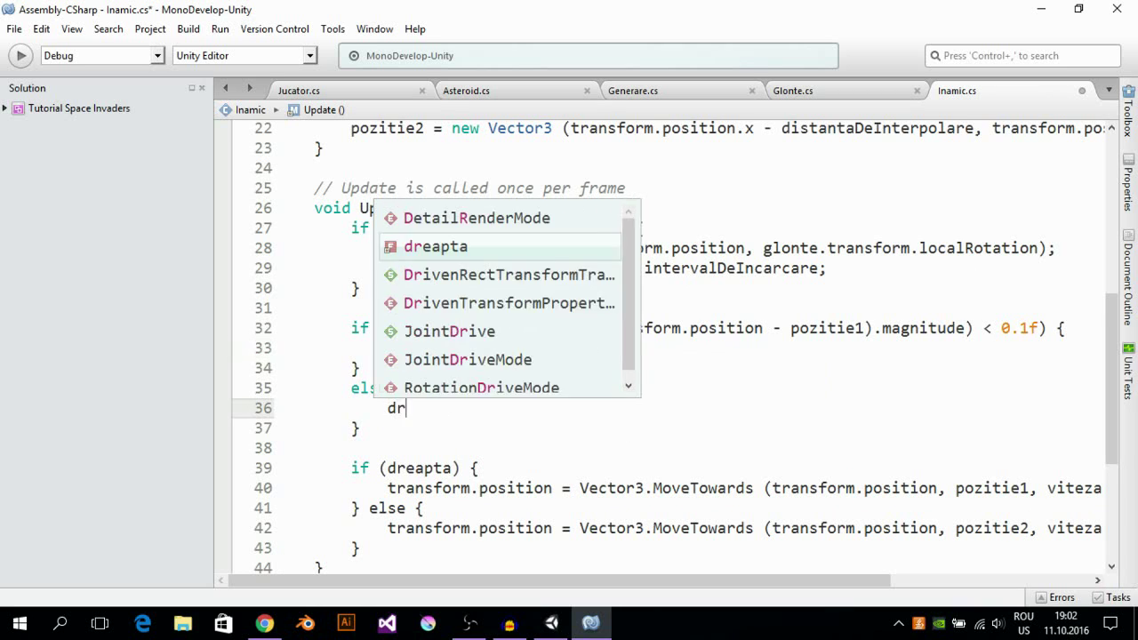
{"action": "type", "text": "ea"}
{"action": "key", "text": "Return"}
{"action": "type", "text": "="}
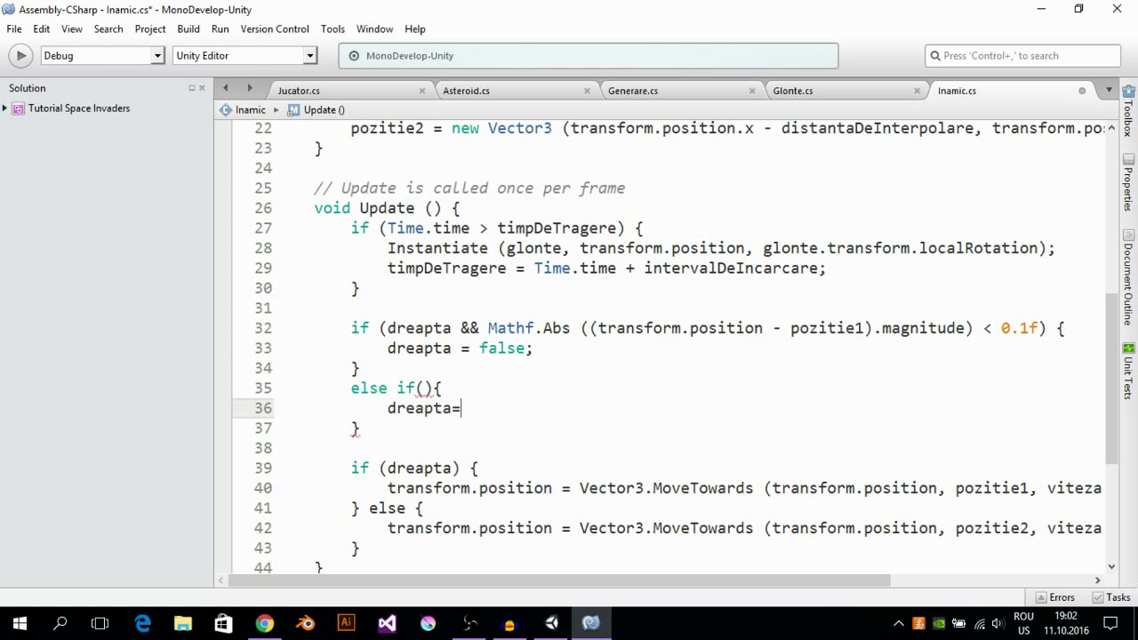
{"action": "type", "text": "tru"}
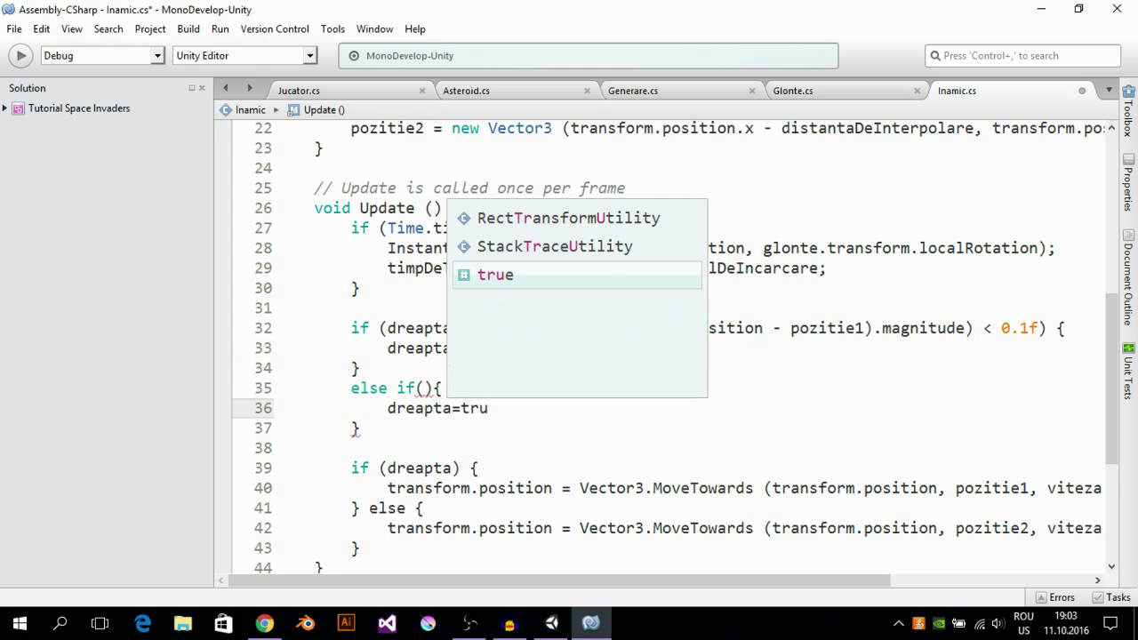
{"action": "key", "text": "Return"}
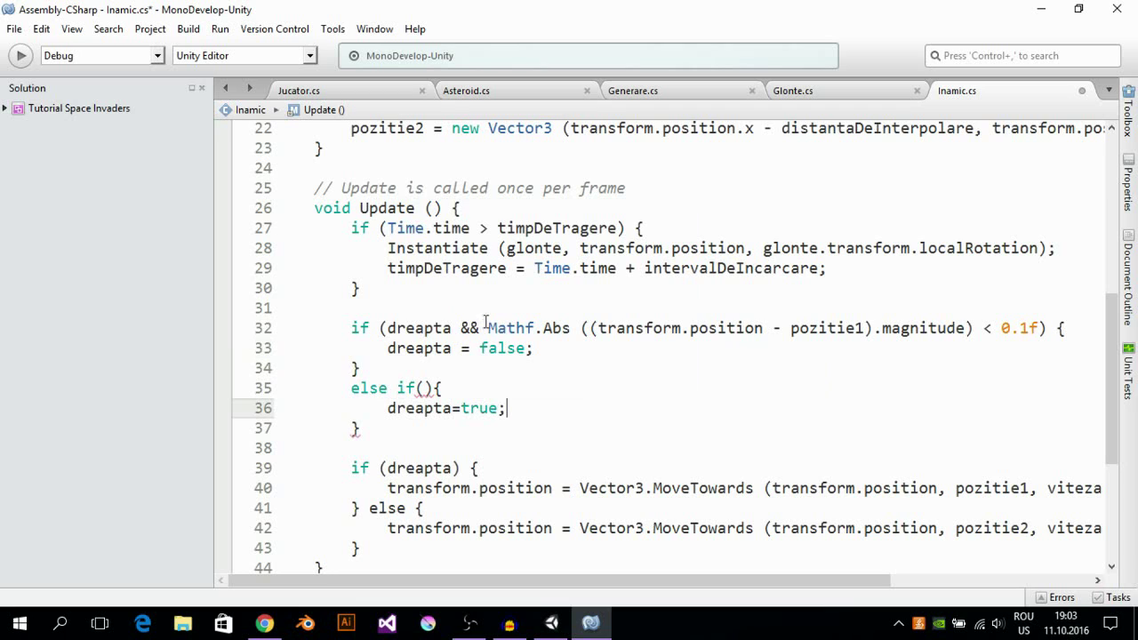
Step: Begin the else-if condition with '!dreapta &&'
{"action": "left_click", "coordinate": [422, 389]}
{"action": "type", "text": "!"}
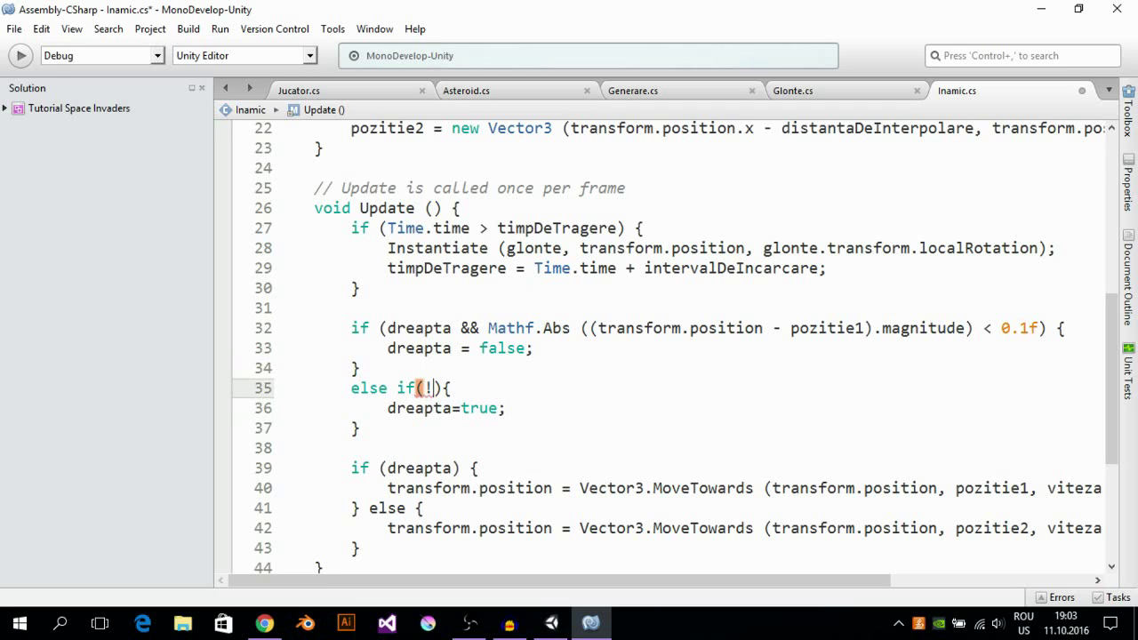
{"action": "type", "text": "dre"}
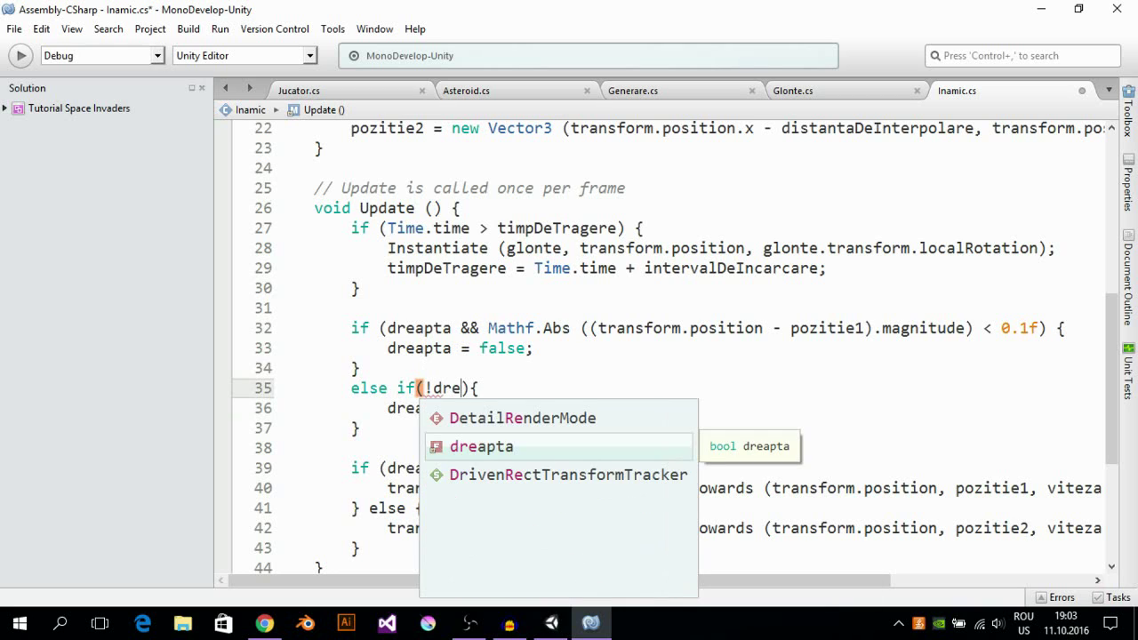
{"action": "key", "text": "Return"}
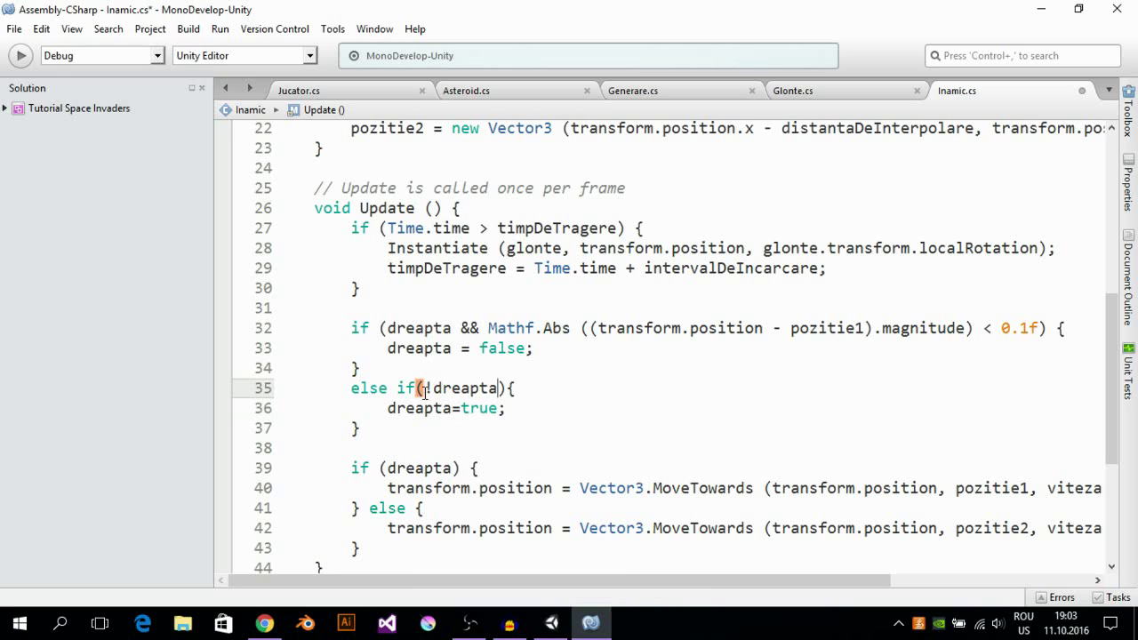
{"action": "left_click", "coordinate": [428, 388]}
{"action": "left_click", "coordinate": [498, 387]}
{"action": "type", "text": "&&"}
Step: Paste the Mathf.Abs distance check into the else-if condition, targeting pozitie2
{"action": "left_click_drag", "start_coordinate": [488, 328], "coordinate": [1038, 328]}
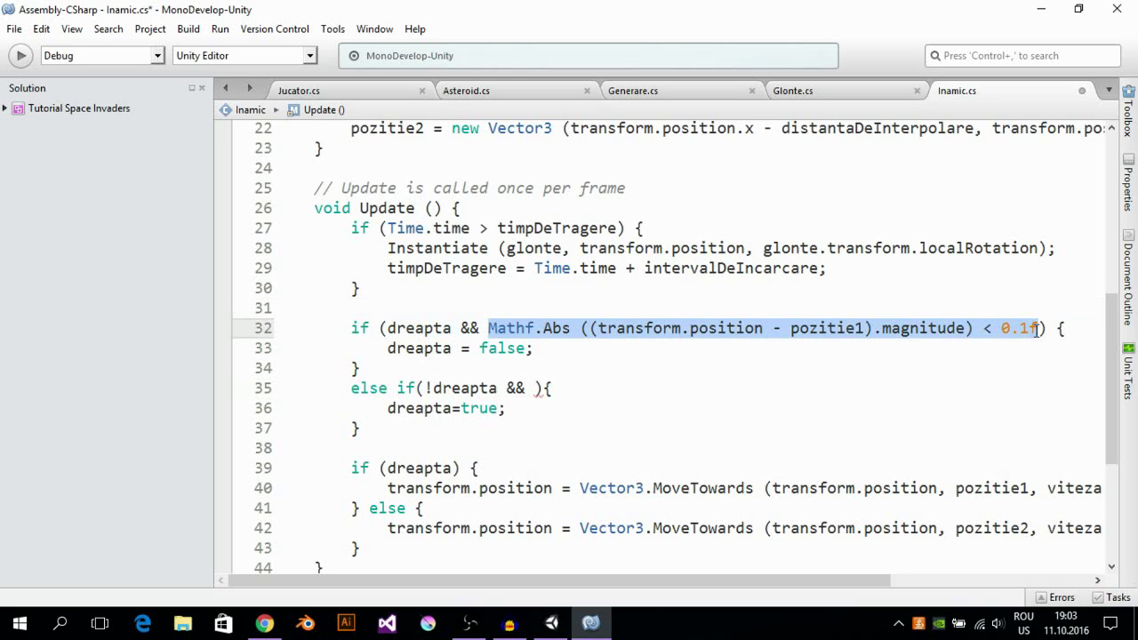
{"action": "left_click", "coordinate": [532, 328]}
{"action": "left_click_drag", "start_coordinate": [488, 328], "coordinate": [1040, 328]}
{"action": "left_click", "coordinate": [528, 392]}
{"action": "left_click", "coordinate": [536, 388]}
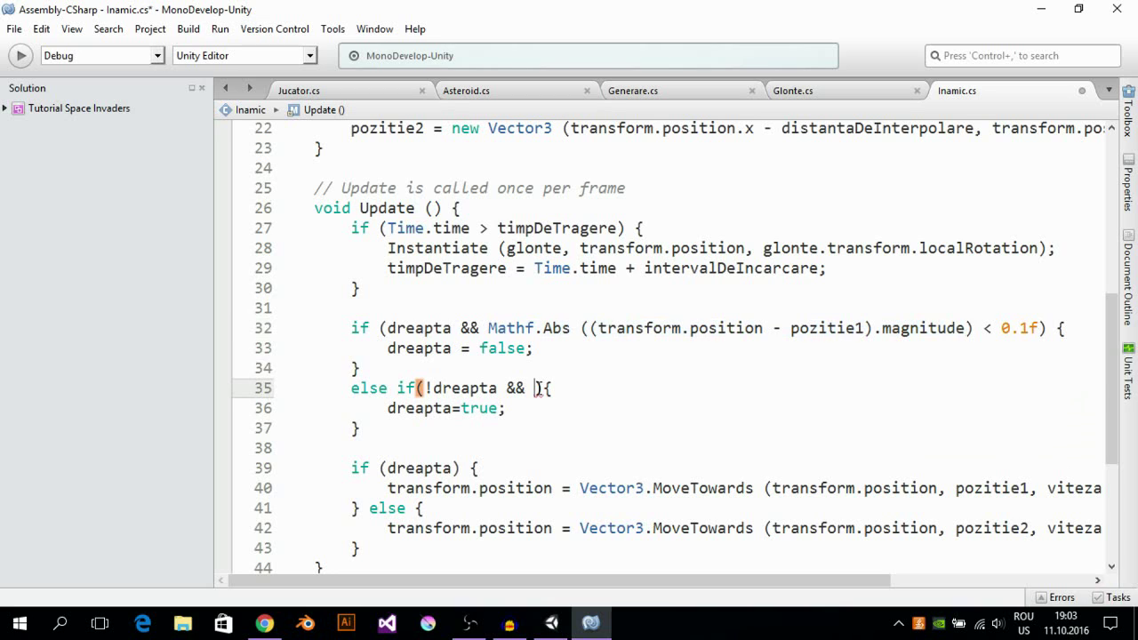
{"action": "type", "text": "Mathf.Abs ((transform.position - pozitie1).magnitude) < 0.1f"}
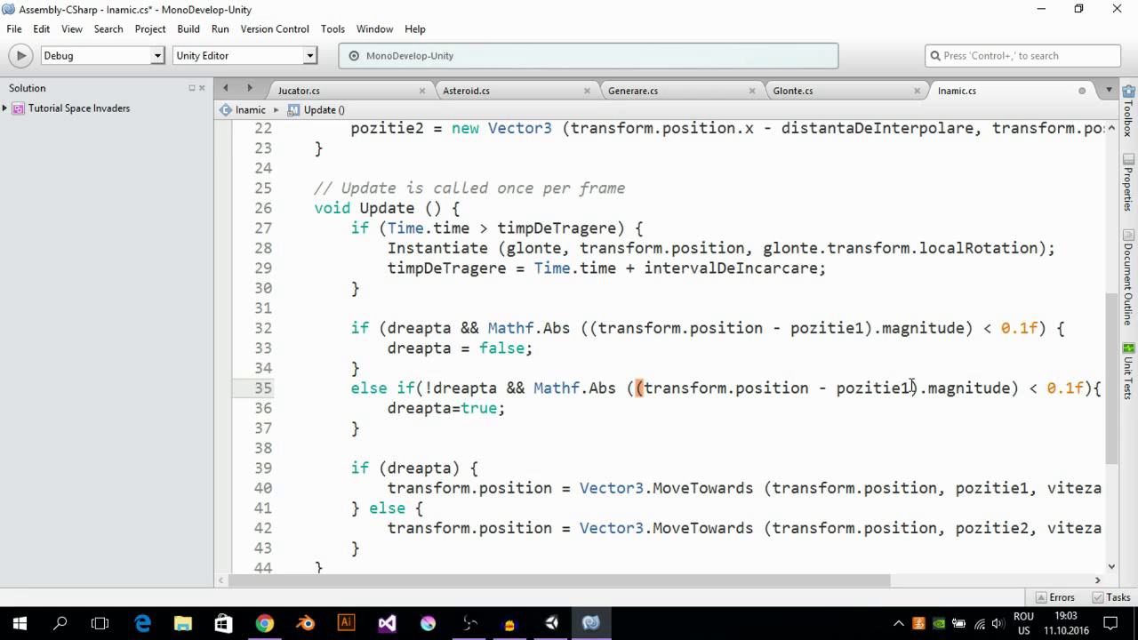
{"action": "key", "text": "BackSpace"}
{"action": "type", "text": "2"}
{"action": "scroll", "coordinate": [875, 364], "scroll_direction": "down", "scroll_amount": 2}
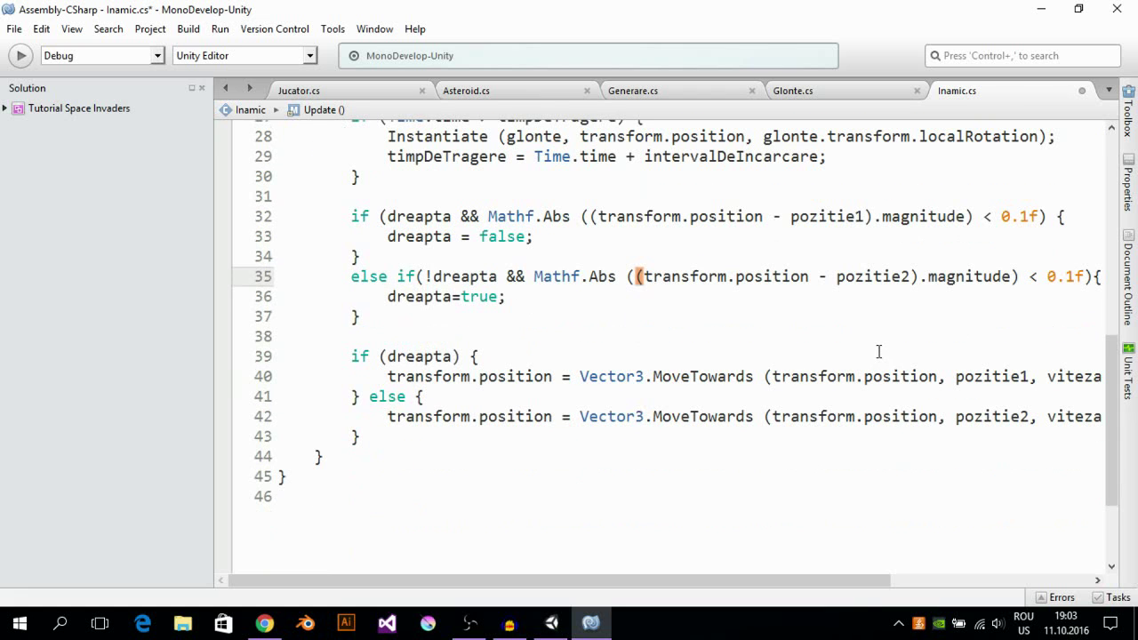
{"action": "left_click_drag", "start_coordinate": [630, 580], "coordinate": [533, 573]}
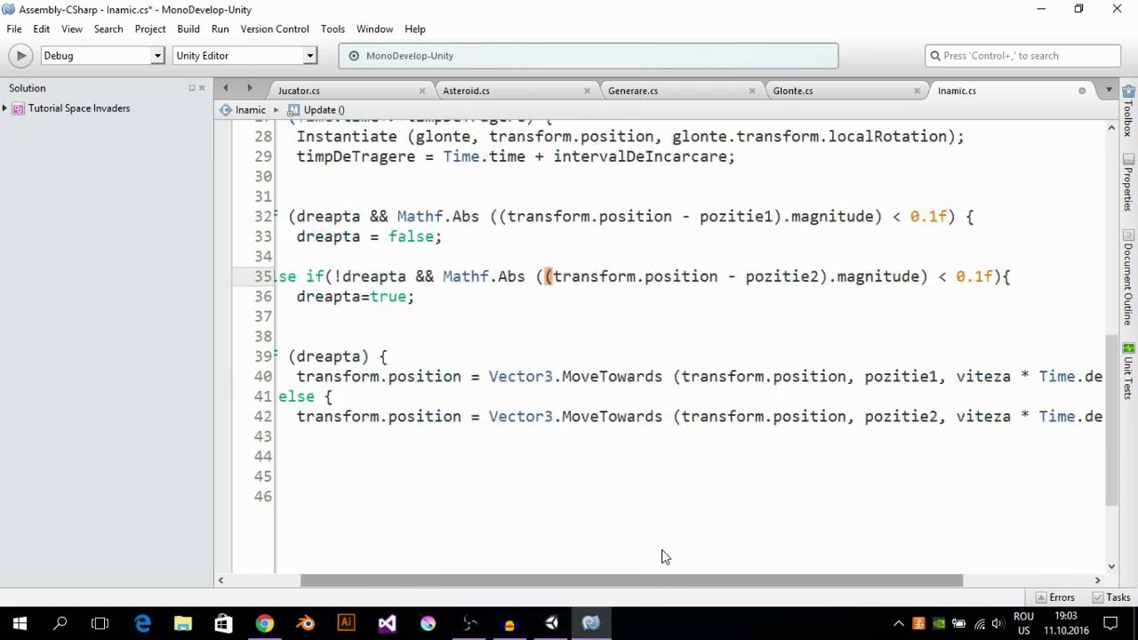
{"action": "left_click", "coordinate": [14, 28]}
Step: Save Inamic.cs and start a play test in Unity
{"action": "left_click", "coordinate": [45, 98]}
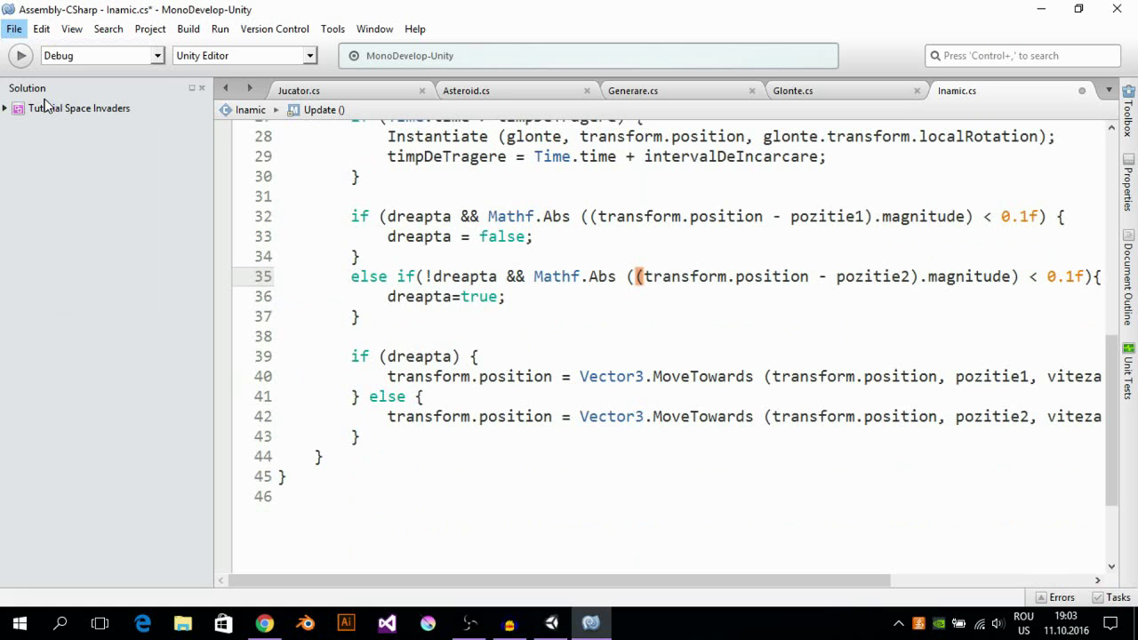
{"action": "left_click", "coordinate": [551, 622]}
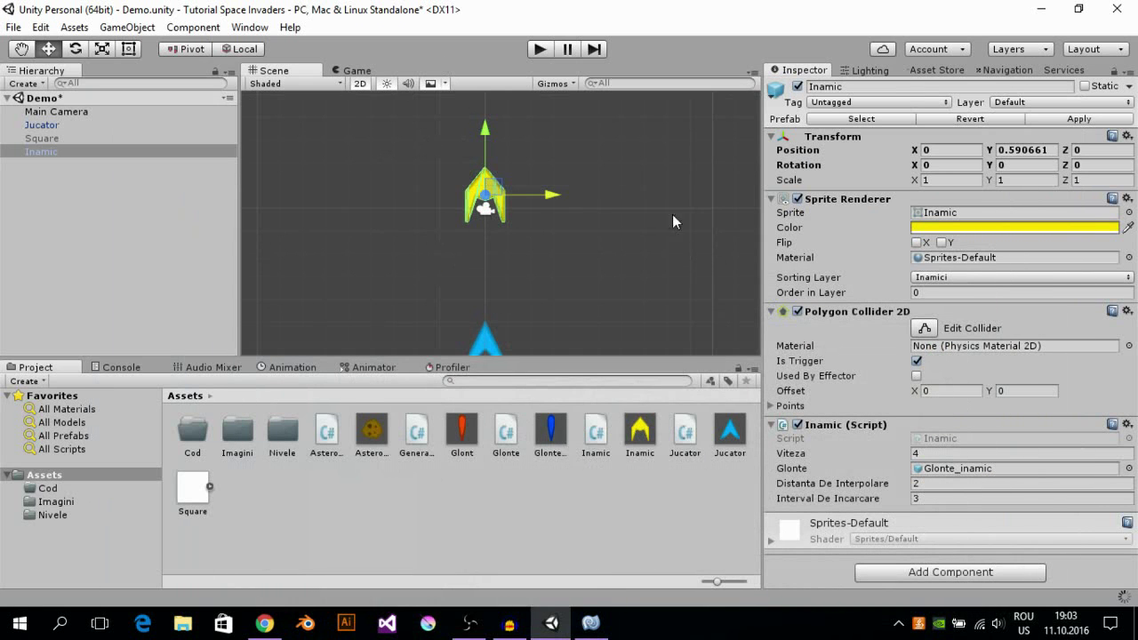
{"action": "left_click", "coordinate": [539, 48]}
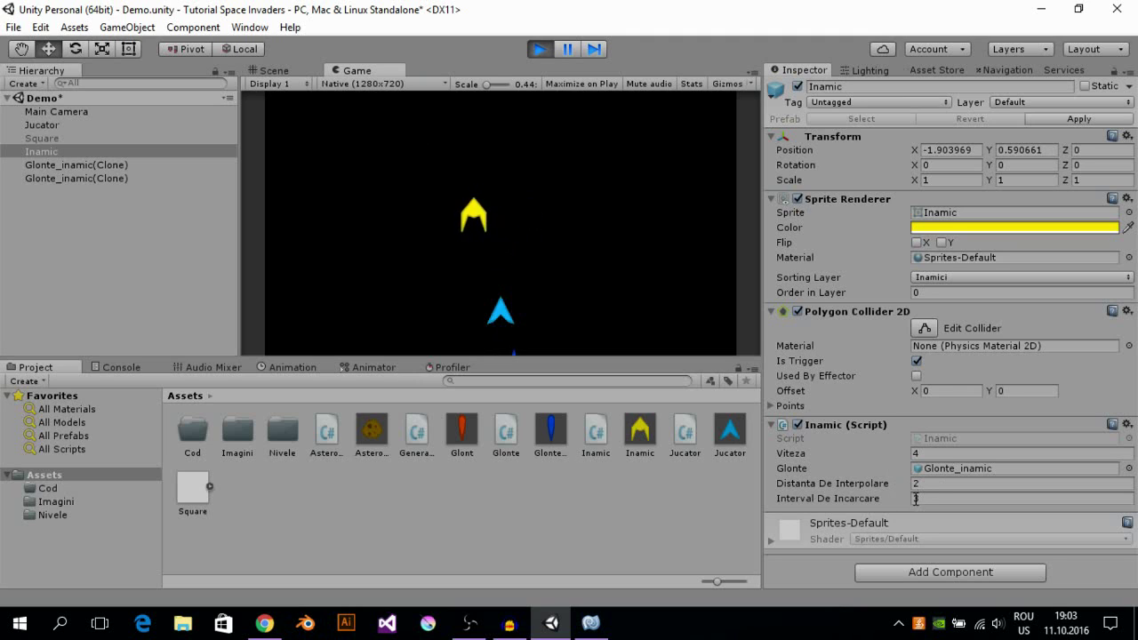
Step: During play, set Interval De Incarcare to 2.04 then 0.63, adjust Viteza, then stop
{"action": "left_click", "coordinate": [924, 497]}
{"action": "type", "text": "2.04"}
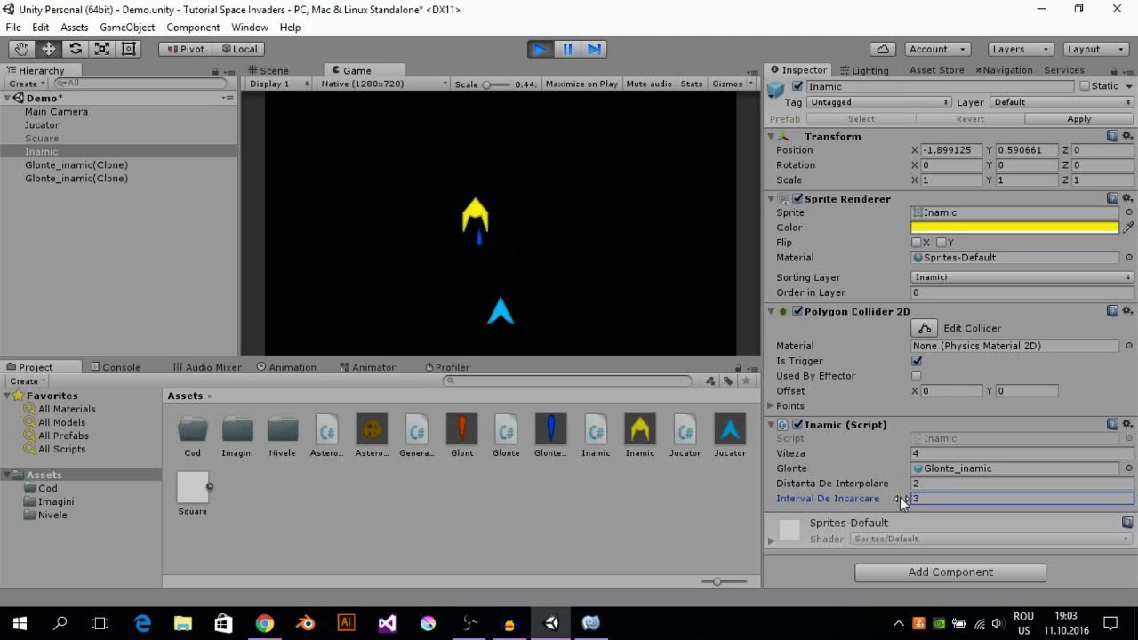
{"action": "left_click_drag", "start_coordinate": [876, 497], "coordinate": [838, 498]}
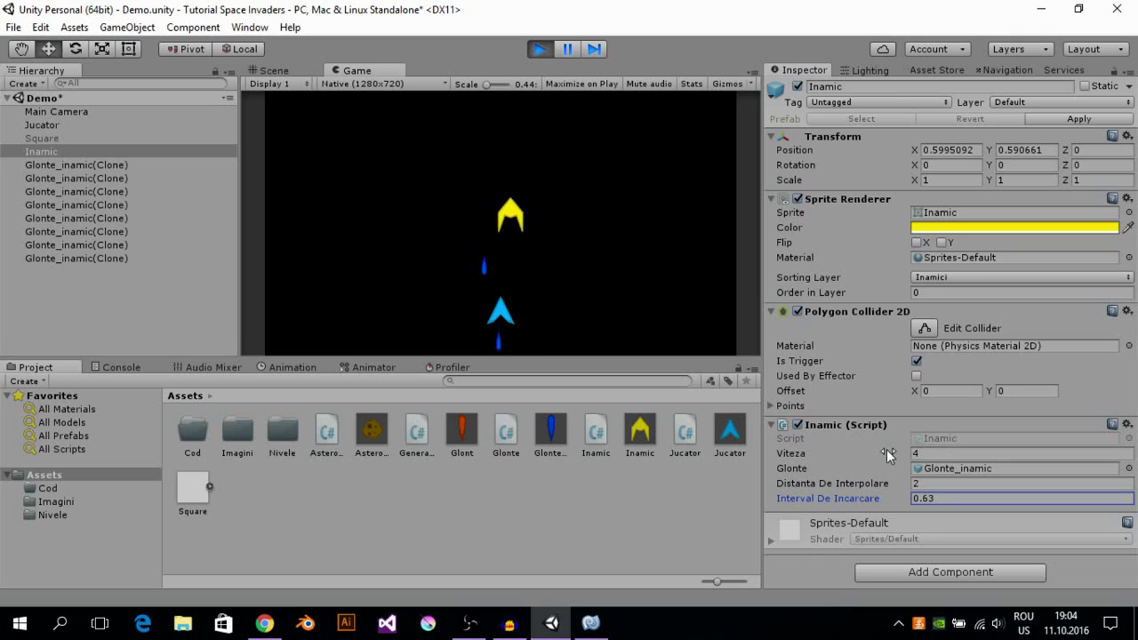
{"action": "left_click_drag", "start_coordinate": [907, 454], "coordinate": [886, 454]}
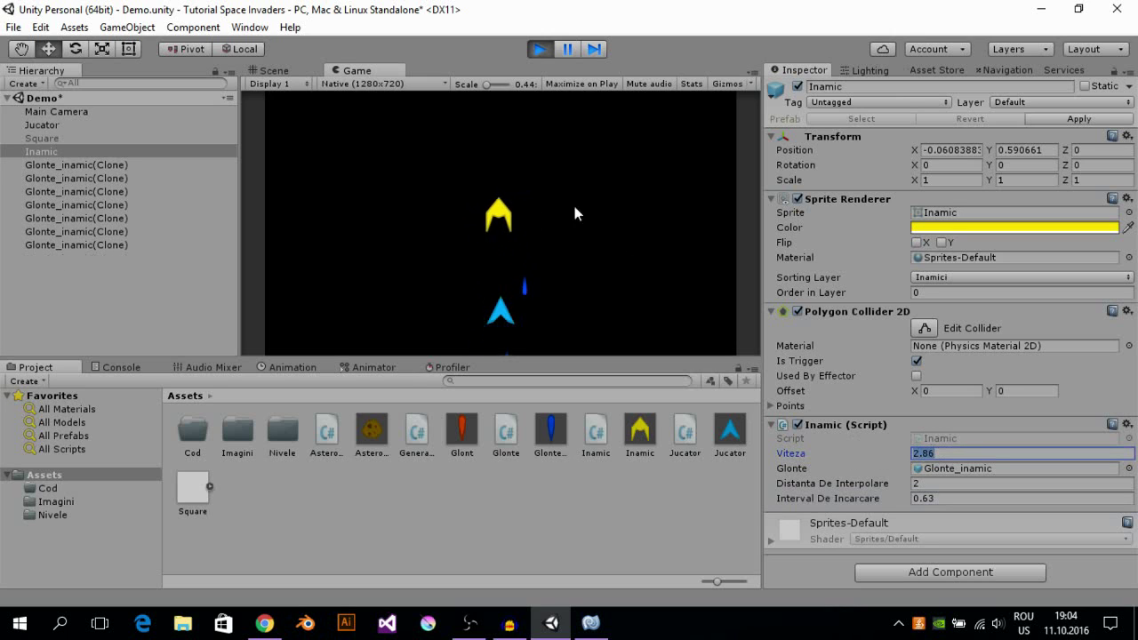
{"action": "left_click", "coordinate": [538, 51]}
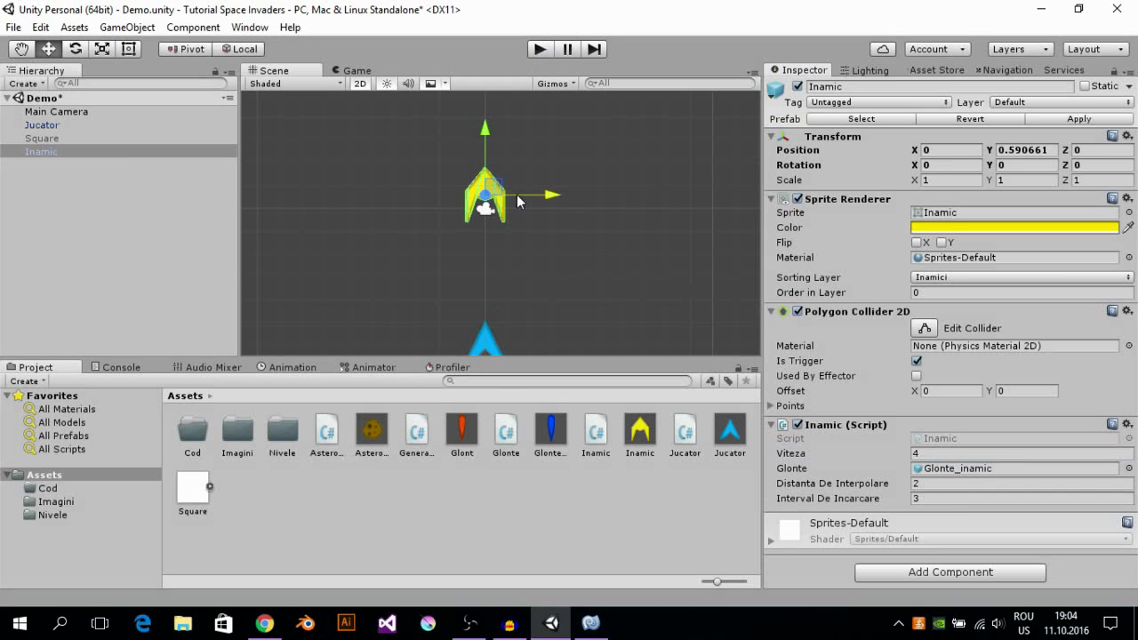
Step: Select the Glonte_inamic bullet prefab and show its Tag list in the Inspector
{"action": "scroll", "coordinate": [505, 278], "scroll_direction": "down", "scroll_amount": 2}
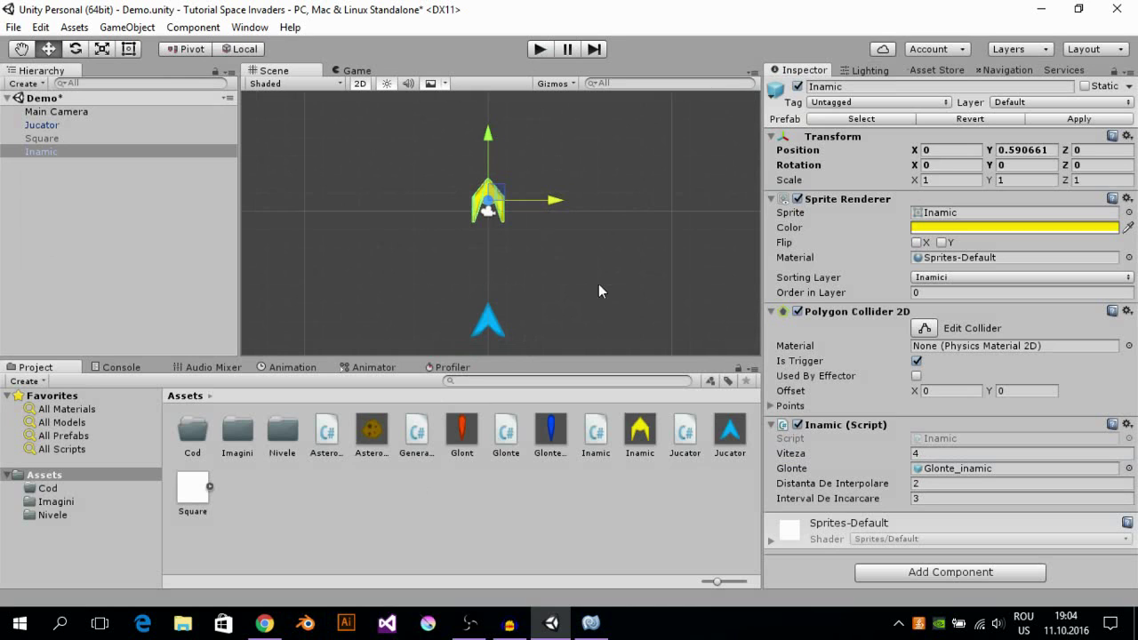
{"action": "scroll", "coordinate": [494, 230], "scroll_direction": "down", "scroll_amount": 2}
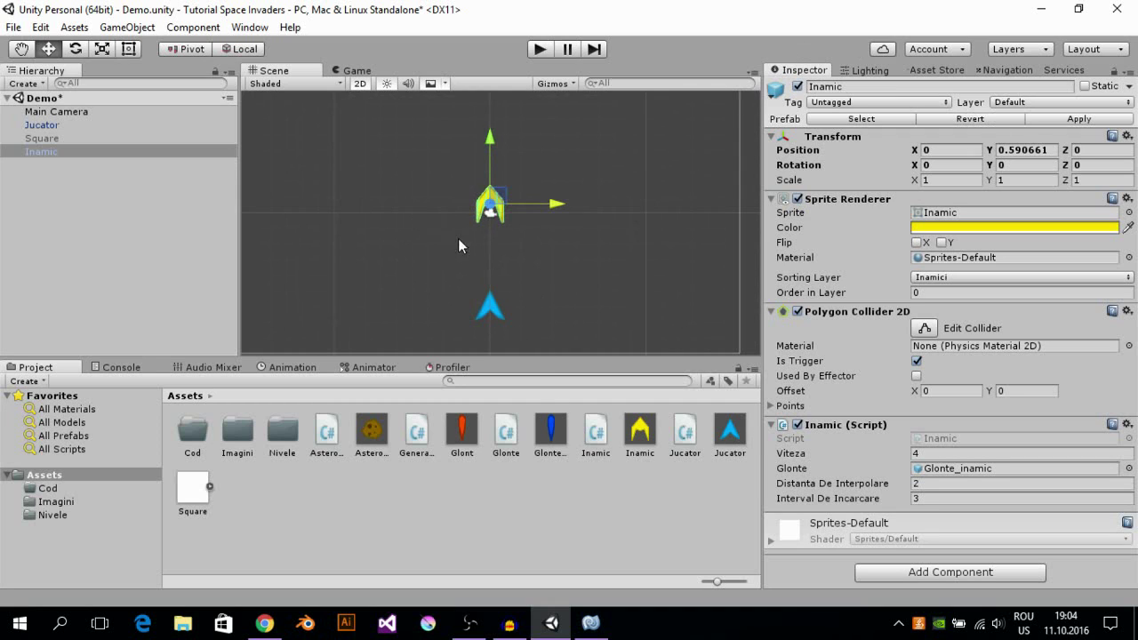
{"action": "left_click", "coordinate": [551, 431]}
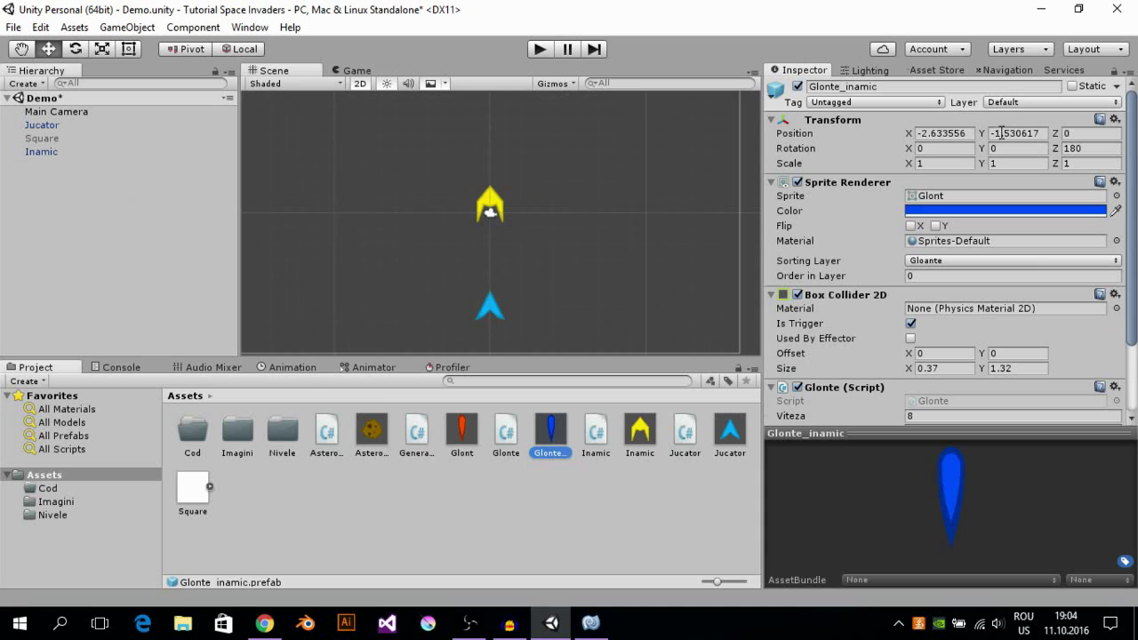
{"action": "left_click", "coordinate": [924, 104]}
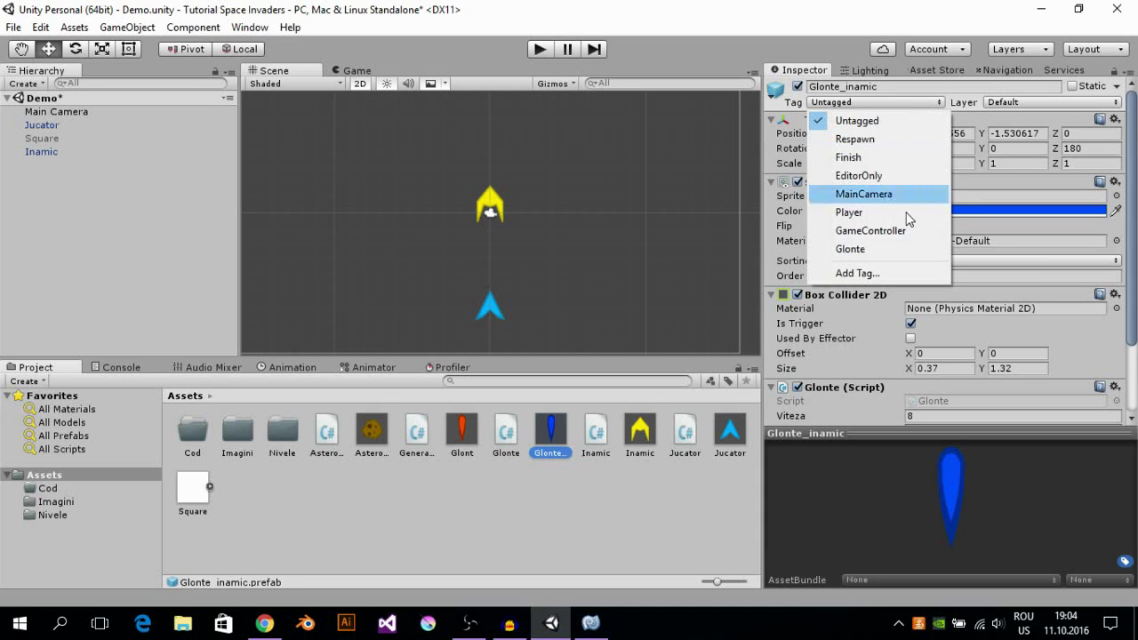
Step: Start a new tag in Tags & Layers, then discard it so only Glonte remains
{"action": "left_click", "coordinate": [859, 274]}
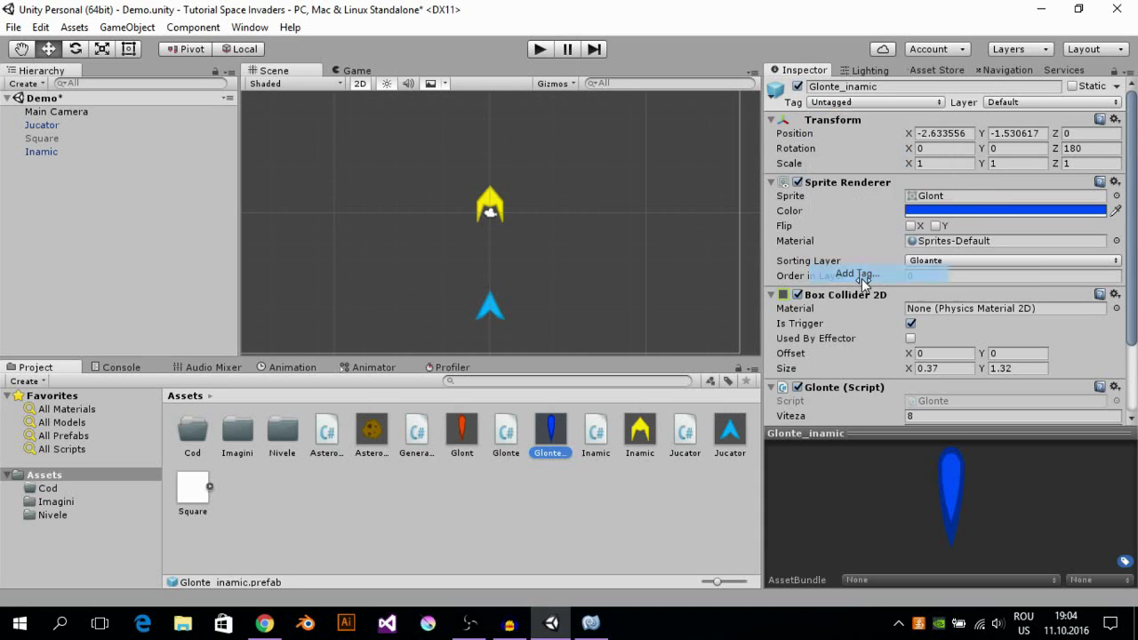
{"action": "left_click", "coordinate": [1100, 162]}
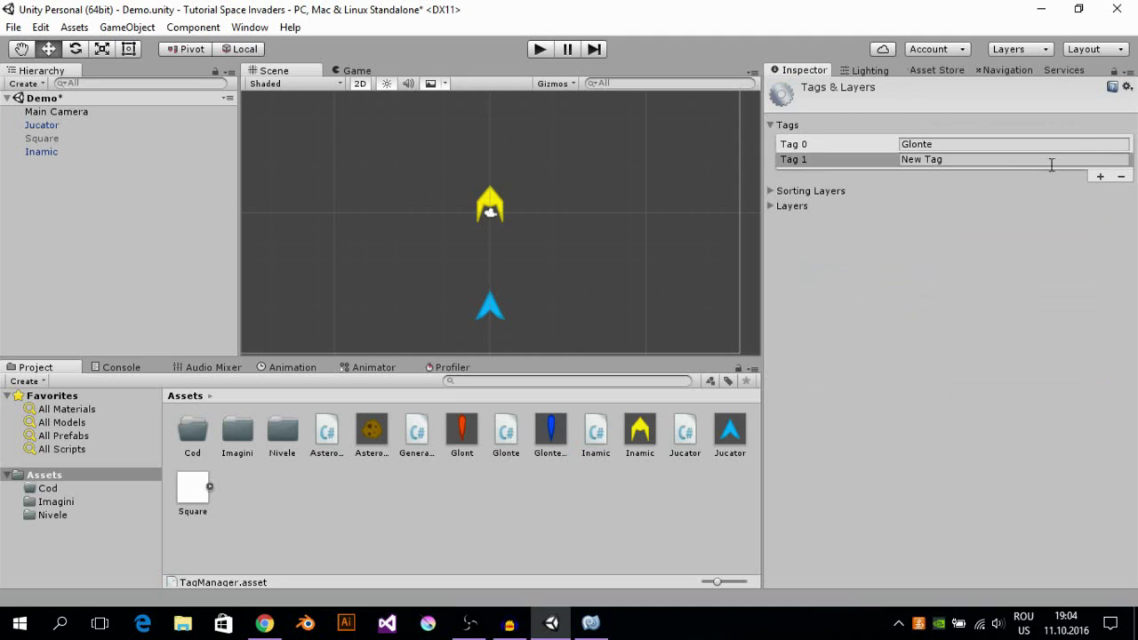
{"action": "type", "text": "G"}
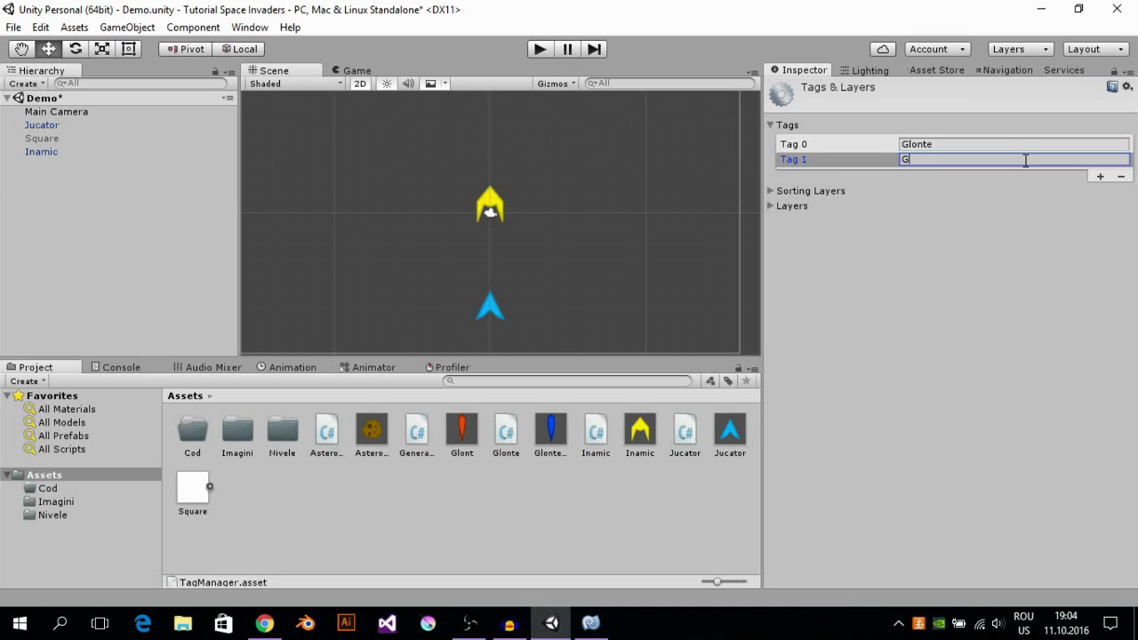
{"action": "key", "text": "BackSpace"}
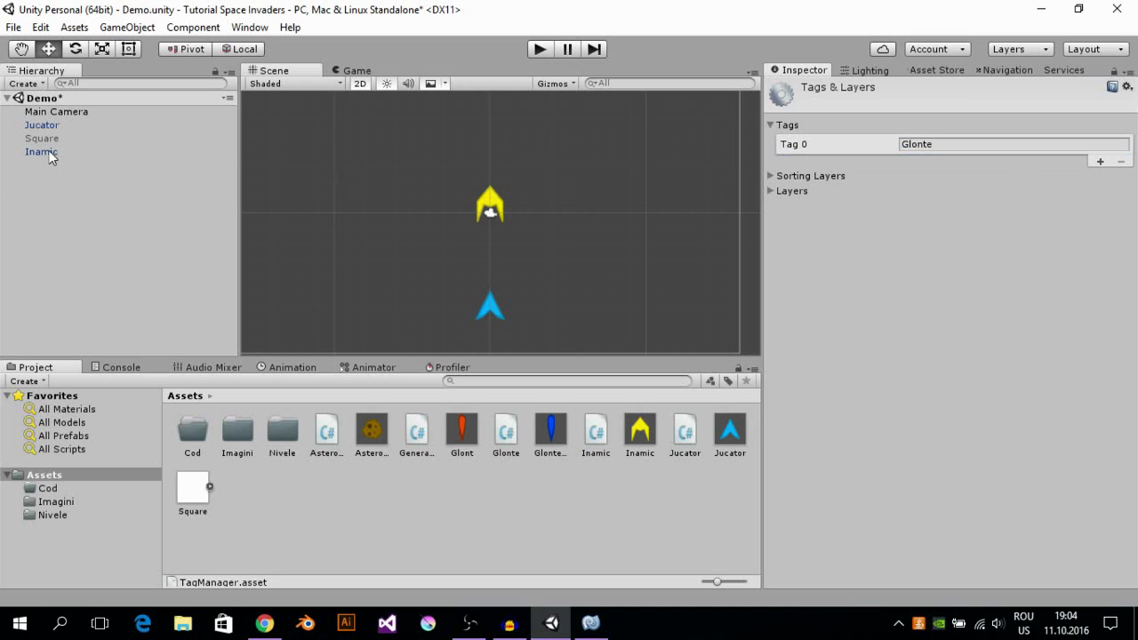
Step: Check the Inamic object's tag choices, then show the Jucator prefab tagged Player
{"action": "left_click", "coordinate": [45, 152]}
{"action": "left_click", "coordinate": [839, 104]}
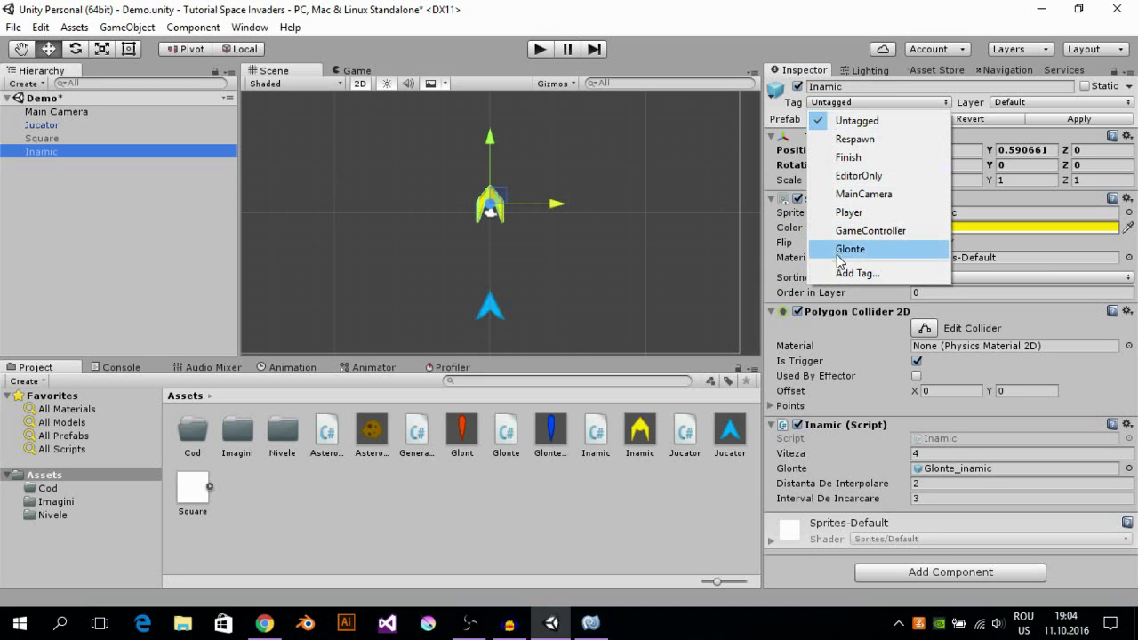
{"action": "left_click", "coordinate": [647, 221]}
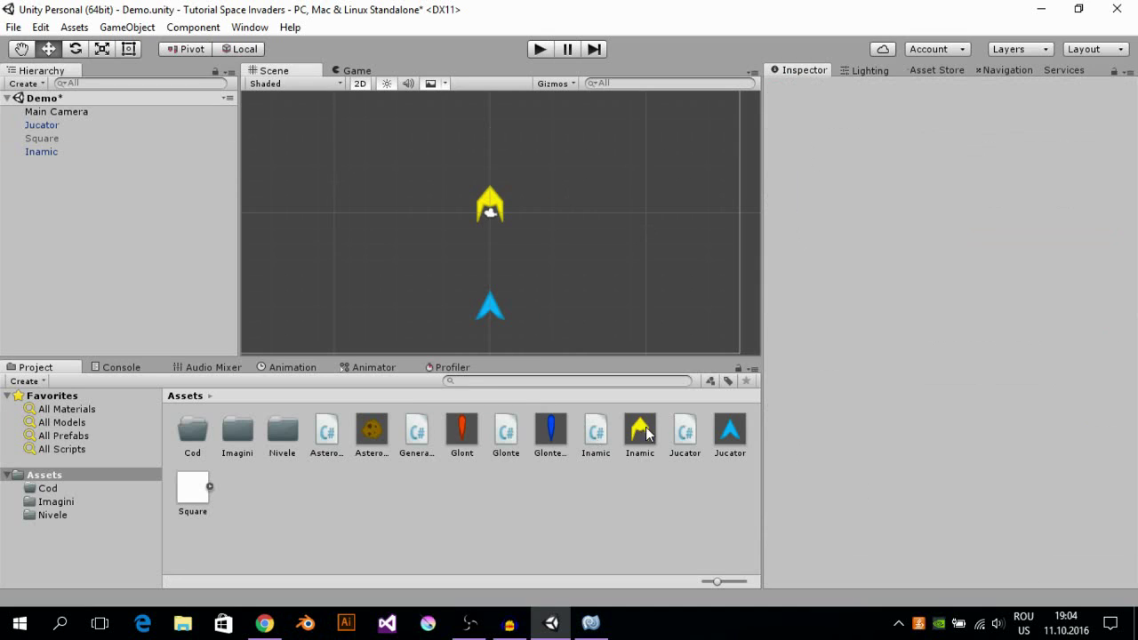
{"action": "left_click_drag", "start_coordinate": [730, 434], "coordinate": [686, 438]}
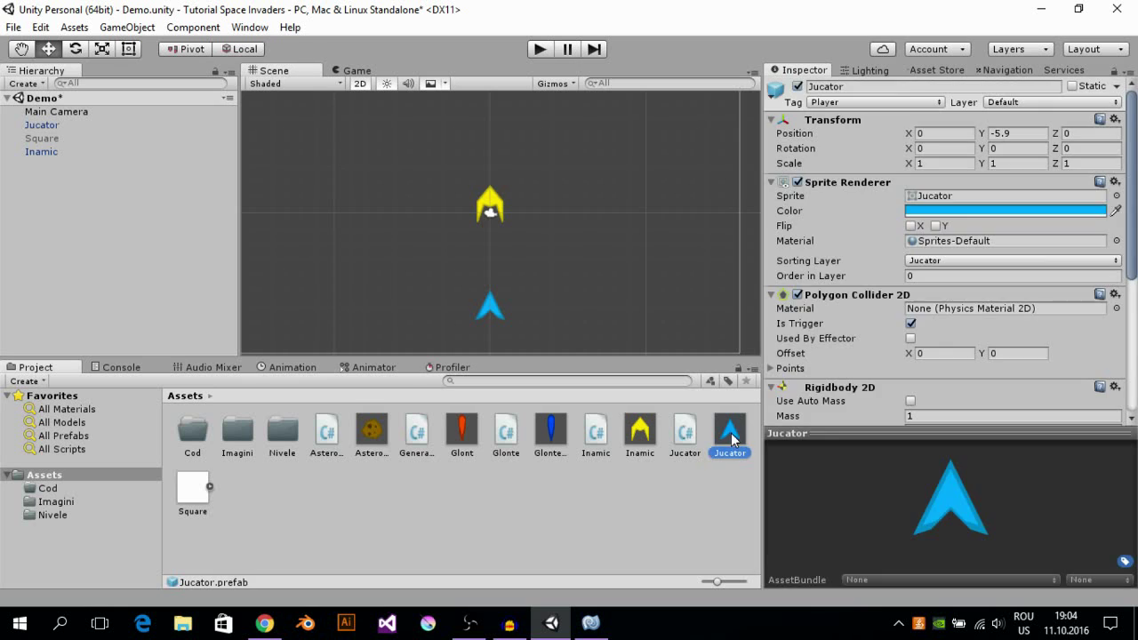
Step: Open the Jucator script full-screen in MonoDevelop, review its code, then return to Unity
{"action": "left_click", "coordinate": [687, 438]}
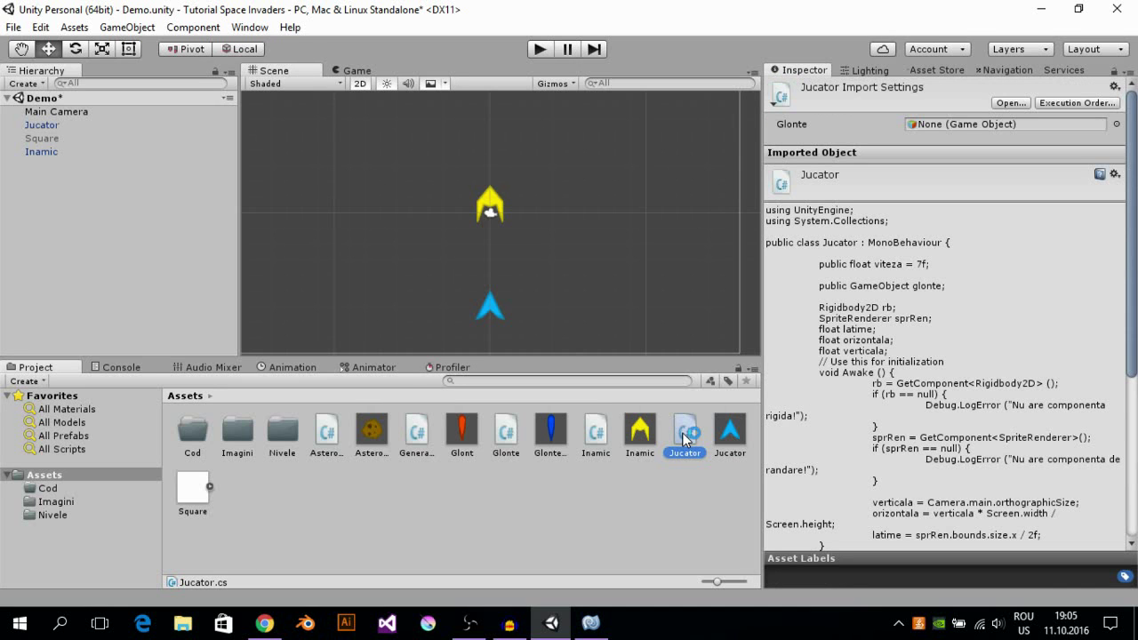
{"action": "left_click", "coordinate": [607, 633]}
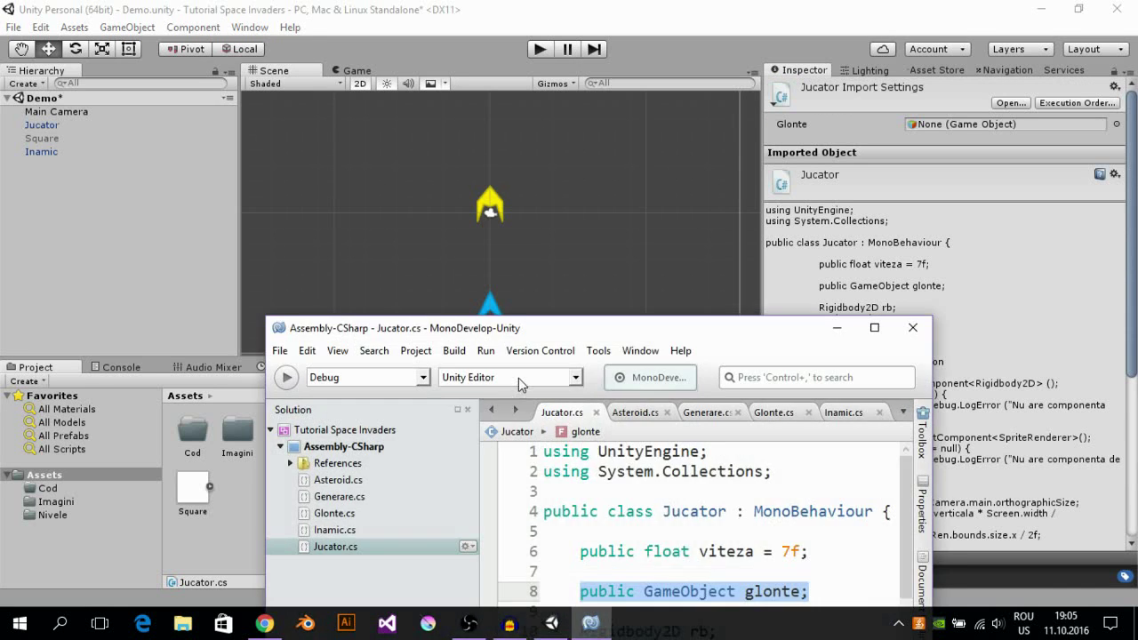
{"action": "double_click", "coordinate": [571, 331]}
{"action": "scroll", "coordinate": [553, 268], "scroll_direction": "down", "scroll_amount": 6}
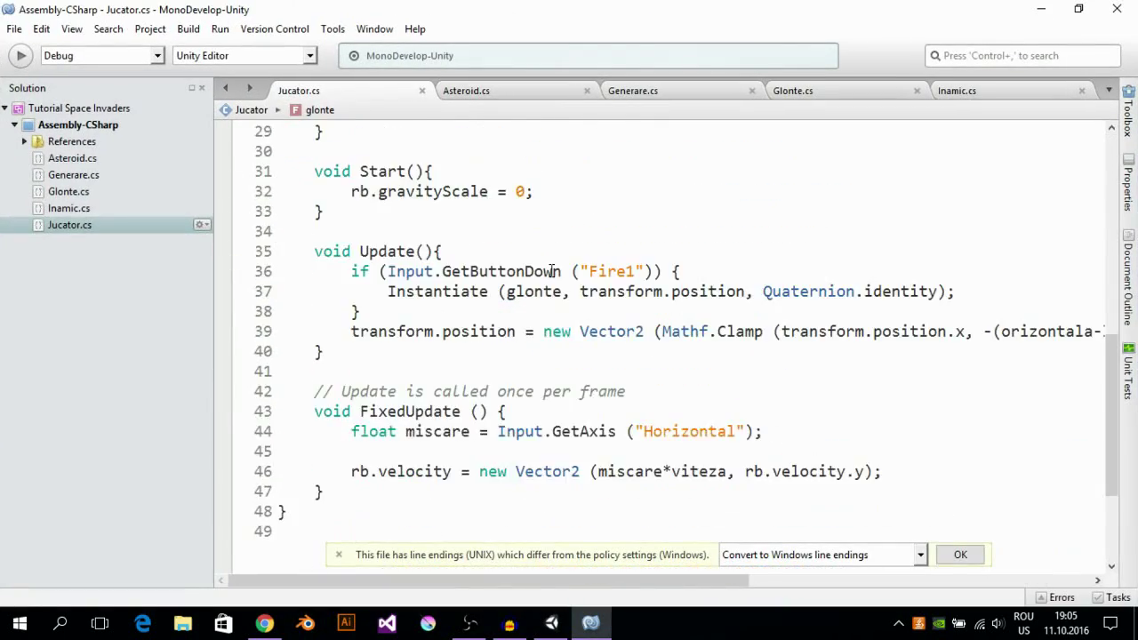
{"action": "scroll", "coordinate": [553, 269], "scroll_direction": "down", "scroll_amount": 2}
{"action": "scroll", "coordinate": [553, 268], "scroll_direction": "up", "scroll_amount": 3}
{"action": "scroll", "coordinate": [553, 268], "scroll_direction": "up", "scroll_amount": 1}
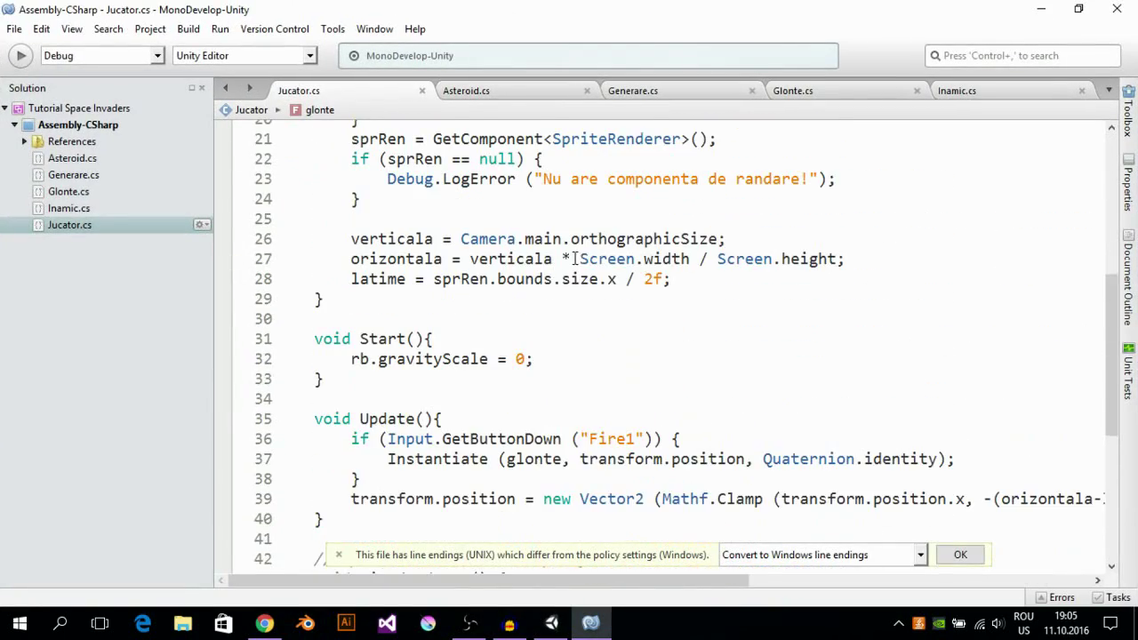
{"action": "scroll", "coordinate": [576, 254], "scroll_direction": "up", "scroll_amount": 1}
{"action": "scroll", "coordinate": [578, 255], "scroll_direction": "down", "scroll_amount": 2}
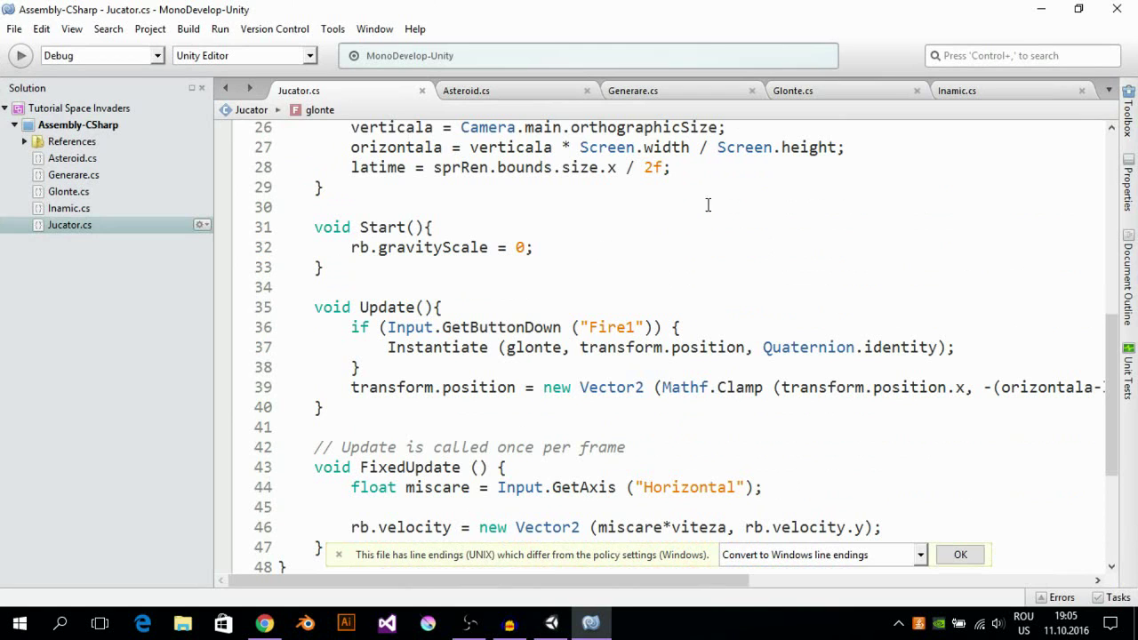
{"action": "left_click", "coordinate": [1041, 9]}
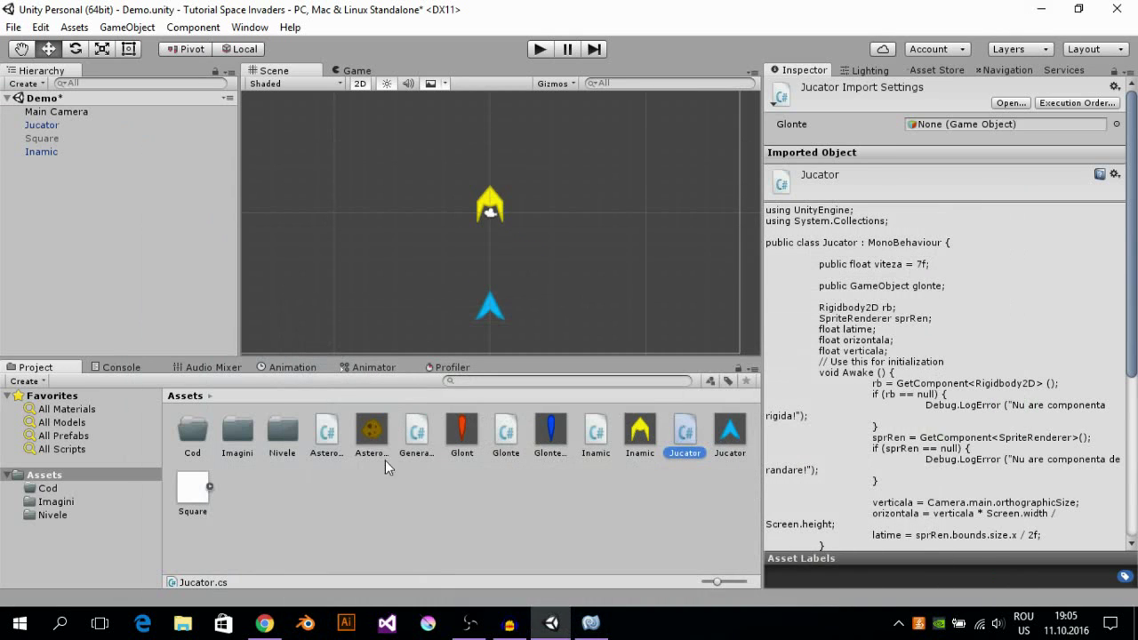
Step: Select and copy the OnTriggerEnter2D method in Asteroid.cs, then go back to Jucator.cs
{"action": "left_click", "coordinate": [373, 436]}
{"action": "left_click", "coordinate": [590, 625]}
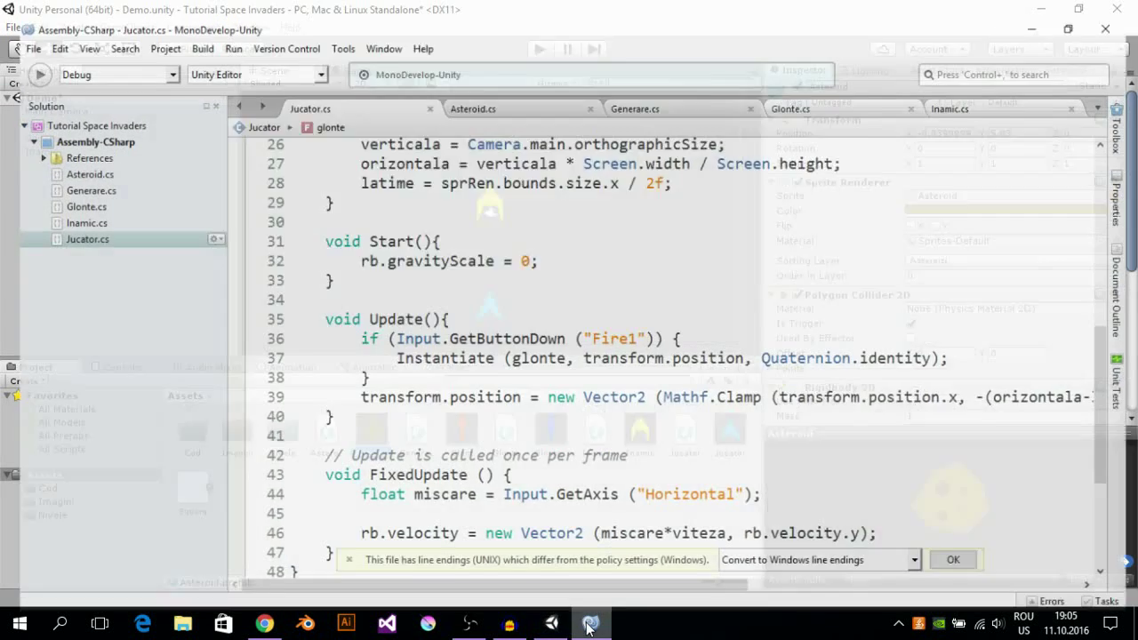
{"action": "left_click", "coordinate": [518, 85]}
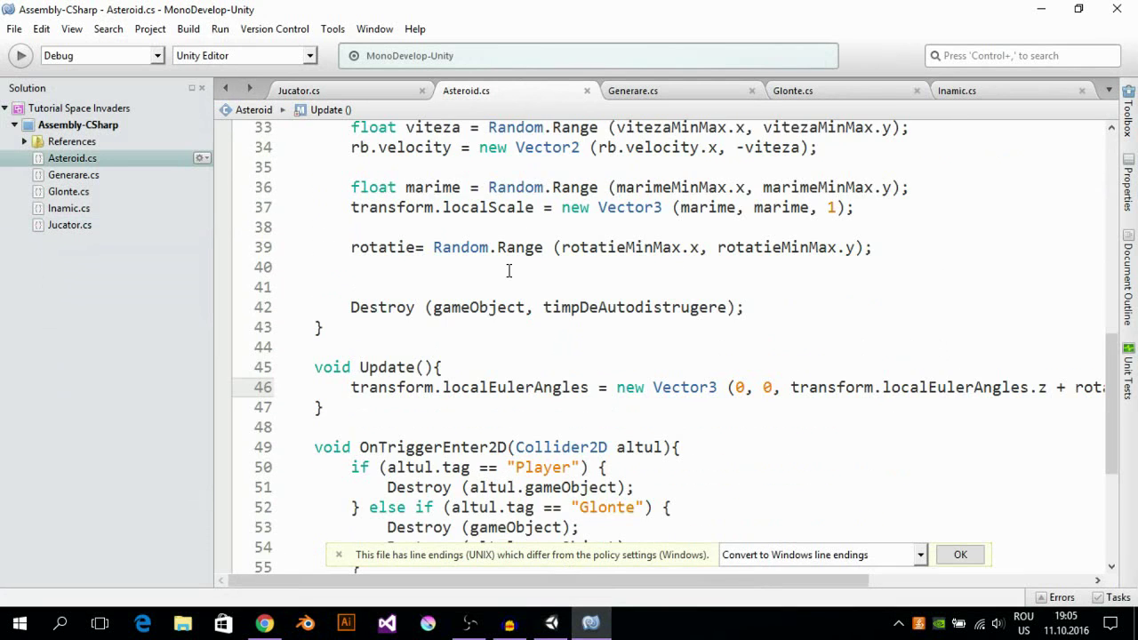
{"action": "scroll", "coordinate": [508, 270], "scroll_direction": "down", "scroll_amount": 4}
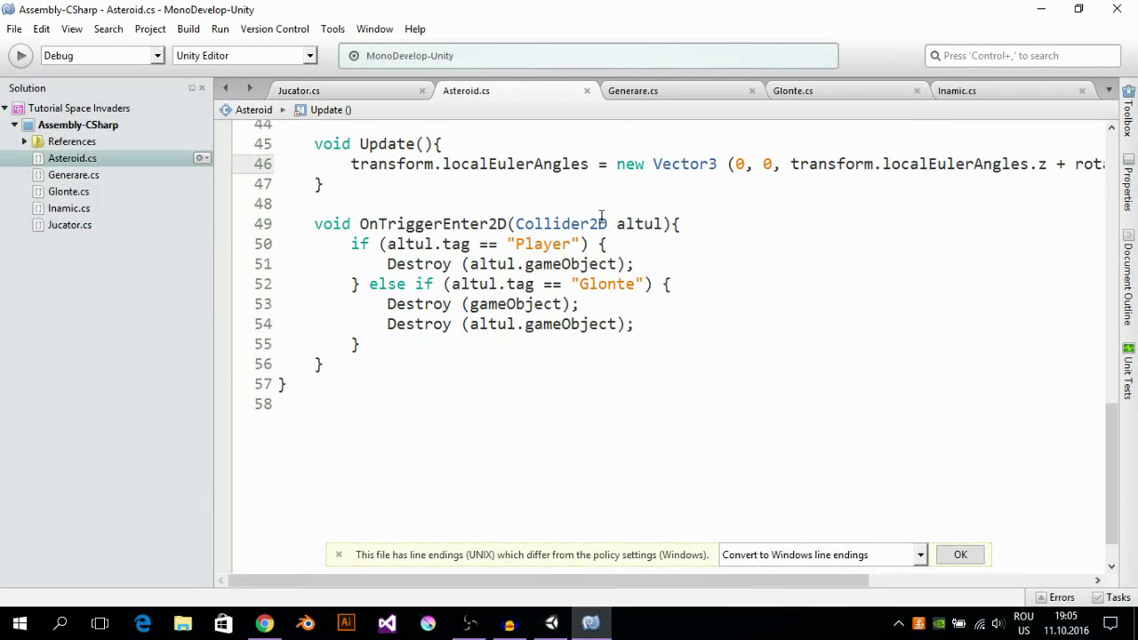
{"action": "scroll", "coordinate": [601, 218], "scroll_direction": "up", "scroll_amount": 1}
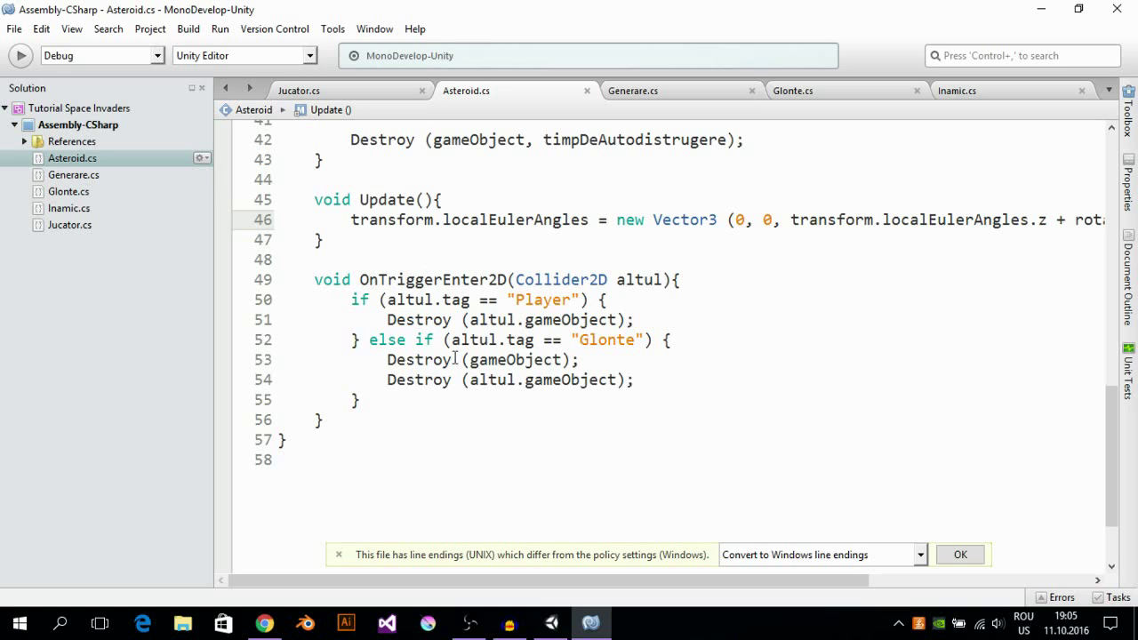
{"action": "left_click", "coordinate": [503, 340]}
{"action": "left_click", "coordinate": [593, 418]}
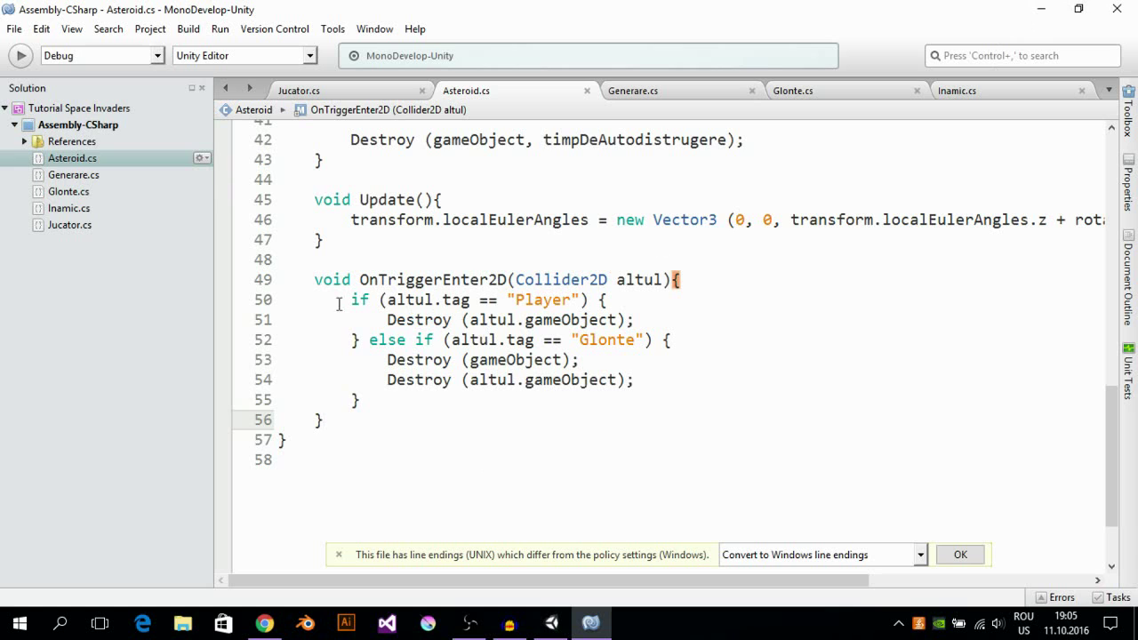
{"action": "left_click_drag", "start_coordinate": [315, 279], "coordinate": [371, 427]}
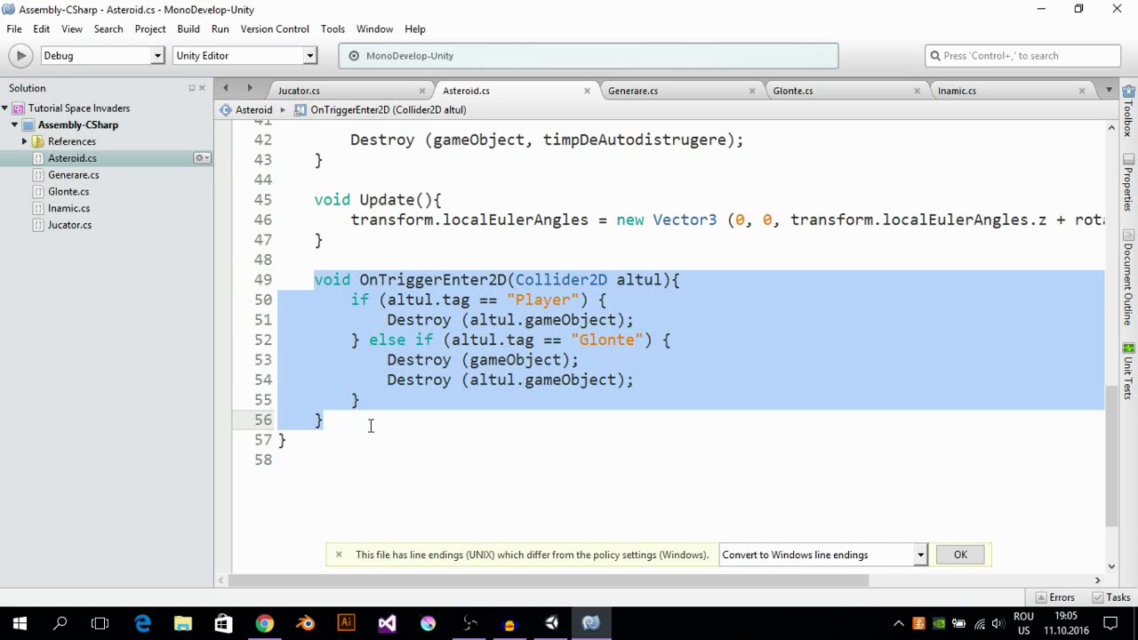
{"action": "left_click", "coordinate": [333, 93]}
Step: Paste the copied OnTriggerEnter2D method into Inamic.cs after the Update method
{"action": "scroll", "coordinate": [551, 347], "scroll_direction": "down", "scroll_amount": 3}
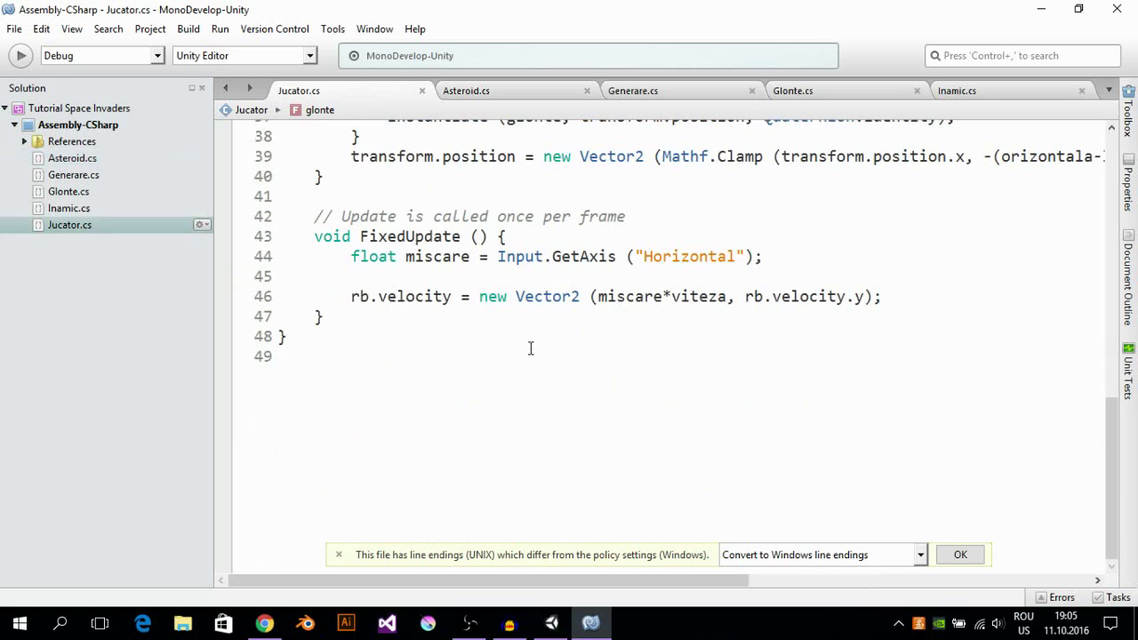
{"action": "scroll", "coordinate": [524, 347], "scroll_direction": "up", "scroll_amount": 1}
{"action": "scroll", "coordinate": [507, 345], "scroll_direction": "up", "scroll_amount": 2}
{"action": "scroll", "coordinate": [475, 343], "scroll_direction": "down", "scroll_amount": 3}
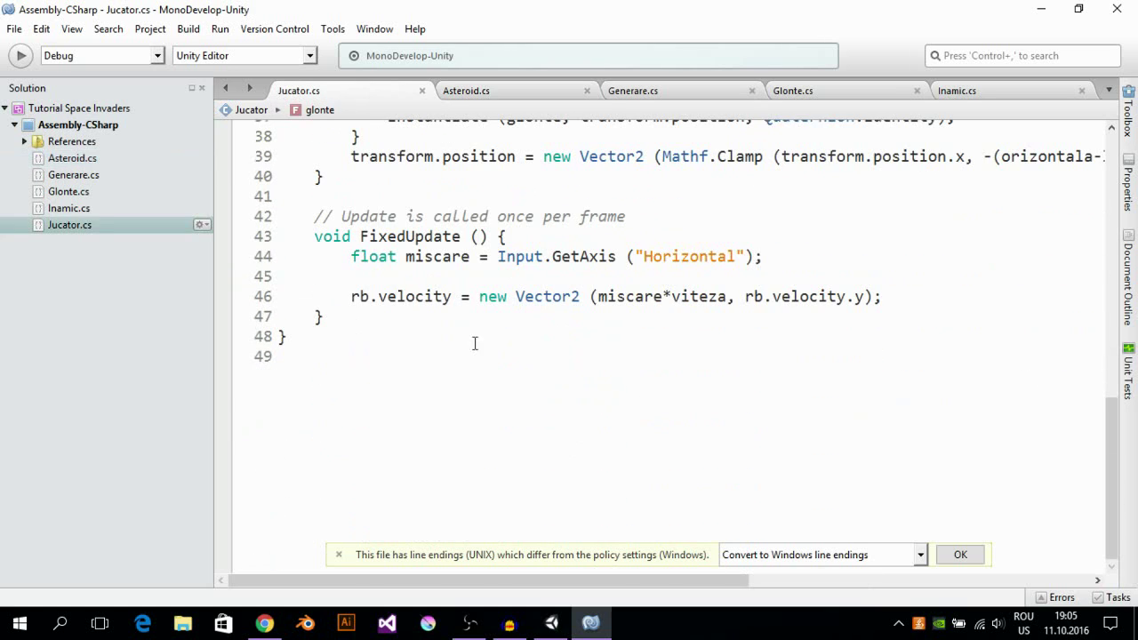
{"action": "left_click", "coordinate": [957, 96]}
{"action": "scroll", "coordinate": [325, 338], "scroll_direction": "down", "scroll_amount": 1}
{"action": "scroll", "coordinate": [329, 329], "scroll_direction": "up", "scroll_amount": 4}
{"action": "scroll", "coordinate": [335, 315], "scroll_direction": "down", "scroll_amount": 5}
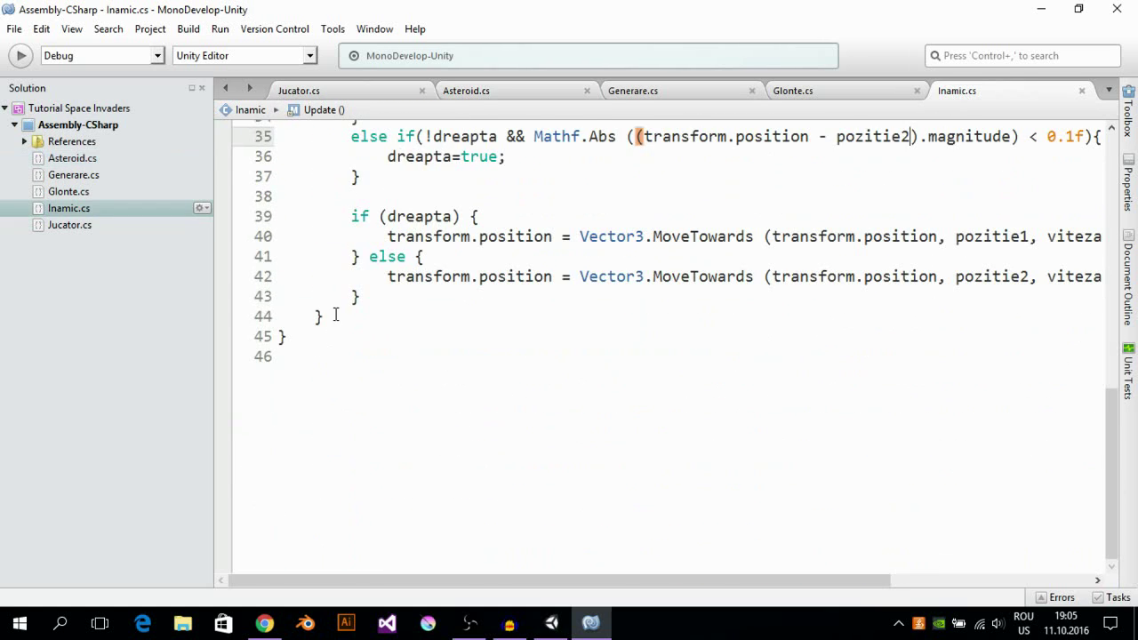
{"action": "left_click", "coordinate": [336, 301]}
{"action": "left_click", "coordinate": [335, 317]}
{"action": "key", "text": "Return"}
{"action": "key", "text": "Return"}
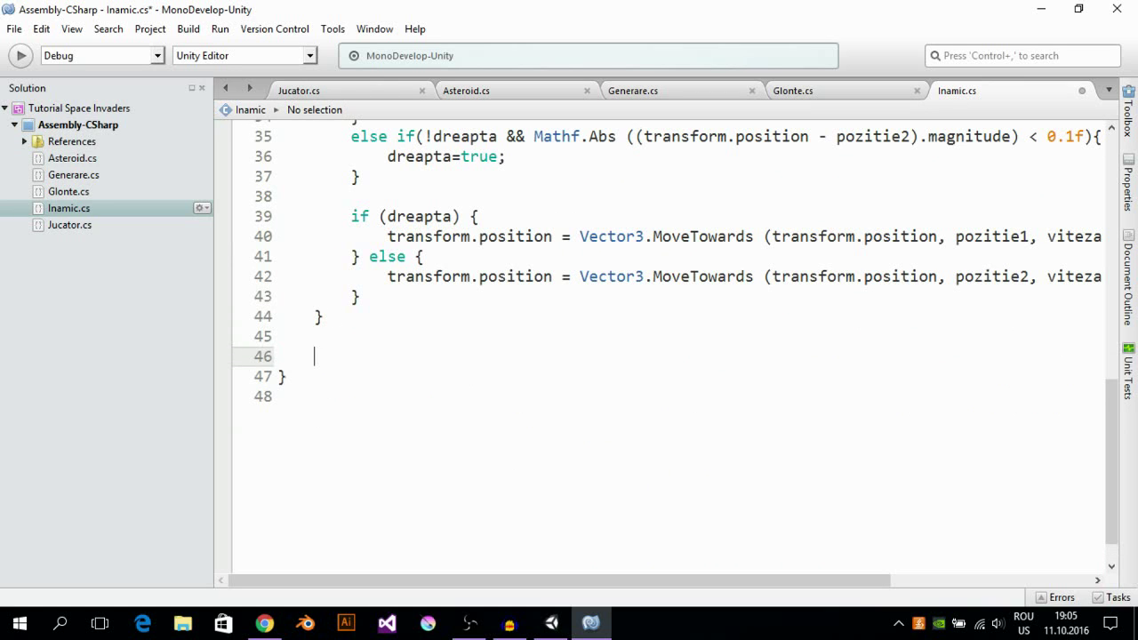
{"action": "type", "text": "void OnTriggerEnter2D(Collider2D altul){ \t\tif (altul.tag == \"Player\") { \t\t\tDestroy (altul.gameObject); \t\t} else if (altul.tag == \"Glonte\") { \t\t\tDestroy (gameObject); \t\t\tDestroy (altul.gameObject); \t\t} \t}"}
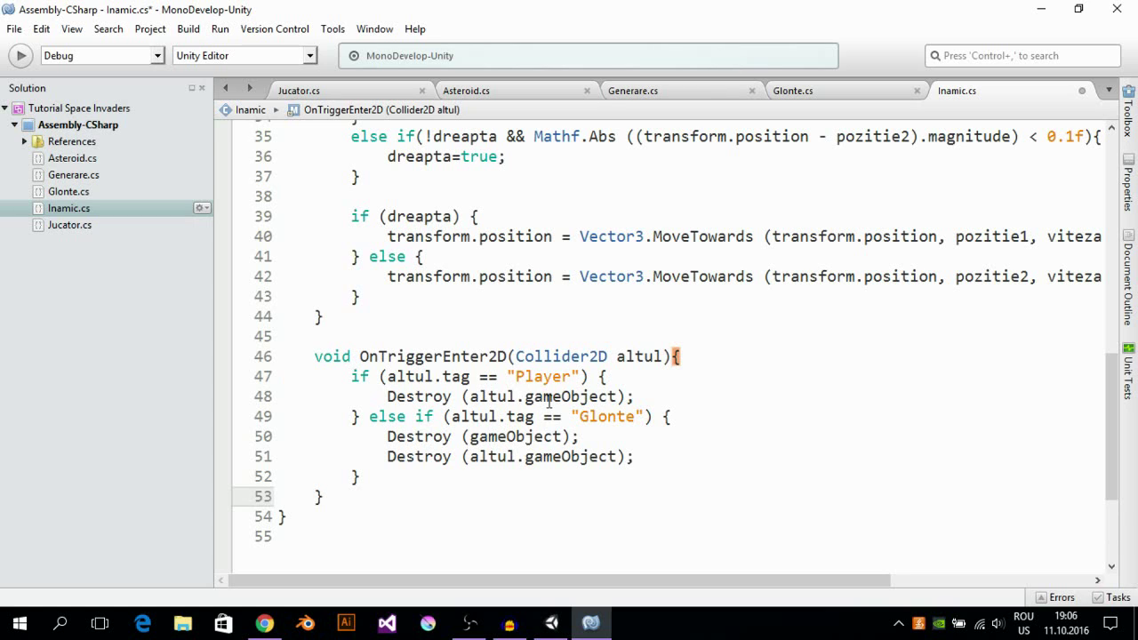
Step: Add Destroy(gameObject); to the Player branch and save Inamic.cs
{"action": "mouse_move", "coordinate": [548, 402]}
{"action": "left_click", "coordinate": [653, 396]}
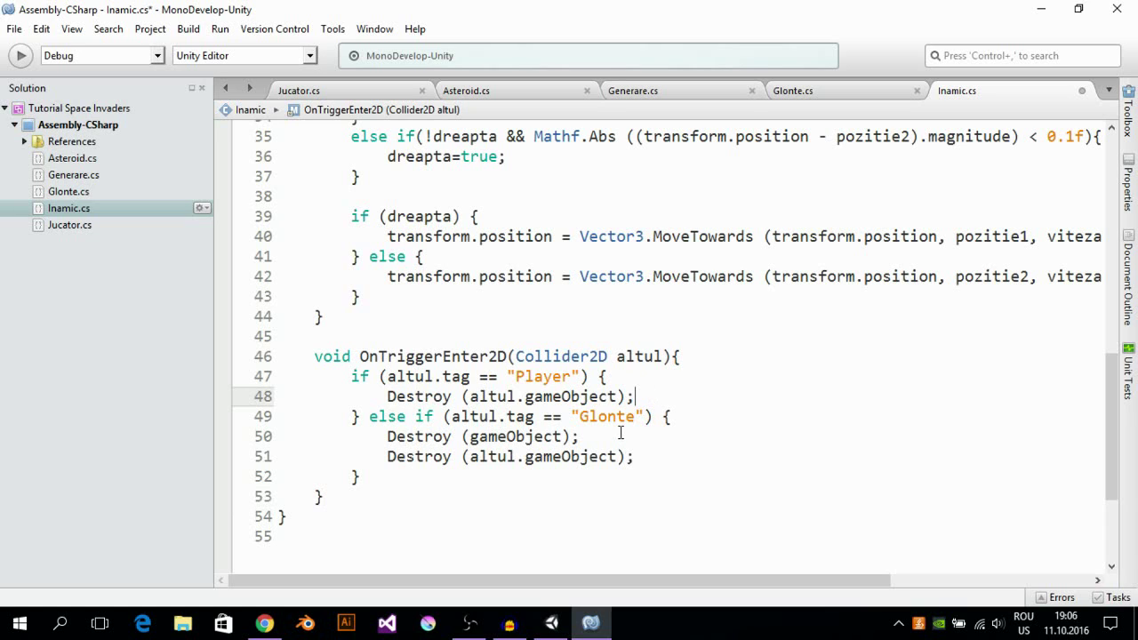
{"action": "key", "text": "Return"}
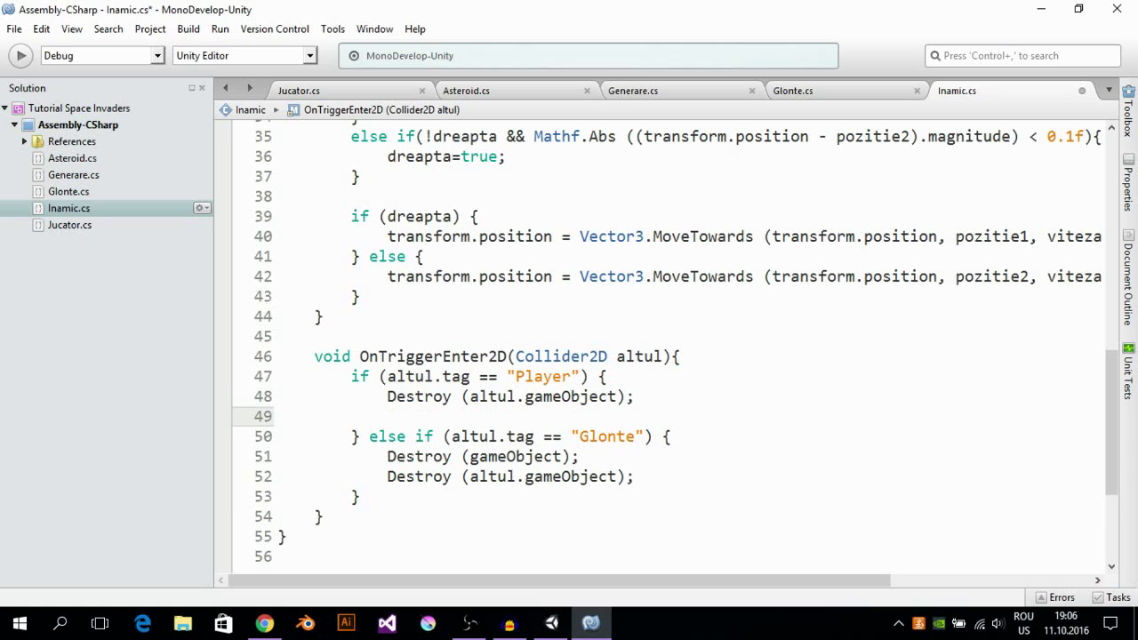
{"action": "type", "text": "Des"}
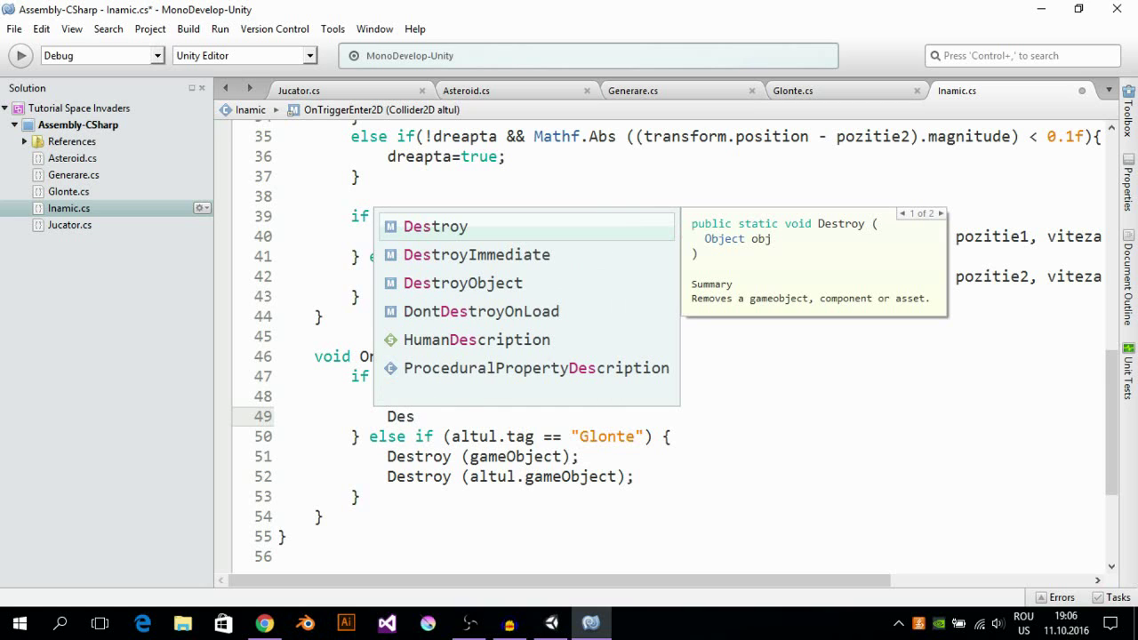
{"action": "key", "text": "Return"}
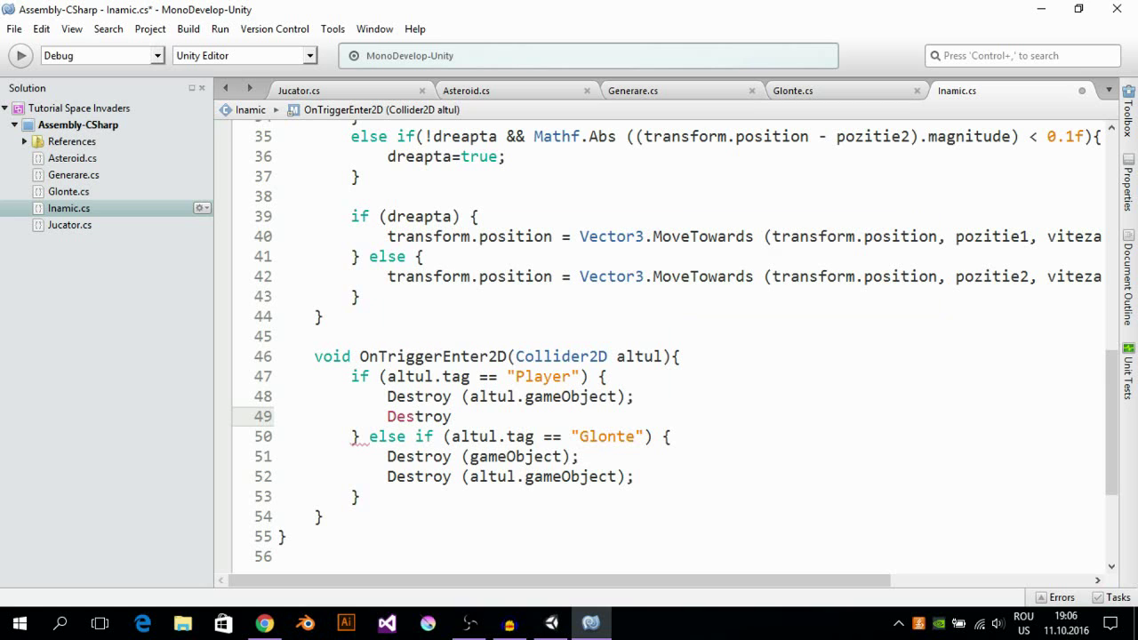
{"action": "type", "text": "()"}
{"action": "type", "text": "ga,"}
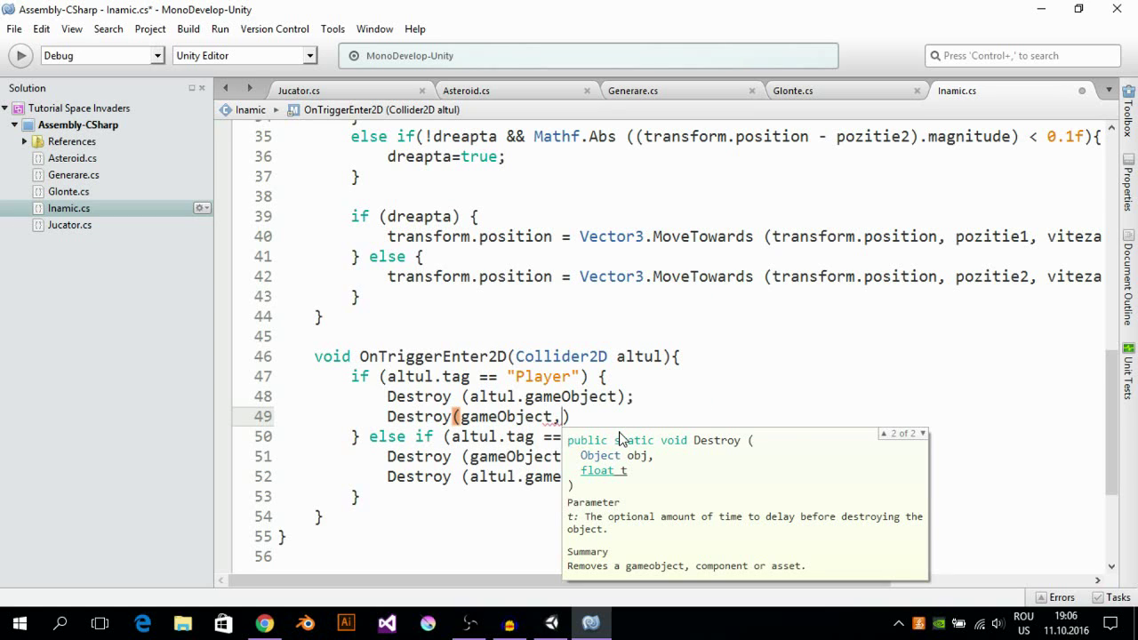
{"action": "key", "text": "BackSpace"}
{"action": "key", "text": "Right"}
{"action": "type", "text": ";"}
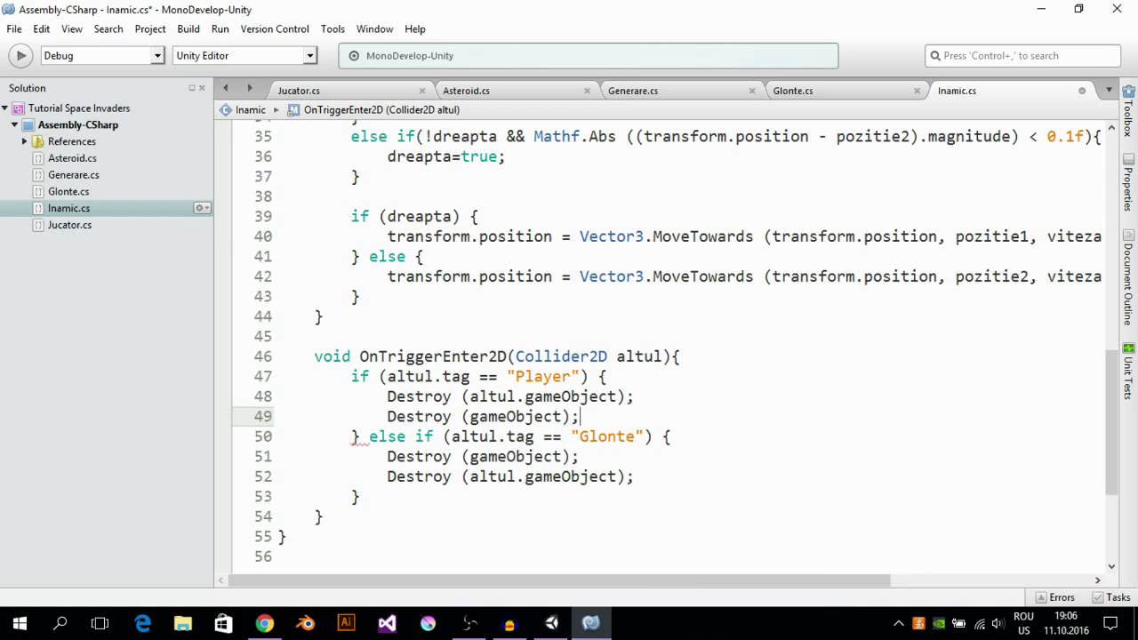
{"action": "left_click", "coordinate": [14, 28]}
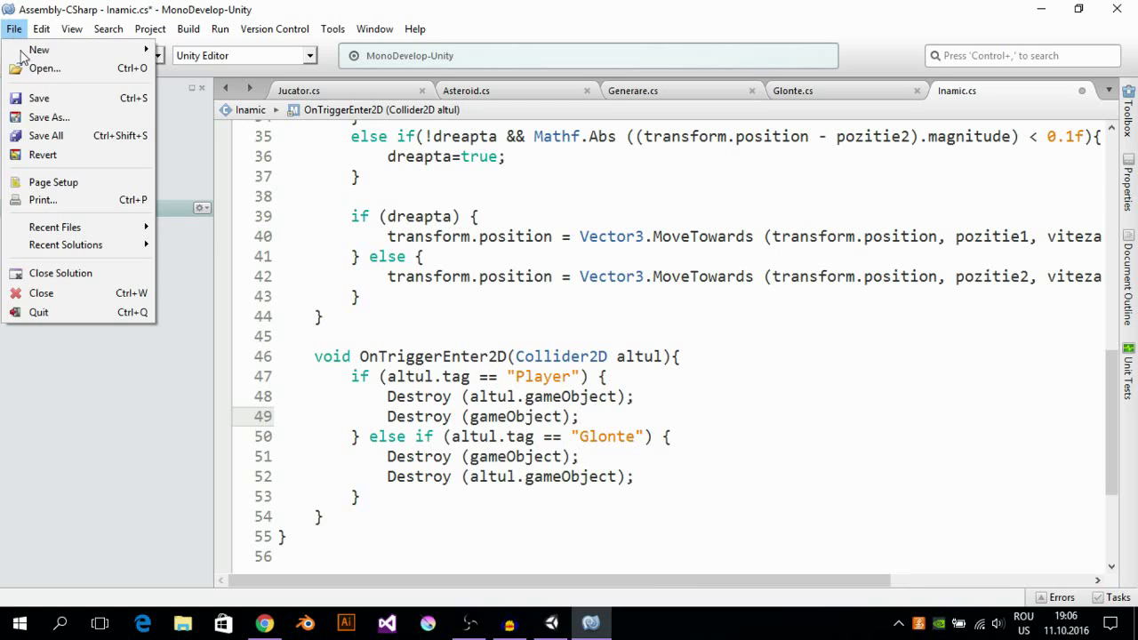
{"action": "left_click", "coordinate": [41, 101]}
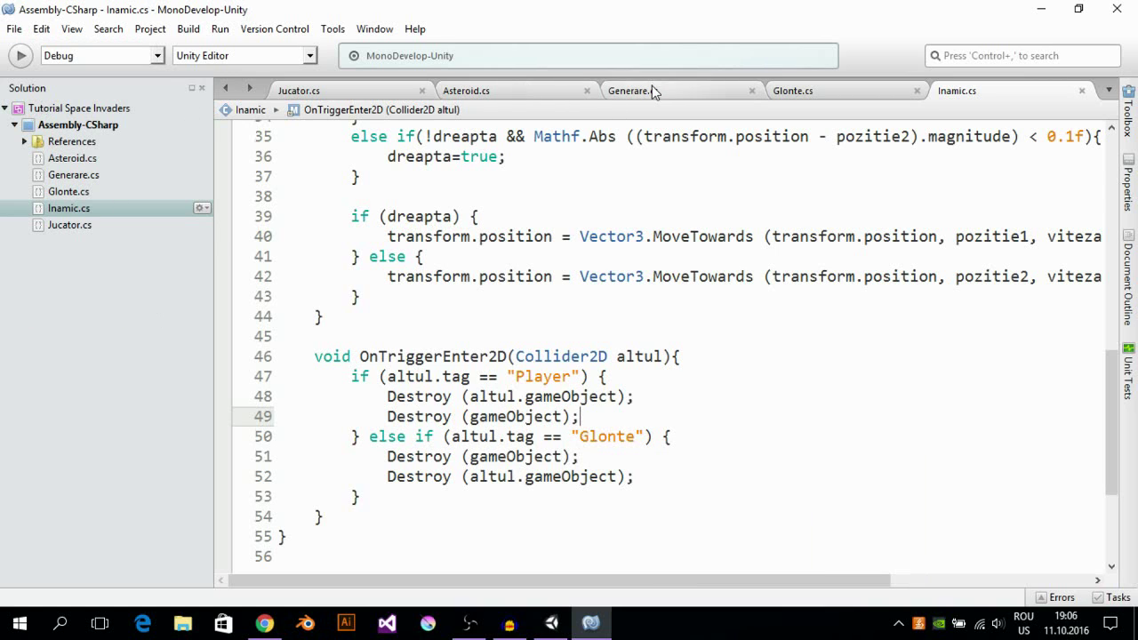
{"action": "left_click", "coordinate": [345, 91]}
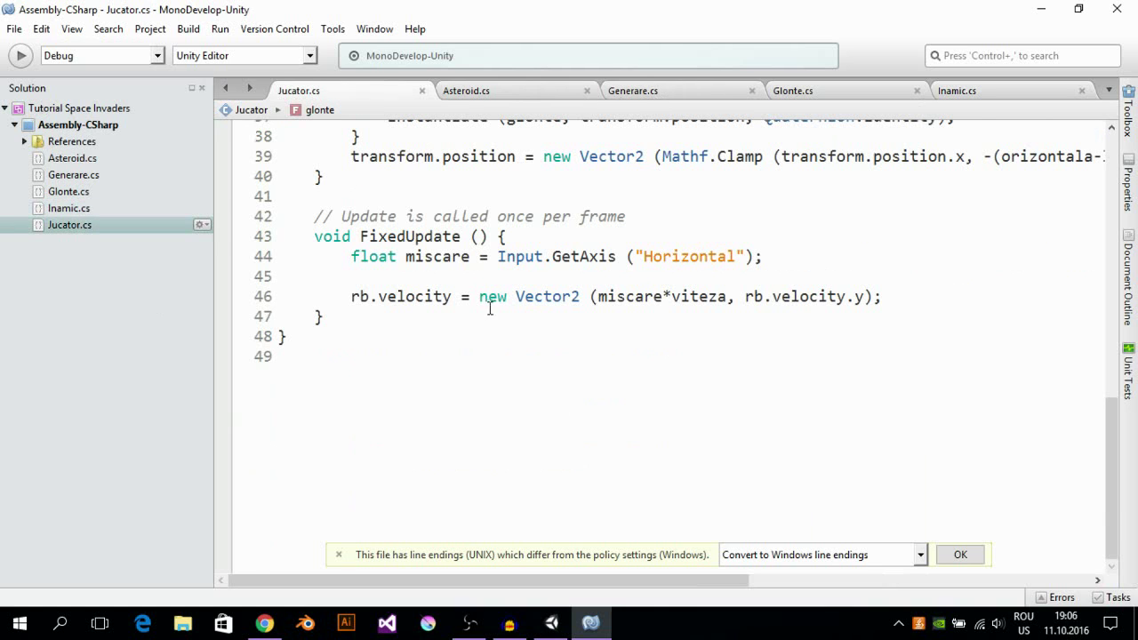
Step: Paste OnTriggerEnter2D after FixedUpdate in Jucator.cs and delete its else-if Glonte branch
{"action": "left_click", "coordinate": [362, 317]}
{"action": "key", "text": "Return"}
{"action": "key", "text": "Return"}
{"action": "type", "text": "void OnTriggerEnter2D(Collider2D altul){ \t\tif (altul.tag == \"Player\") { \t\t\tDestroy (altul.gameObject); \t\t} else if (altul.tag == \"Glonte\") { \t\t\tDestroy (gameObject); \t\t\tDestroy (altul.gameObject); \t\t} \t}"}
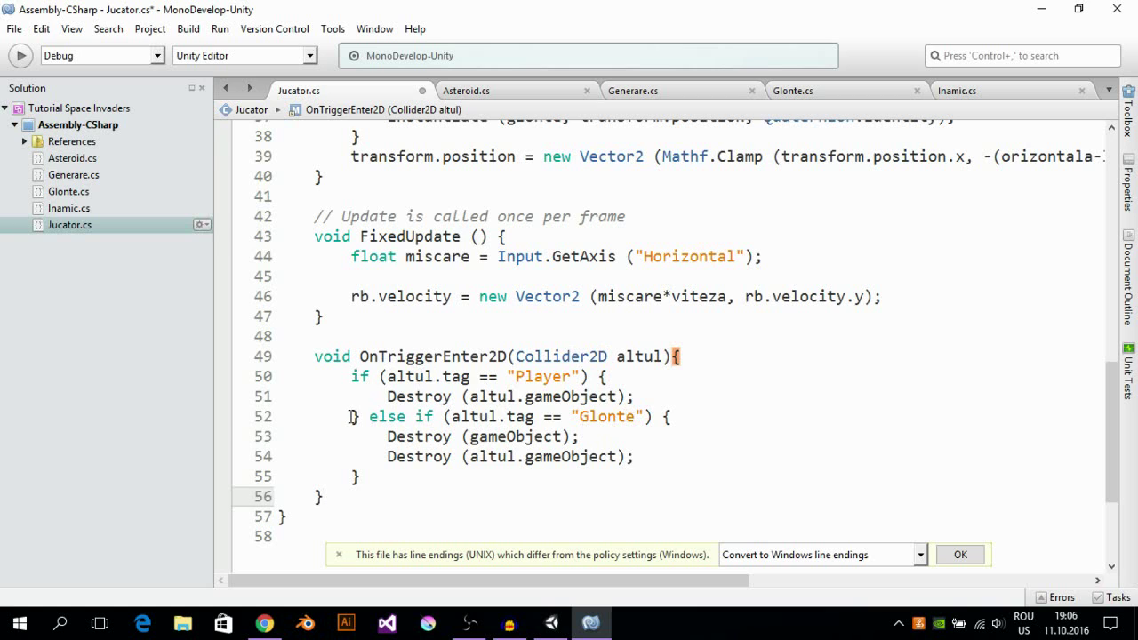
{"action": "left_click_drag", "start_coordinate": [352, 416], "coordinate": [378, 457]}
{"action": "left_click_drag", "start_coordinate": [368, 416], "coordinate": [375, 472]}
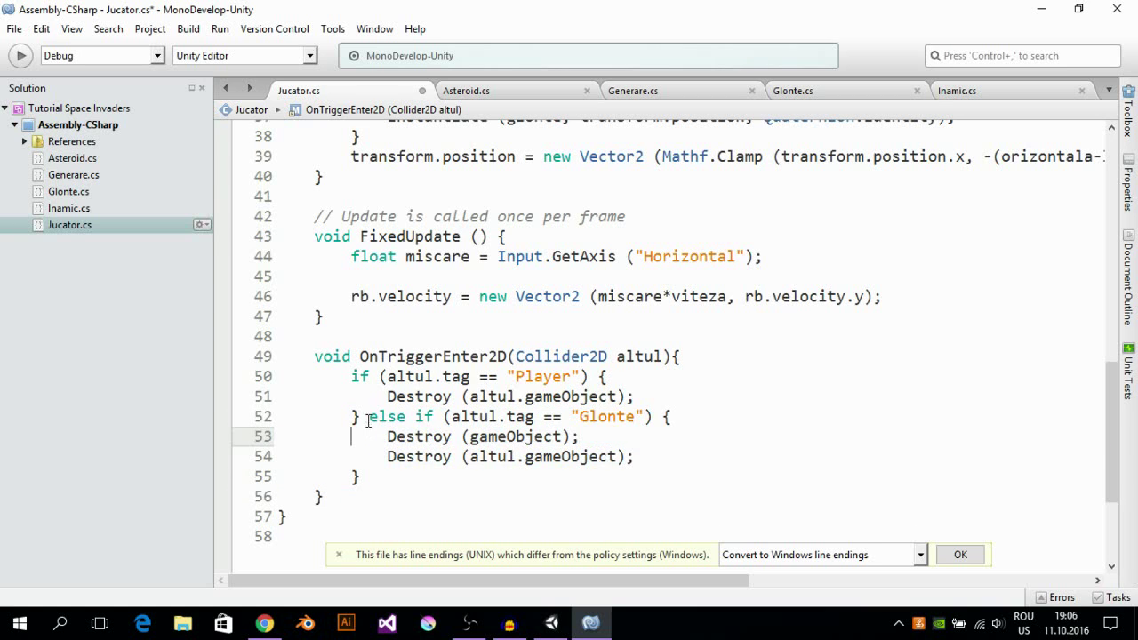
{"action": "key", "text": "Delete"}
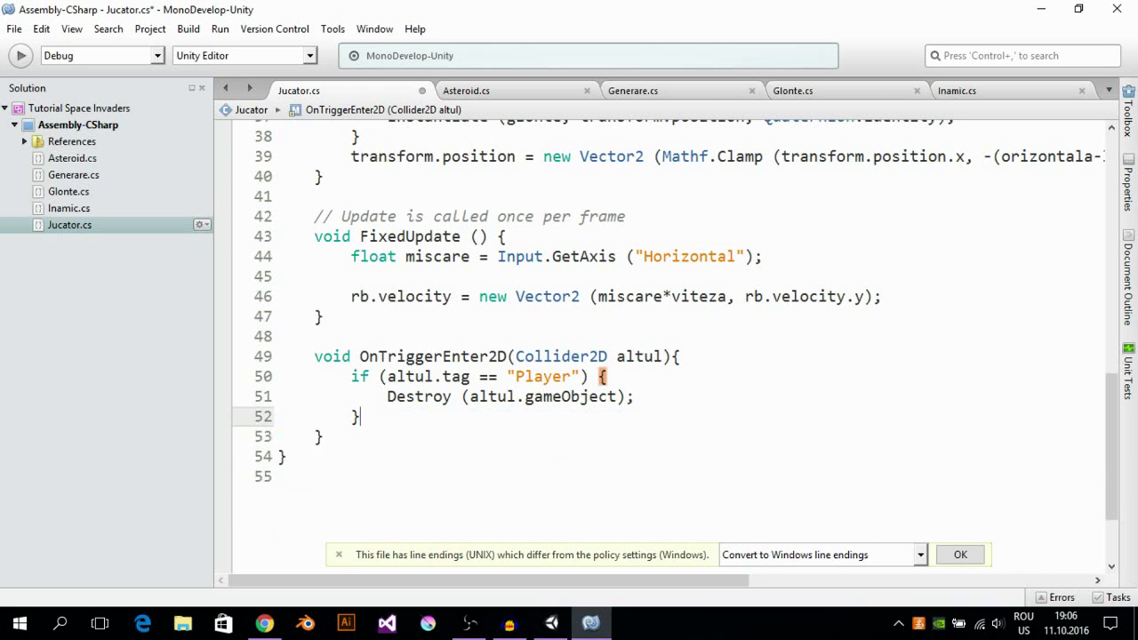
Step: Change the compared tag string from "Player" to "Inamic"
{"action": "left_click", "coordinate": [570, 376]}
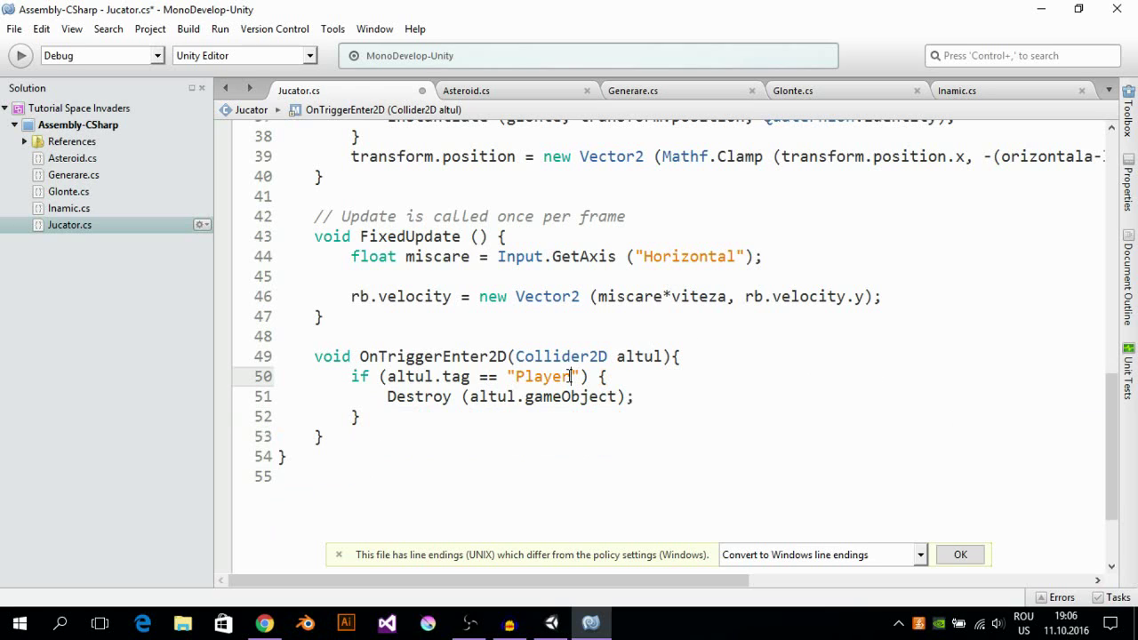
{"action": "key", "text": "BackSpace"}
{"action": "key", "text": "BackSpace"}
{"action": "key", "text": "BackSpace"}
{"action": "key", "text": "BackSpace"}
{"action": "key", "text": "BackSpace"}
{"action": "key", "text": "BackSpace"}
{"action": "type", "text": "G"}
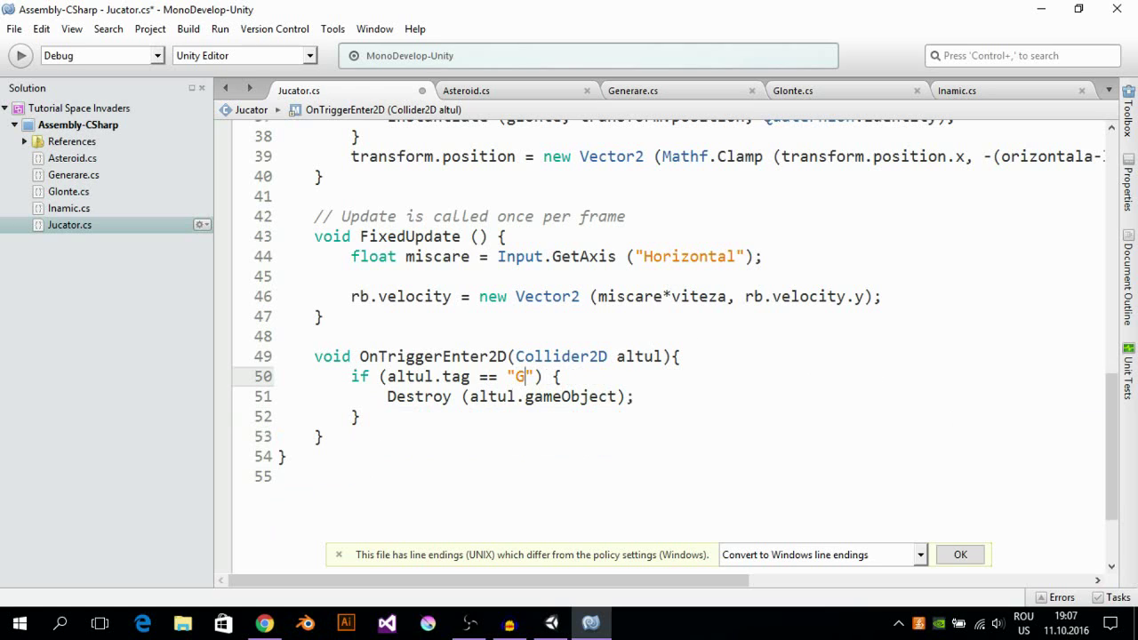
{"action": "type", "text": "la"}
{"action": "key", "text": "BackSpace"}
{"action": "type", "text": "o"}
{"action": "type", "text": "nte"}
{"action": "type", "text": "_"}
{"action": "key", "text": "BackSpace"}
{"action": "type", "text": "I"}
{"action": "type", "text": "namic"}
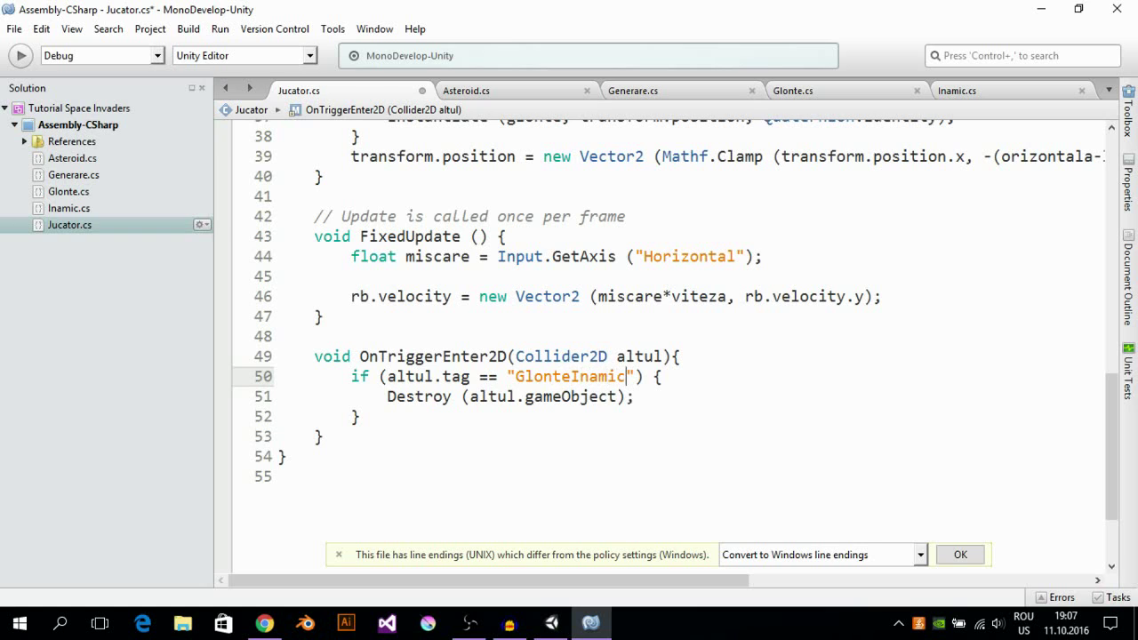
{"action": "key", "text": "BackSpace"}
{"action": "key", "text": "BackSpace"}
{"action": "key", "text": "BackSpace"}
{"action": "key", "text": "BackSpace"}
{"action": "key", "text": "BackSpace"}
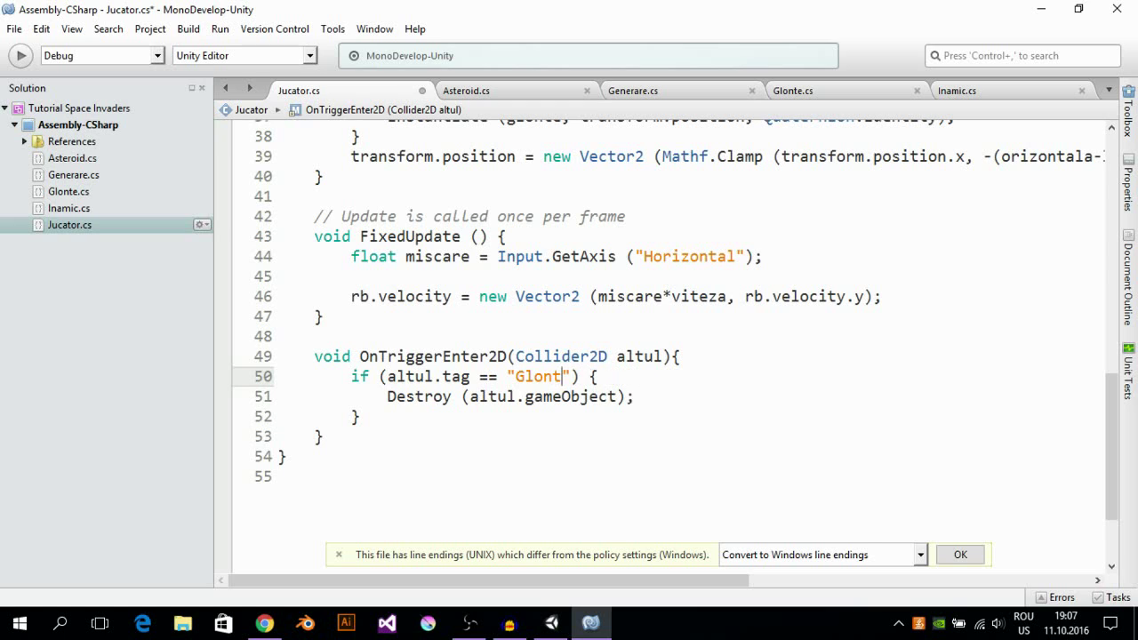
{"action": "key", "text": "BackSpace"}
{"action": "key", "text": "BackSpace"}
{"action": "key", "text": "BackSpace"}
{"action": "key", "text": "BackSpace"}
{"action": "key", "text": "BackSpace"}
{"action": "type", "text": "I"}
{"action": "type", "text": "namic"}
{"action": "key", "text": "Down"}
{"action": "key", "text": "Down"}
{"action": "key", "text": "Up"}
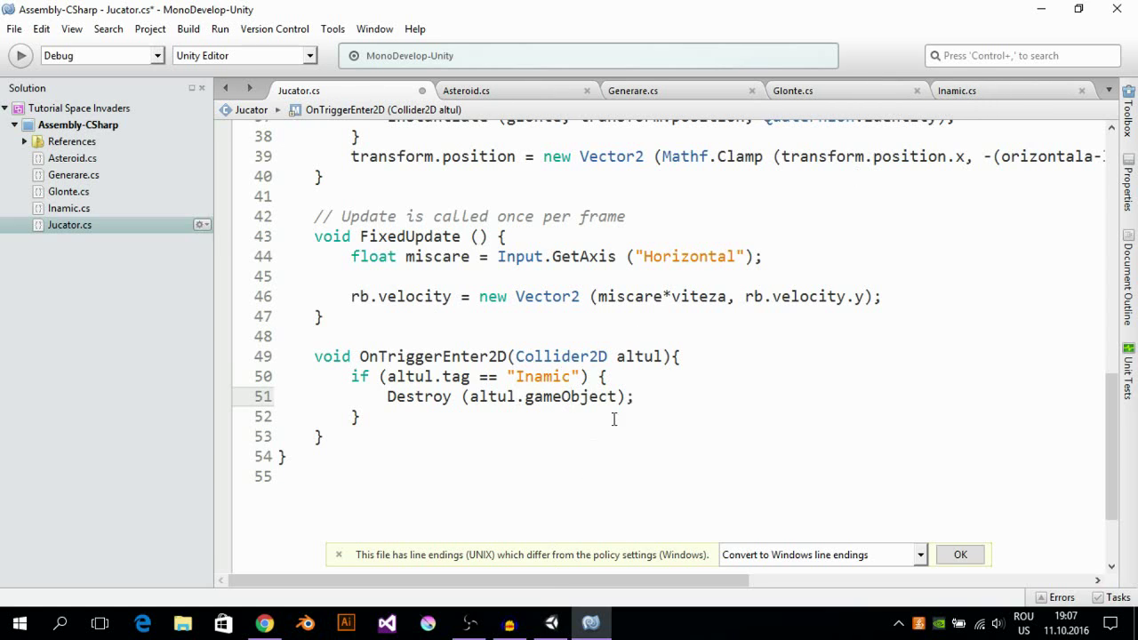
Step: Change Destroy(altul.gameObject) to Destroy(gameObject) so the player destroys itself
{"action": "left_click", "coordinate": [641, 382]}
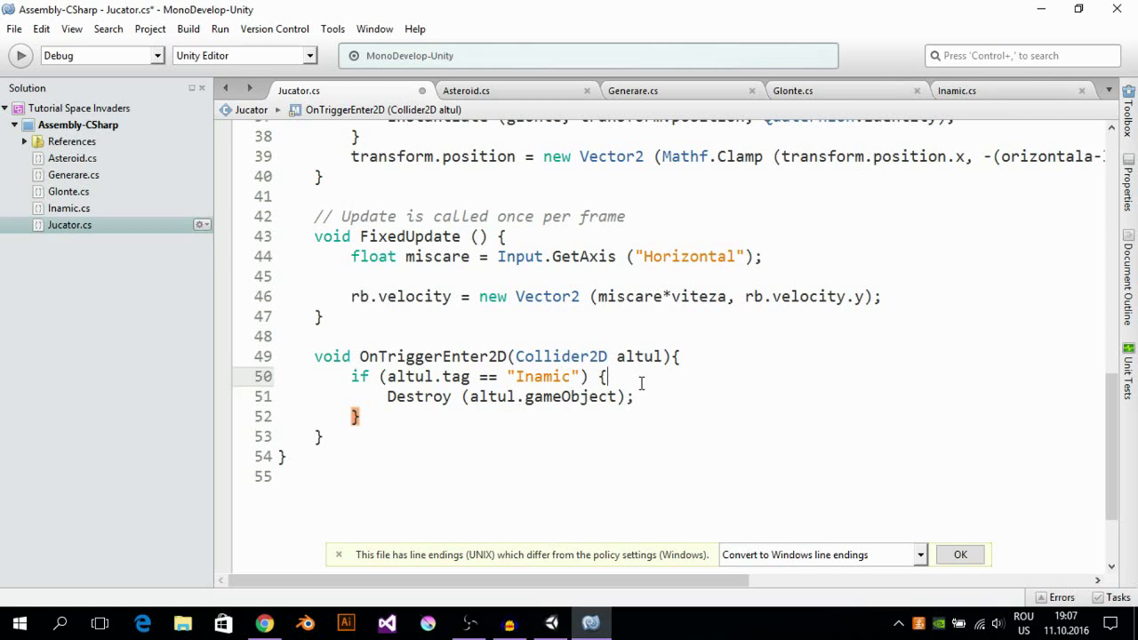
{"action": "left_click_drag", "start_coordinate": [633, 396], "coordinate": [390, 400]}
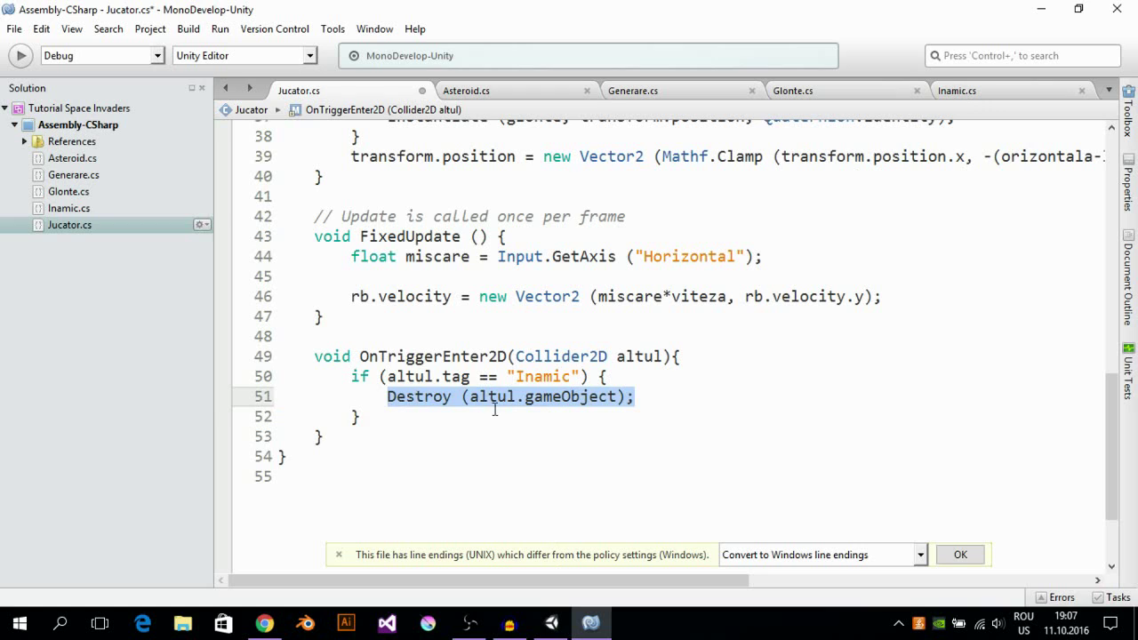
{"action": "left_click", "coordinate": [525, 400]}
{"action": "key", "text": "BackSpace"}
{"action": "key", "text": "BackSpace"}
{"action": "key", "text": "BackSpace"}
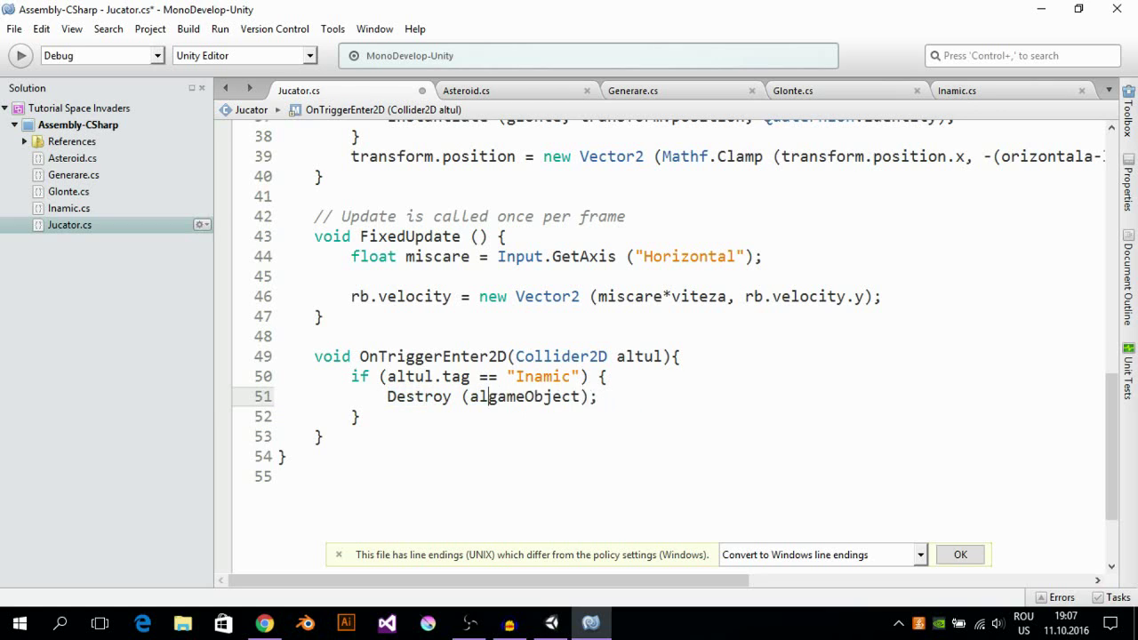
{"action": "key", "text": "BackSpace"}
{"action": "key", "text": "BackSpace"}
Step: Save Jucator.cs and look over the finished script
{"action": "left_click", "coordinate": [19, 29]}
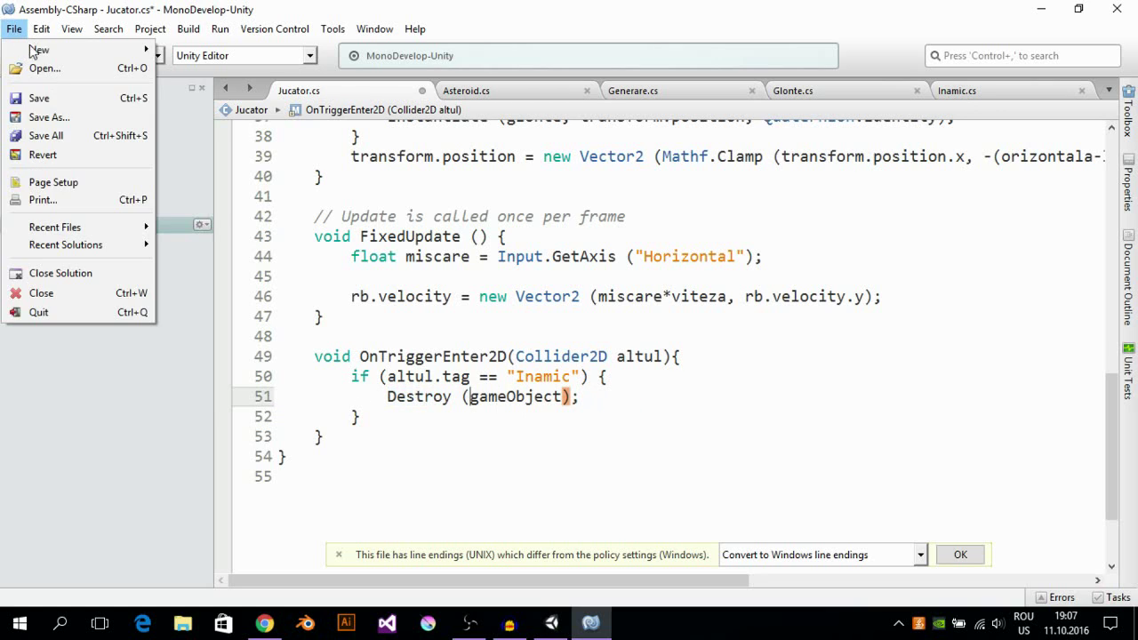
{"action": "left_click", "coordinate": [36, 96]}
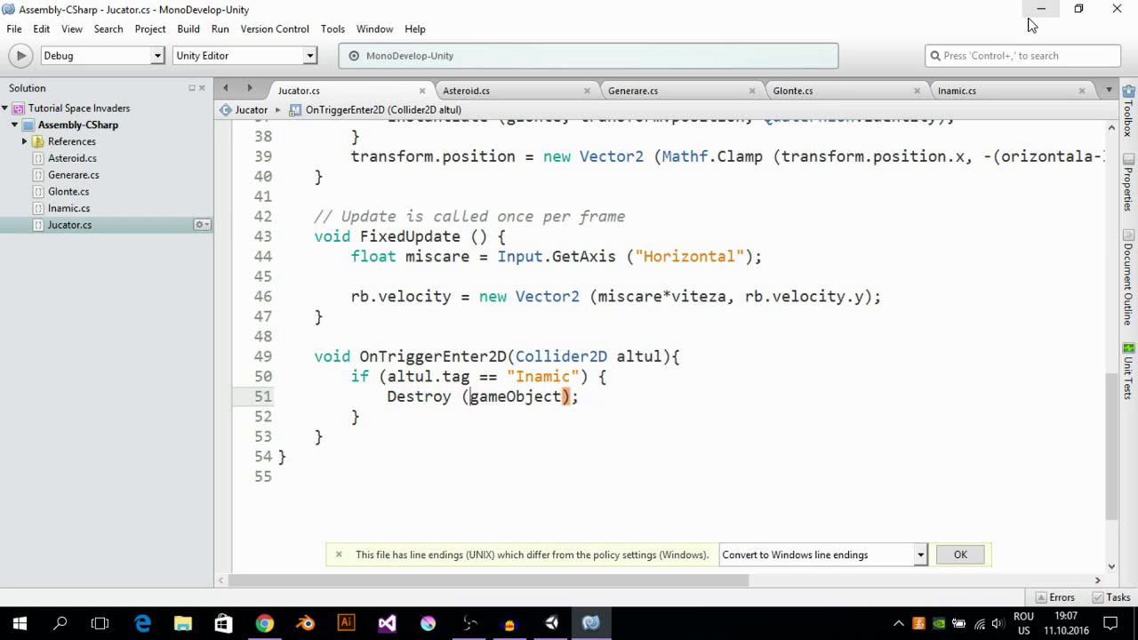
{"action": "scroll", "coordinate": [501, 338], "scroll_direction": "down", "scroll_amount": 1}
{"action": "scroll", "coordinate": [515, 318], "scroll_direction": "up", "scroll_amount": 7}
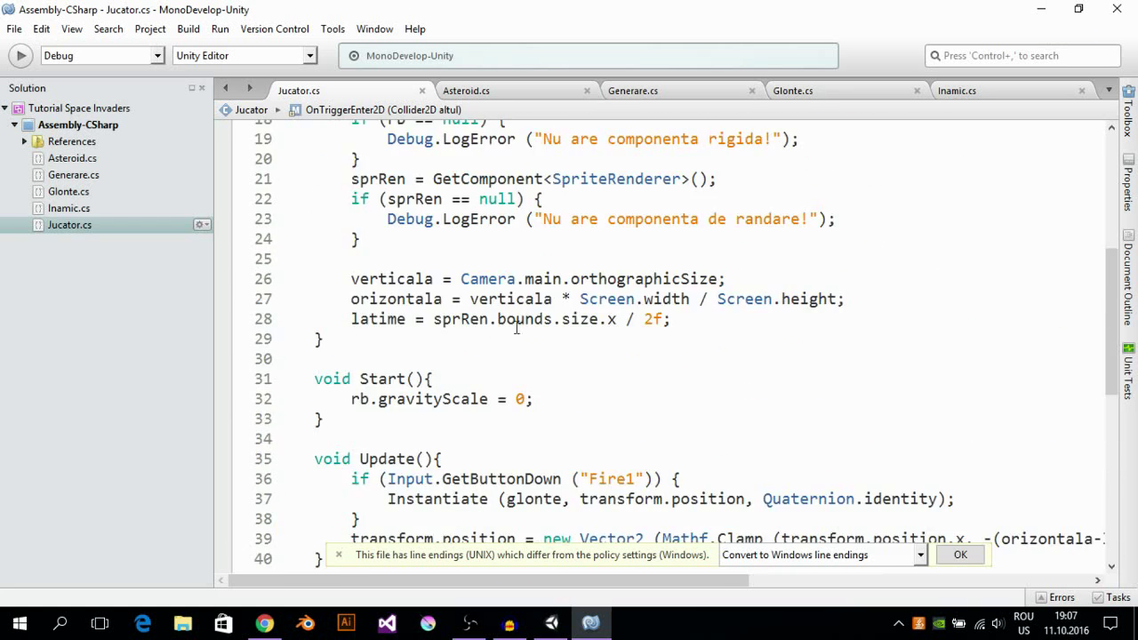
{"action": "scroll", "coordinate": [548, 298], "scroll_direction": "down", "scroll_amount": 1}
{"action": "scroll", "coordinate": [548, 298], "scroll_direction": "up", "scroll_amount": 7}
{"action": "scroll", "coordinate": [549, 298], "scroll_direction": "down", "scroll_amount": 3}
{"action": "scroll", "coordinate": [548, 297], "scroll_direction": "down", "scroll_amount": 8}
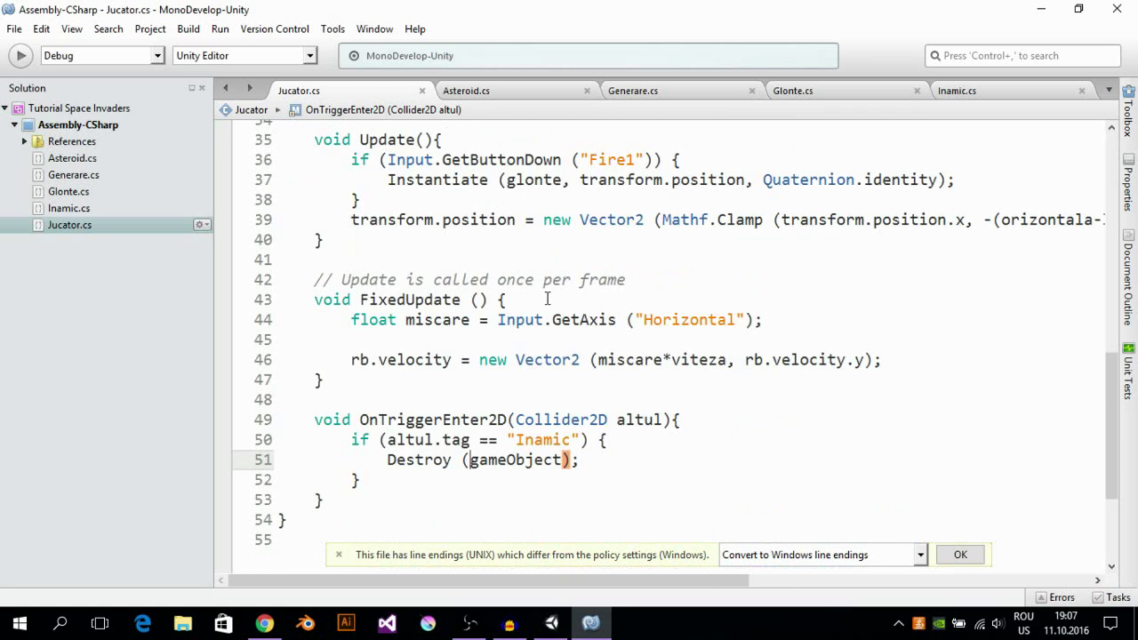
{"action": "scroll", "coordinate": [547, 295], "scroll_direction": "down", "scroll_amount": 3}
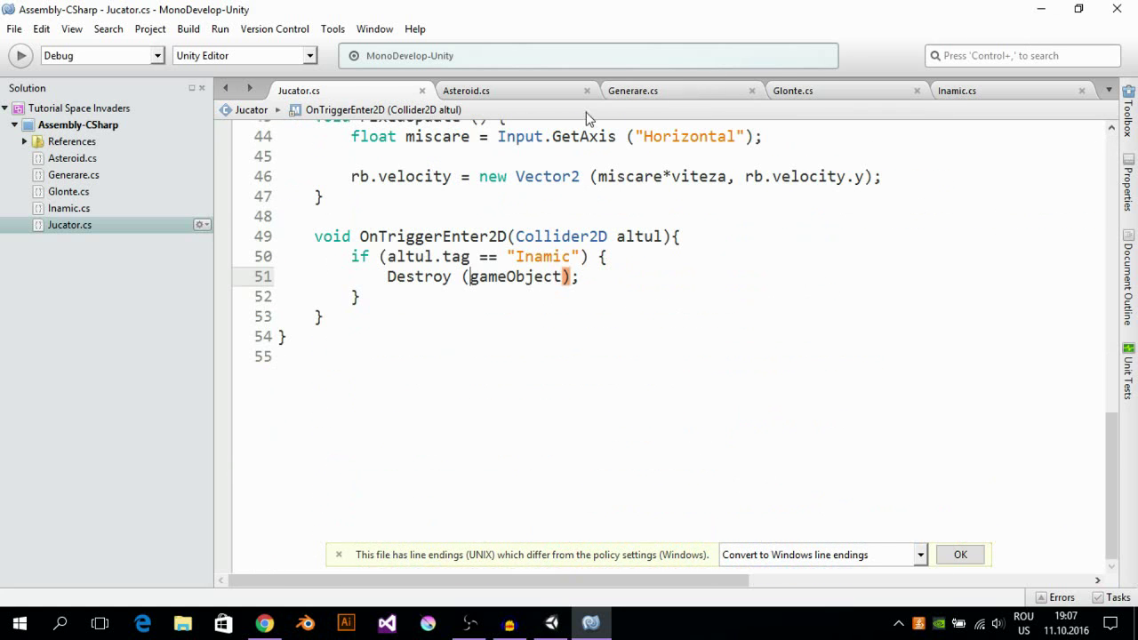
Step: Delete the Destroy(altul.gameObject) line from Inamic.cs's Player branch and save the script
{"action": "left_click", "coordinate": [952, 92]}
{"action": "scroll", "coordinate": [414, 322], "scroll_direction": "down", "scroll_amount": 1}
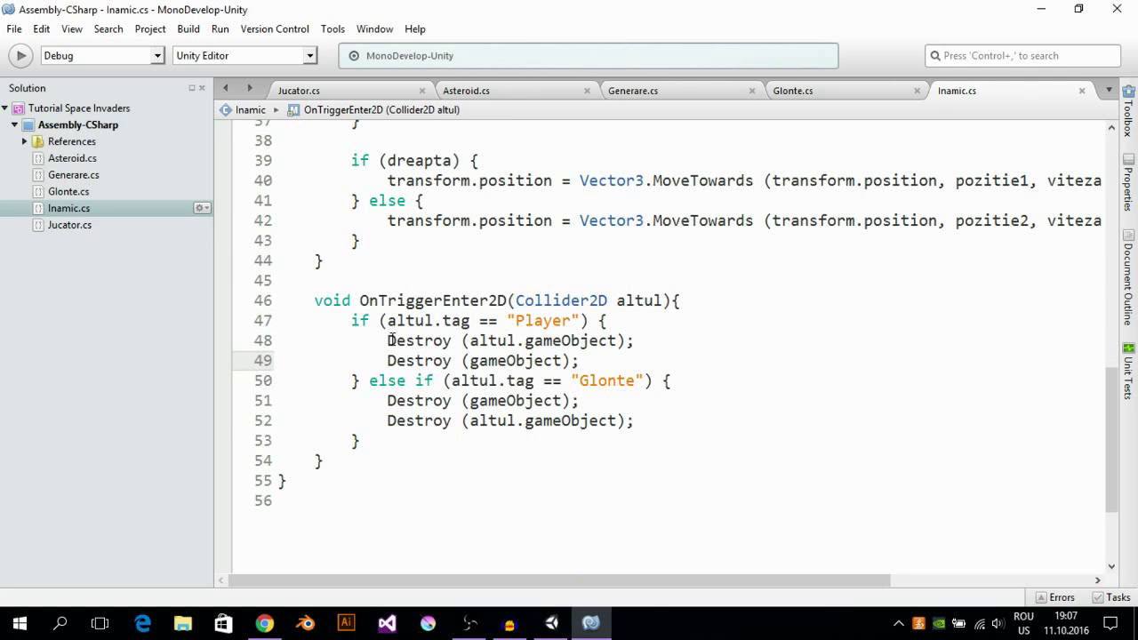
{"action": "left_click_drag", "start_coordinate": [387, 340], "coordinate": [676, 332]}
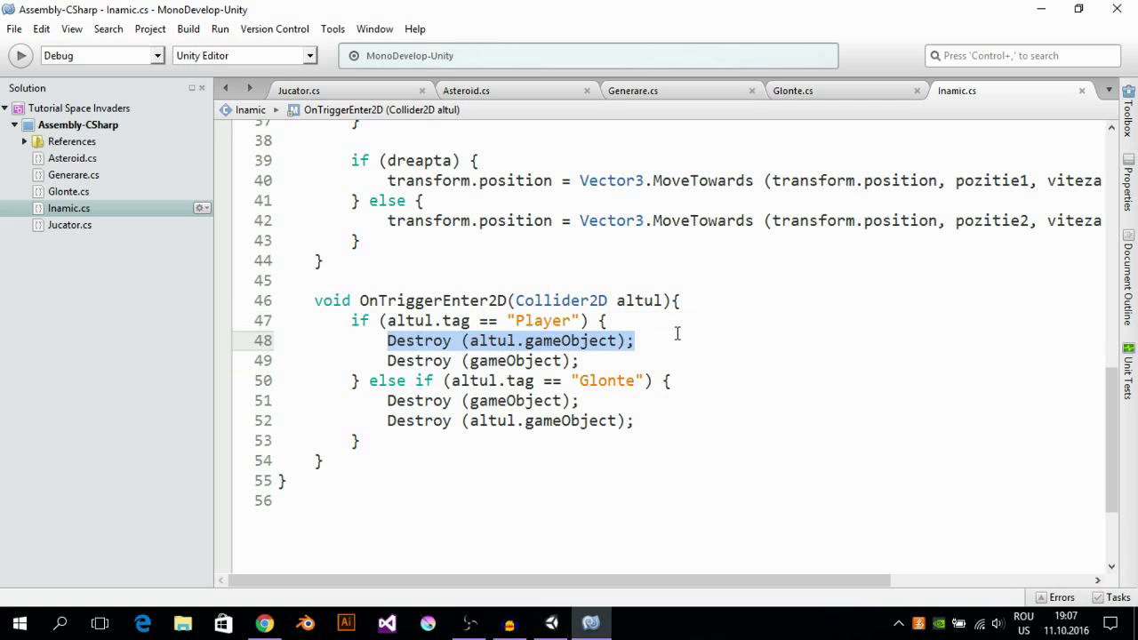
{"action": "key", "text": "BackSpace"}
{"action": "key", "text": "BackSpace"}
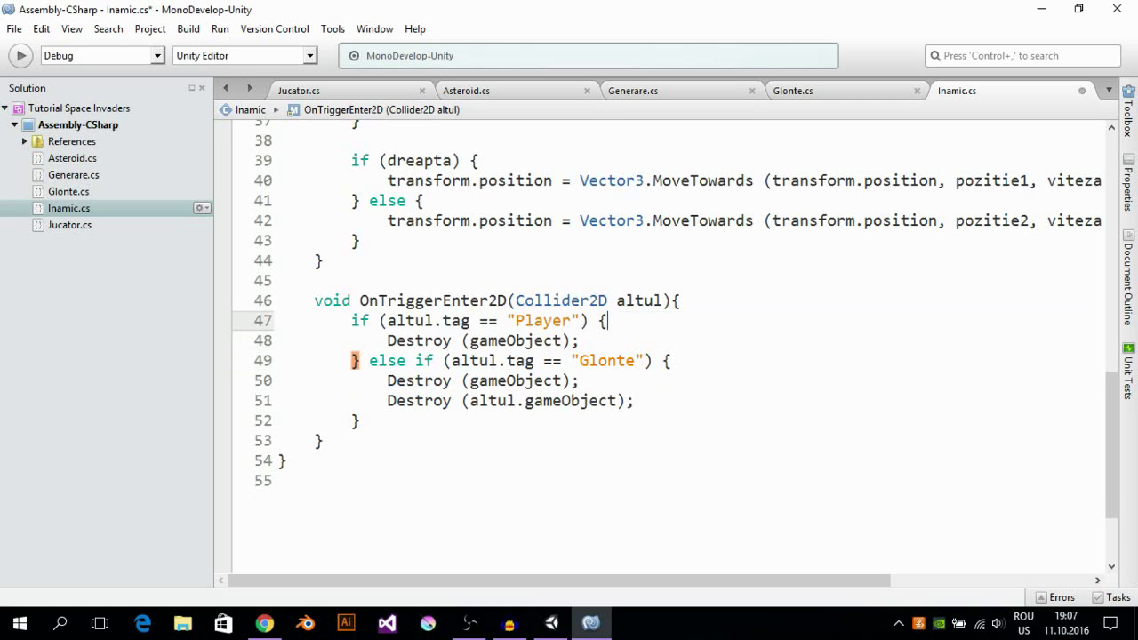
{"action": "left_click", "coordinate": [24, 30]}
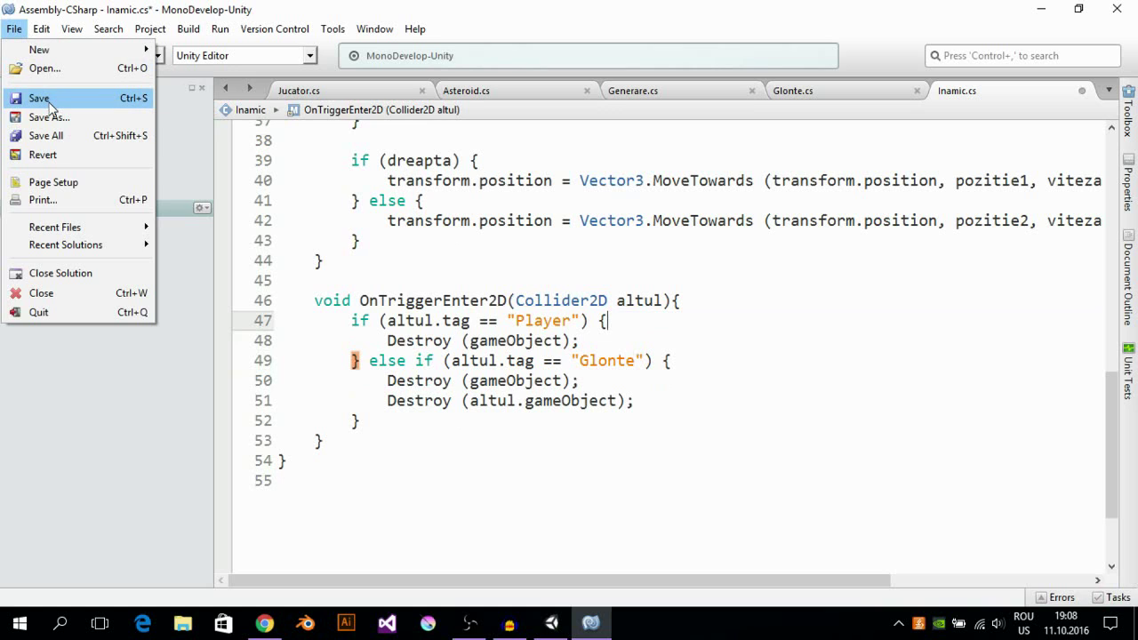
{"action": "left_click", "coordinate": [39, 97]}
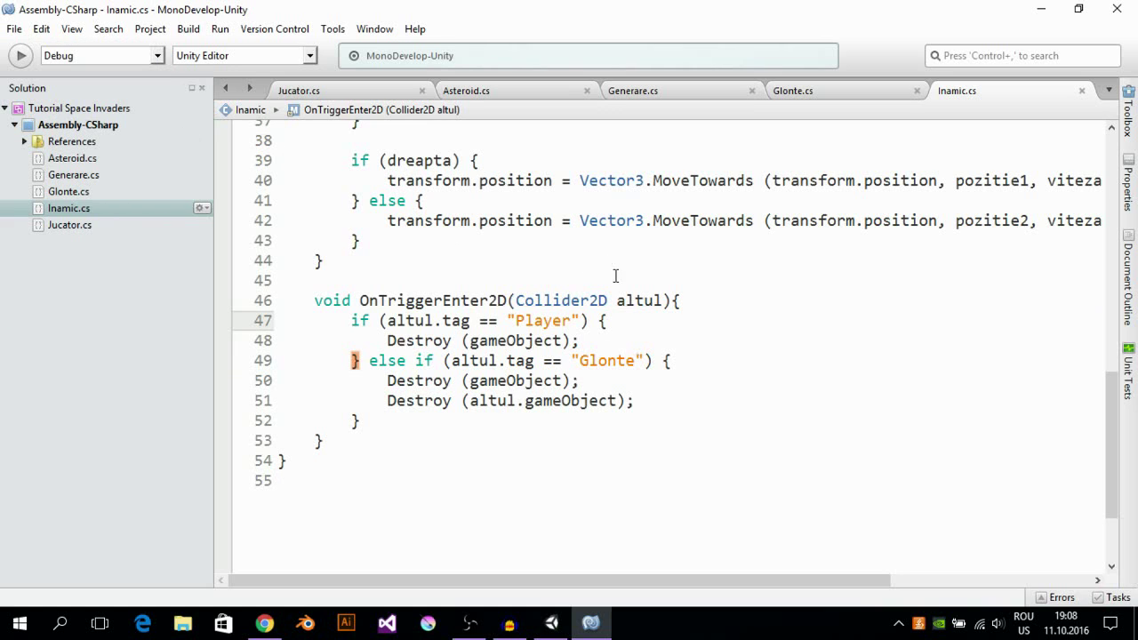
Step: Back in Unity, add a new tag named Inamic in Tags & Layers
{"action": "left_click", "coordinate": [1041, 11]}
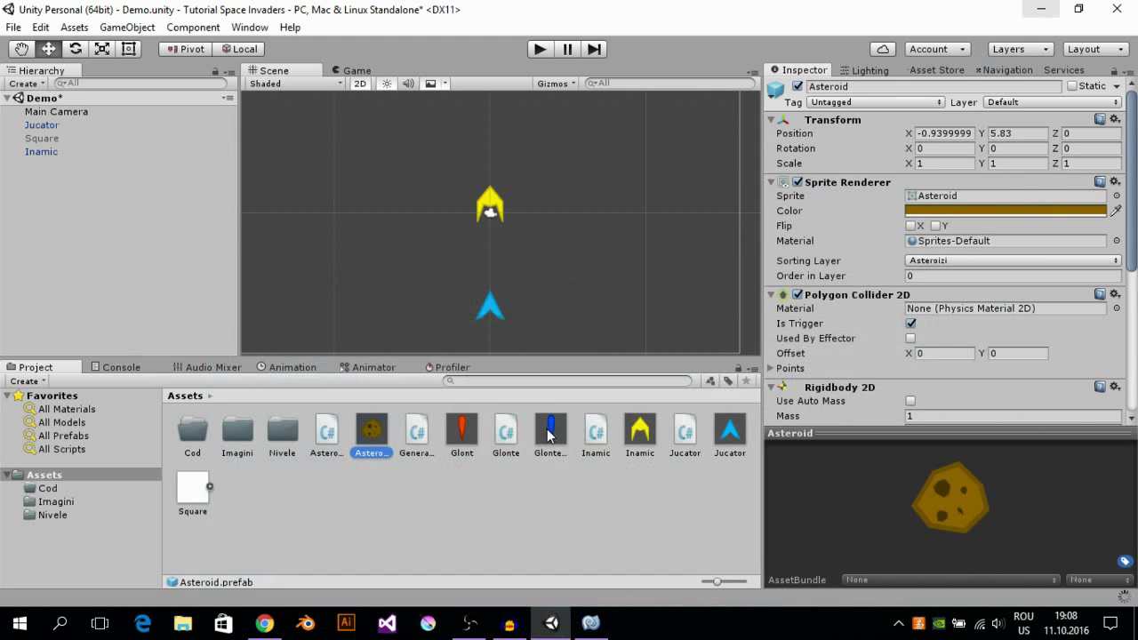
{"action": "left_click", "coordinate": [551, 431]}
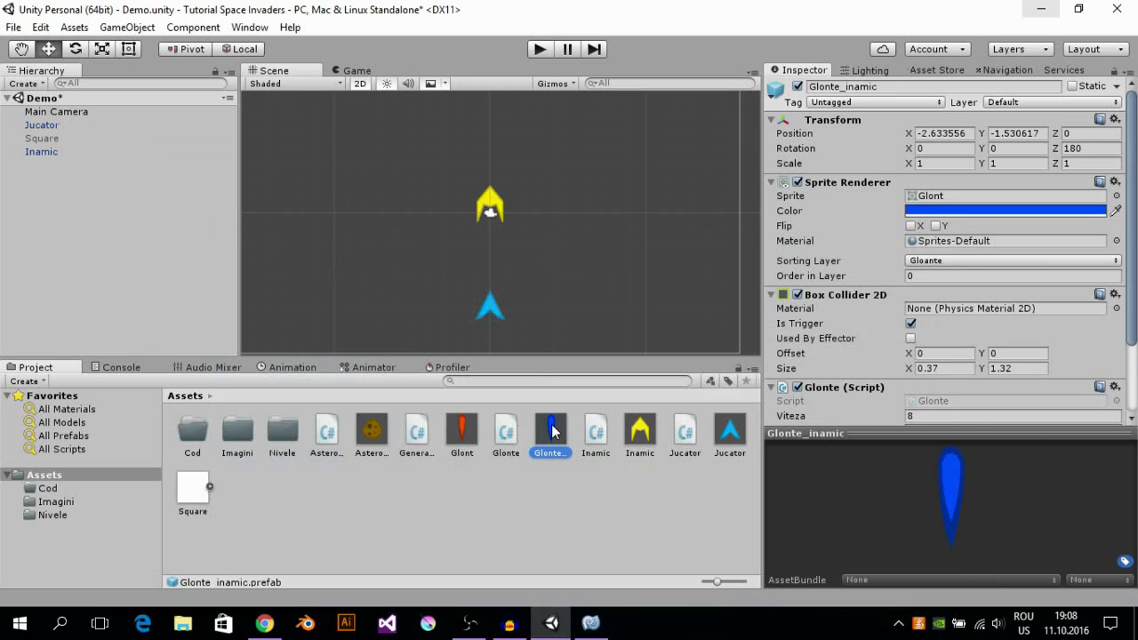
{"action": "left_click", "coordinate": [830, 104]}
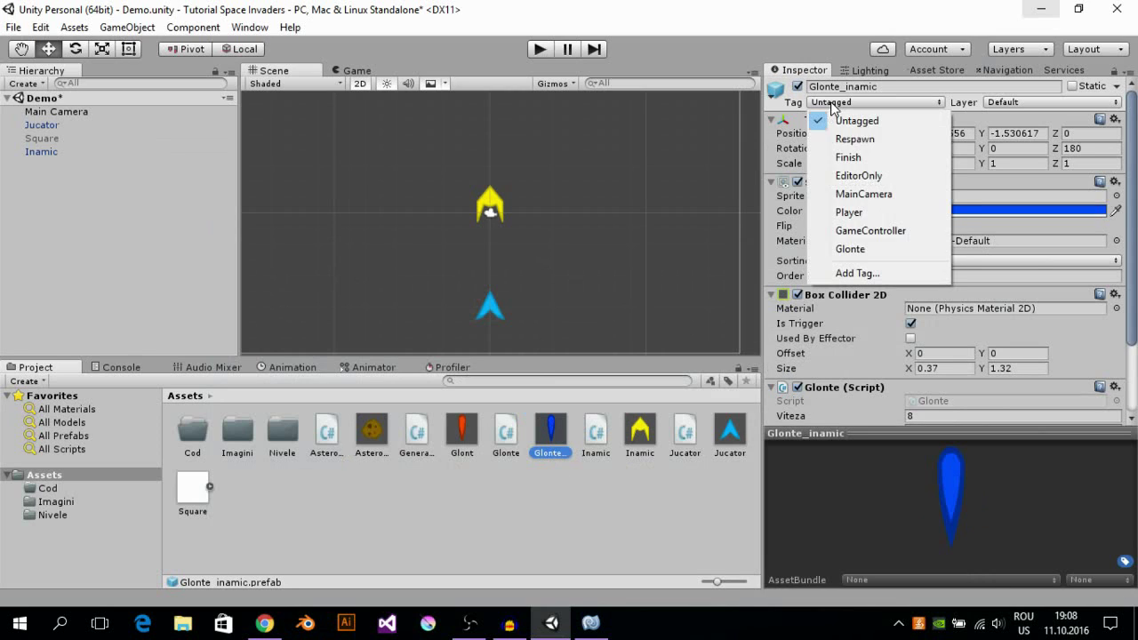
{"action": "left_click", "coordinate": [859, 273]}
{"action": "left_click", "coordinate": [1101, 161]}
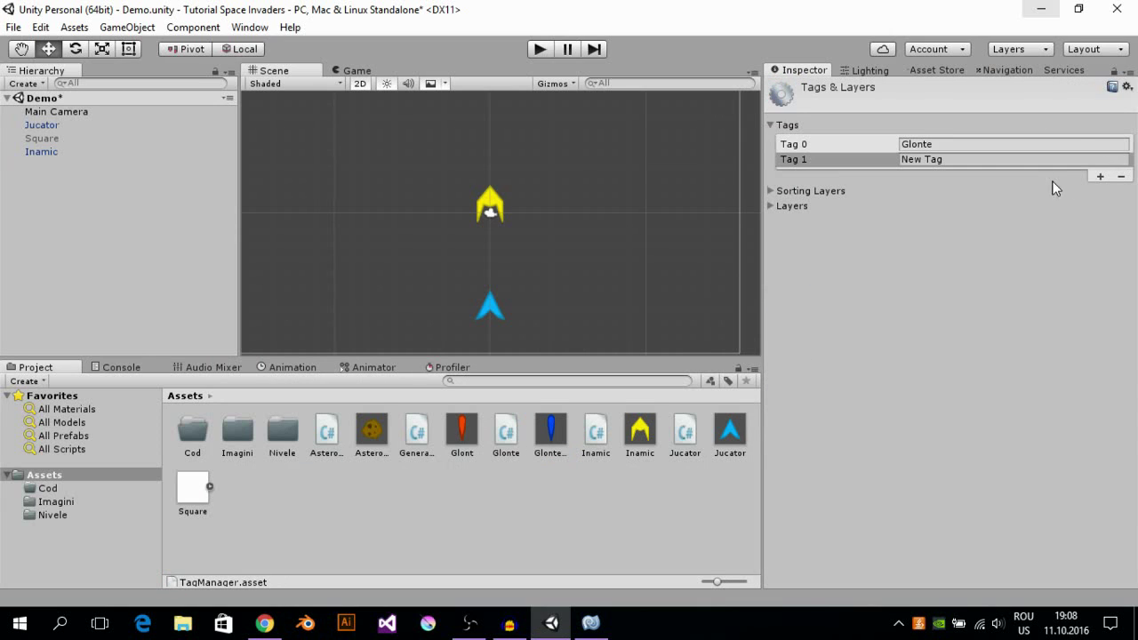
{"action": "left_click", "coordinate": [1024, 160]}
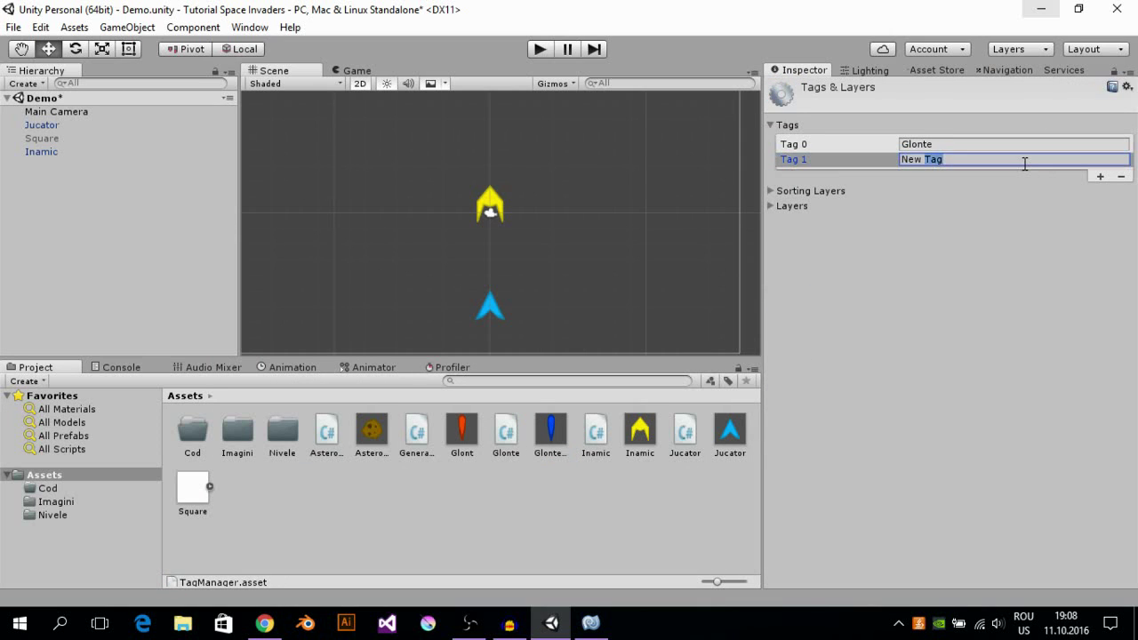
{"action": "type", "text": "Inamic"}
Step: Tag the yellow enemy ship Inamic and apply the change to its prefab
{"action": "left_click", "coordinate": [491, 204]}
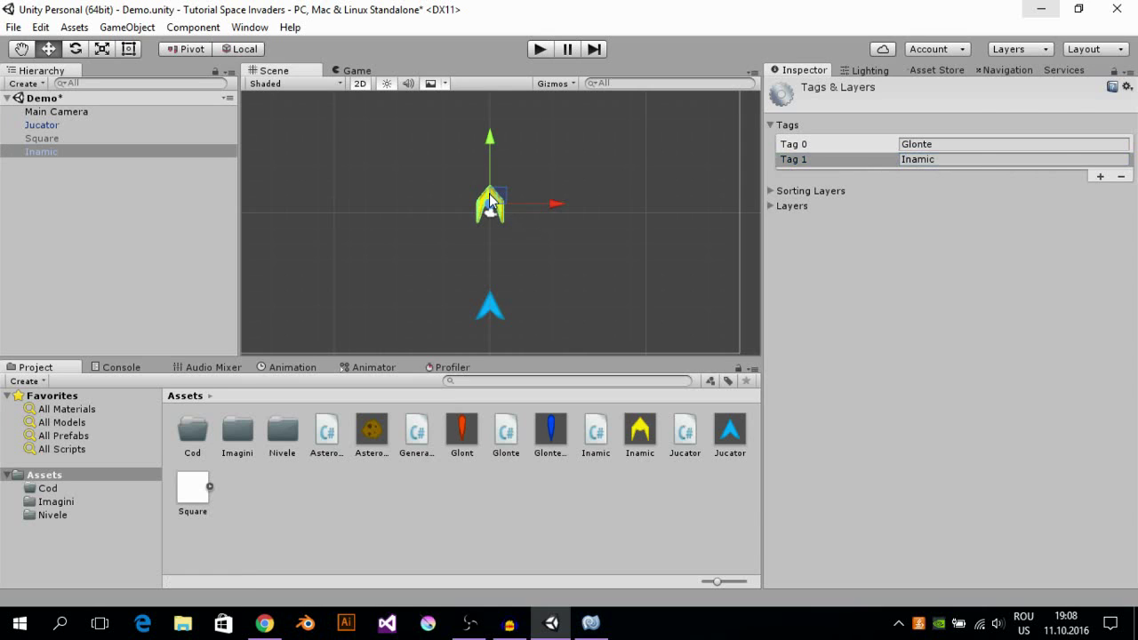
{"action": "left_click", "coordinate": [871, 102]}
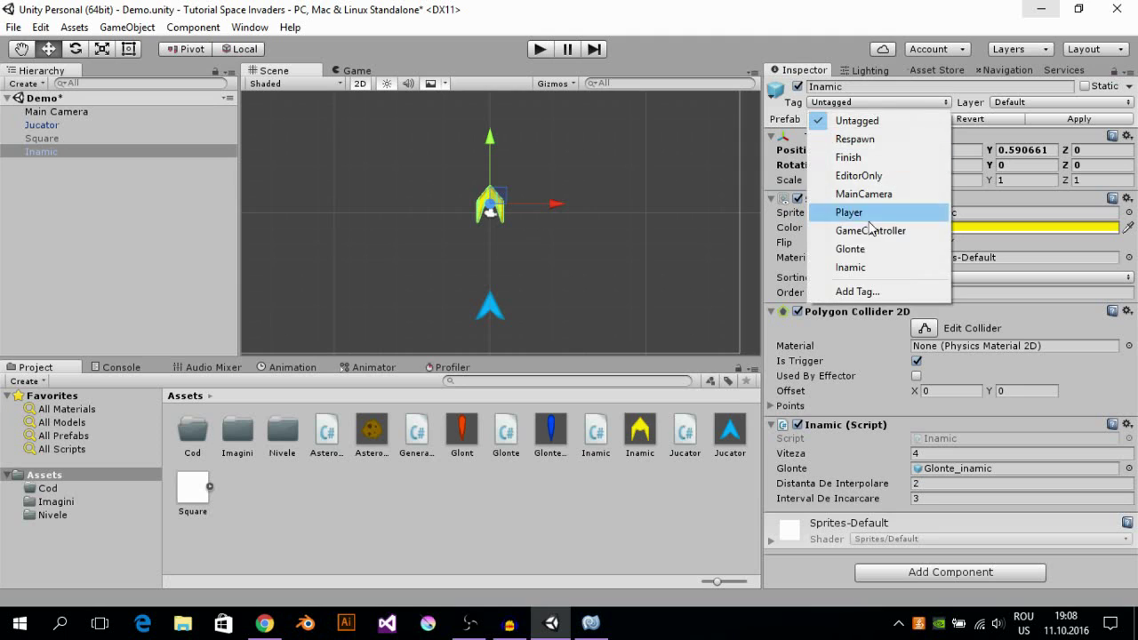
{"action": "left_click", "coordinate": [854, 267]}
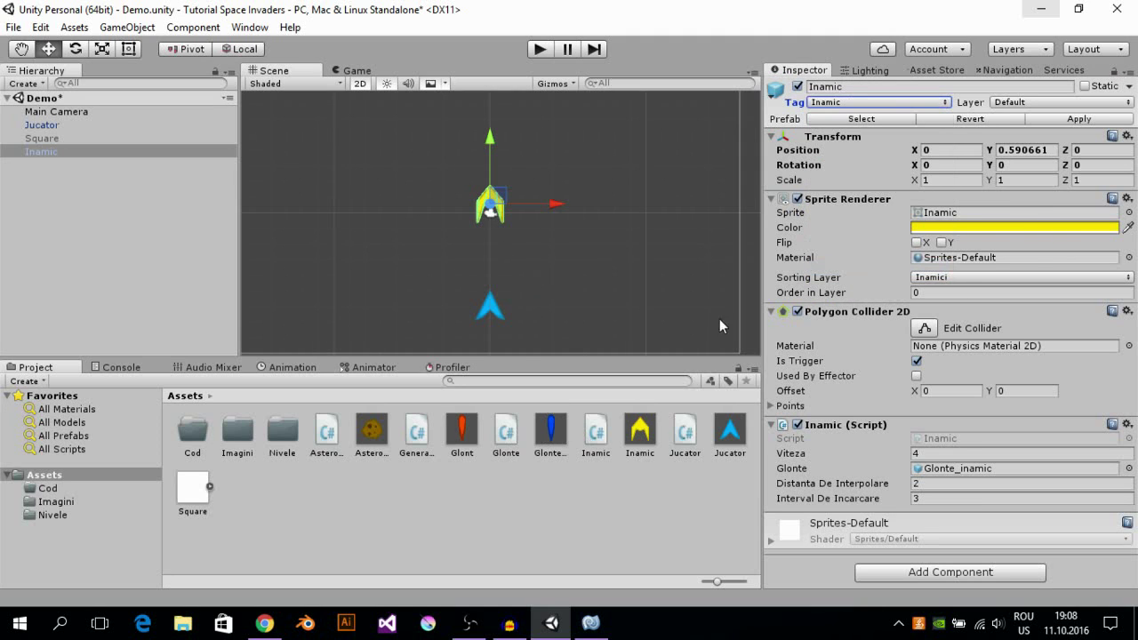
{"action": "left_click", "coordinate": [1081, 119]}
Step: Set the Glonte_inamic bullet prefab's tag to Inamic and review its Glonte script values
{"action": "left_click", "coordinate": [548, 435]}
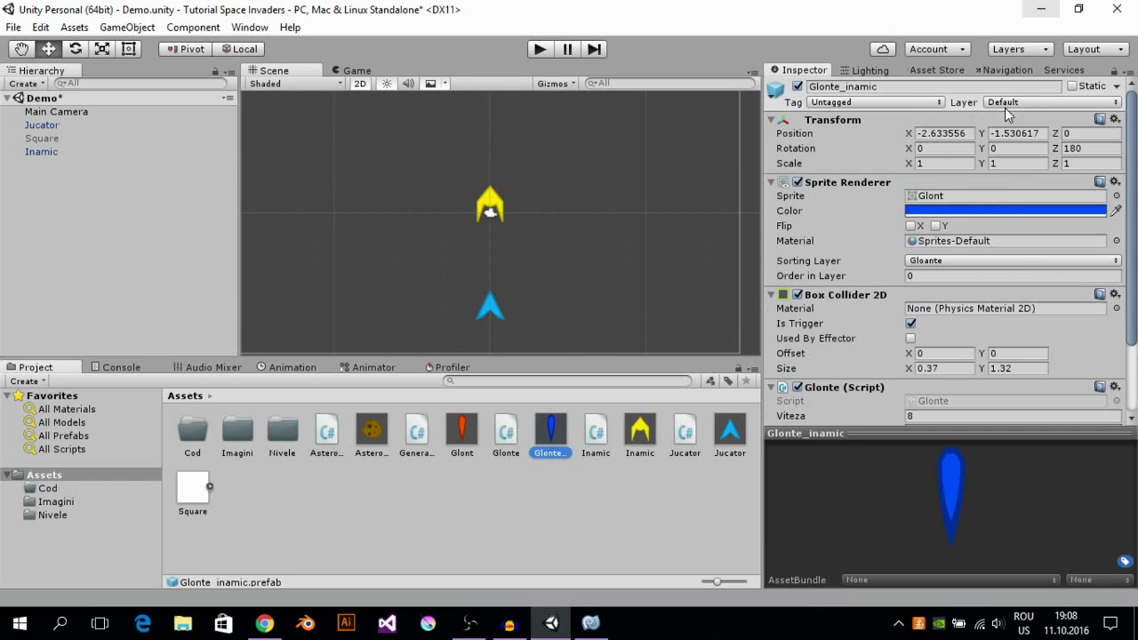
{"action": "left_click", "coordinate": [923, 103]}
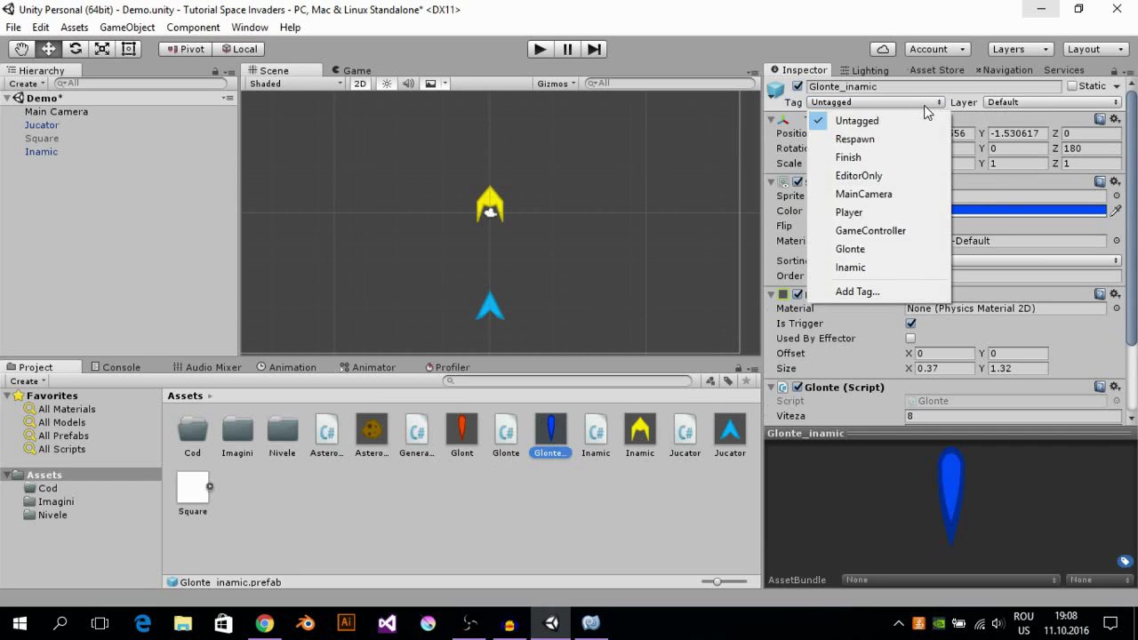
{"action": "left_click", "coordinate": [853, 269]}
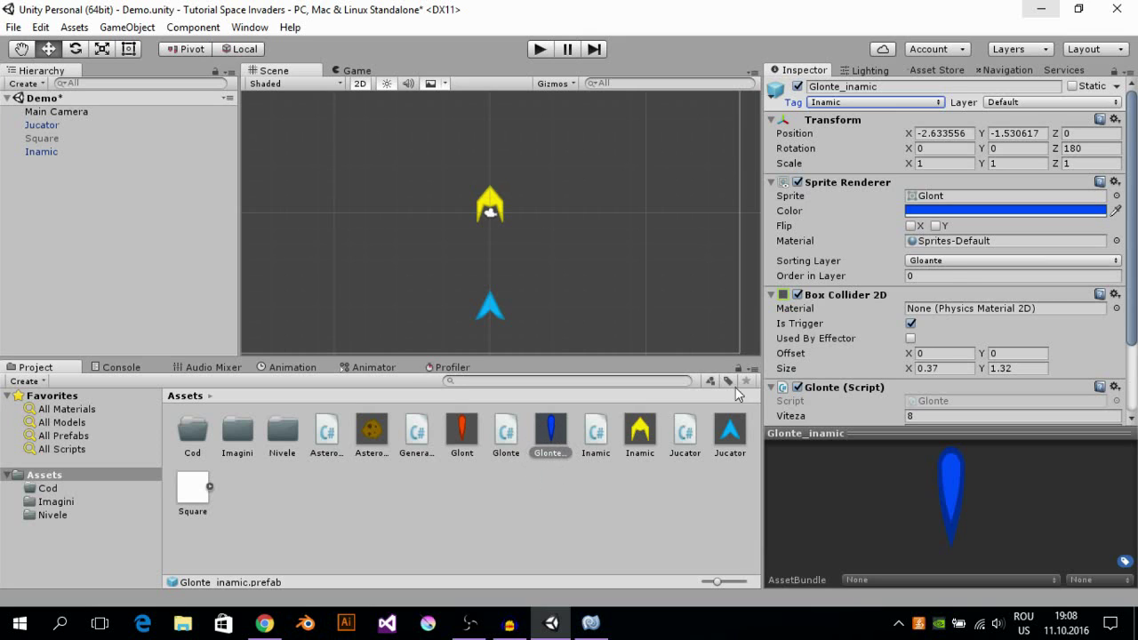
{"action": "scroll", "coordinate": [949, 276], "scroll_direction": "down", "scroll_amount": 3}
{"action": "scroll", "coordinate": [968, 292], "scroll_direction": "up", "scroll_amount": 3}
{"action": "scroll", "coordinate": [855, 311], "scroll_direction": "down", "scroll_amount": 2}
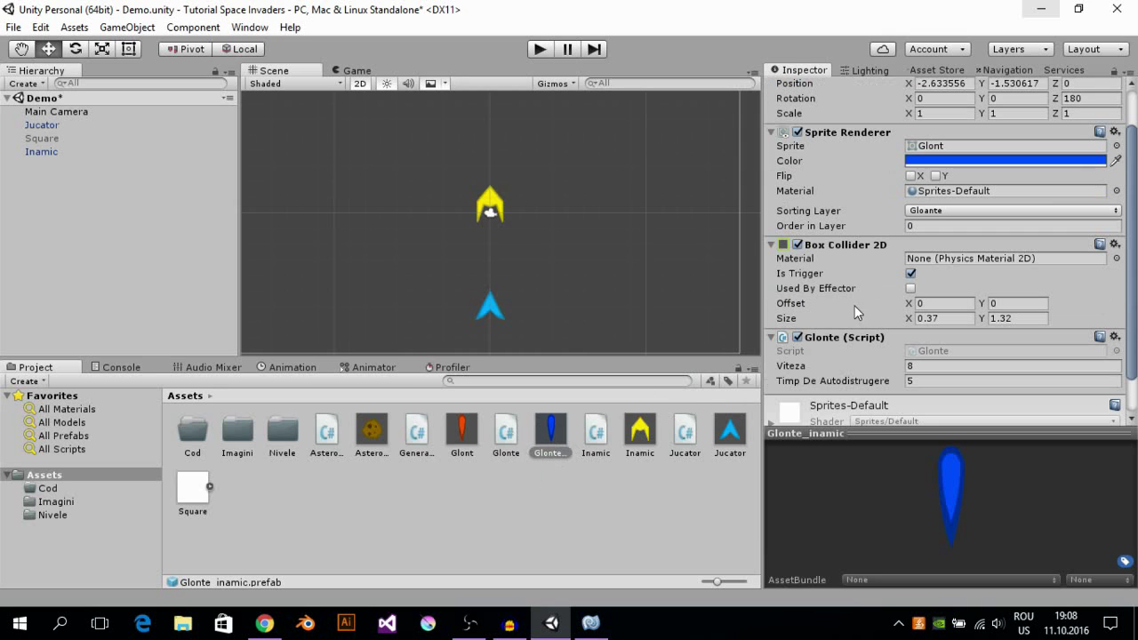
{"action": "left_click", "coordinate": [538, 51]}
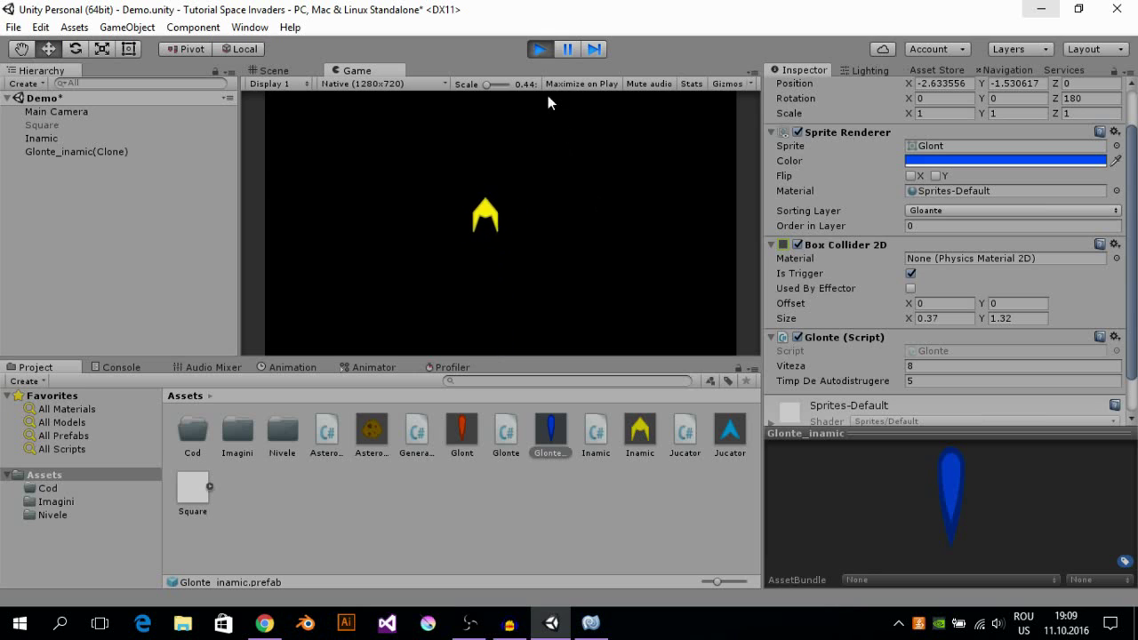
{"action": "left_click", "coordinate": [538, 49]}
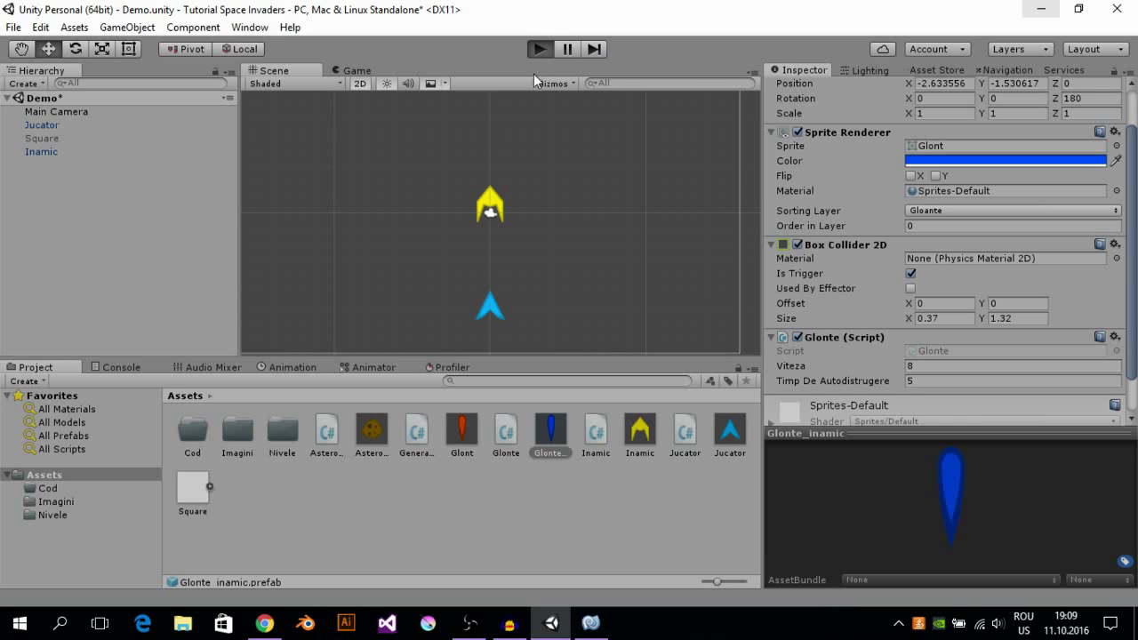
{"action": "key", "text": "ctrl+p"}
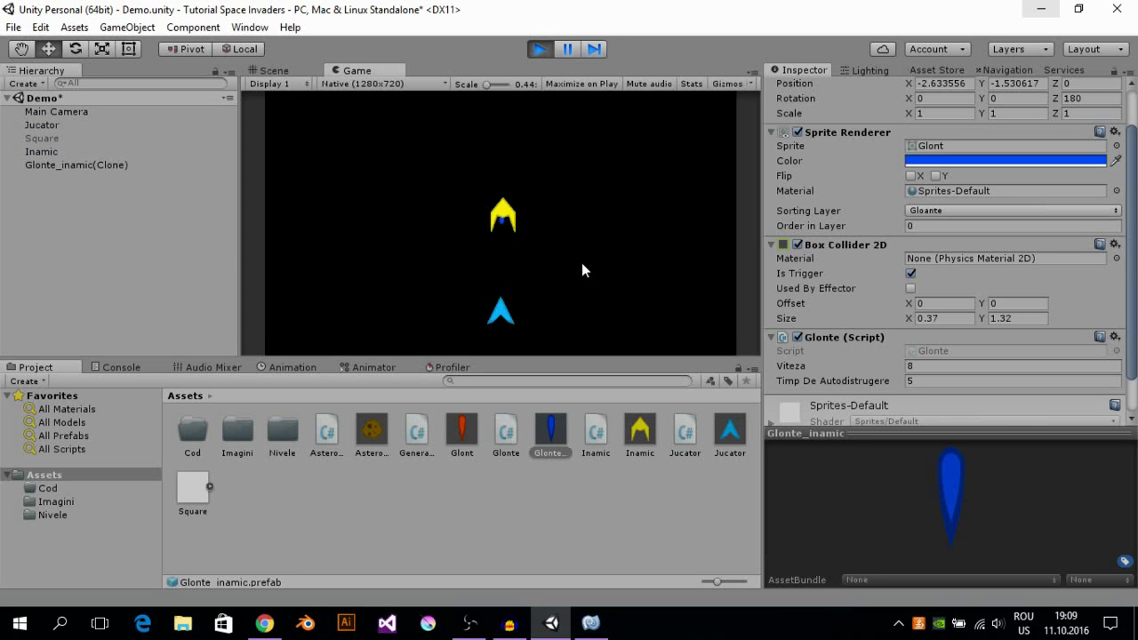
{"action": "key", "text": "Right"}
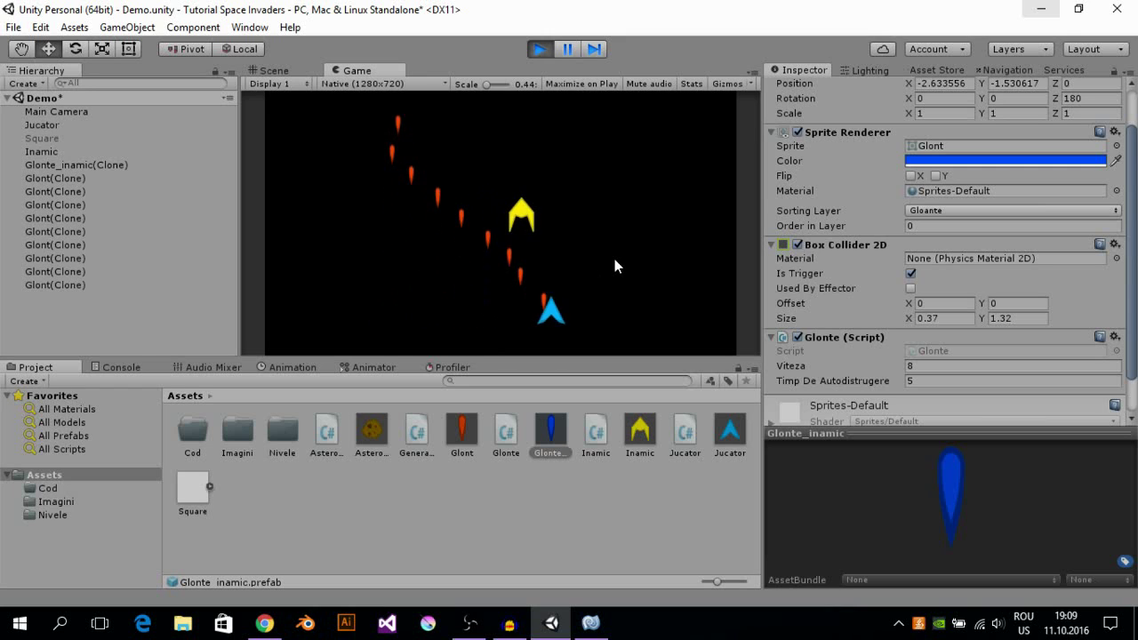
{"action": "key", "text": "Left"}
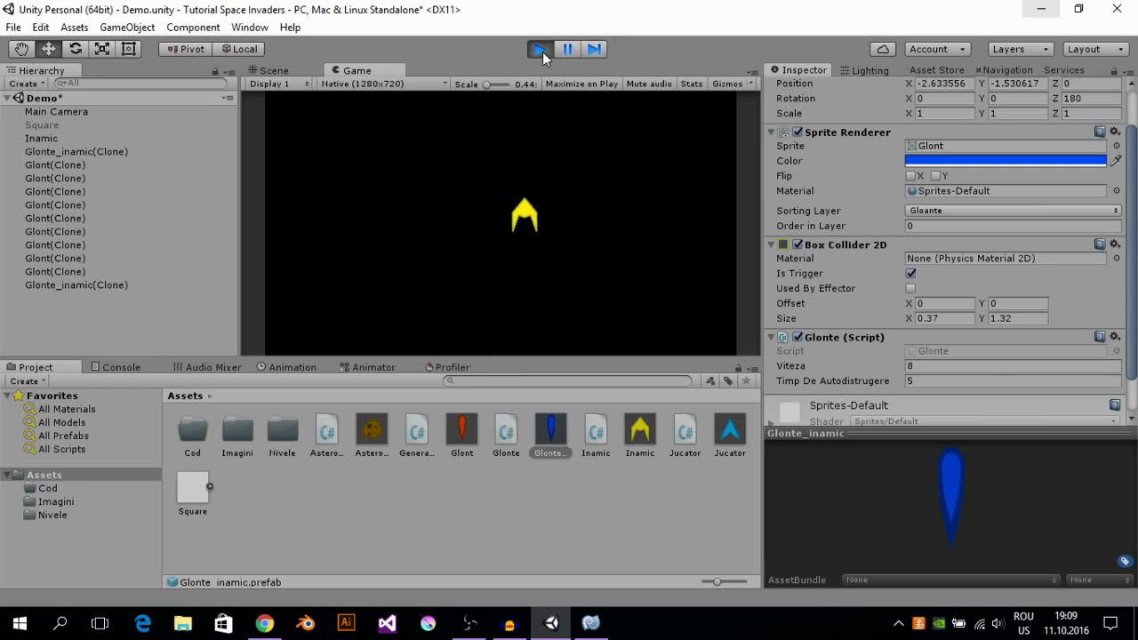
{"action": "left_click", "coordinate": [540, 50]}
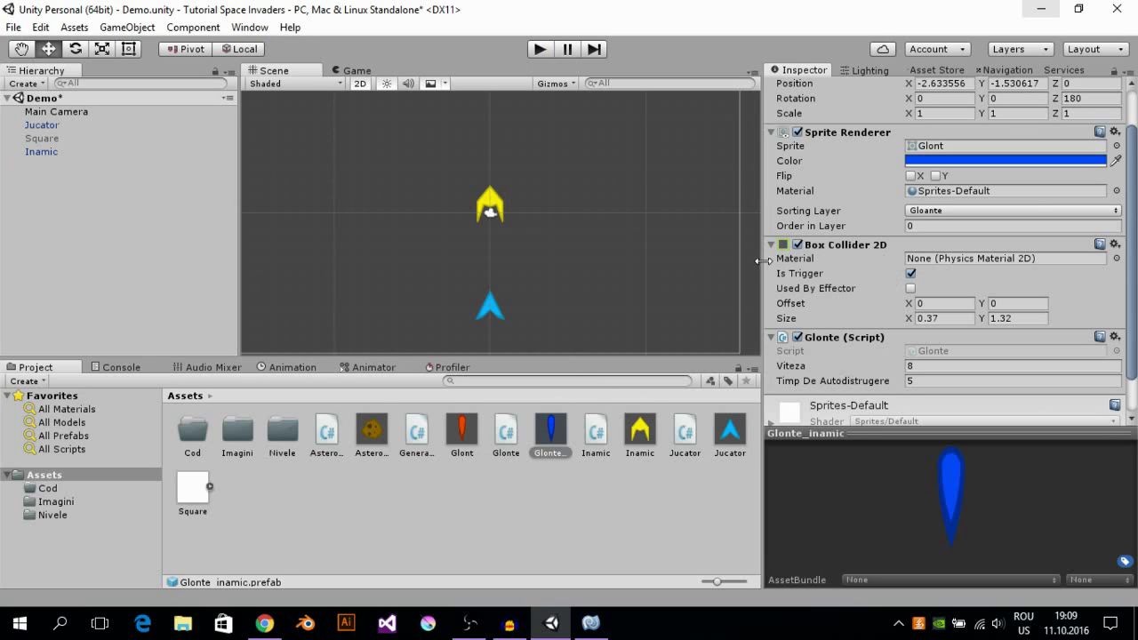
Step: Give the Inamic prefab a kinematic Rigidbody 2D component, then start play mode
{"action": "left_click", "coordinate": [640, 432]}
{"action": "scroll", "coordinate": [977, 302], "scroll_direction": "down", "scroll_amount": 3}
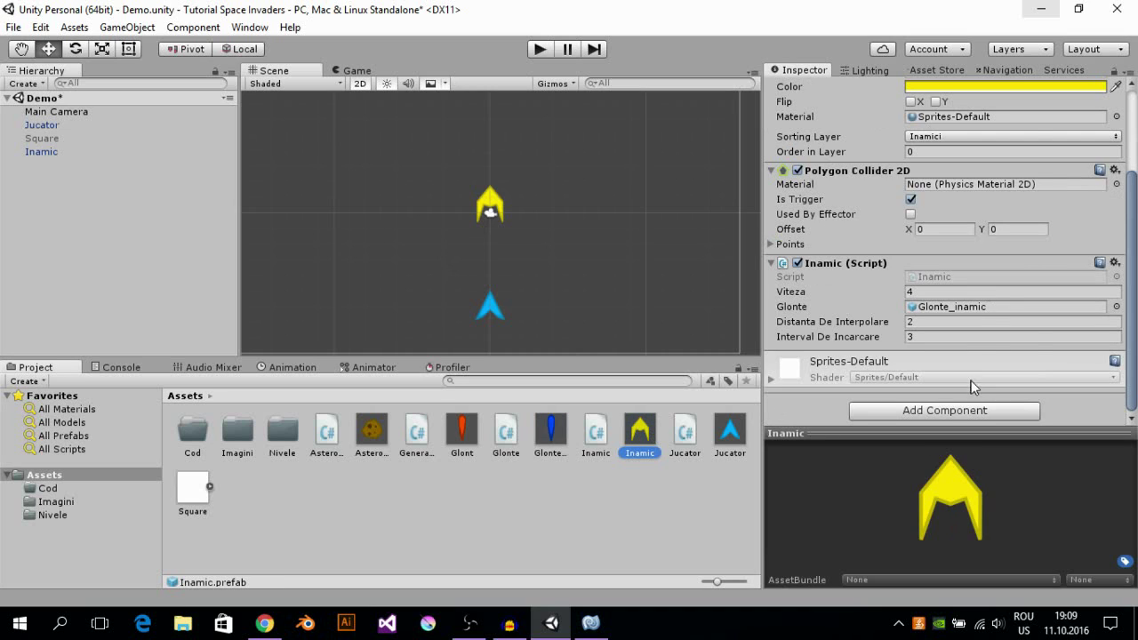
{"action": "left_click", "coordinate": [960, 410]}
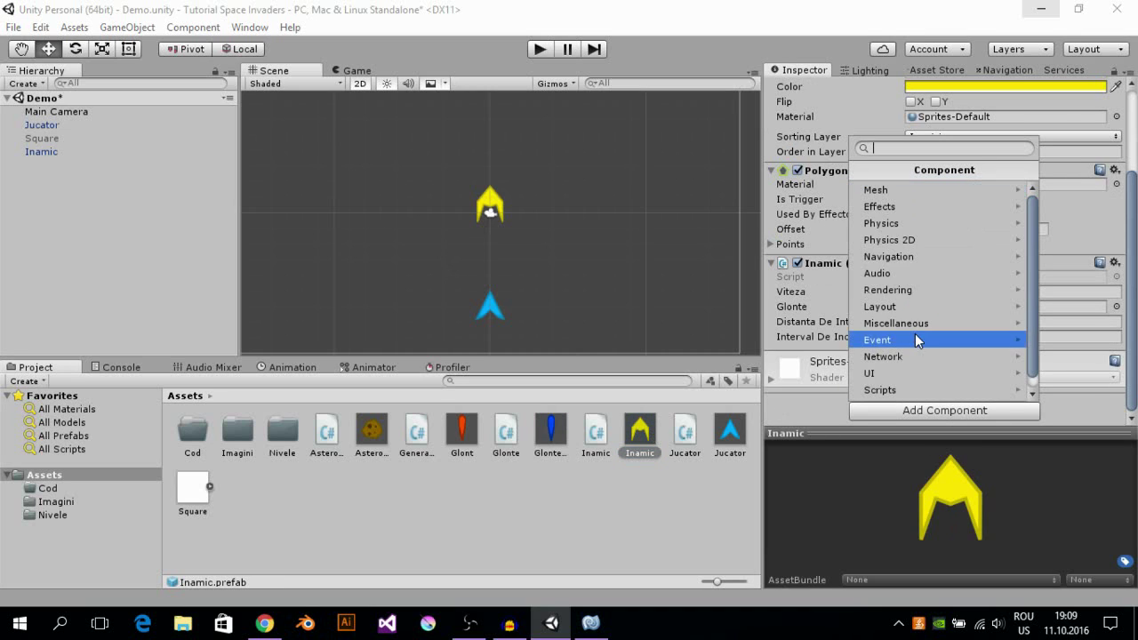
{"action": "left_click", "coordinate": [901, 240]}
{"action": "left_click", "coordinate": [902, 194]}
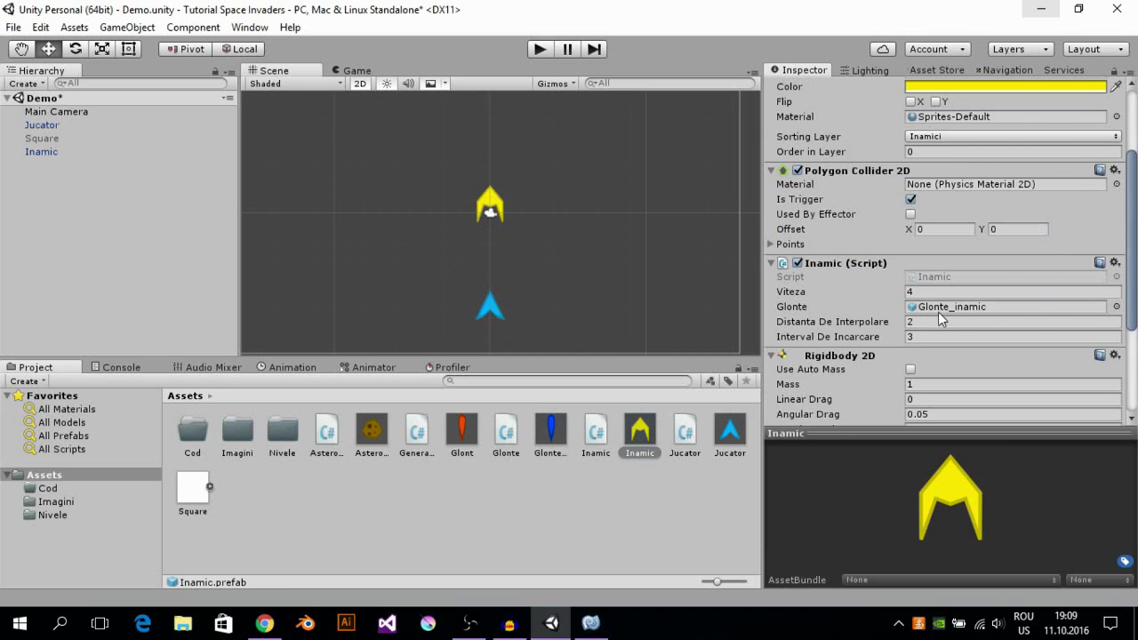
{"action": "scroll", "coordinate": [933, 320], "scroll_direction": "down", "scroll_amount": 2}
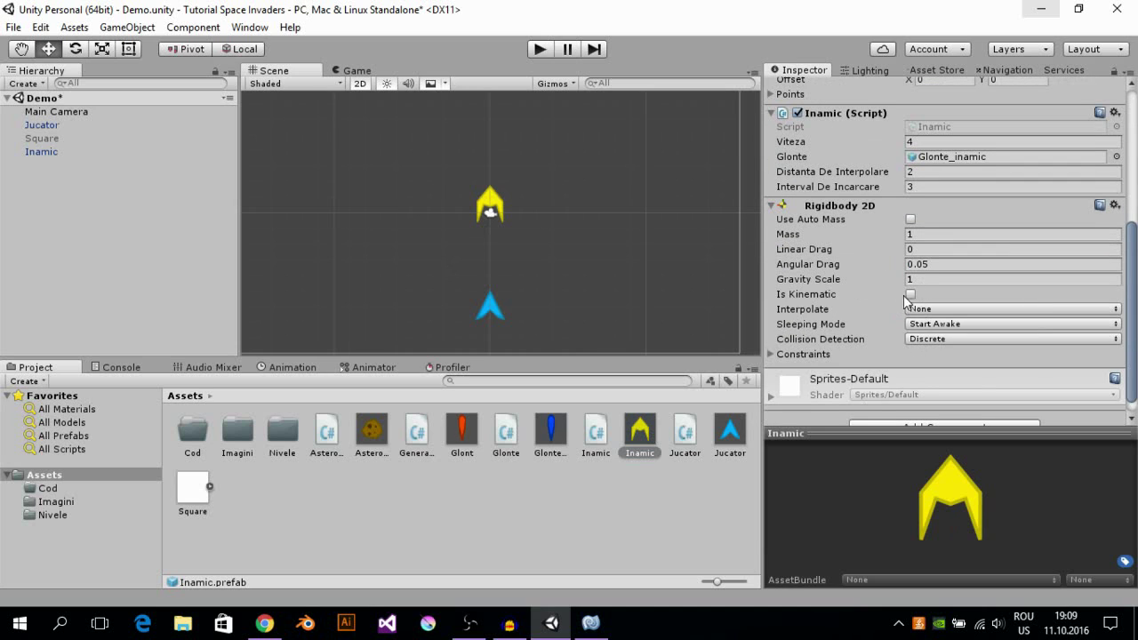
{"action": "left_click", "coordinate": [910, 294]}
{"action": "left_click", "coordinate": [538, 49]}
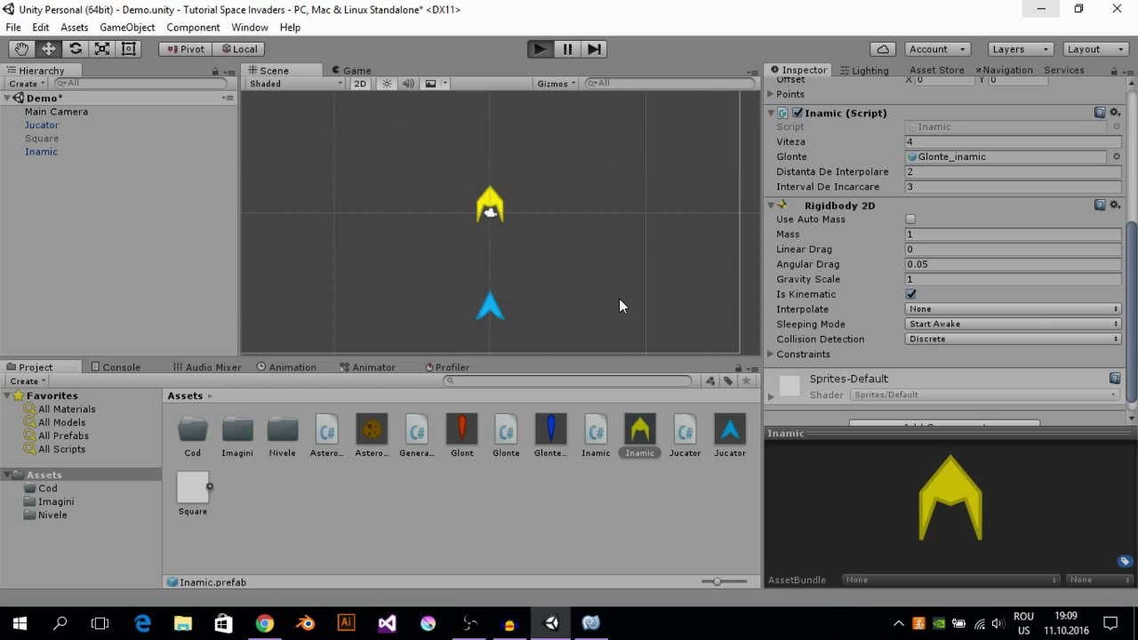
Step: Steer the player ship left and right until its bullets destroy the yellow enemy, then stop play
{"action": "key", "text": "Right"}
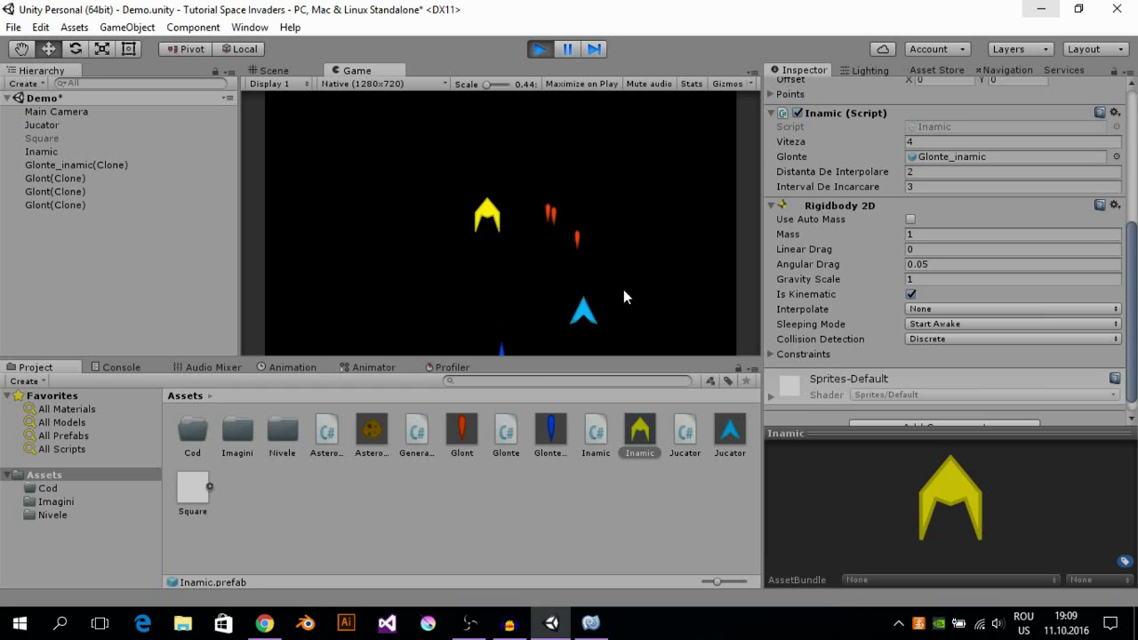
{"action": "key", "text": "Left"}
{"action": "key", "text": "Left"}
{"action": "key", "text": "Right"}
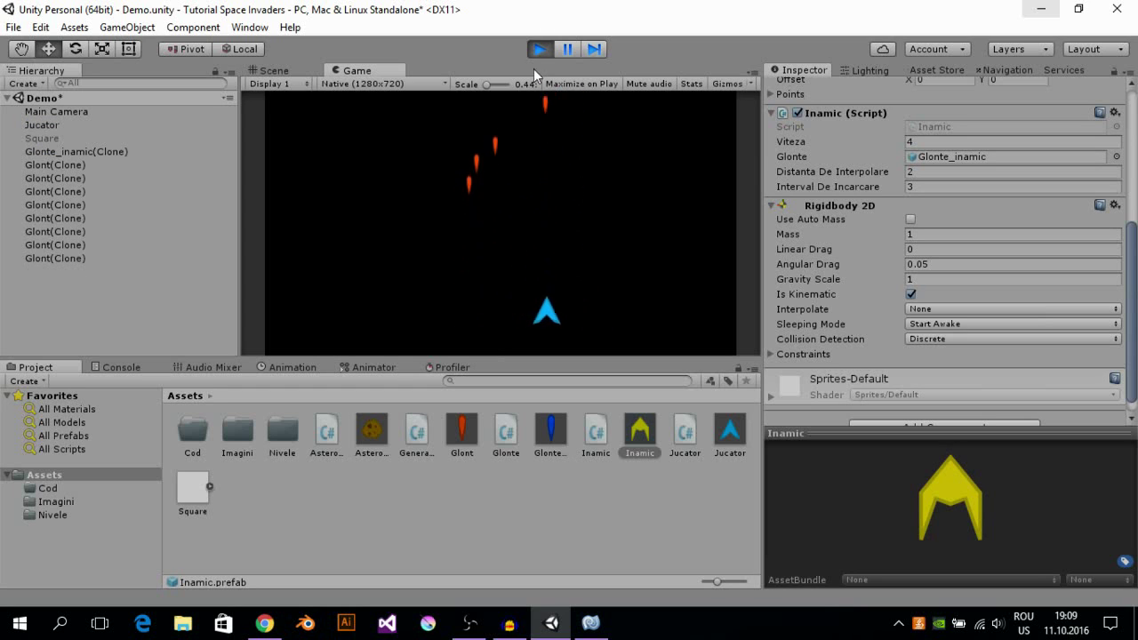
{"action": "left_click", "coordinate": [536, 52]}
{"action": "scroll", "coordinate": [1025, 147], "scroll_direction": "up", "scroll_amount": 5}
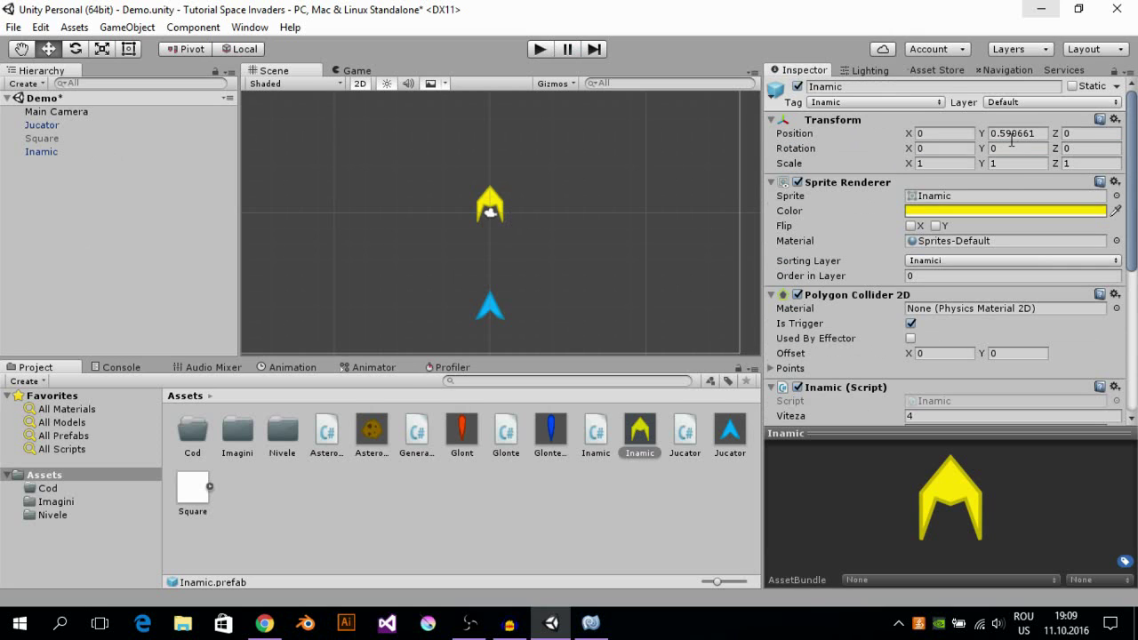
{"action": "scroll", "coordinate": [995, 142], "scroll_direction": "down", "scroll_amount": 4}
{"action": "scroll", "coordinate": [996, 142], "scroll_direction": "up", "scroll_amount": 2}
{"action": "scroll", "coordinate": [991, 174], "scroll_direction": "up", "scroll_amount": 2}
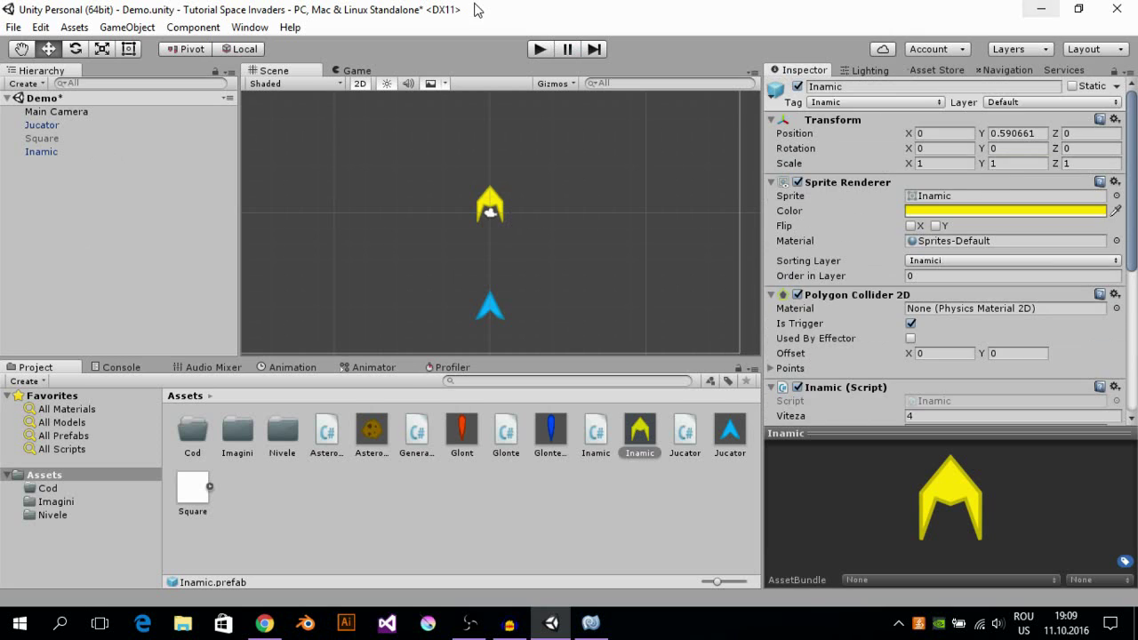